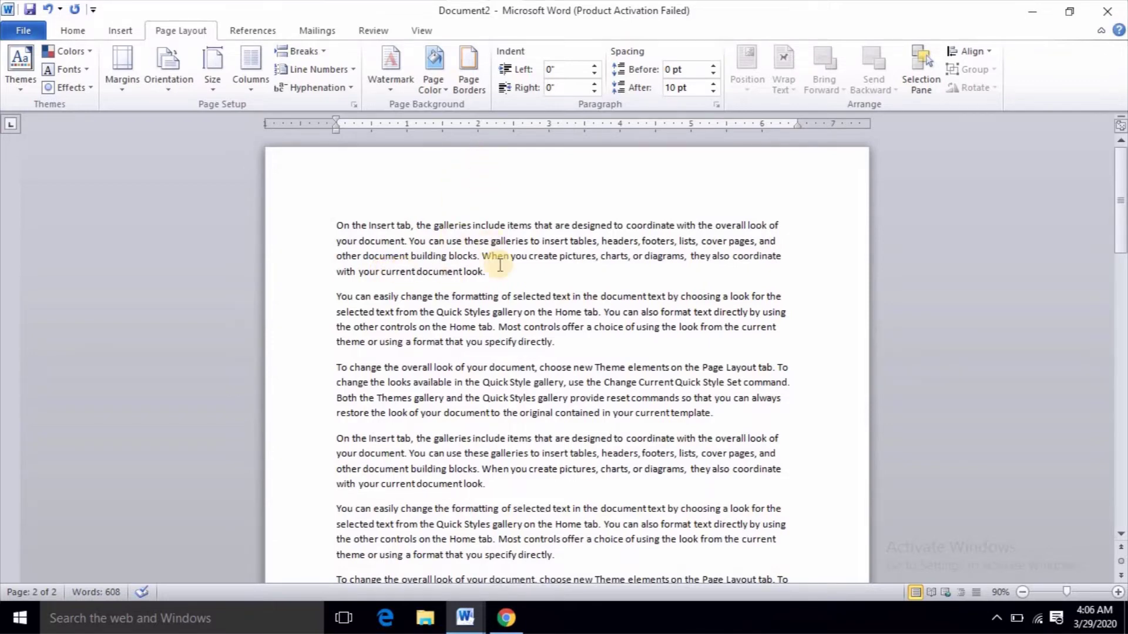
Apply the Wide margin preset to the document
scroll(511, 294, up, 7)
scroll(449, 307, down, 10)
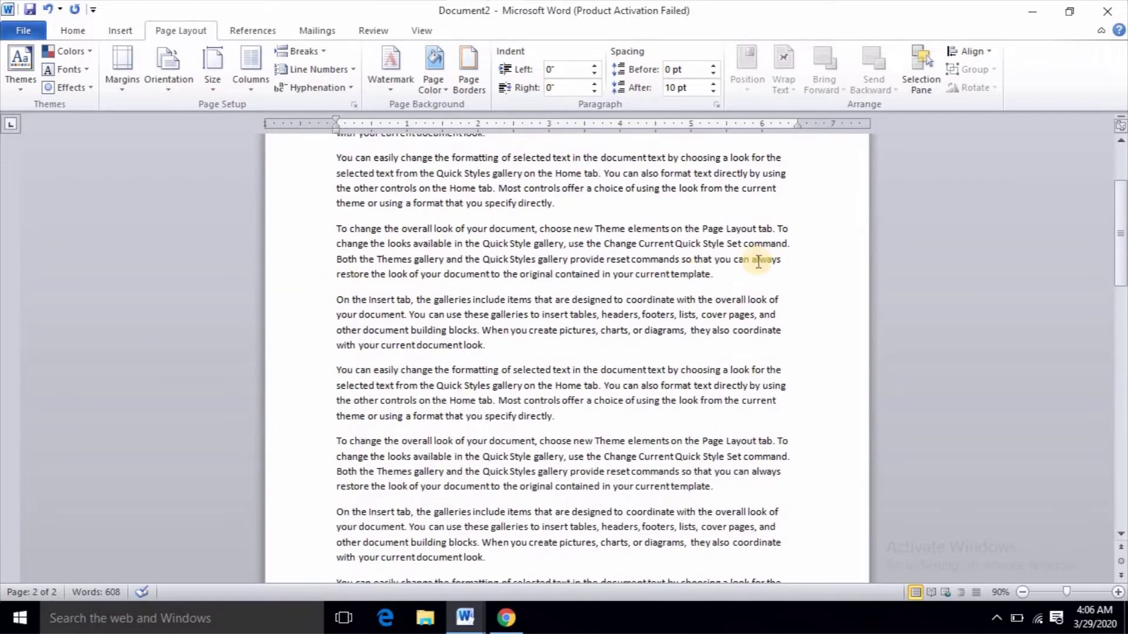
scroll(658, 266, up, 3)
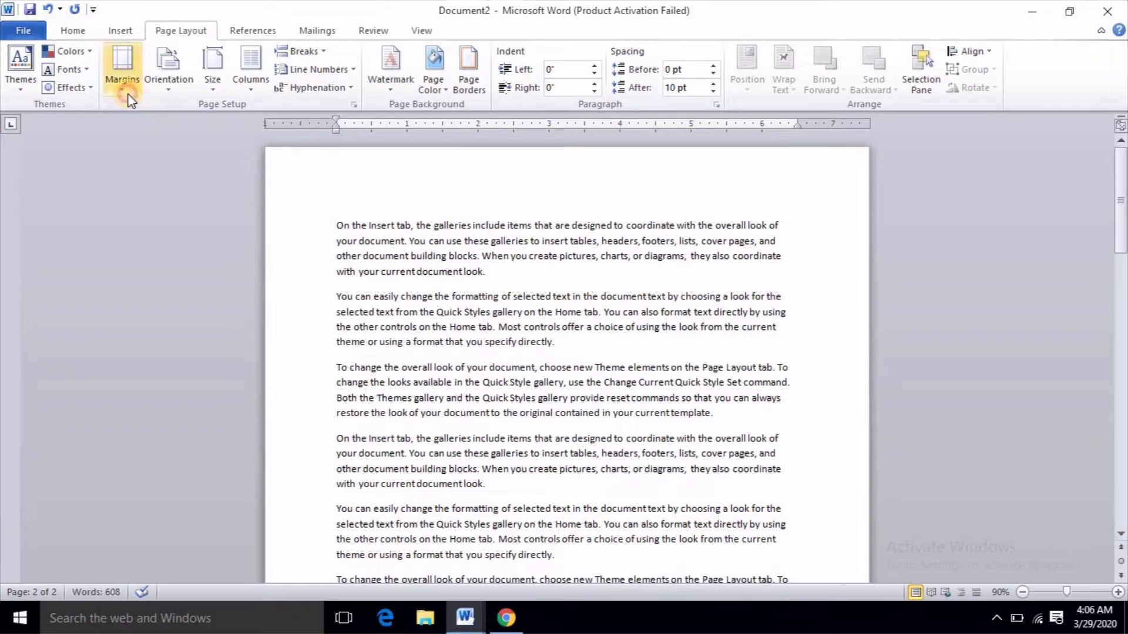
click(122, 73)
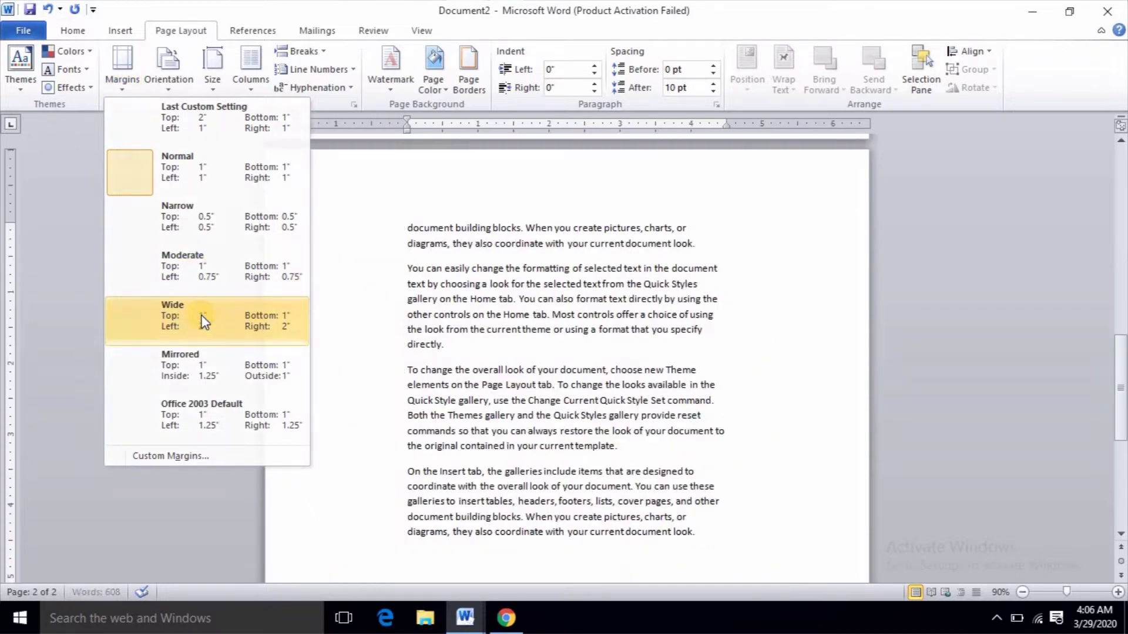
click(204, 322)
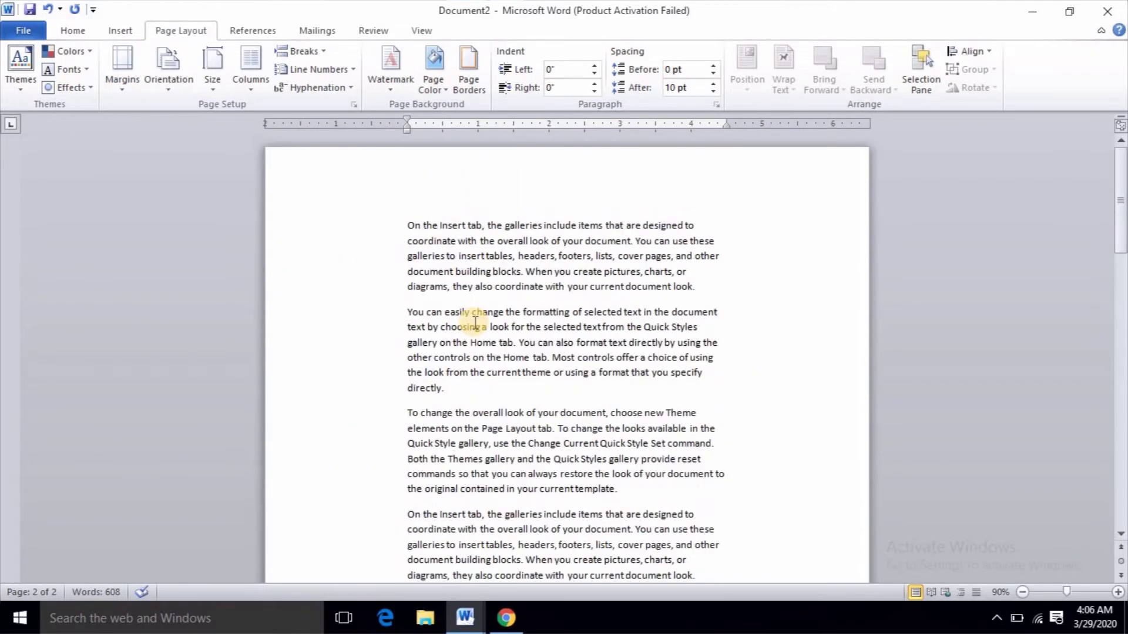
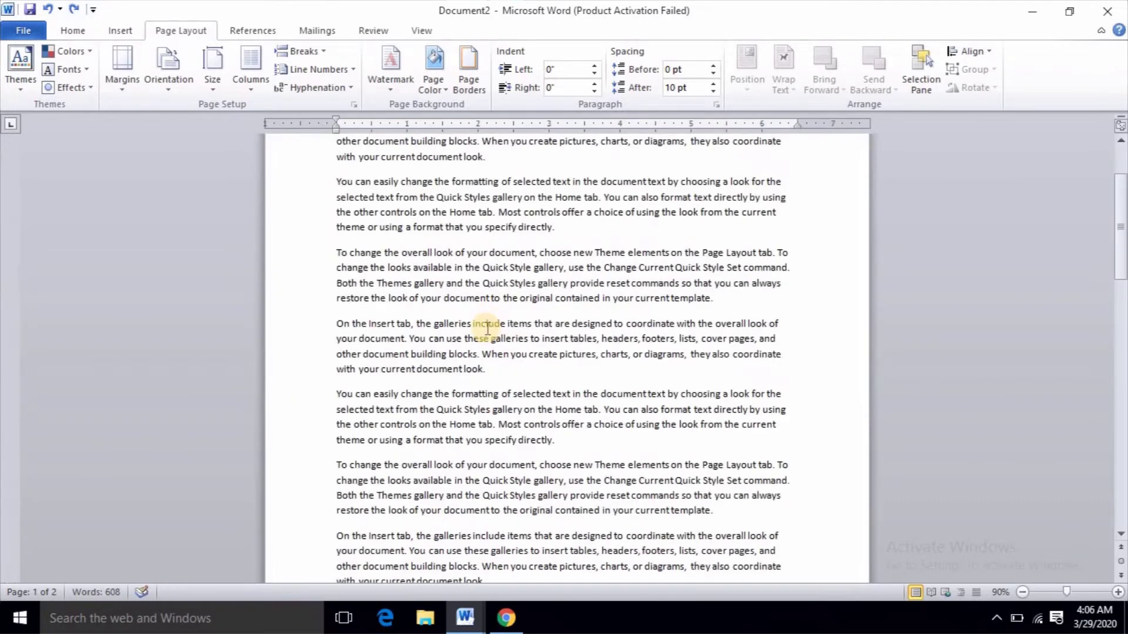
Apply a custom top margin of 2" to the whole document, and undo the margin change
scroll(487, 326, up, 3)
click(122, 71)
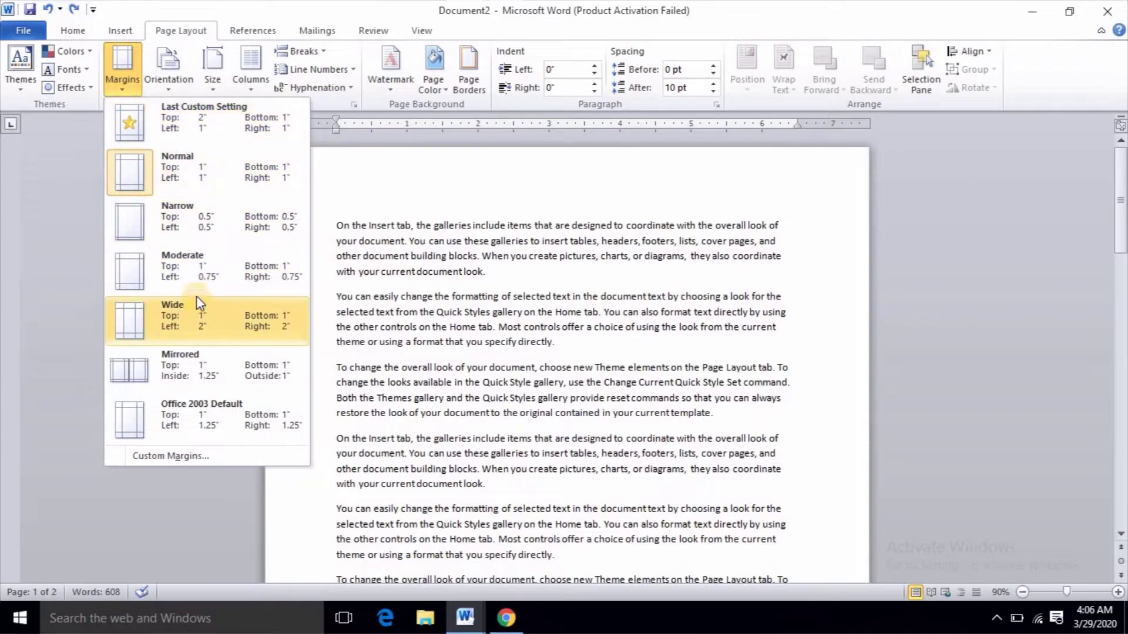
click(174, 456)
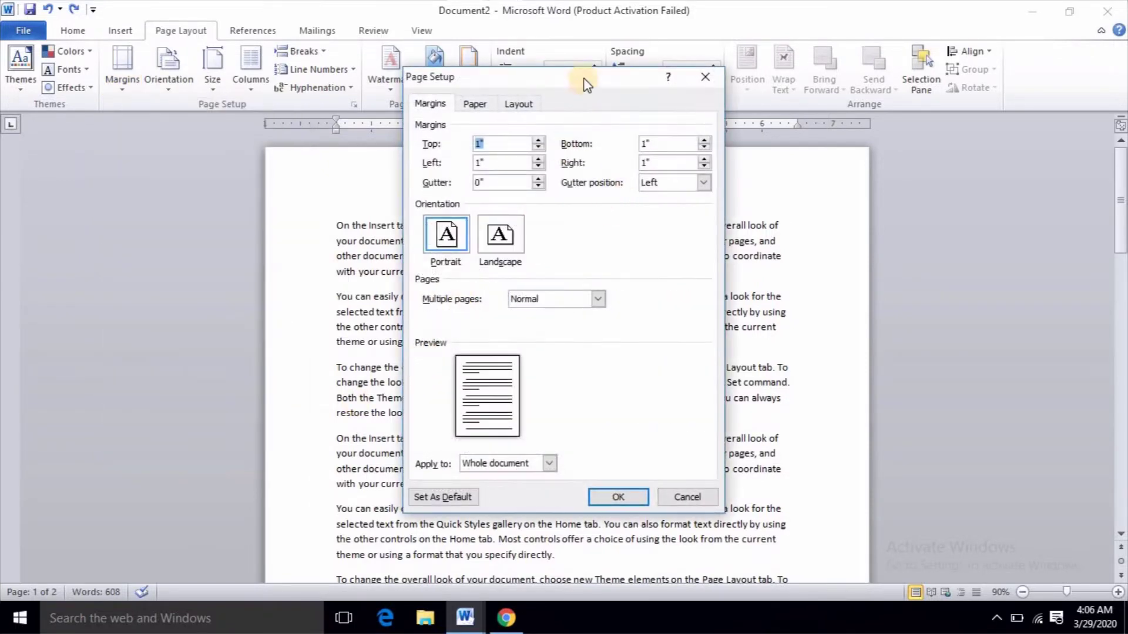
drag(586, 84, 699, 156)
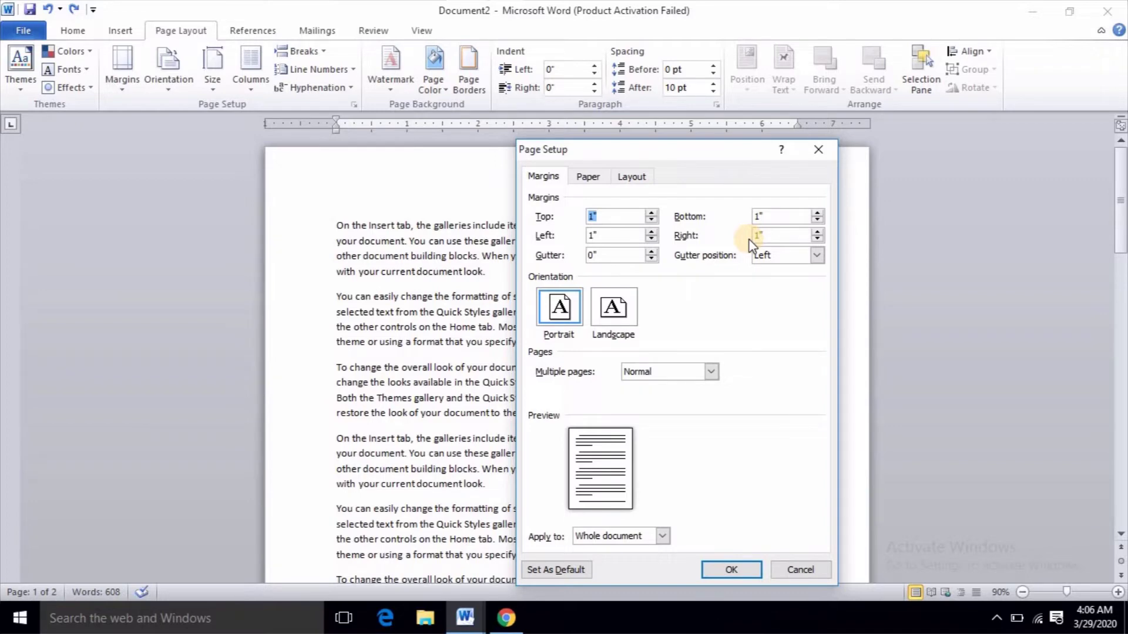
click(785, 218)
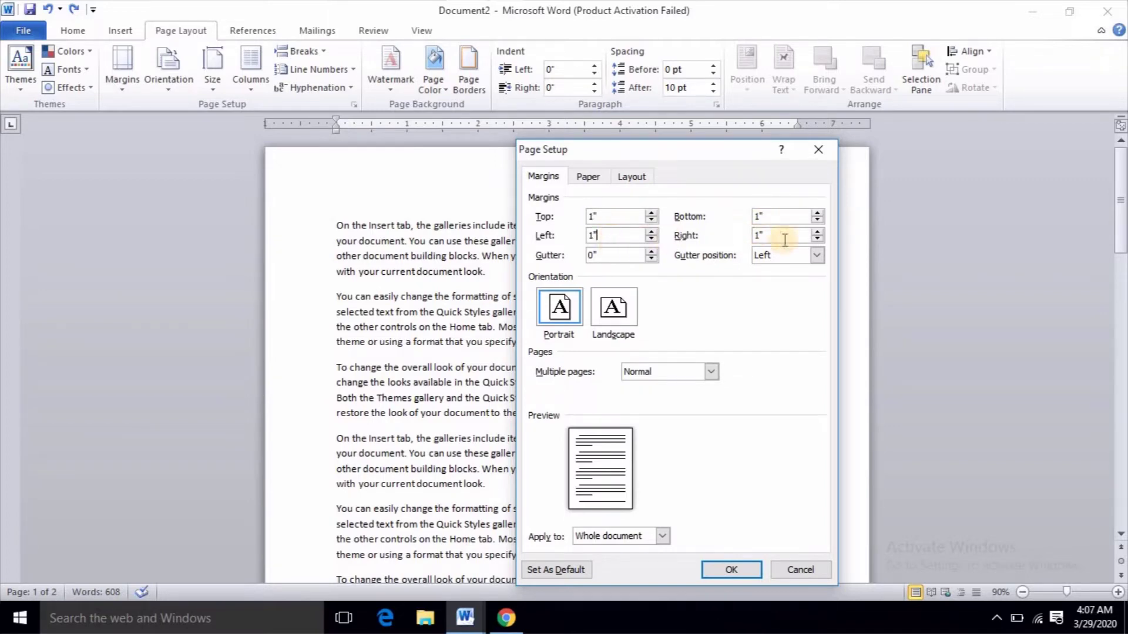
double_click(599, 216)
text(2")
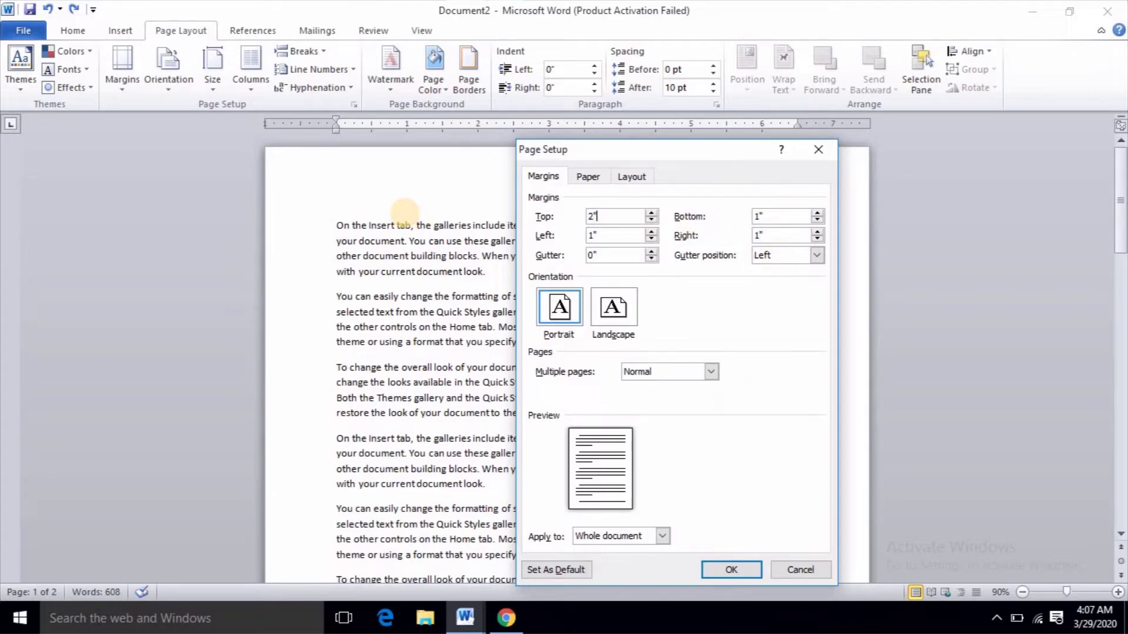
click(731, 569)
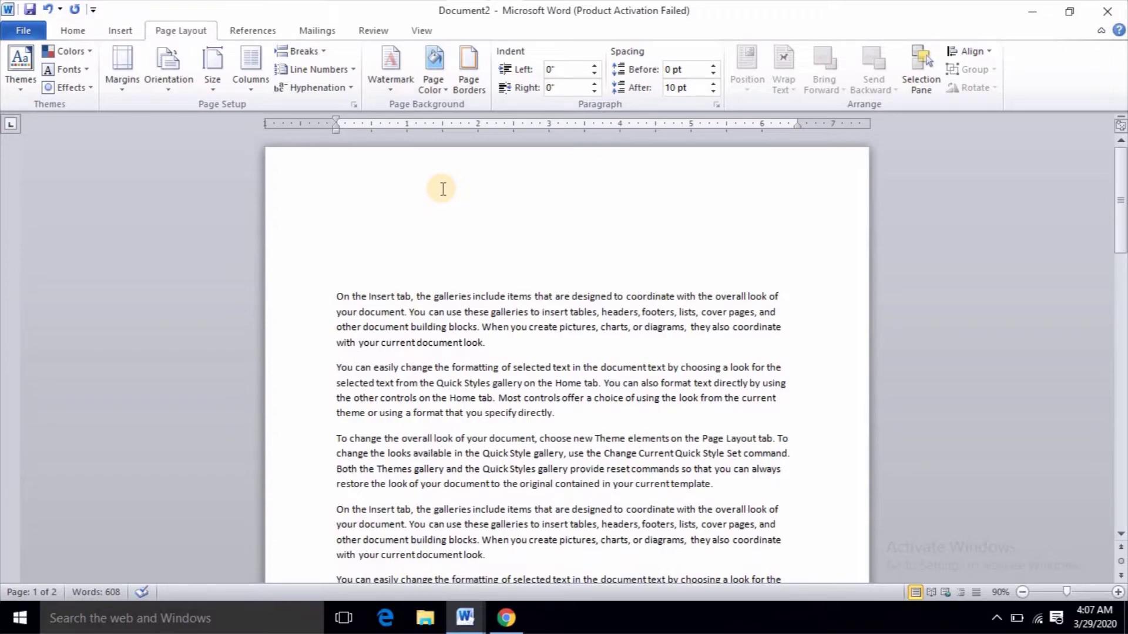
key(ctrl+z)
scroll(424, 208, up, 10)
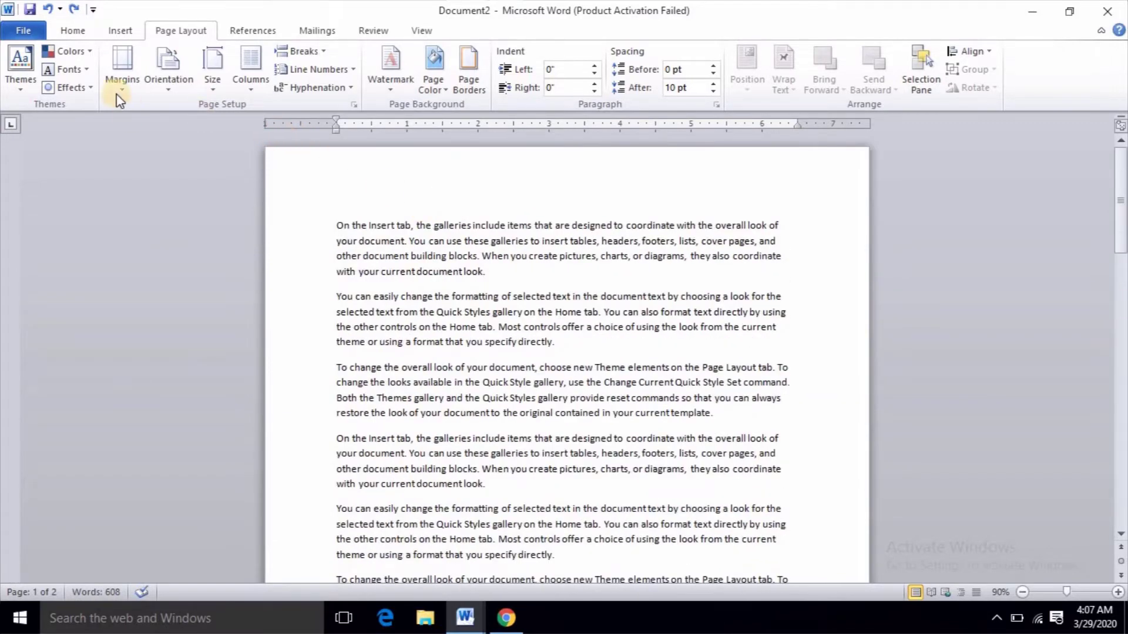
Apply a custom gutter of 0.7" with the gutter position set to Left for the whole document
click(121, 88)
click(160, 462)
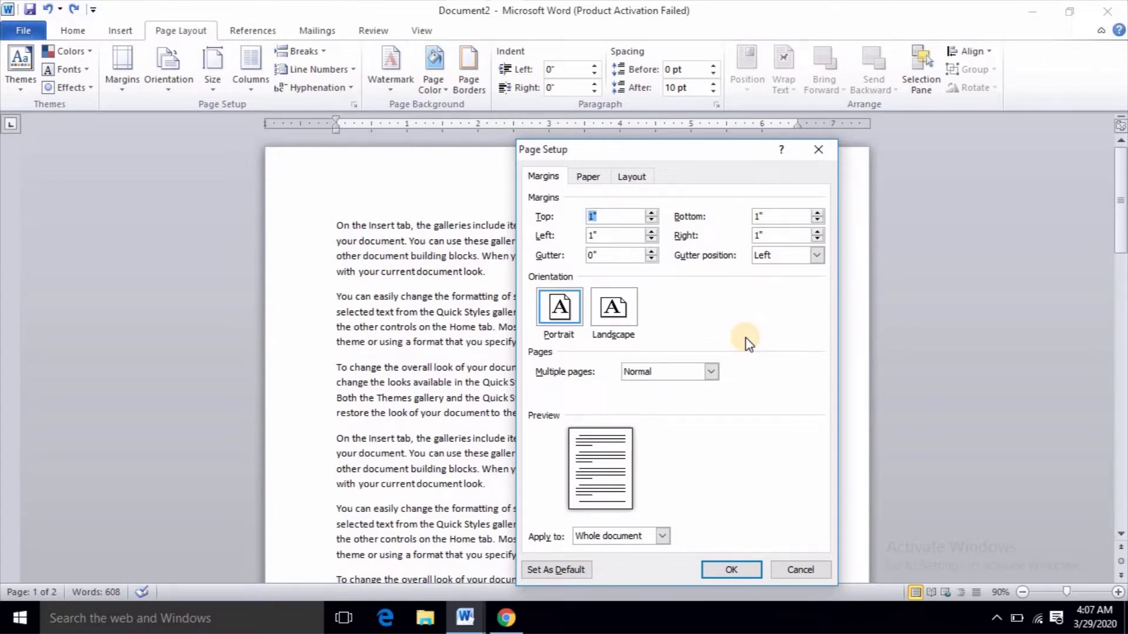
click(816, 255)
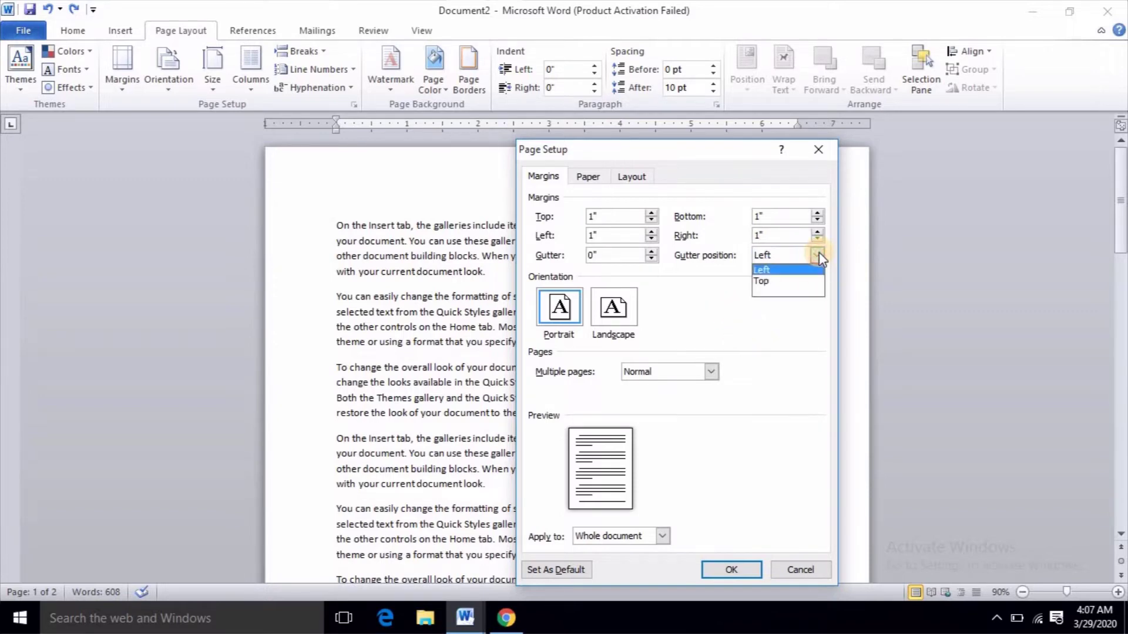
click(773, 271)
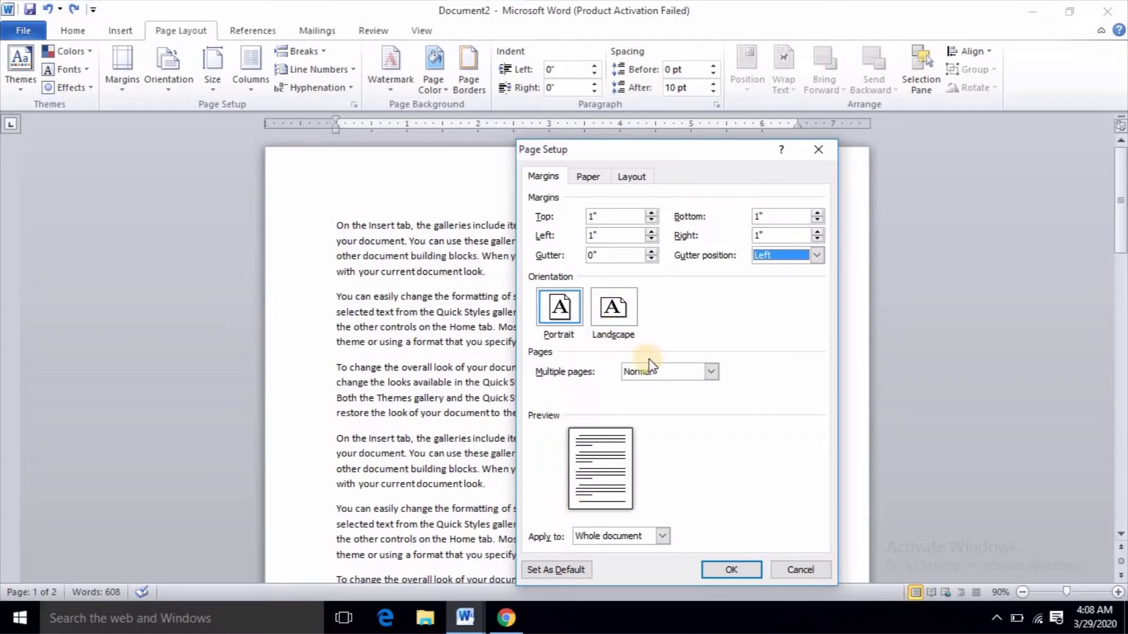
click(651, 251)
click(651, 251)
click(651, 251)
click(651, 251)
click(651, 252)
click(651, 251)
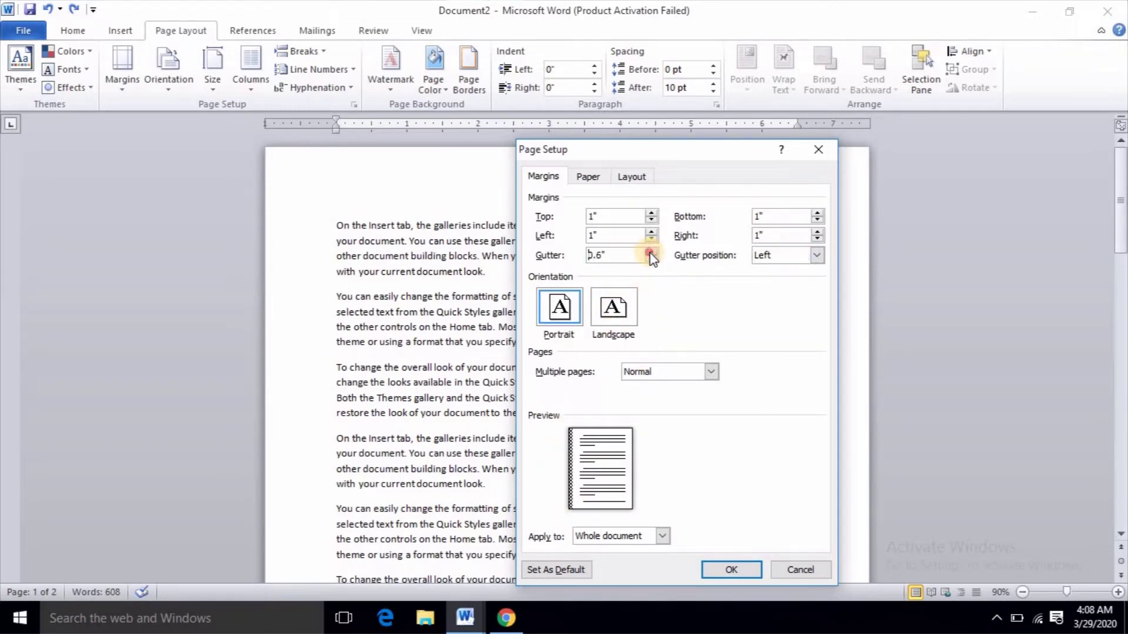
click(650, 251)
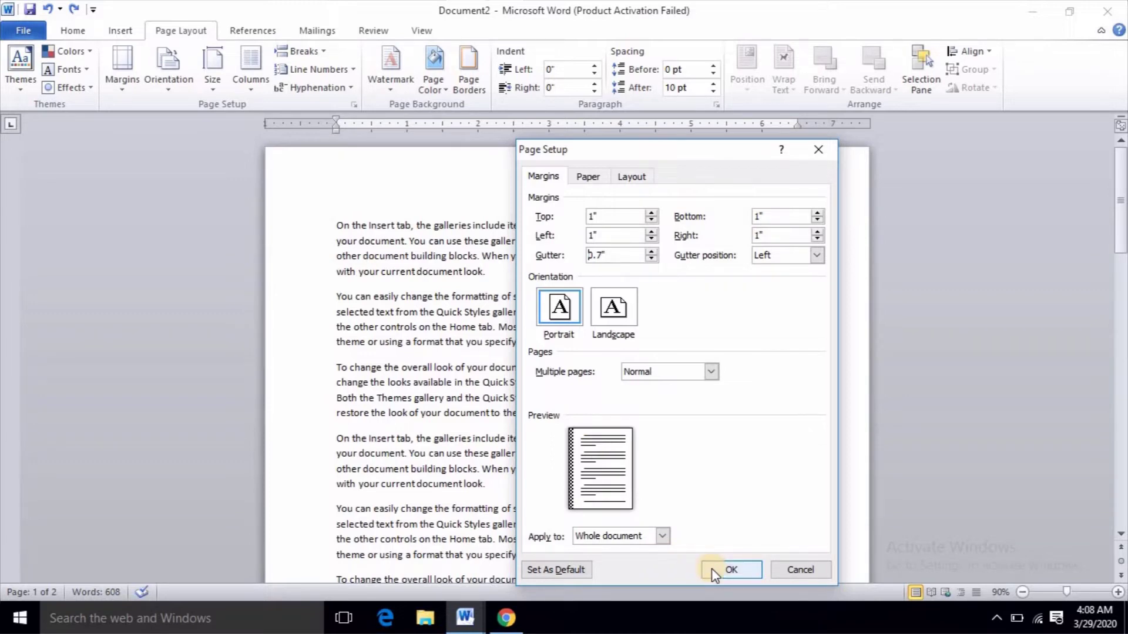
click(730, 570)
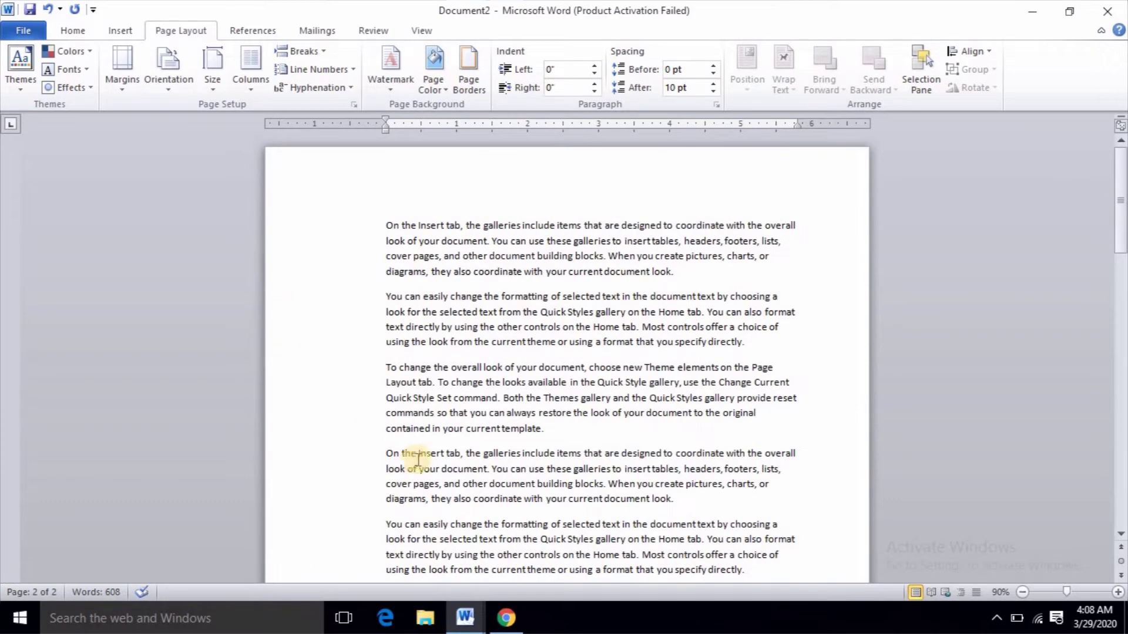
Change the page gutter position to Top in the custom margins, and undo the gutter changes
click(125, 88)
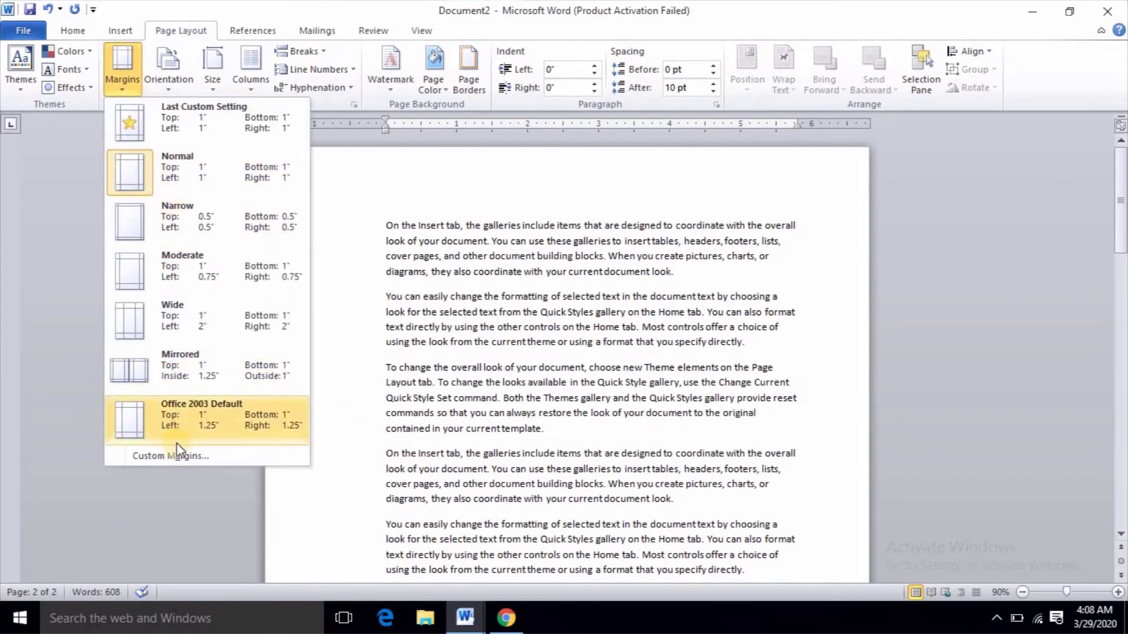
click(167, 450)
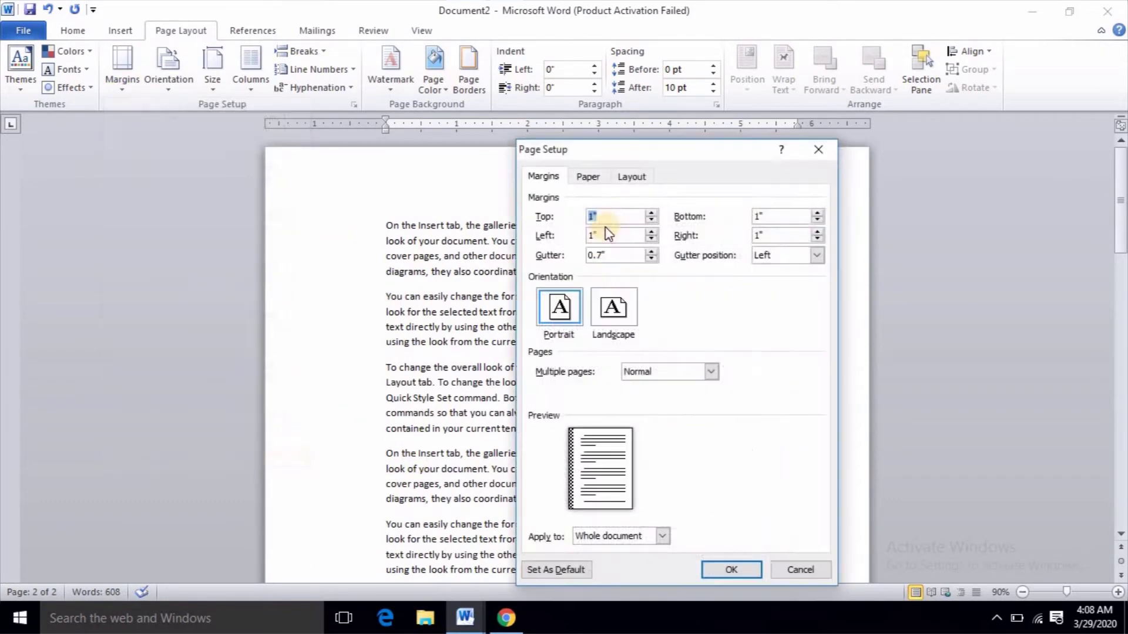
click(816, 255)
click(764, 282)
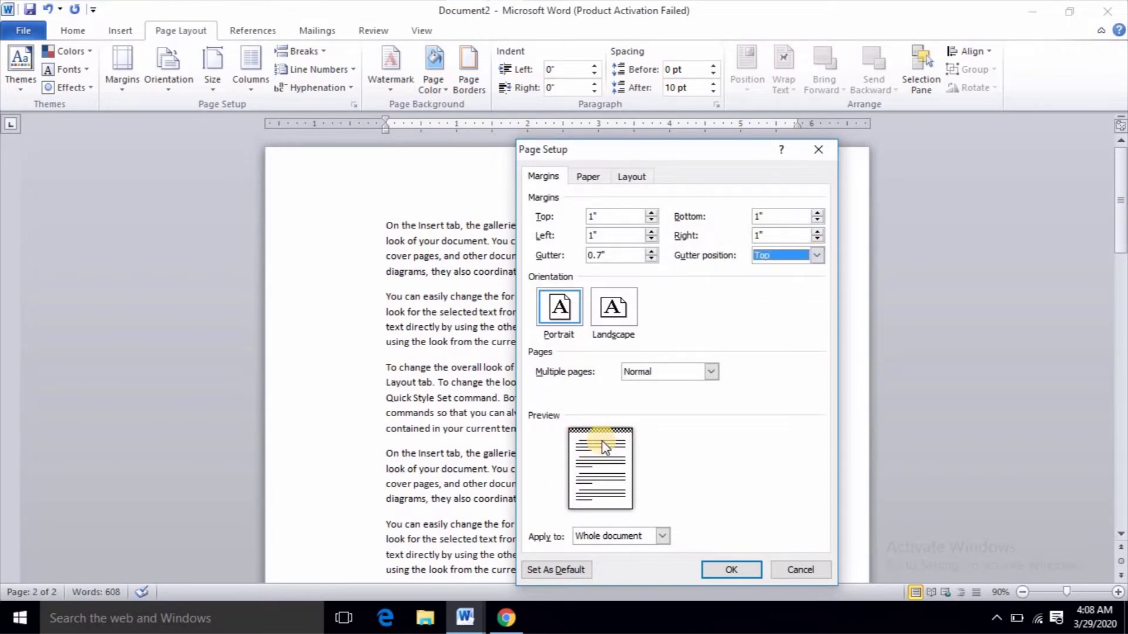
click(729, 568)
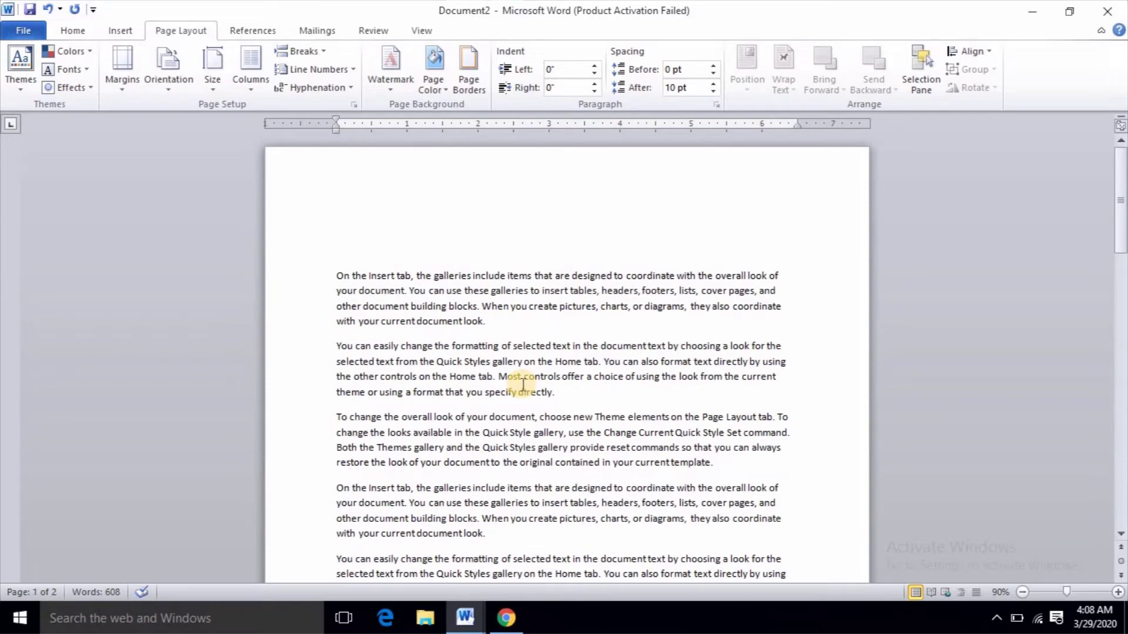
key(ctrl+z)
key(ctrl+y)
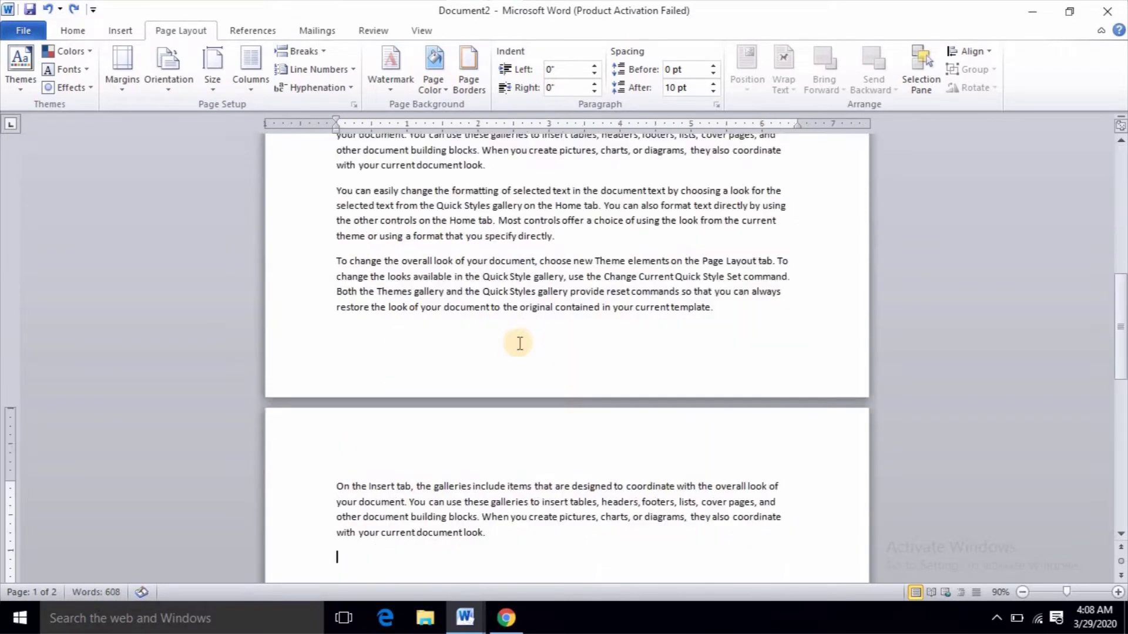
click(128, 97)
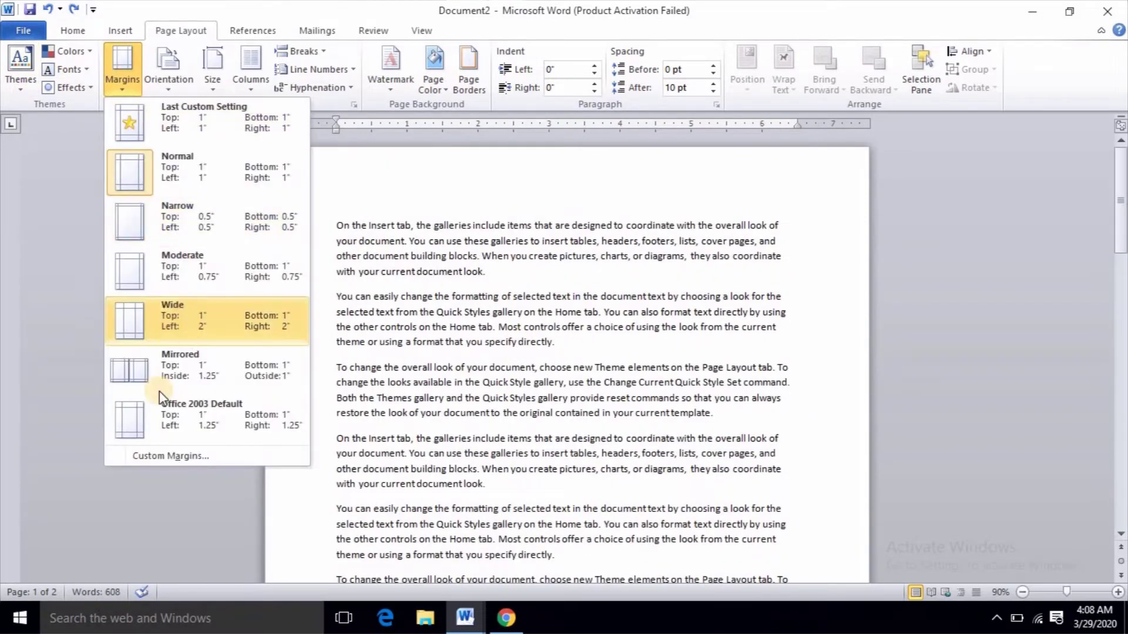
click(157, 456)
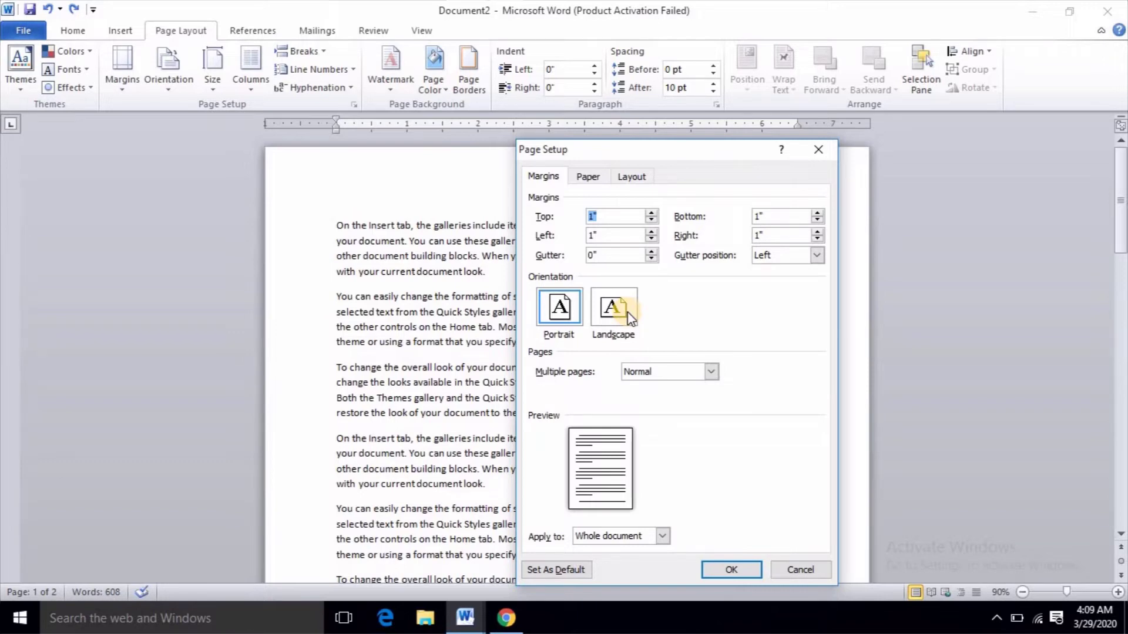
click(813, 570)
Switch the whole document to Landscape orientation through the custom margin settings, and undo the orientation change
scroll(708, 434, down, 2)
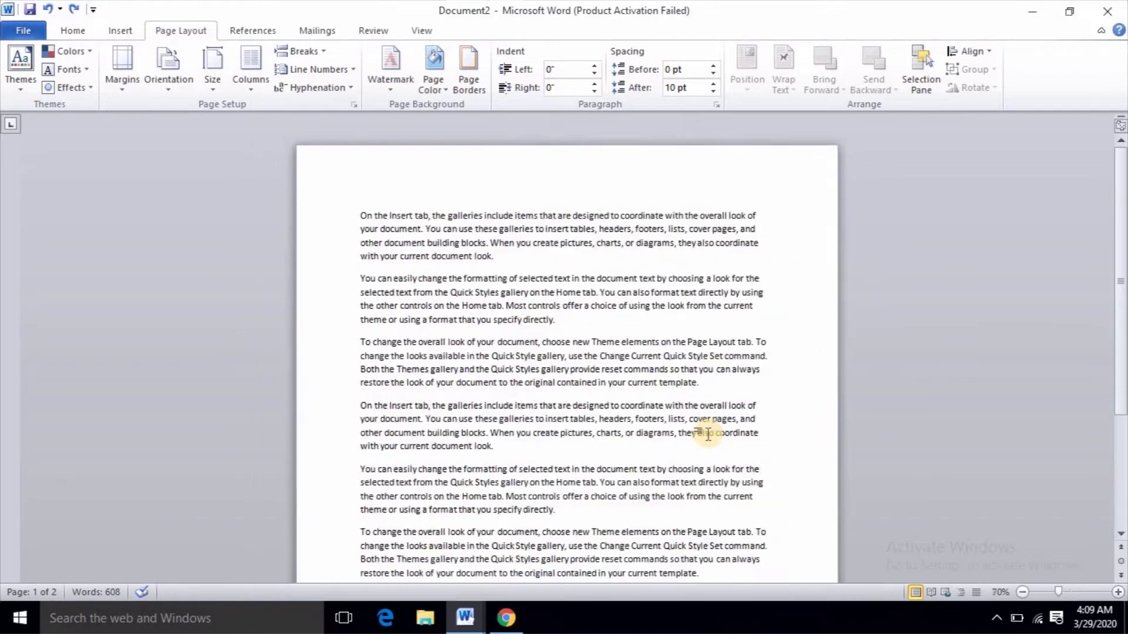
scroll(707, 434, down, 2)
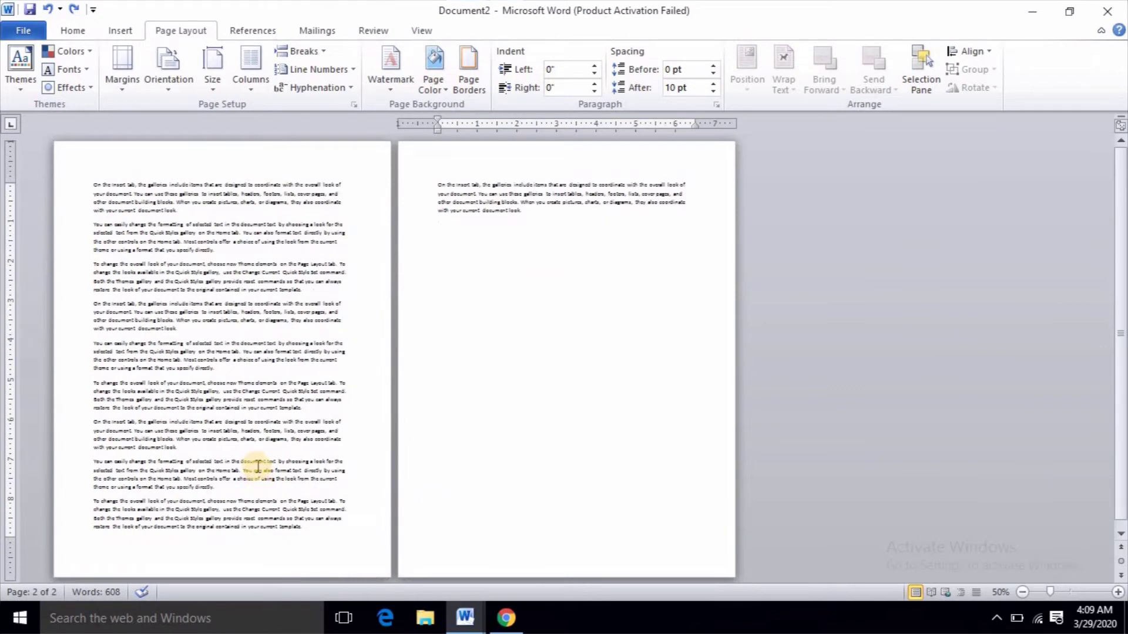
click(127, 94)
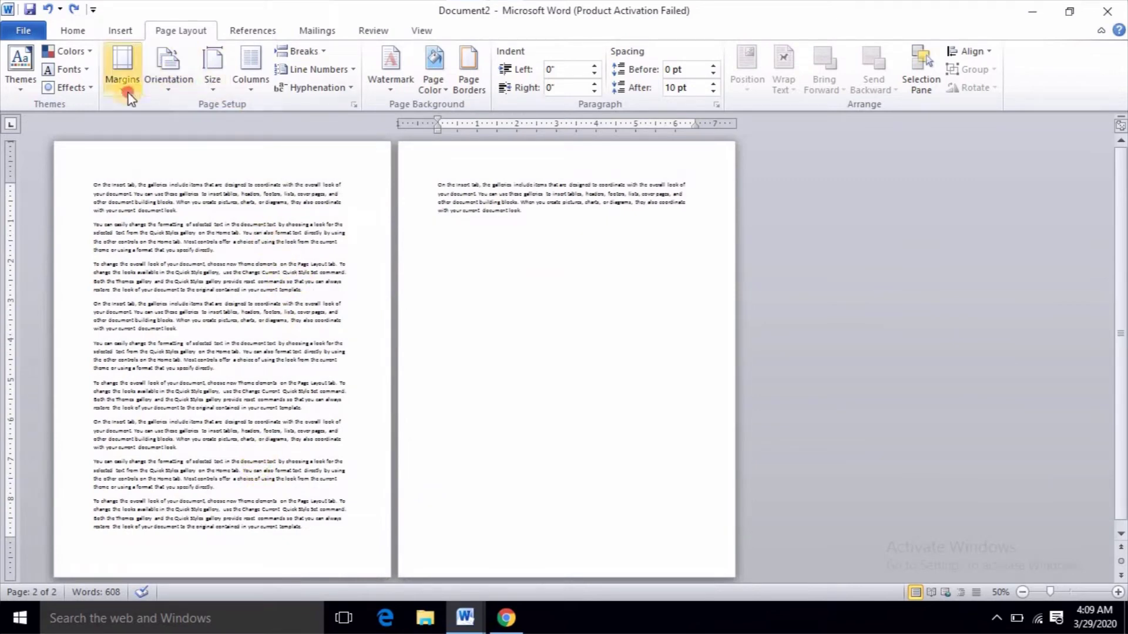
click(166, 456)
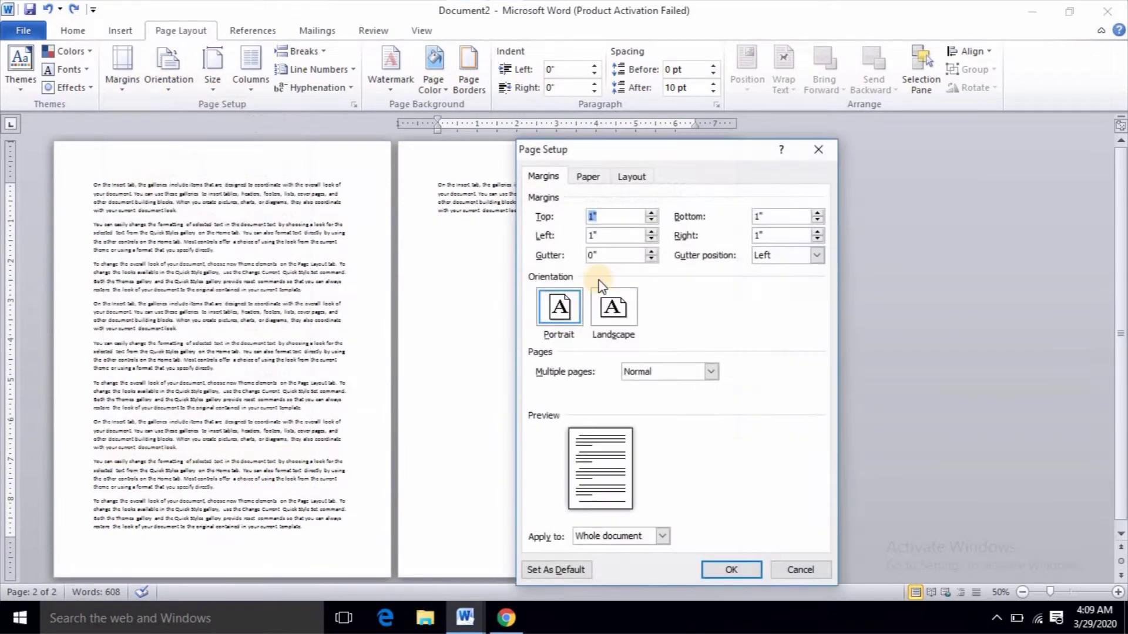
click(612, 307)
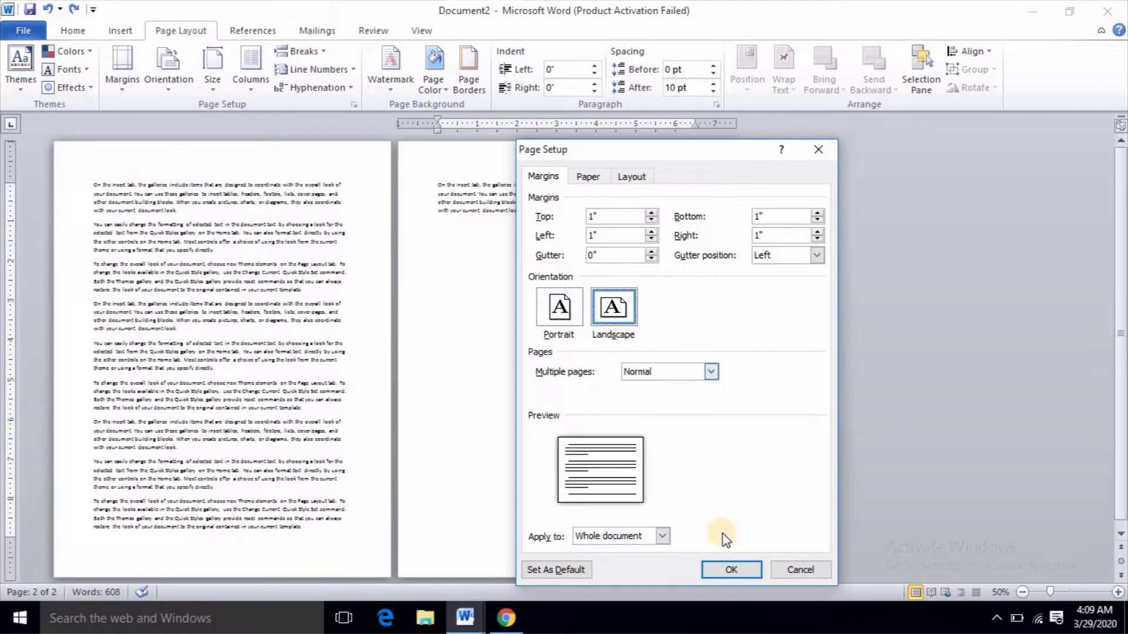
click(725, 564)
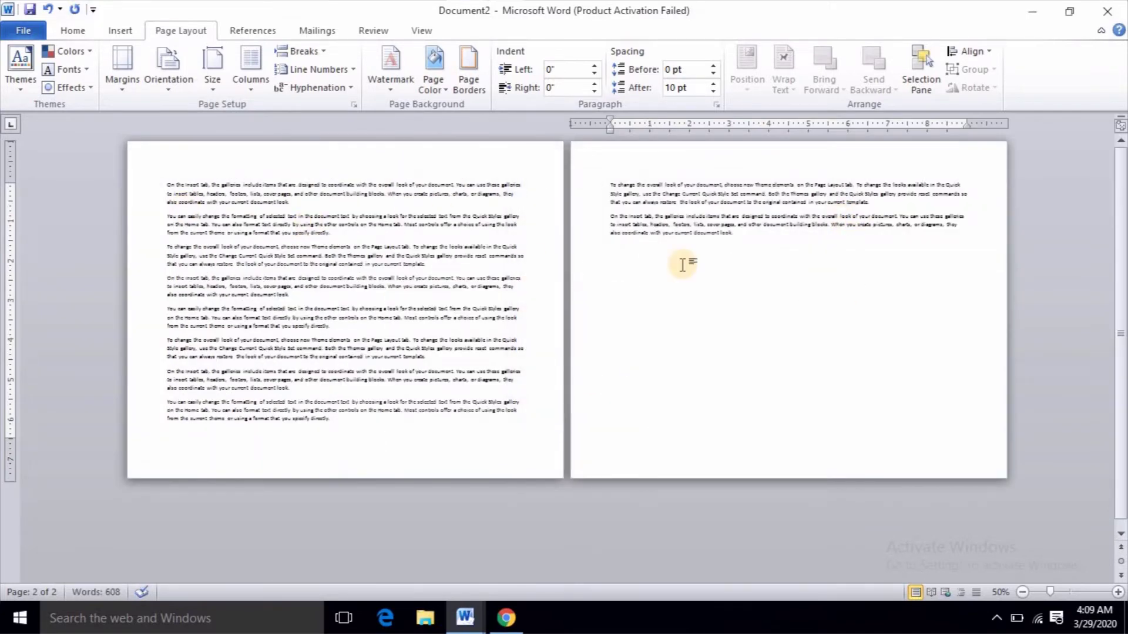
key(ctrl+z)
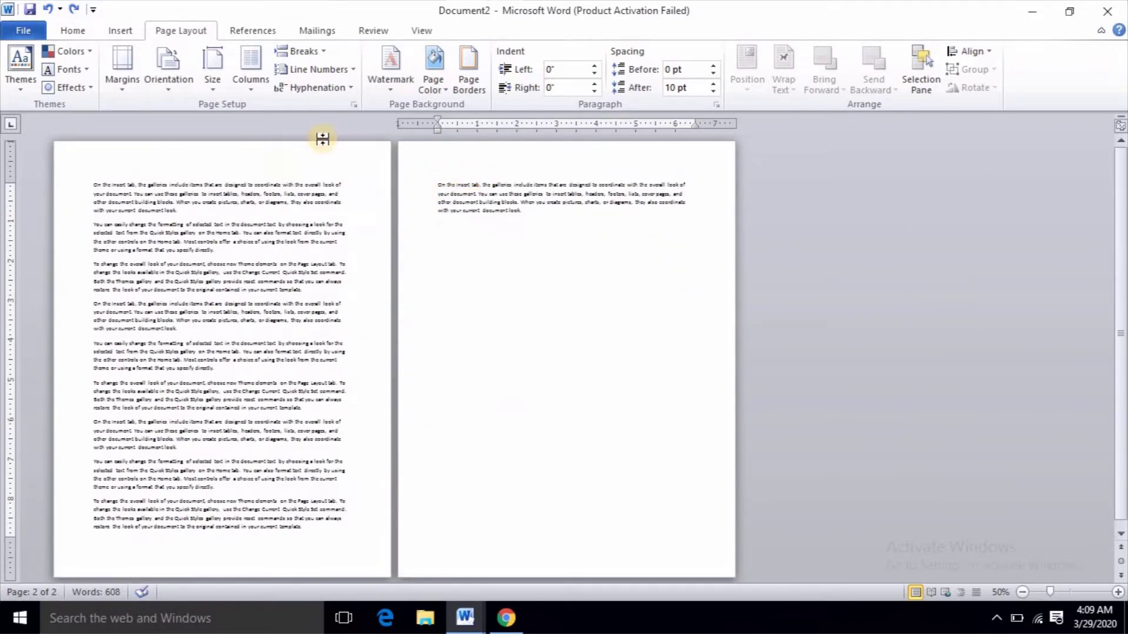
click(176, 96)
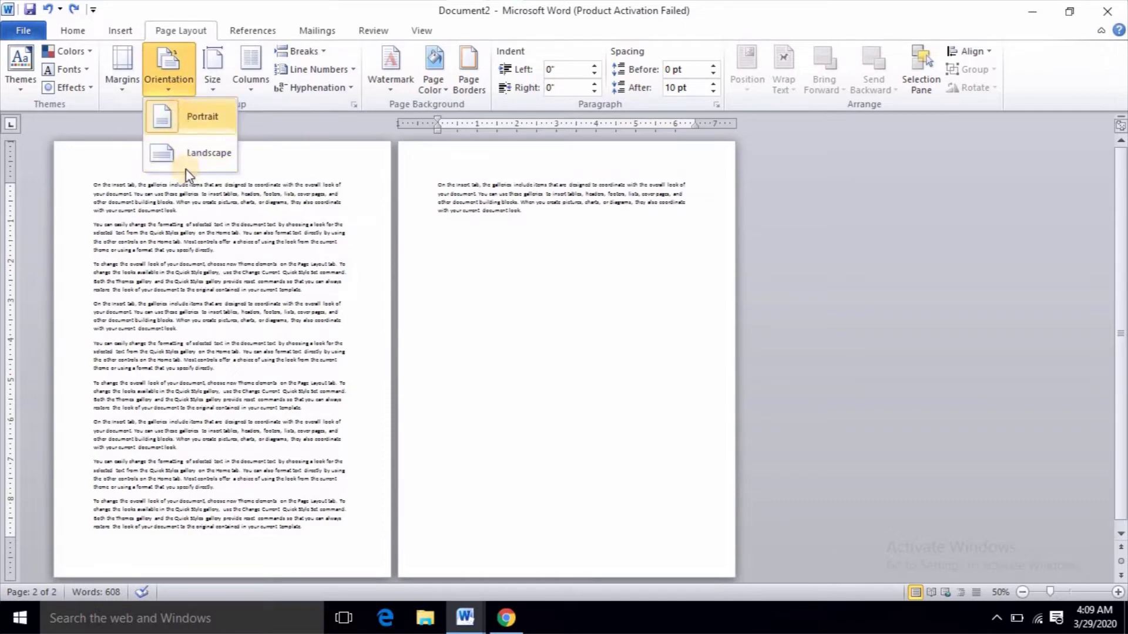
click(187, 261)
Set multiple pages to 2 pages per sheet for the whole document in the custom margins, and undo the change
click(115, 91)
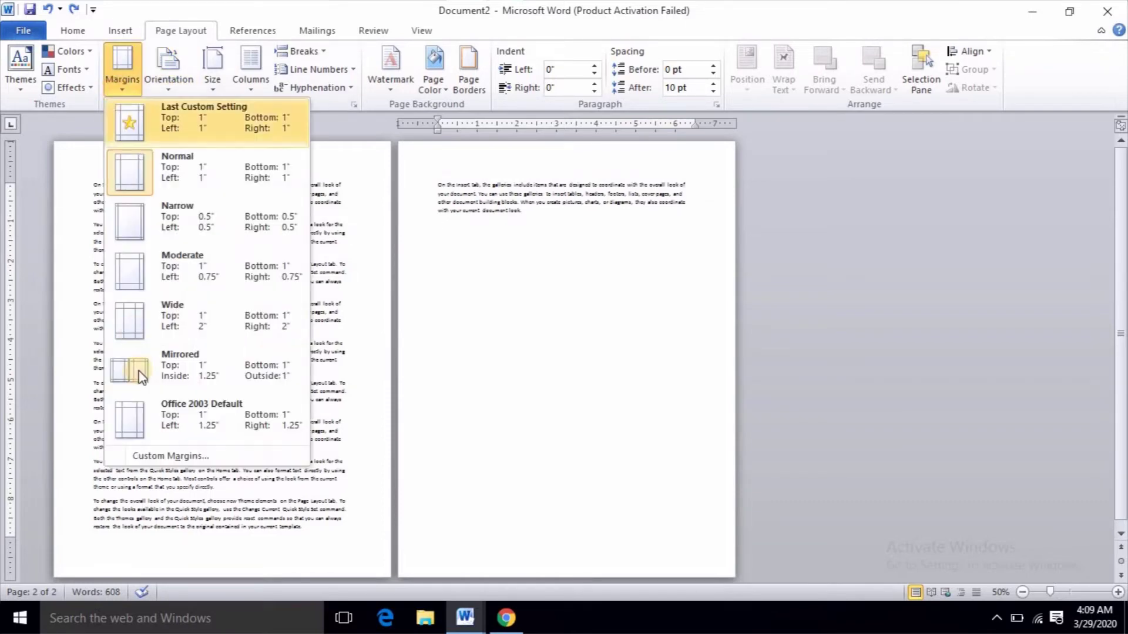
click(156, 456)
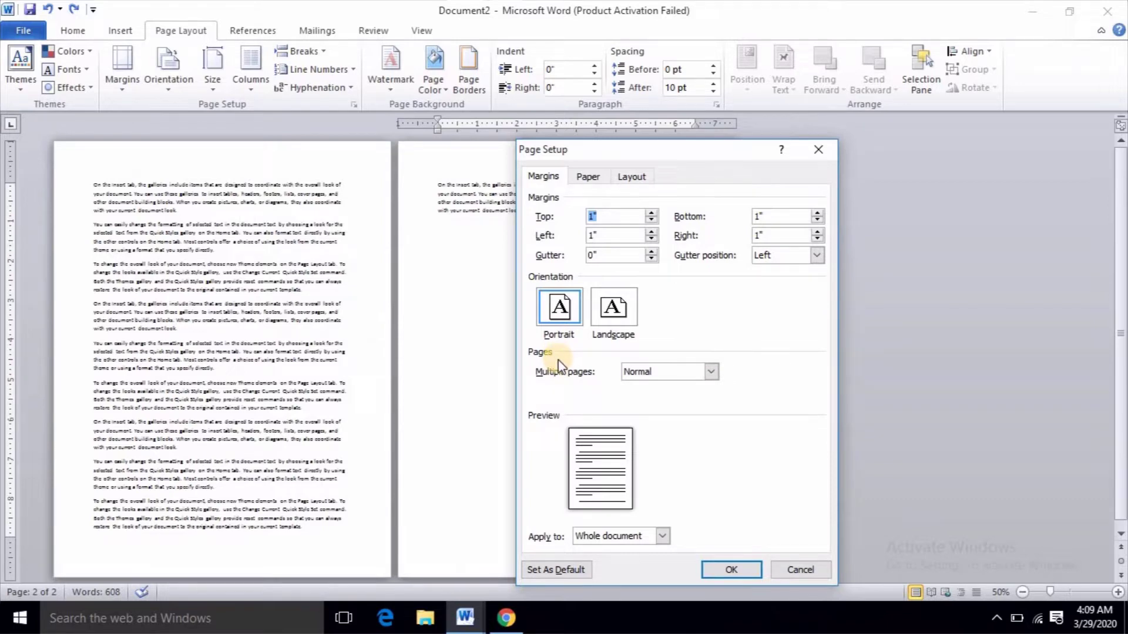
click(711, 371)
click(681, 397)
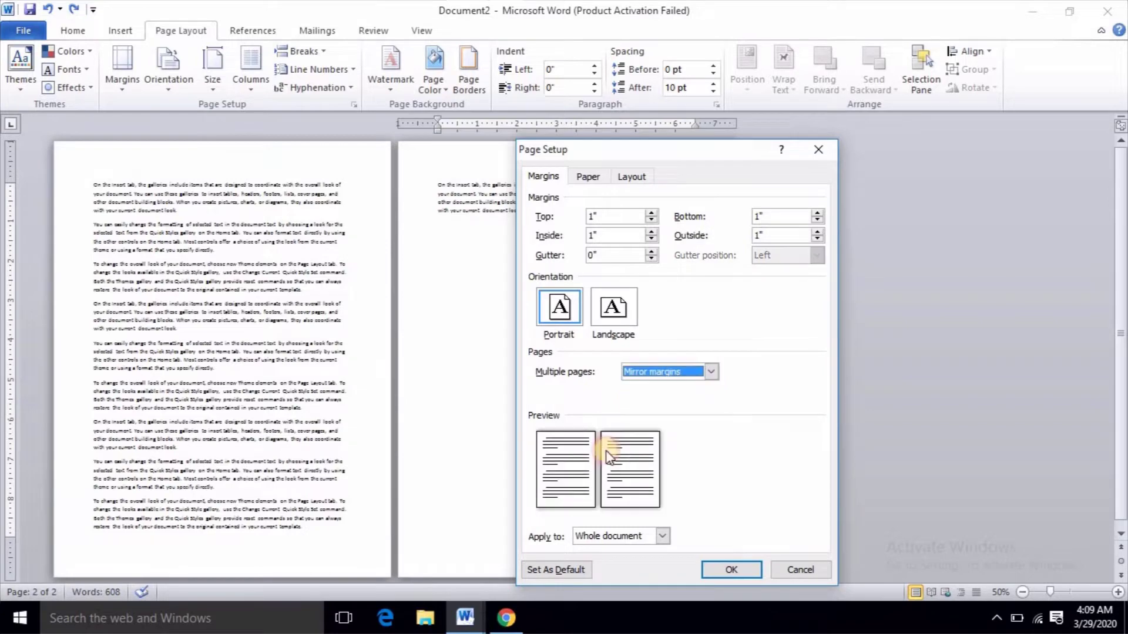
click(643, 371)
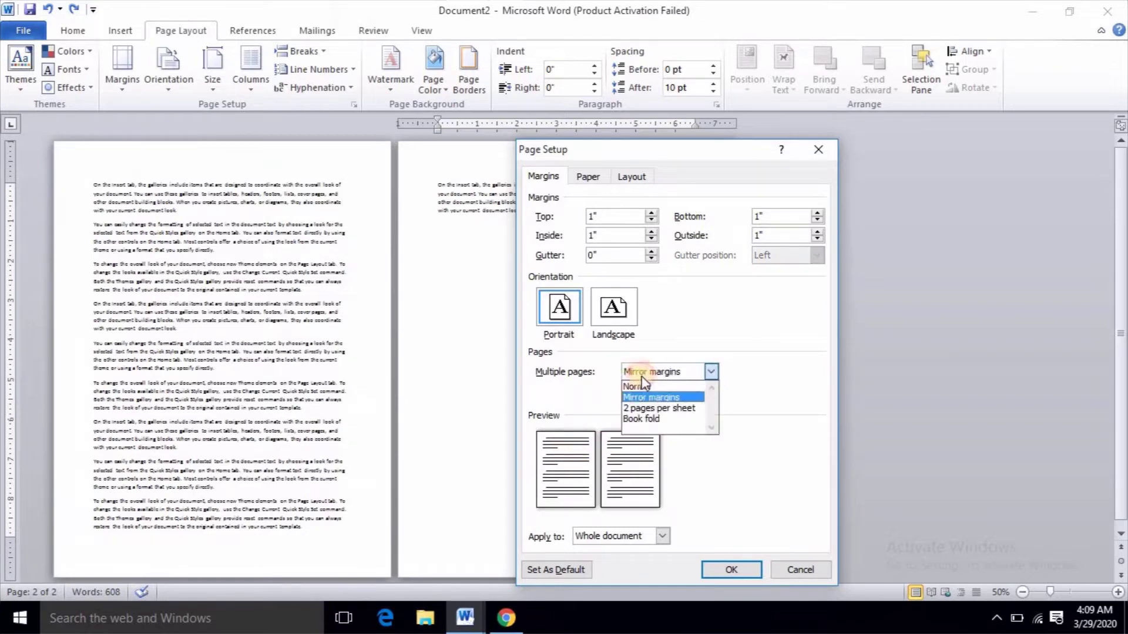
click(645, 410)
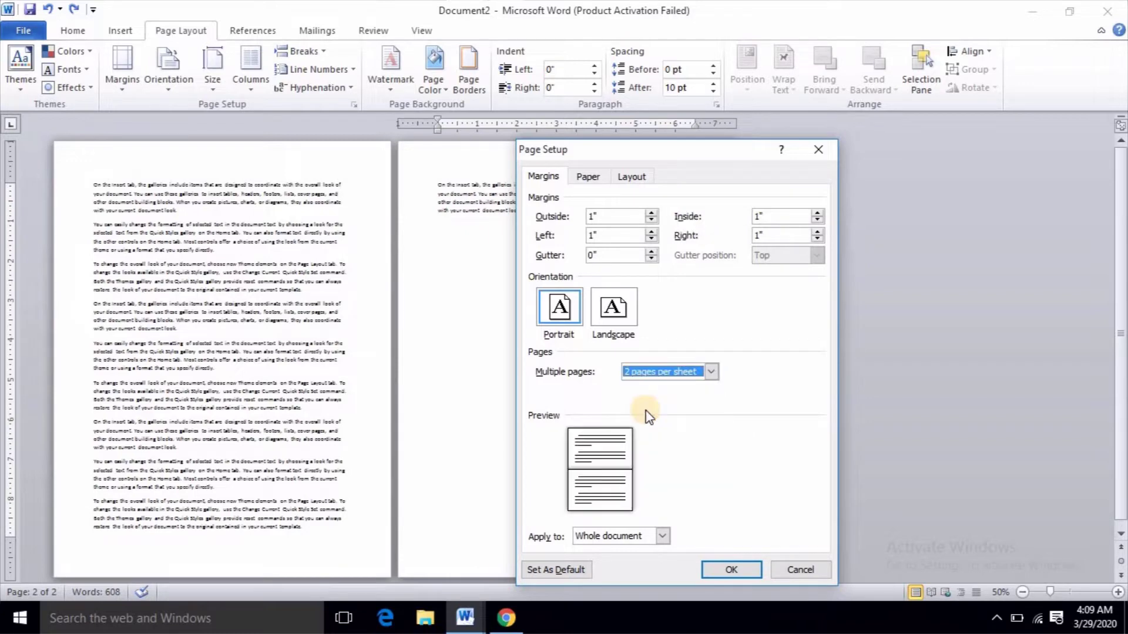
click(732, 569)
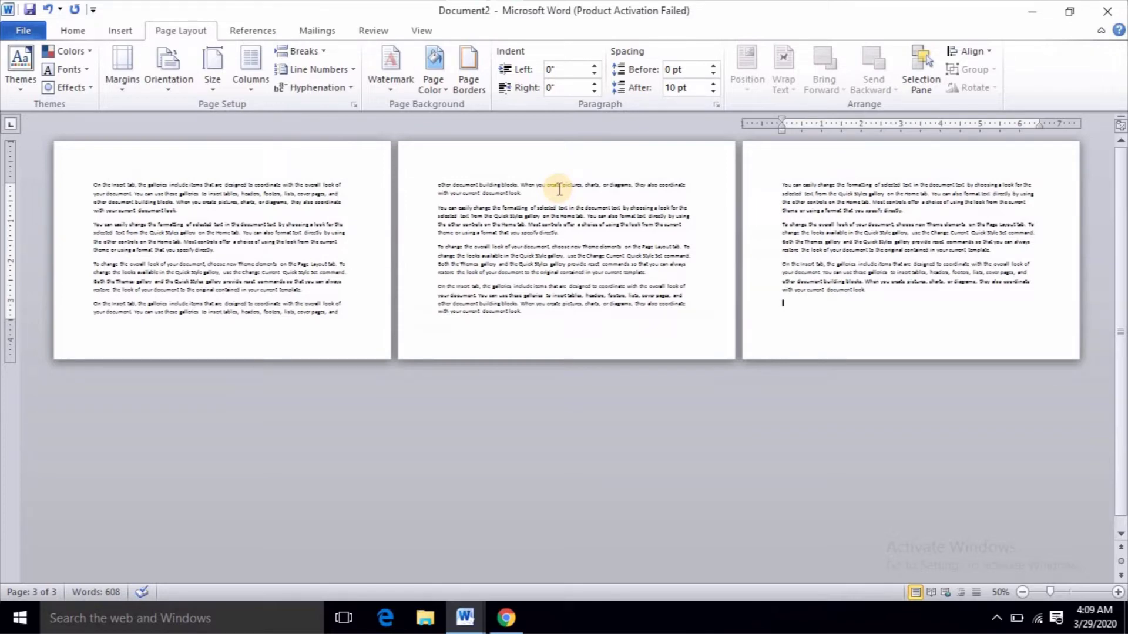
key(ctrl+z)
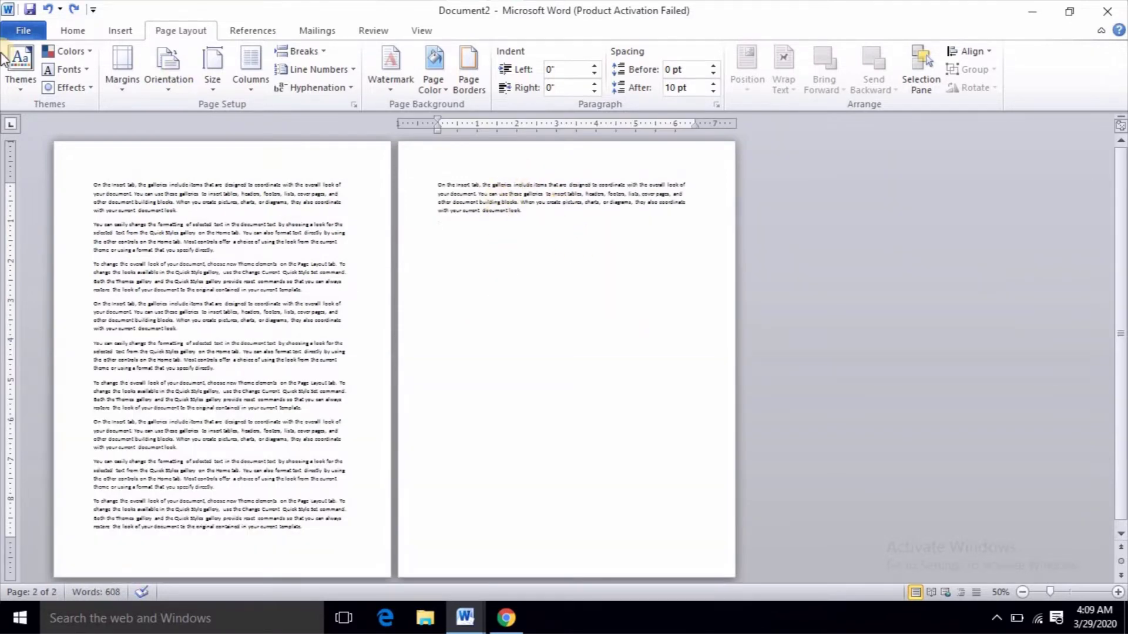
click(123, 70)
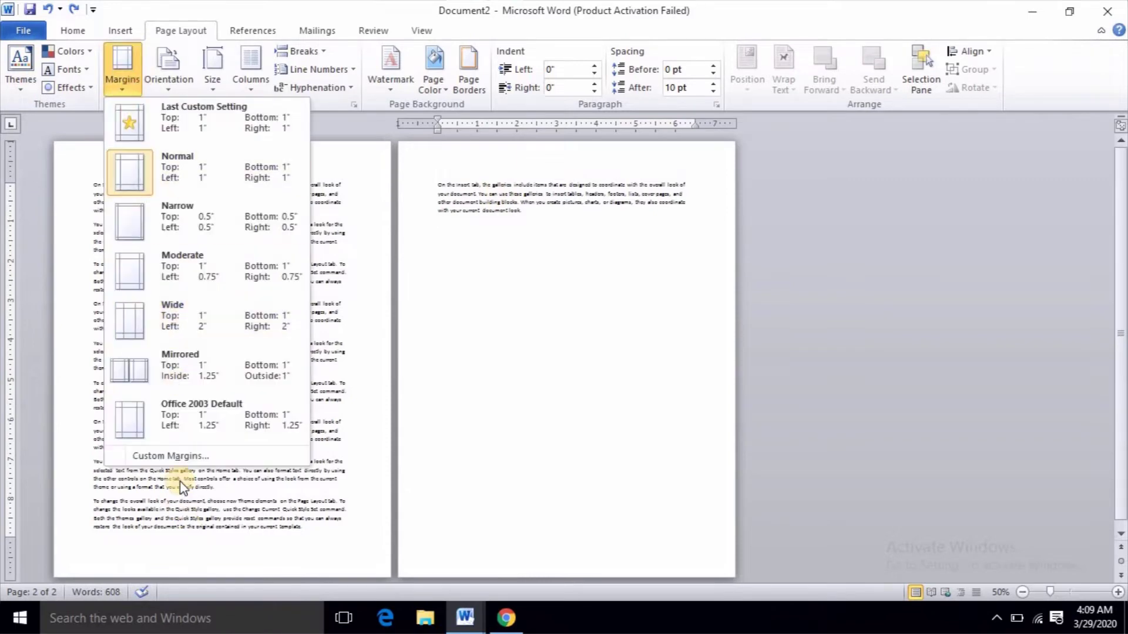
click(177, 456)
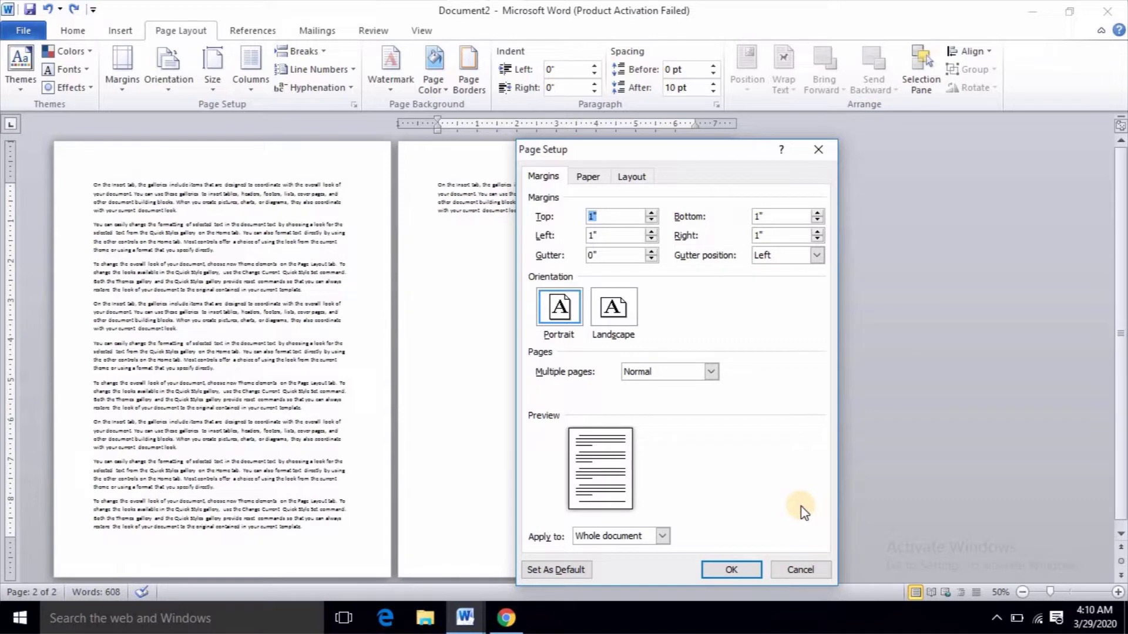
click(812, 571)
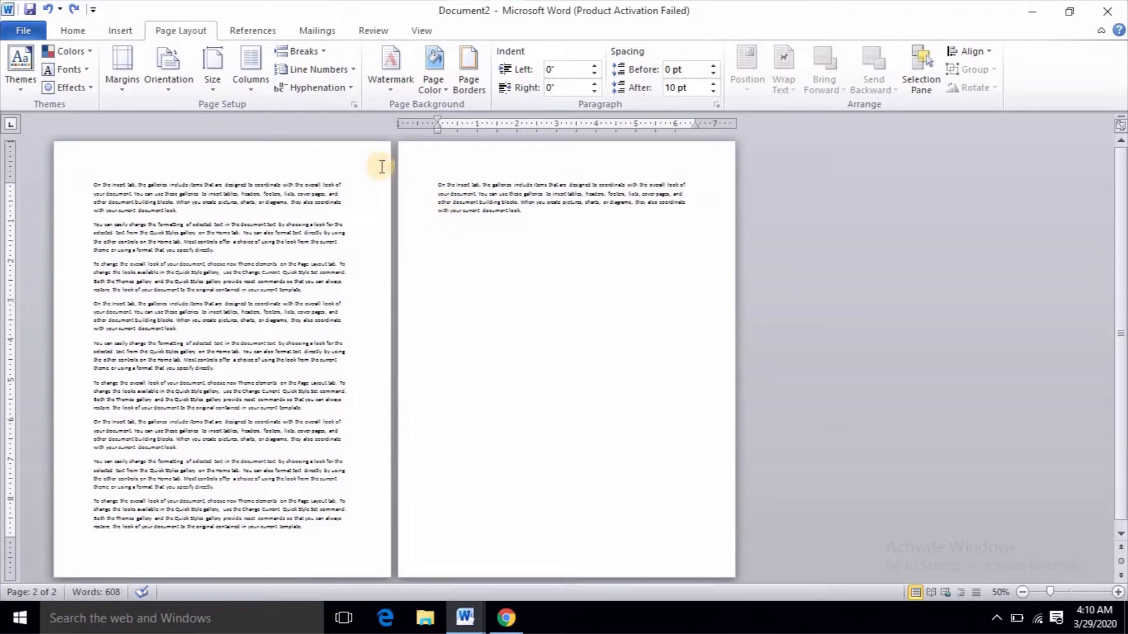
Apply Landscape orientation from this point forward through the custom margin settings, and undo the change
click(122, 66)
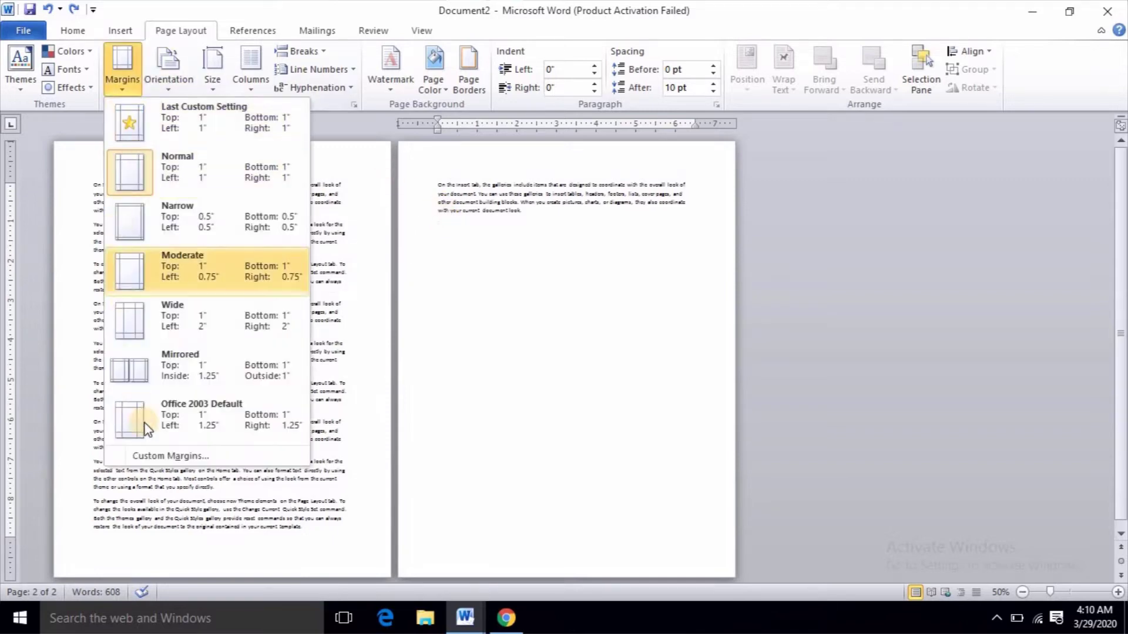
click(166, 457)
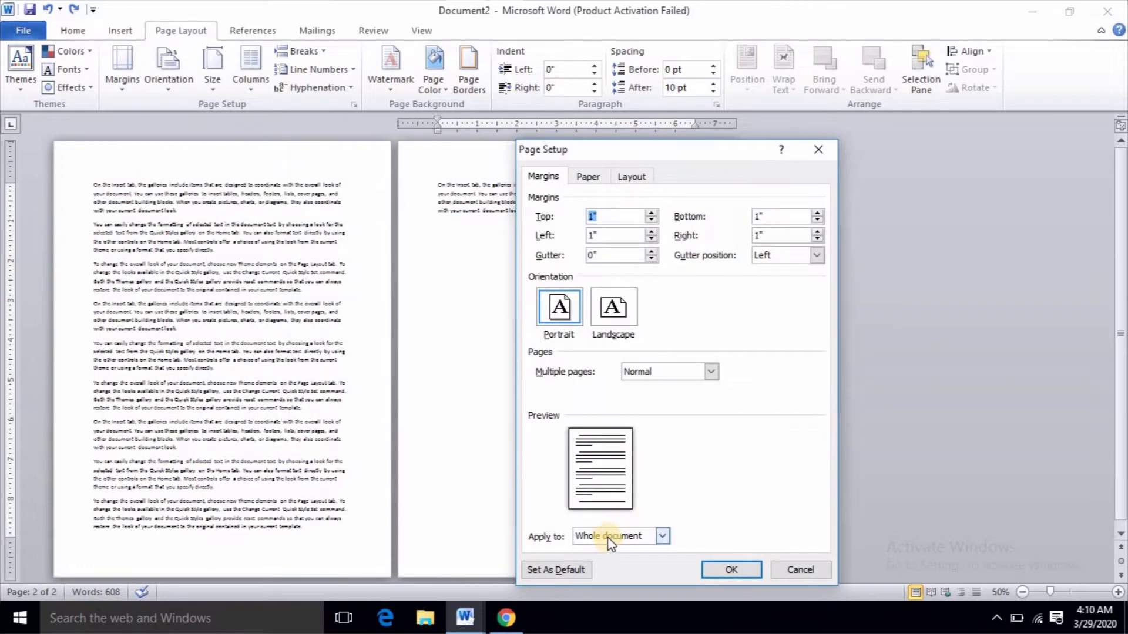
click(608, 536)
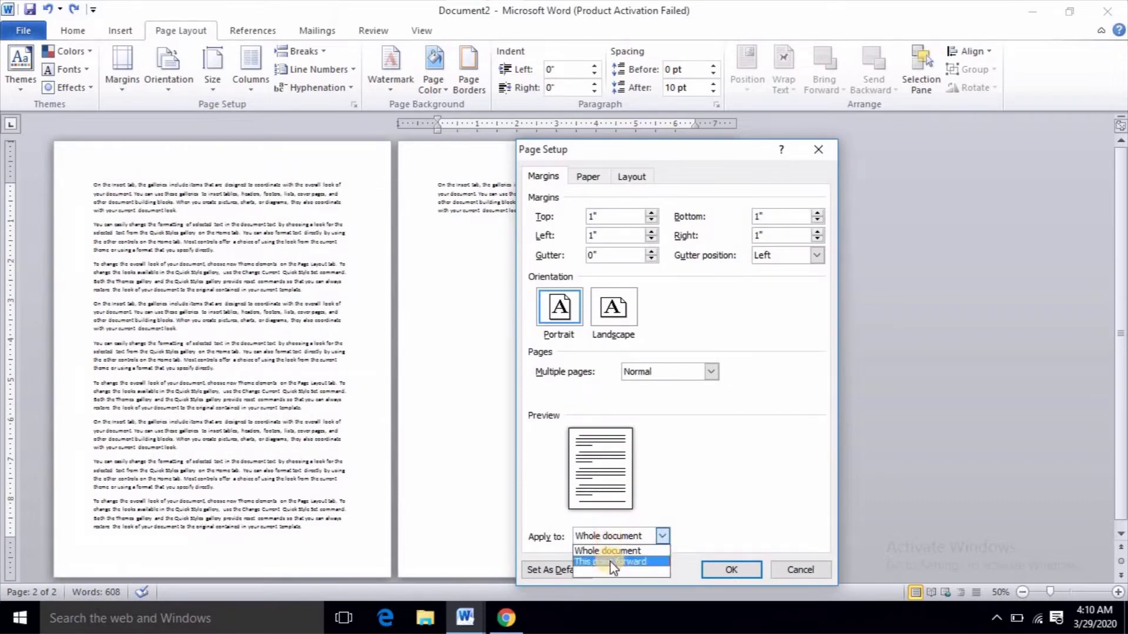
click(609, 561)
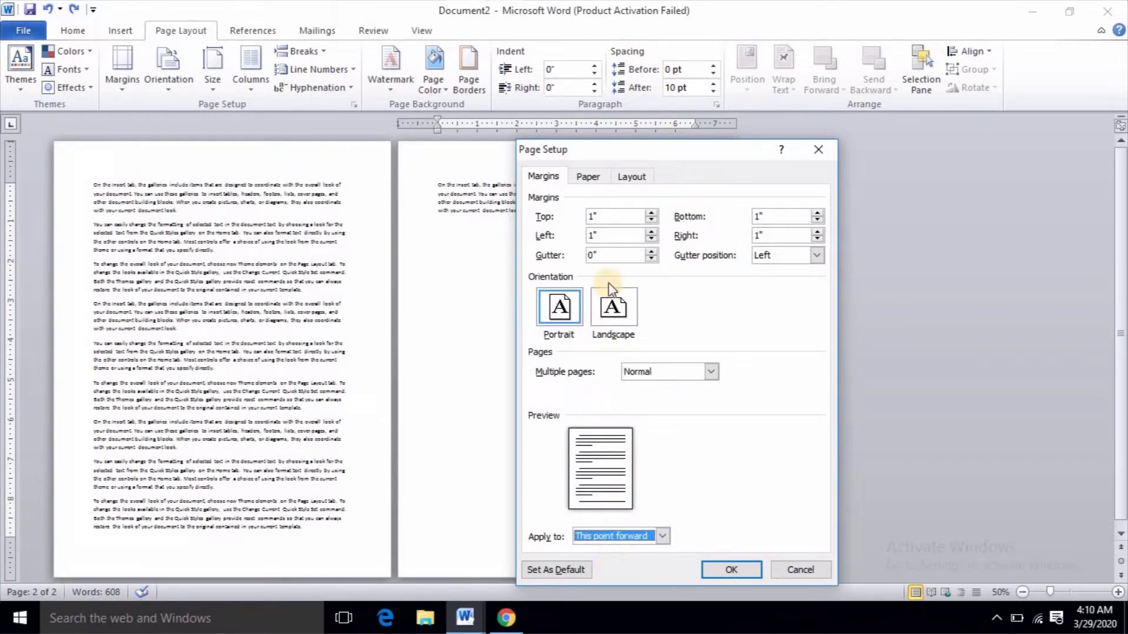
click(610, 301)
click(732, 568)
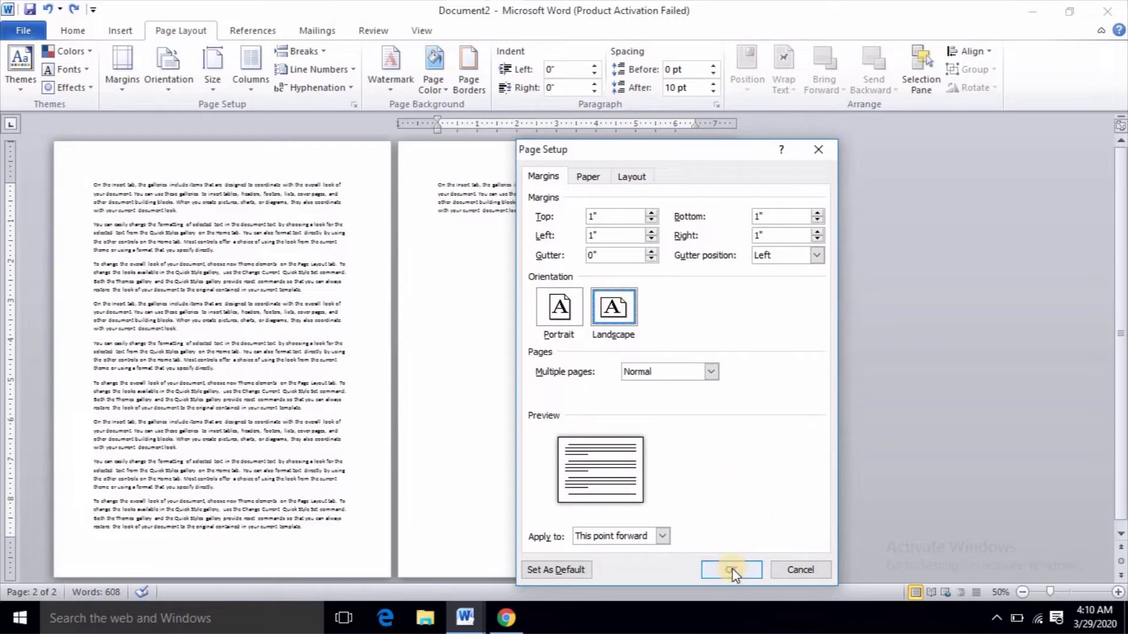
ctrl+scroll(573, 431, down, 3)
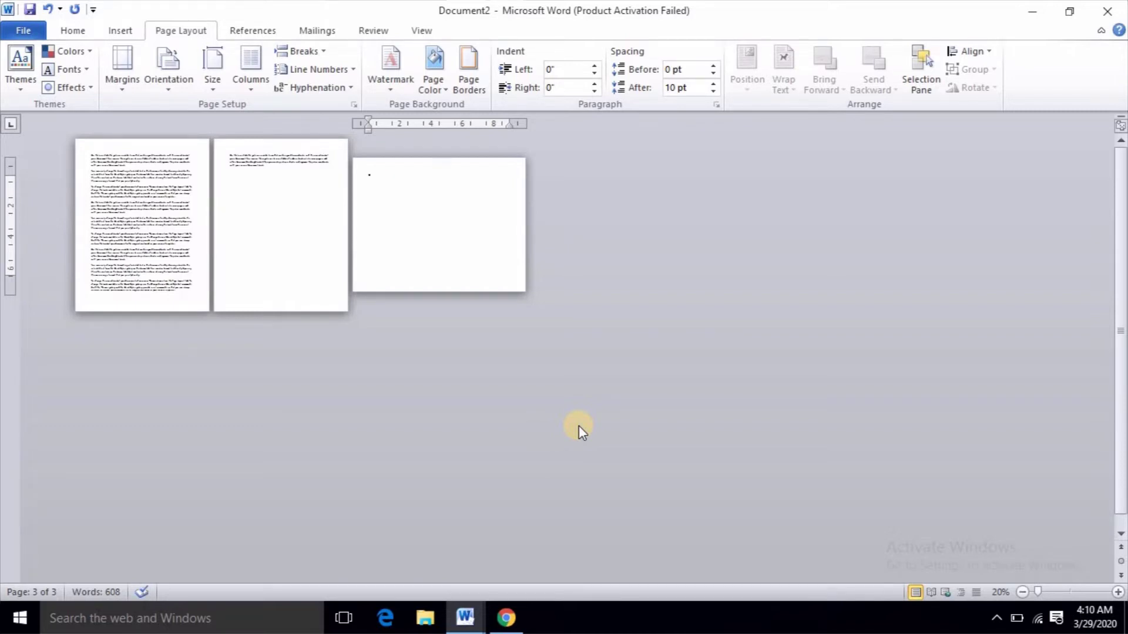
key(ctrl+z)
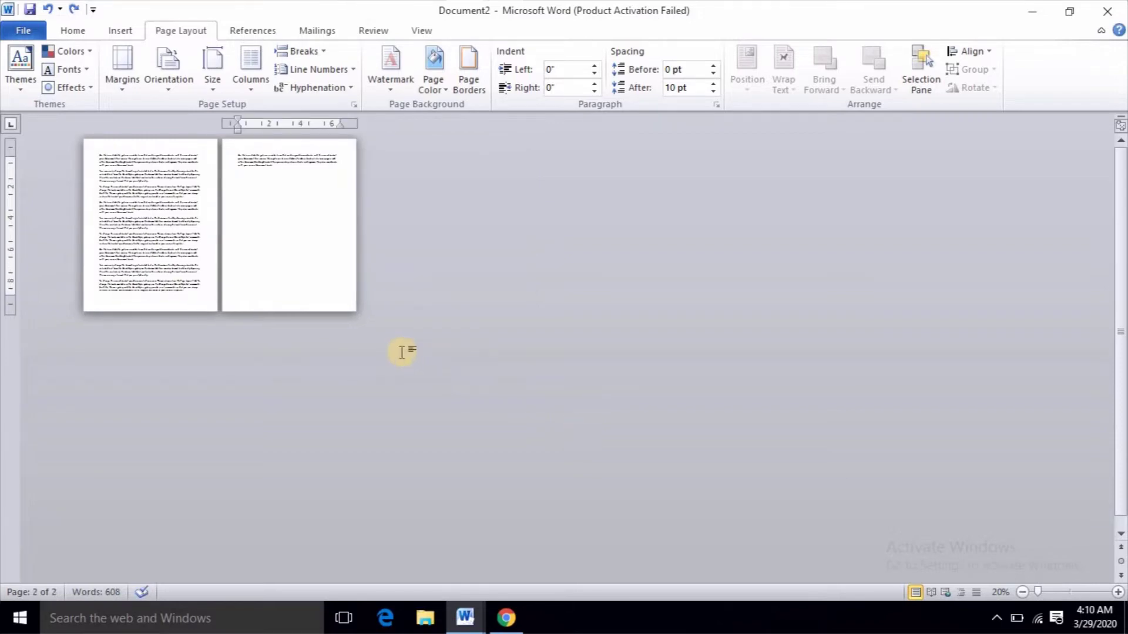
Place the cursor in the last line of the first paragraph on page one
scroll(402, 352, up, 6)
scroll(382, 326, up, 15)
click(427, 256)
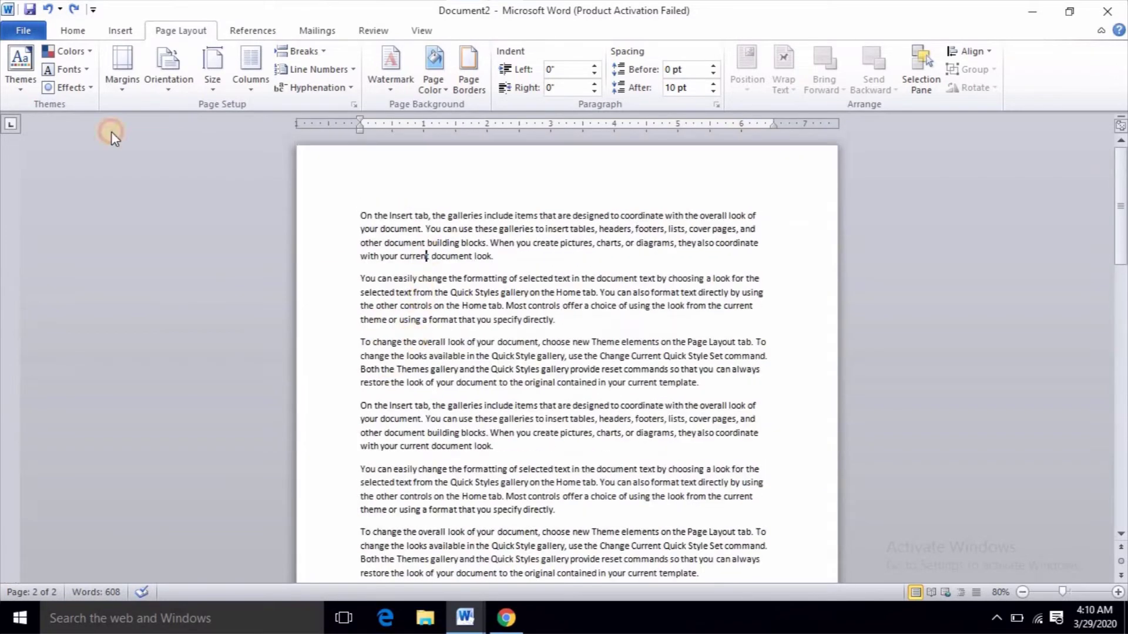
Browse the paper sizes in the page setup, apply Legal to the whole document, and undo the change
click(121, 74)
click(193, 456)
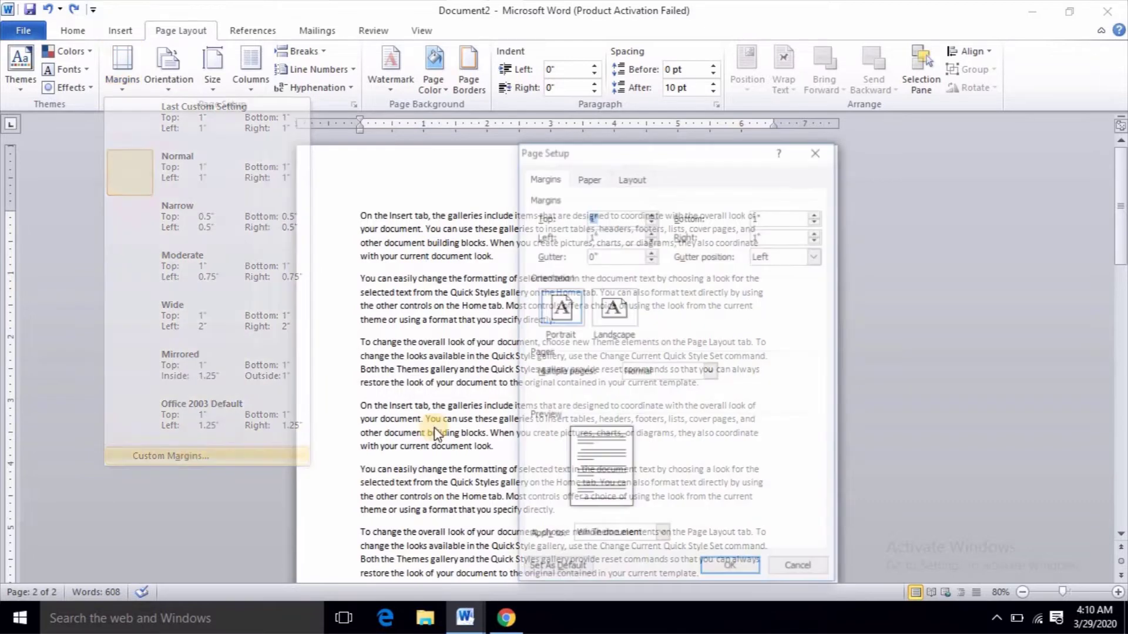
click(587, 178)
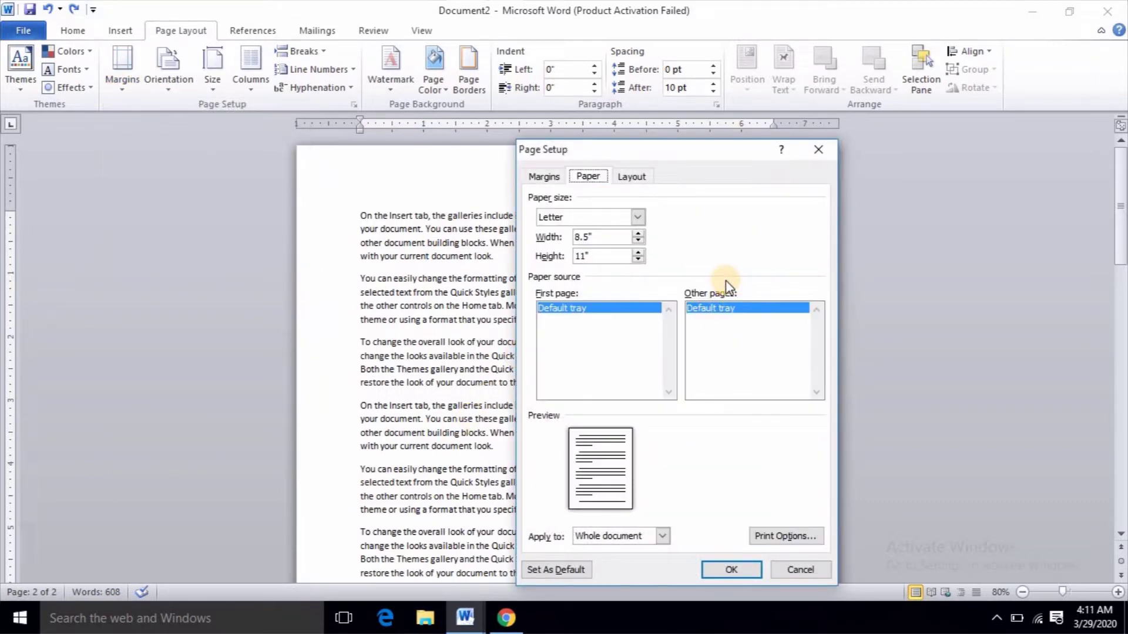
click(638, 217)
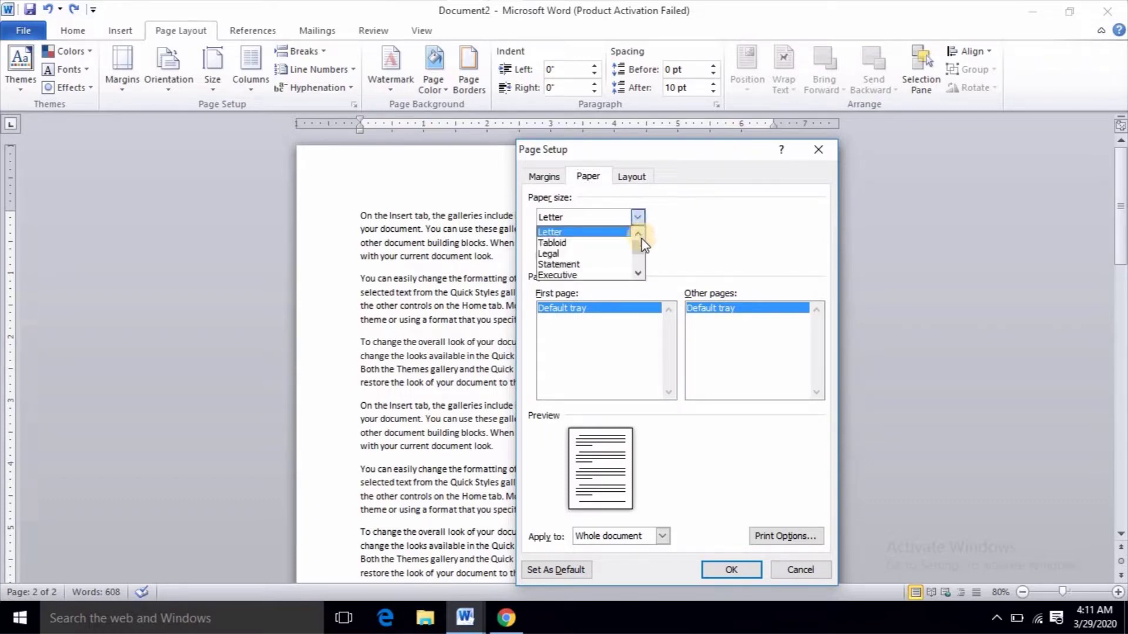
click(638, 273)
click(638, 273)
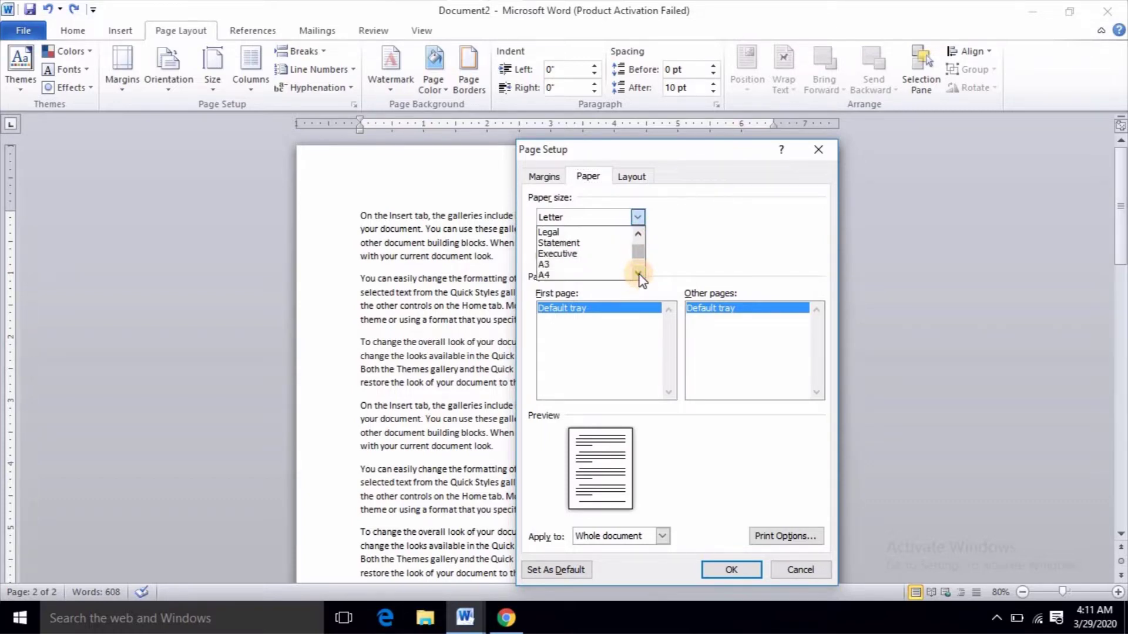
click(637, 274)
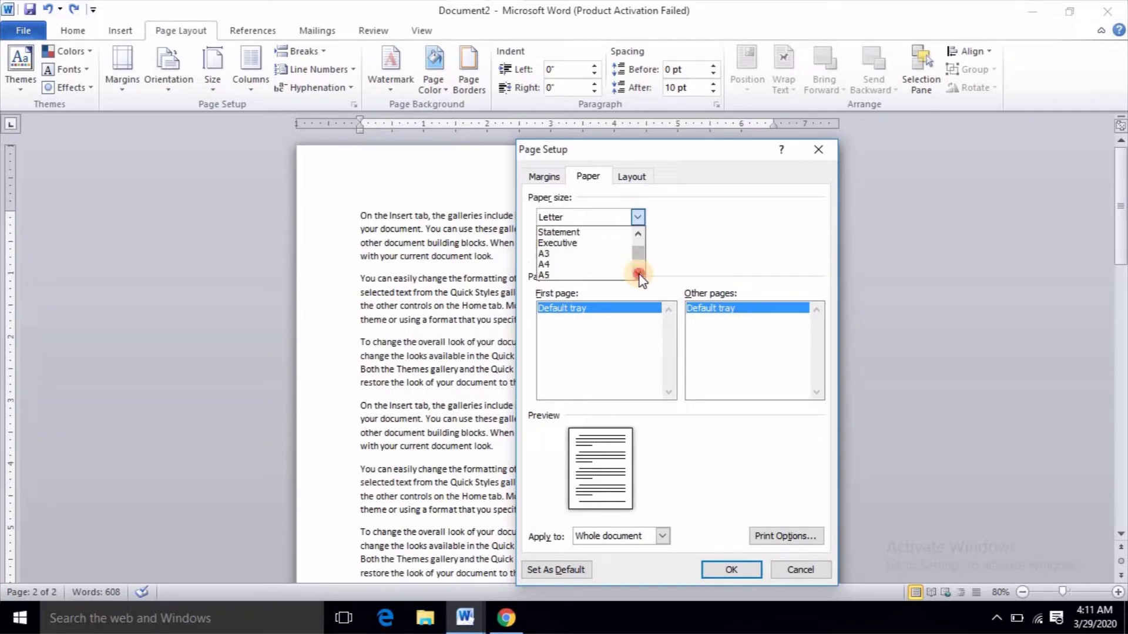
click(637, 273)
click(638, 273)
drag(642, 267, 642, 242)
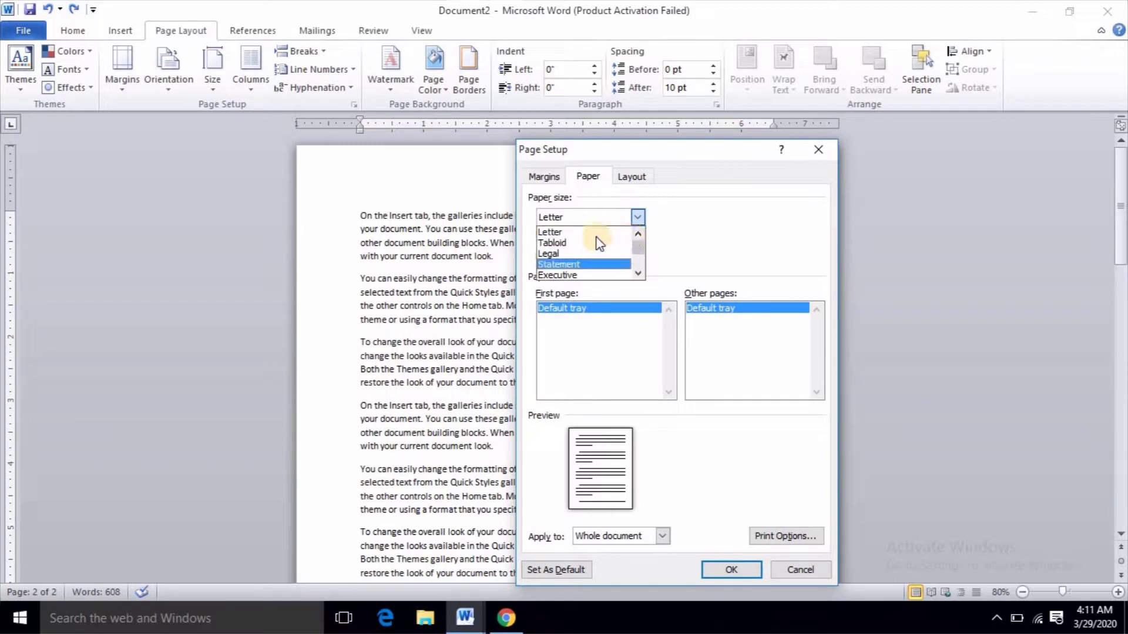
click(589, 256)
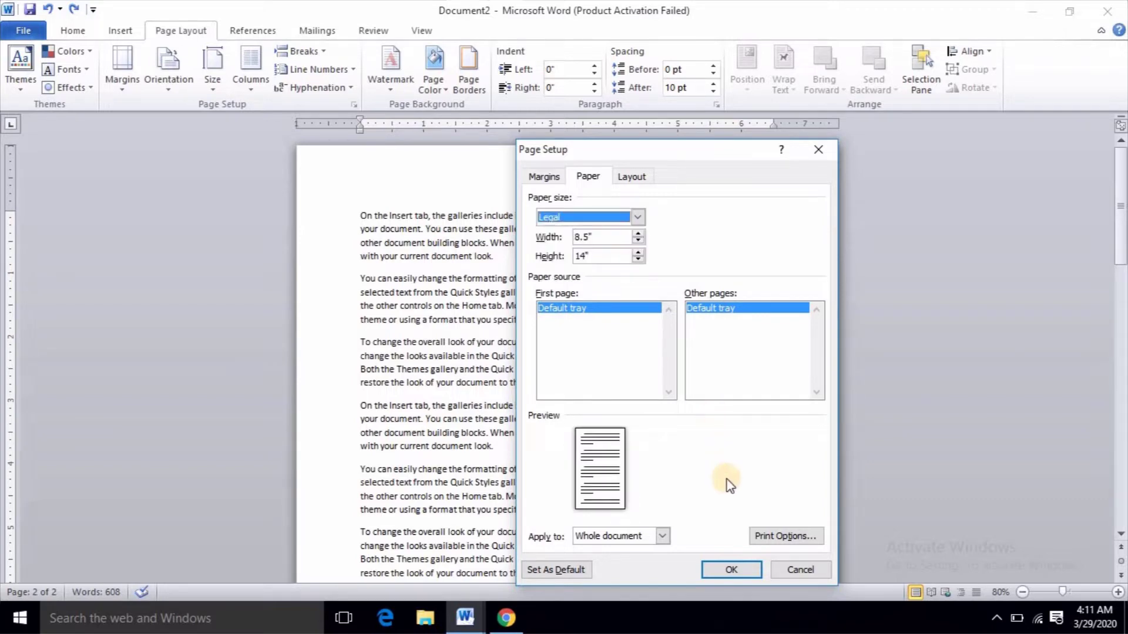
click(733, 570)
scroll(506, 249, down, 4)
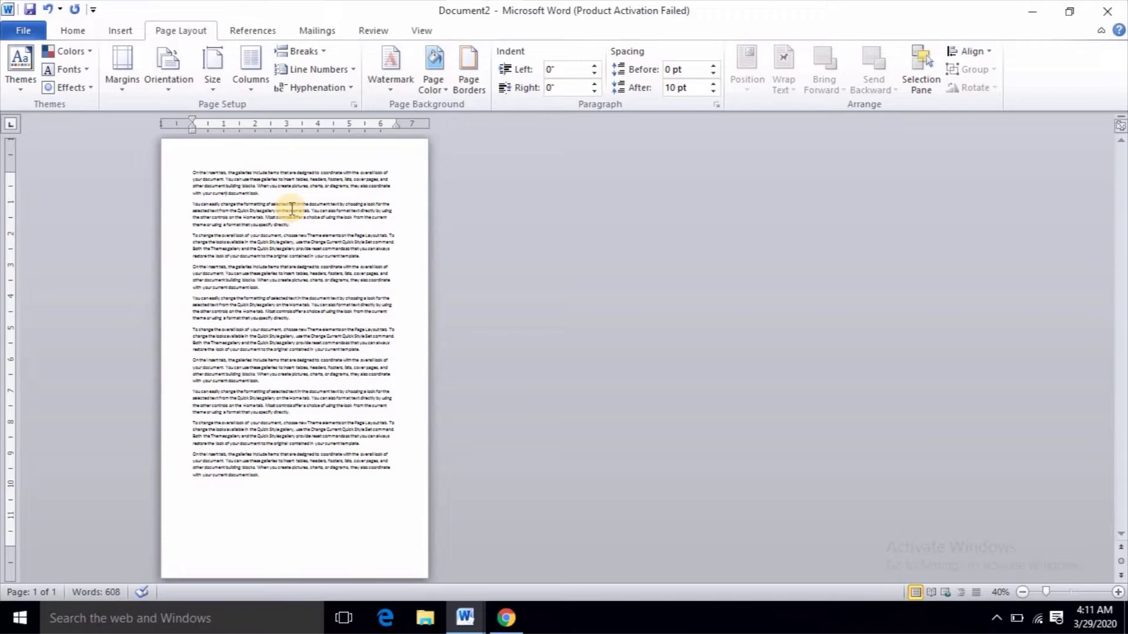
key(ctrl+z)
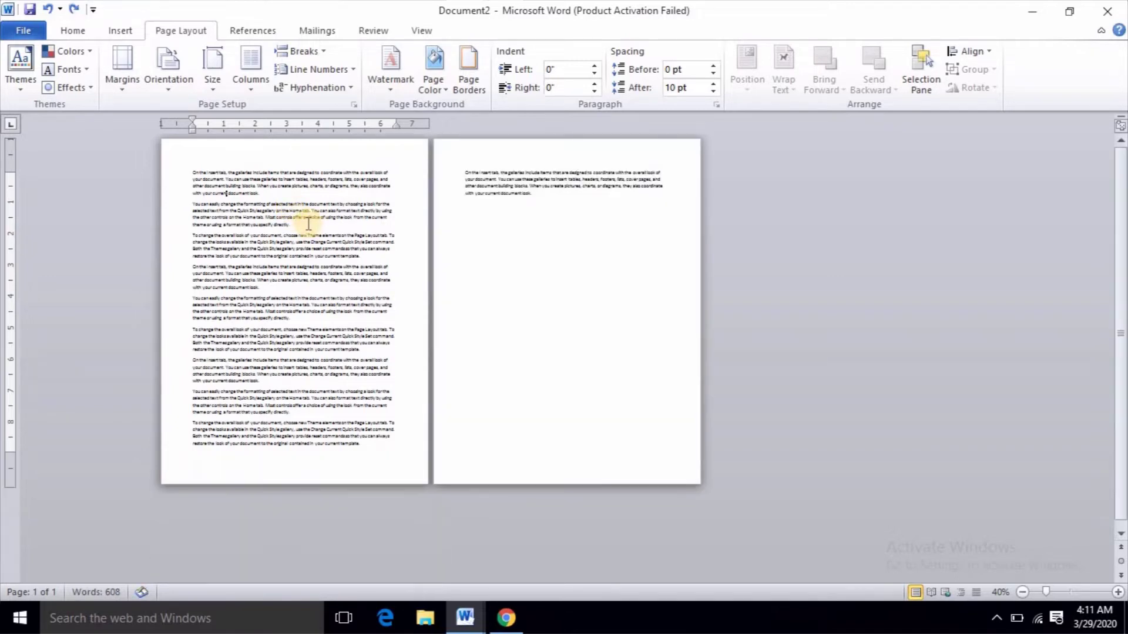
Apply a custom paper size 7" wide and 9" high to the whole document, and undo the change
click(122, 71)
click(202, 457)
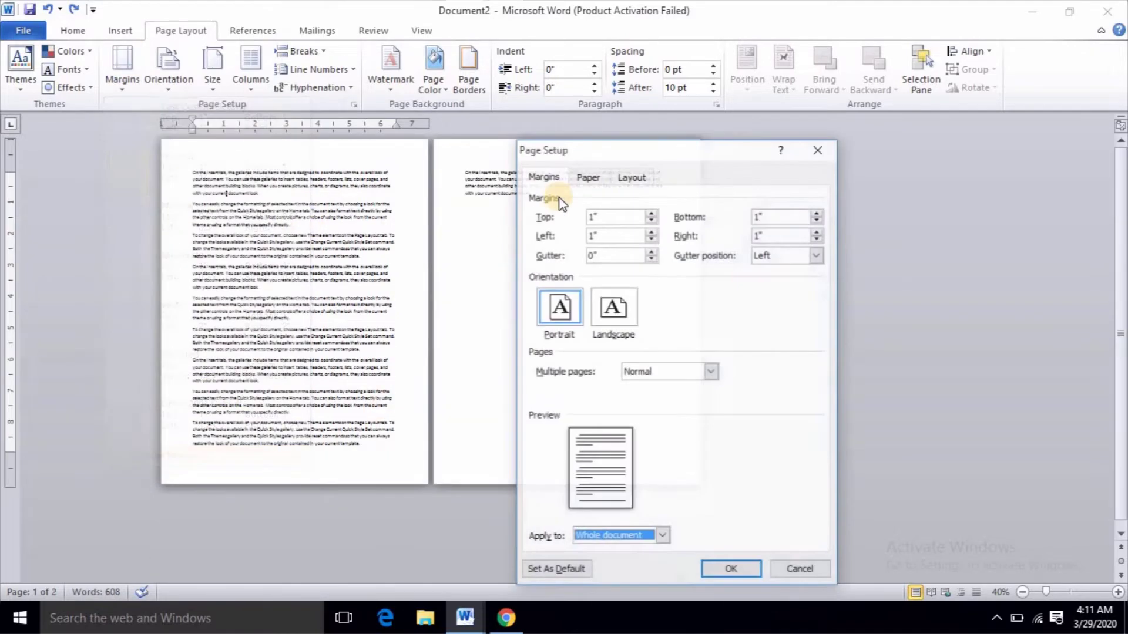
click(588, 176)
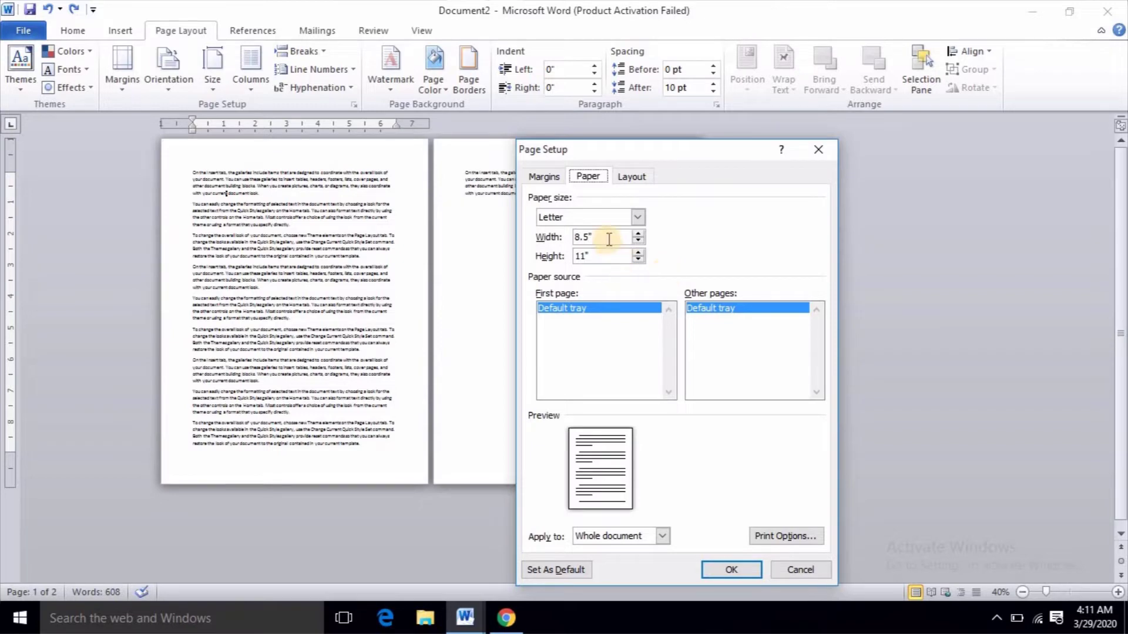
drag(604, 237, 432, 229)
text(7")
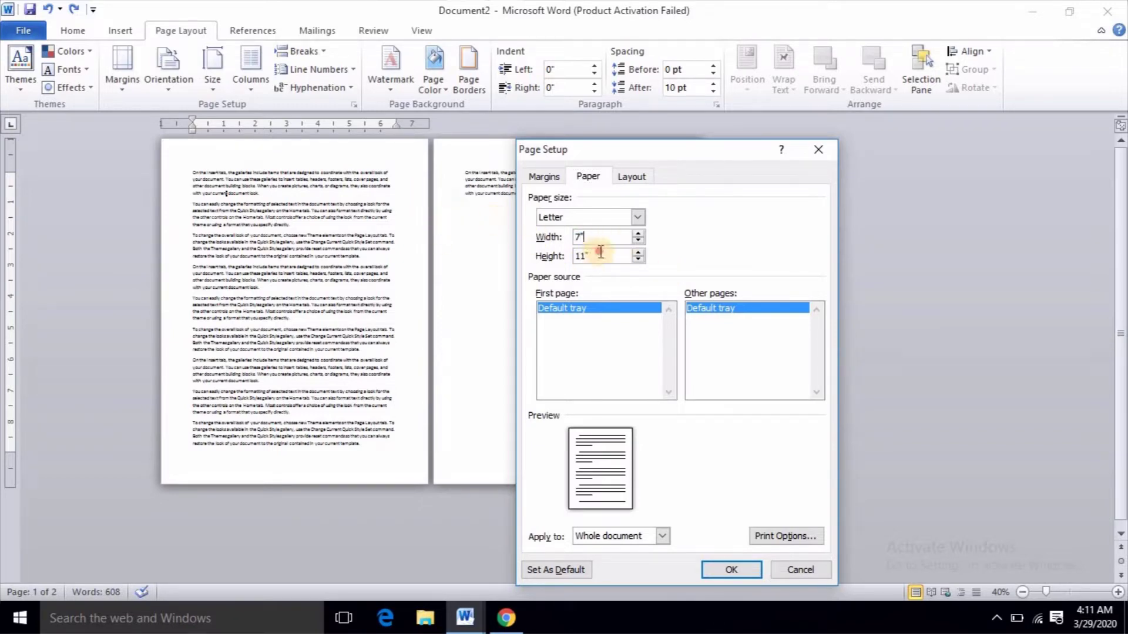
drag(601, 251, 478, 254)
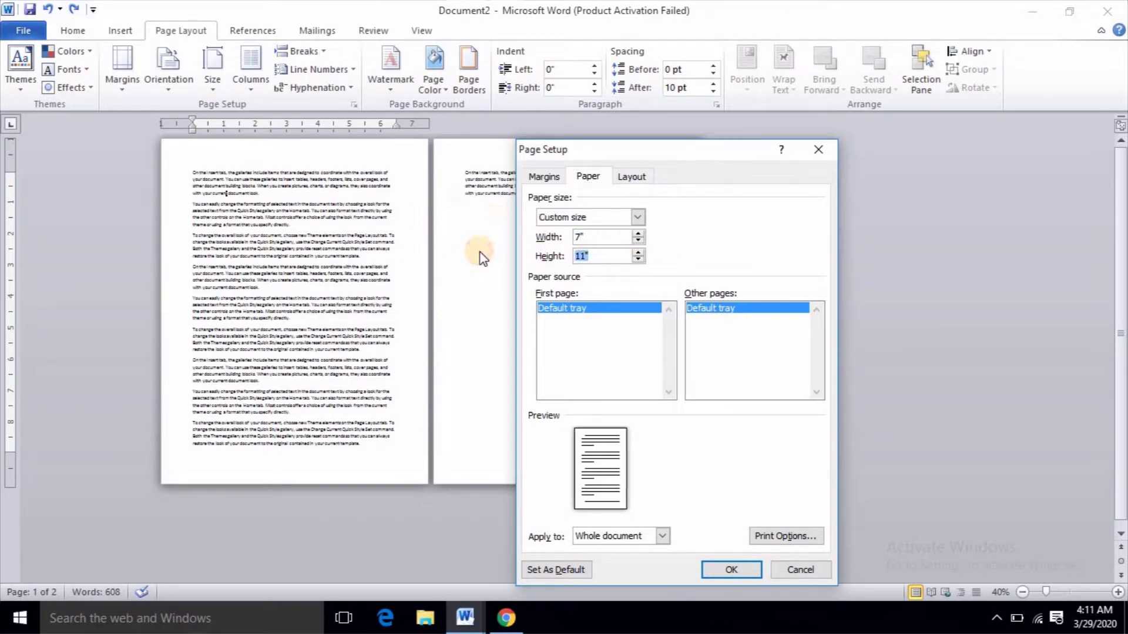
text(9")
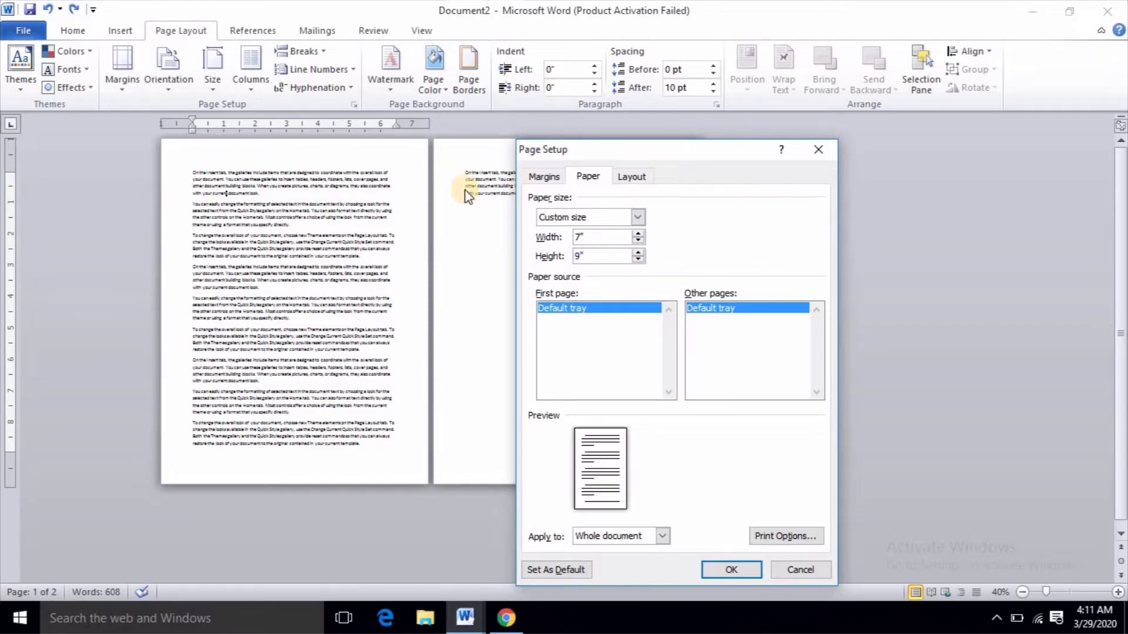
click(731, 570)
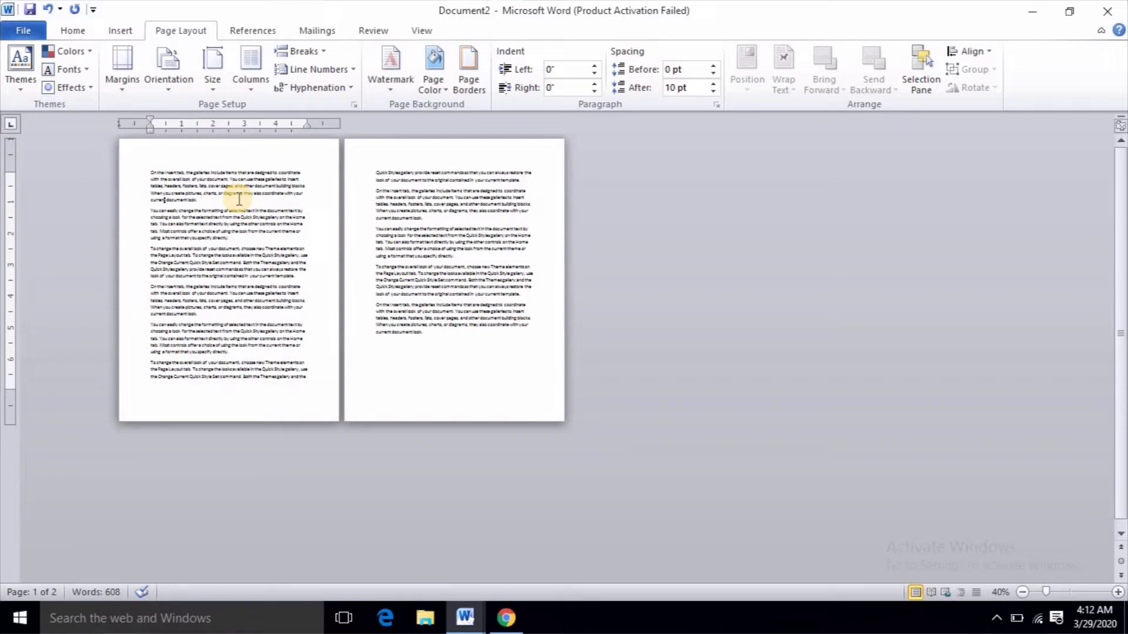
scroll(239, 200, up, 8)
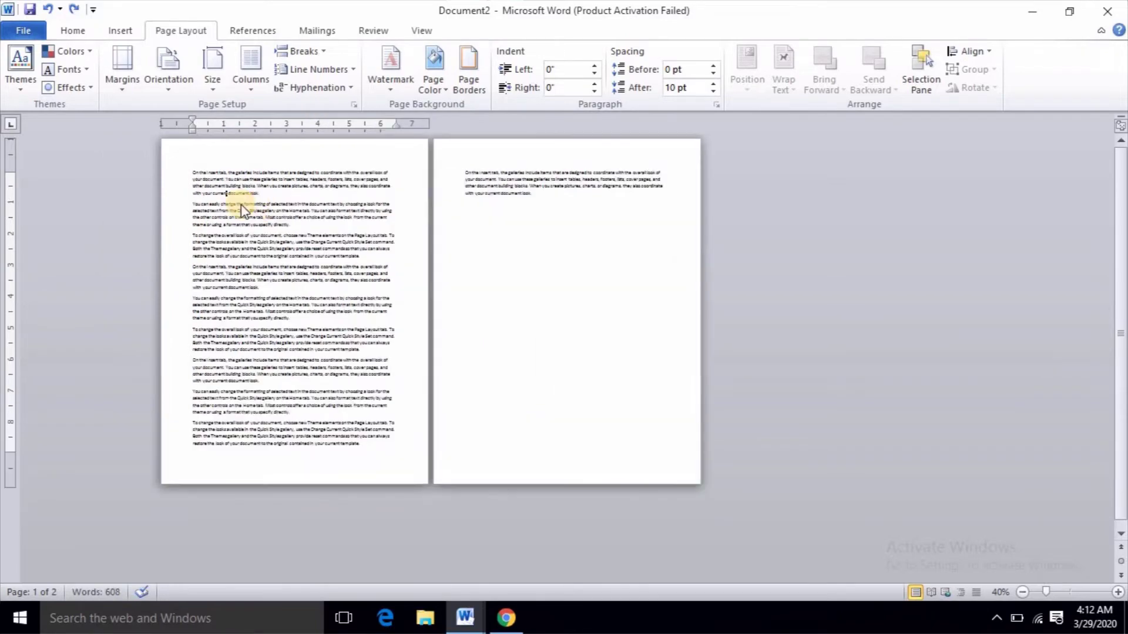
scroll(246, 184, down, 5)
scroll(253, 185, down, 2)
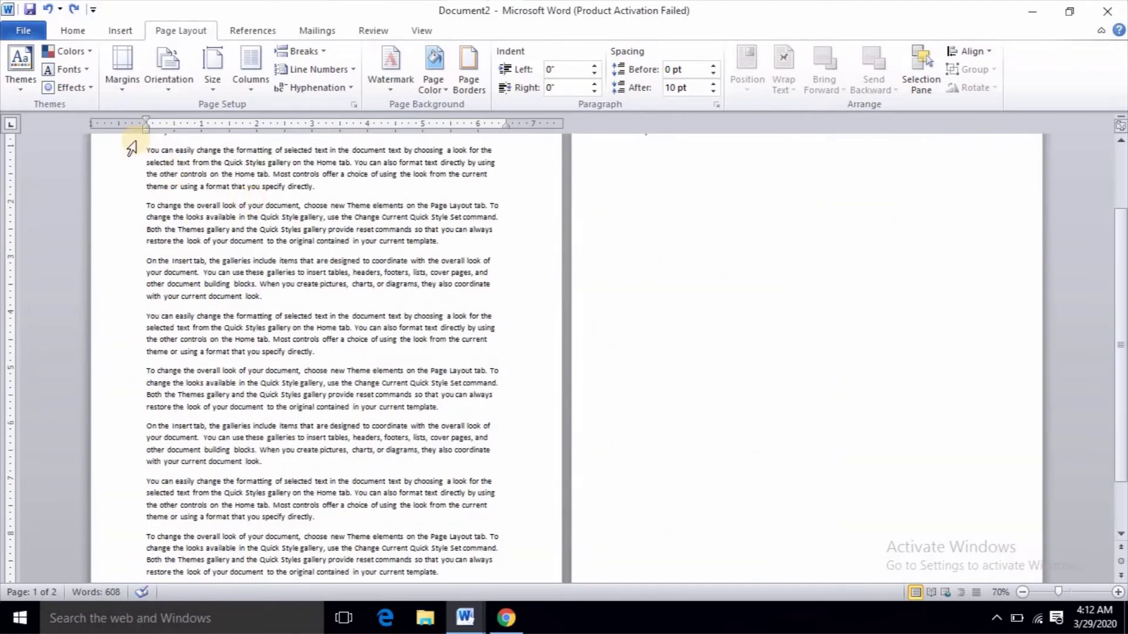
click(123, 83)
click(165, 92)
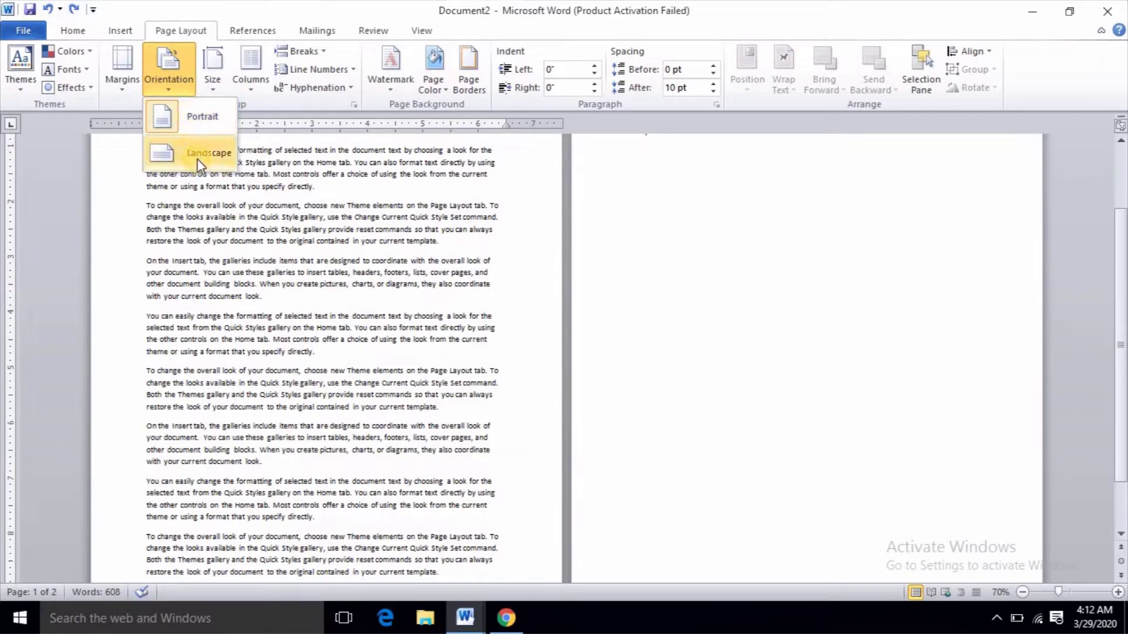
scroll(233, 246, up, 3)
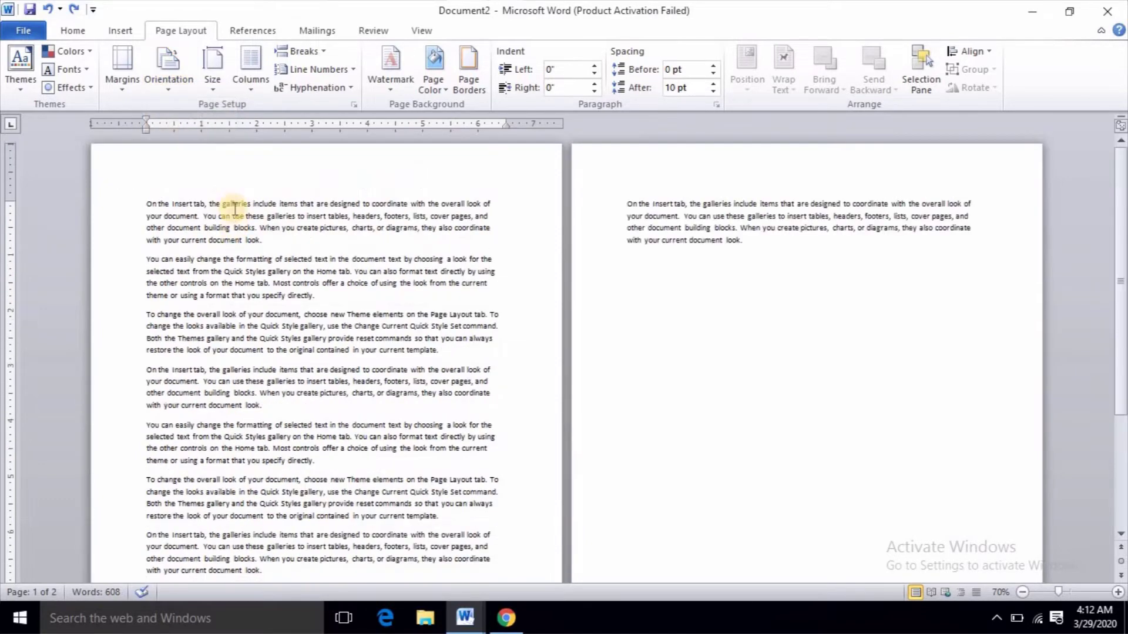
Enter a custom paper size 7" wide and 9" high for the whole document, and discard the page setup changes
click(217, 93)
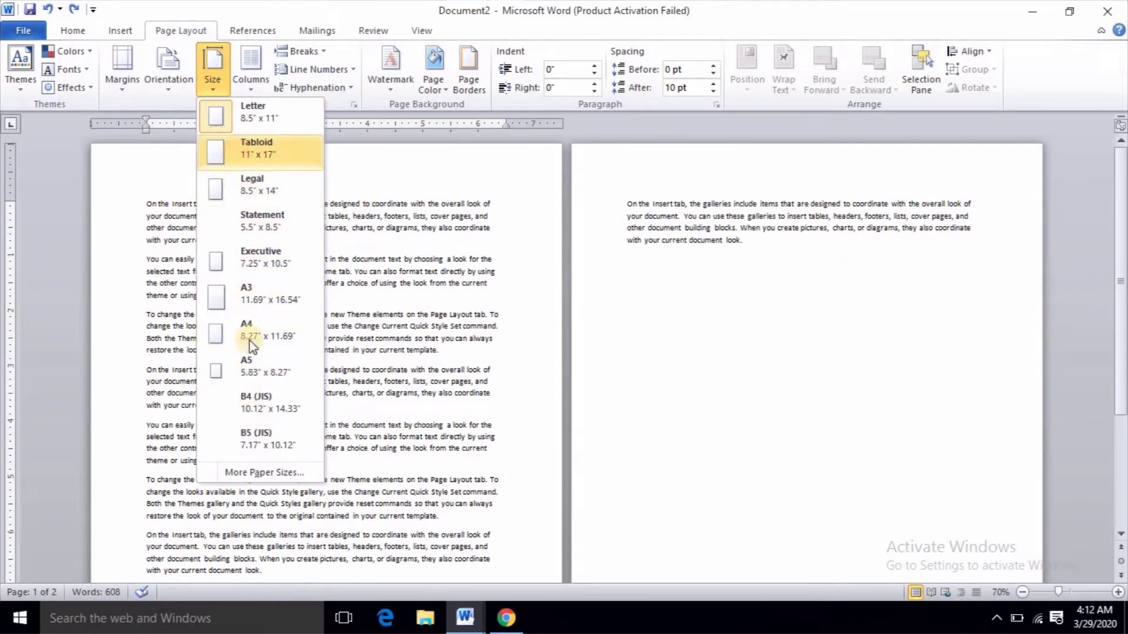
click(262, 477)
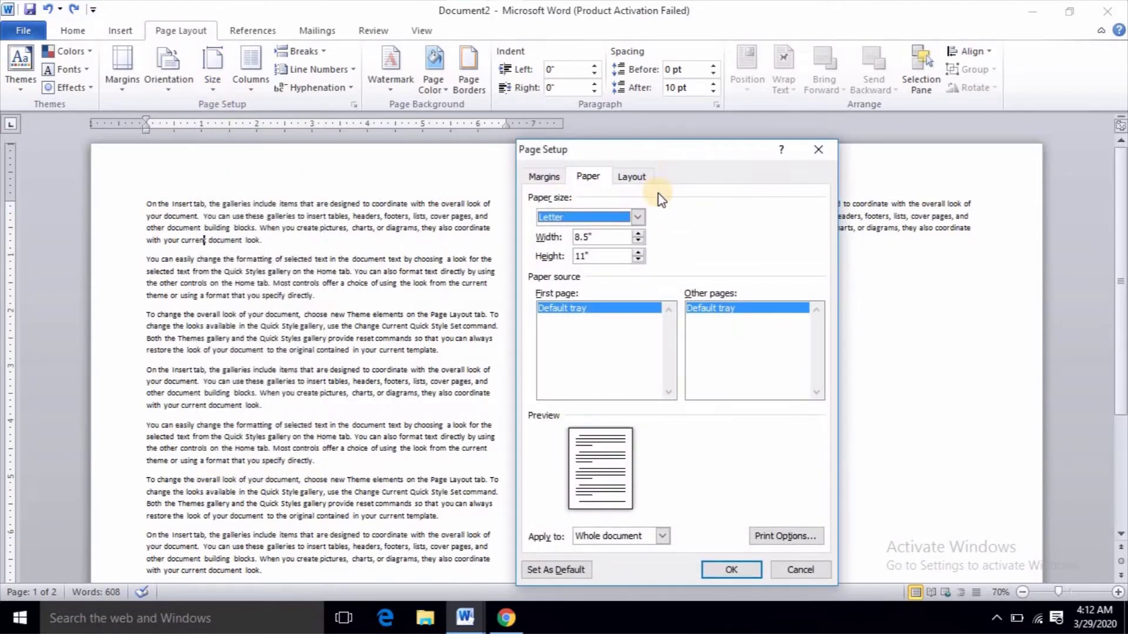
click(645, 218)
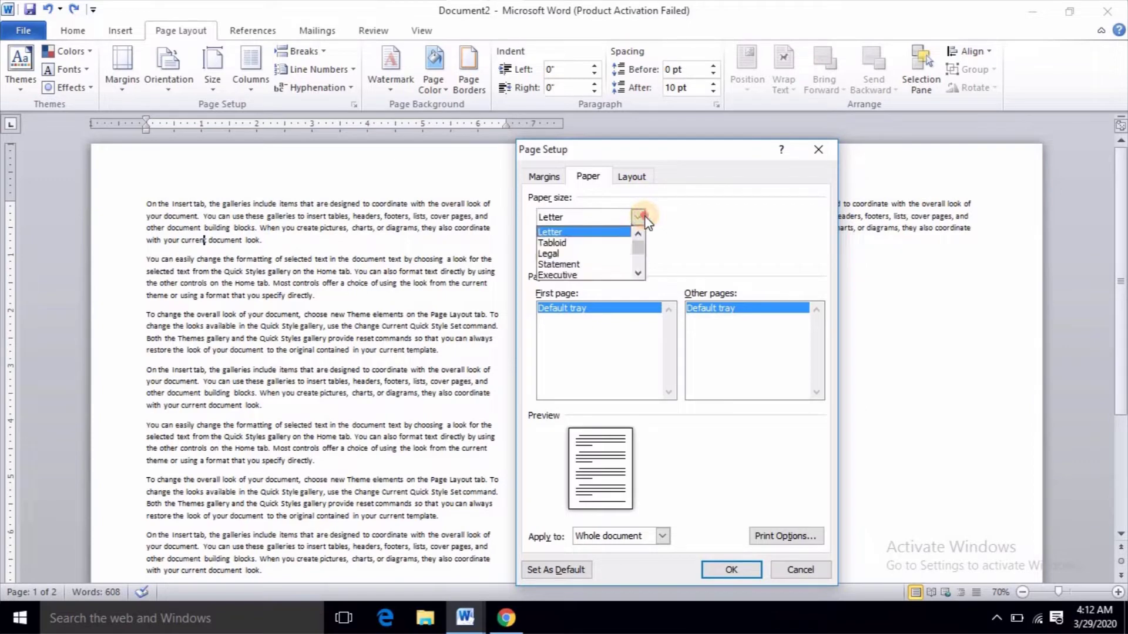
click(637, 216)
click(601, 235)
key(shift+Home)
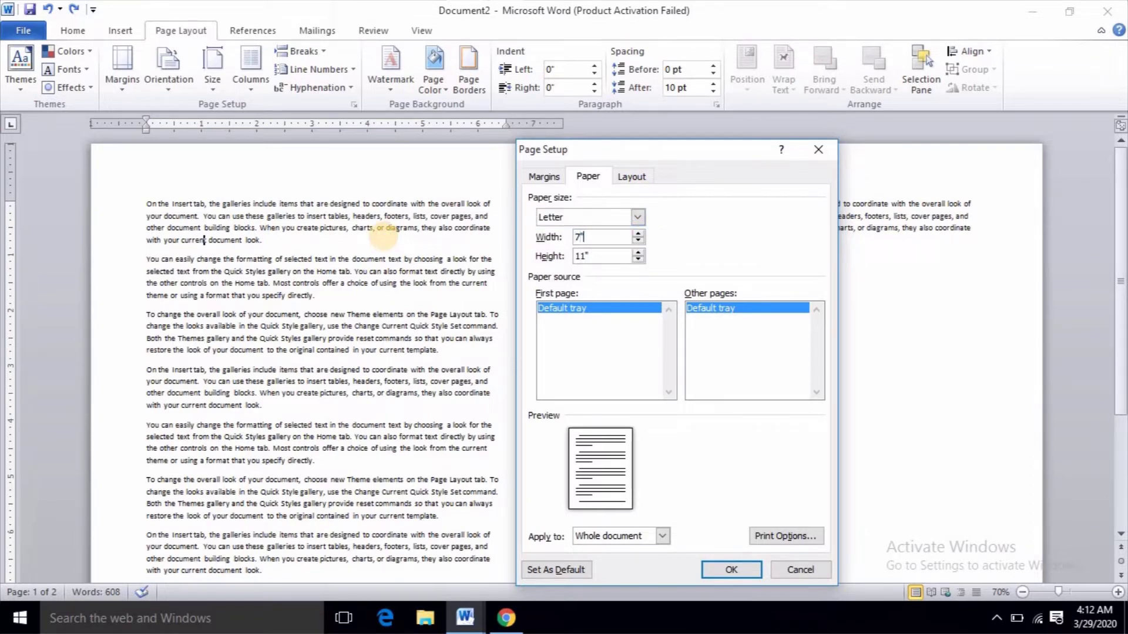
text(7")
key(Tab)
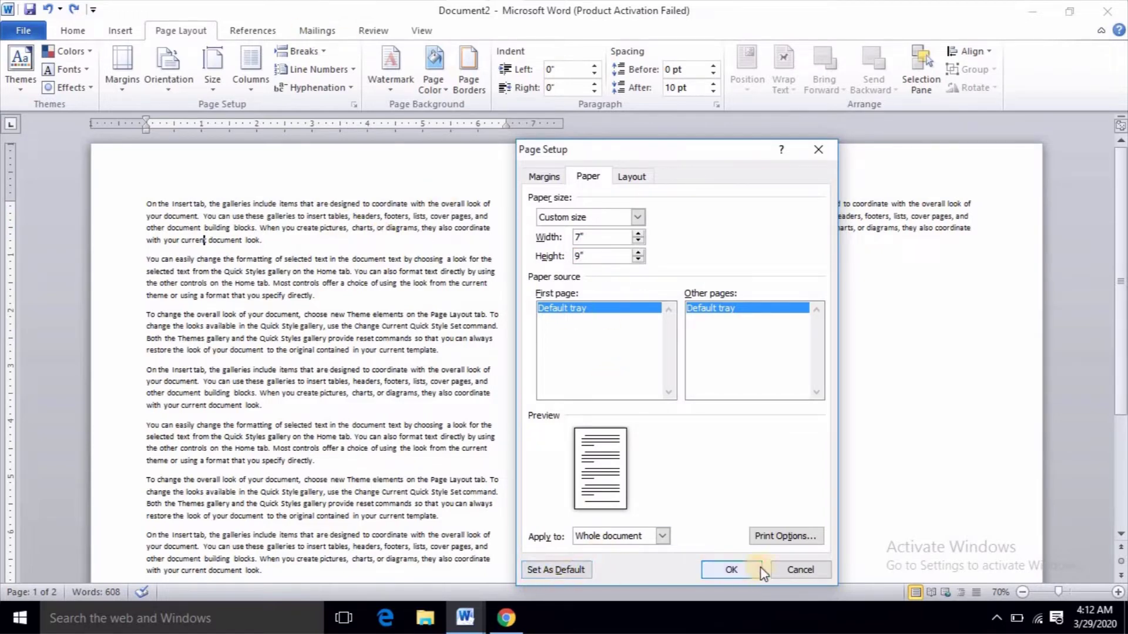
click(799, 570)
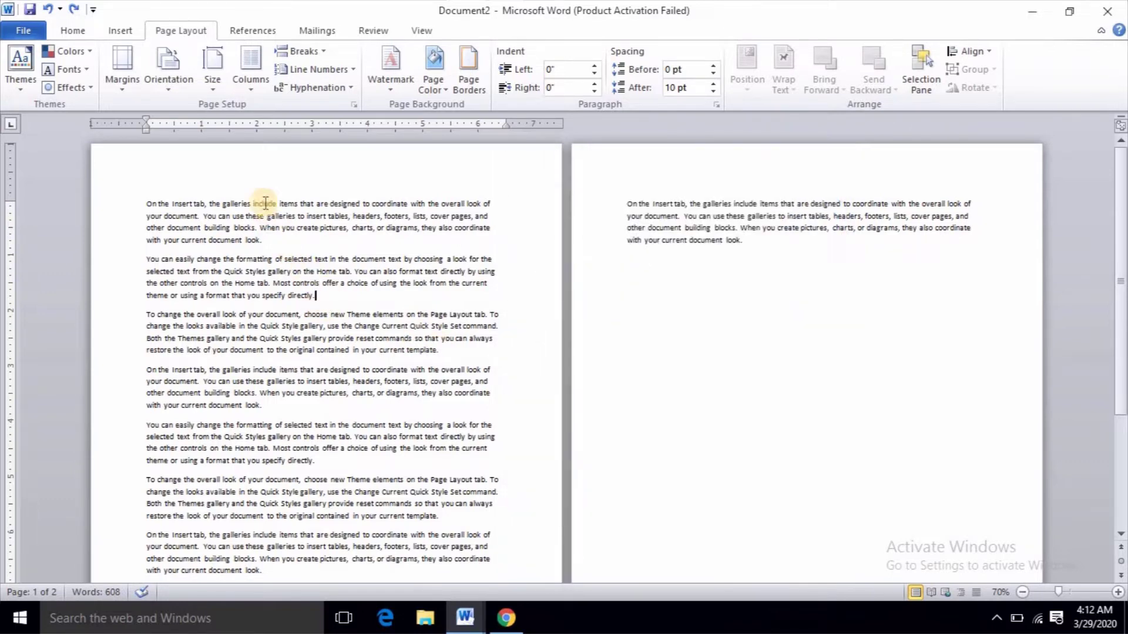
Lay out the document text in two equal columns, and switch it to three columns
click(242, 90)
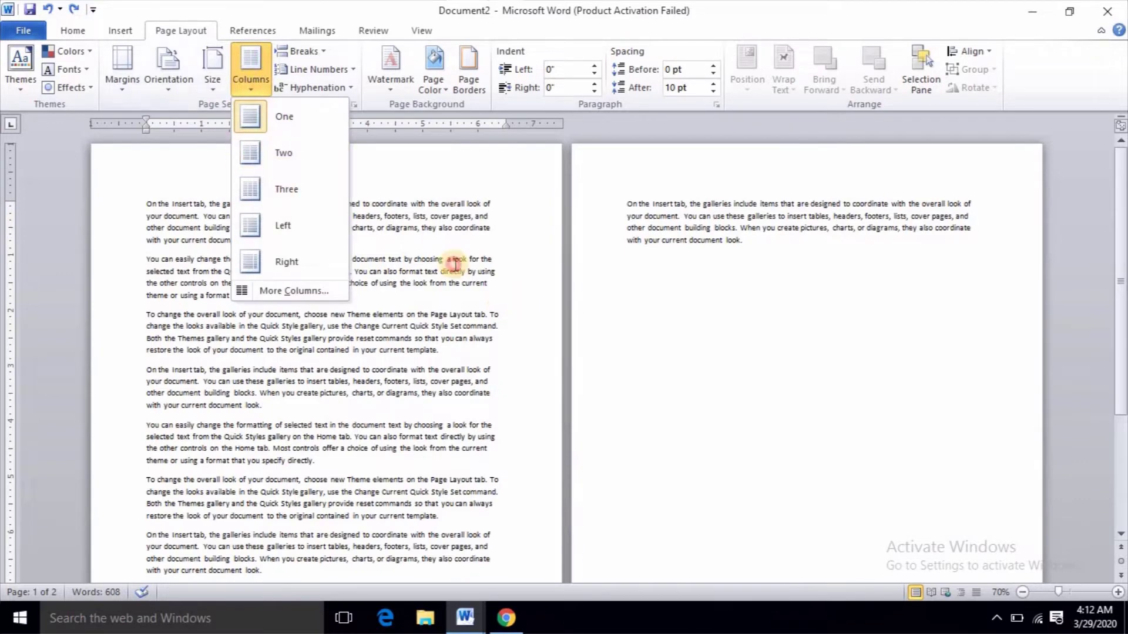
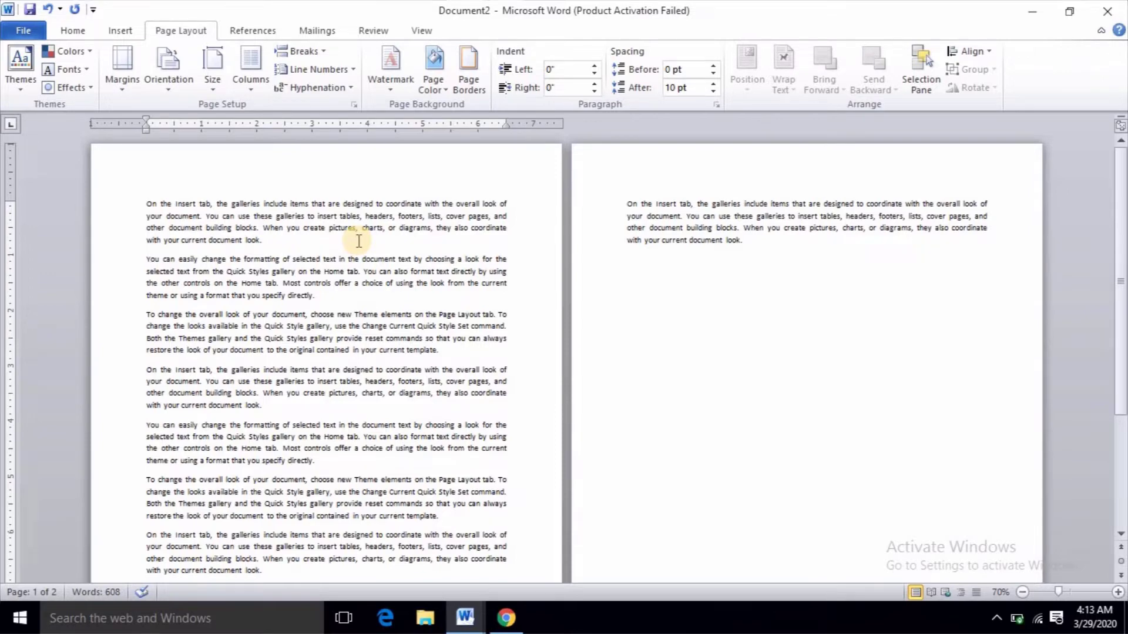
click(256, 96)
click(275, 154)
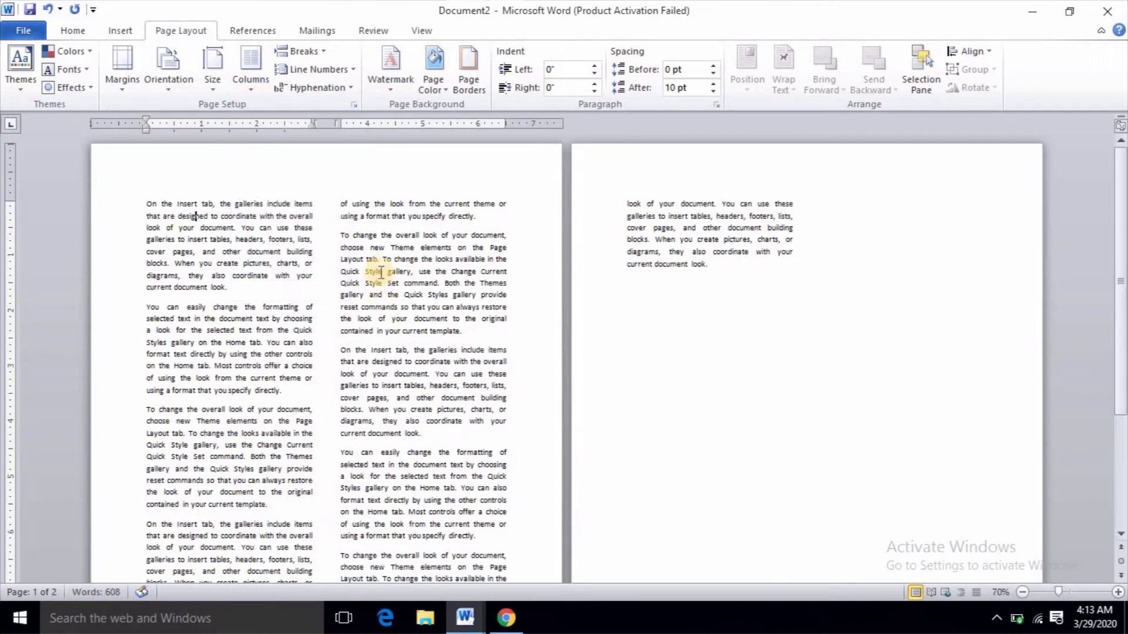
scroll(380, 271, down, 3)
scroll(380, 271, up, 3)
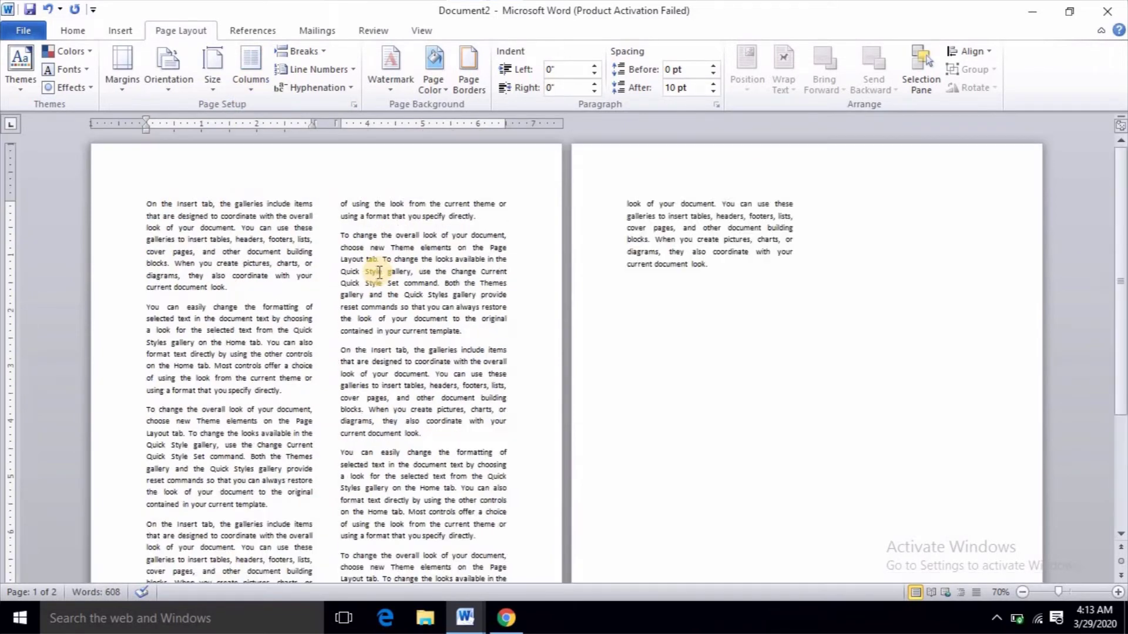
click(253, 88)
click(287, 189)
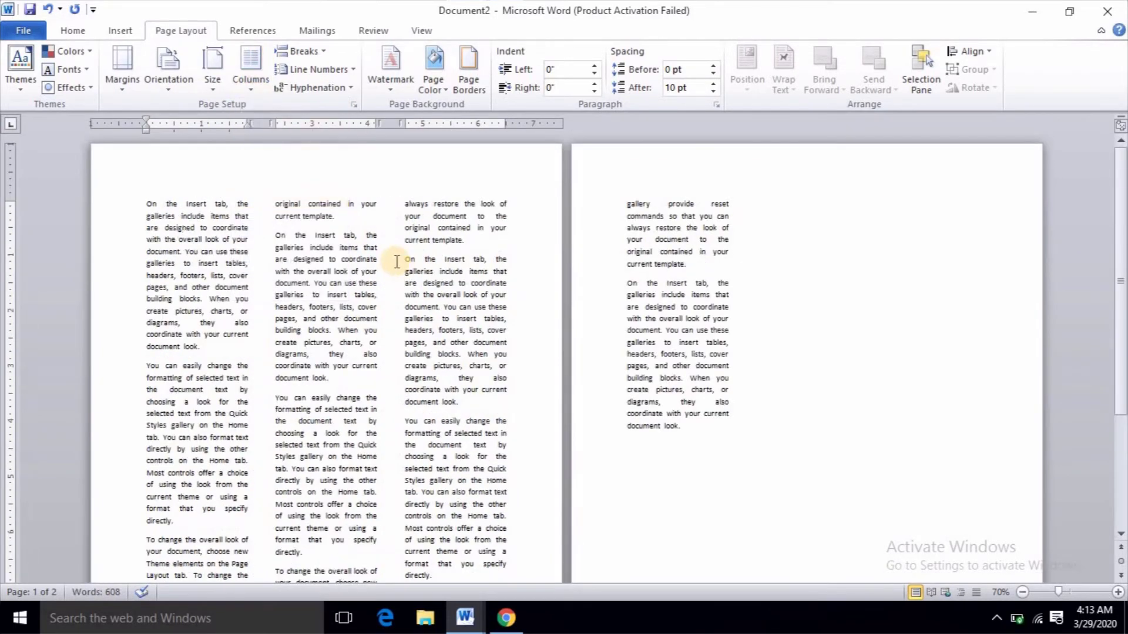
Try the Left and Right column presets on the document, and return the text to one column
click(257, 94)
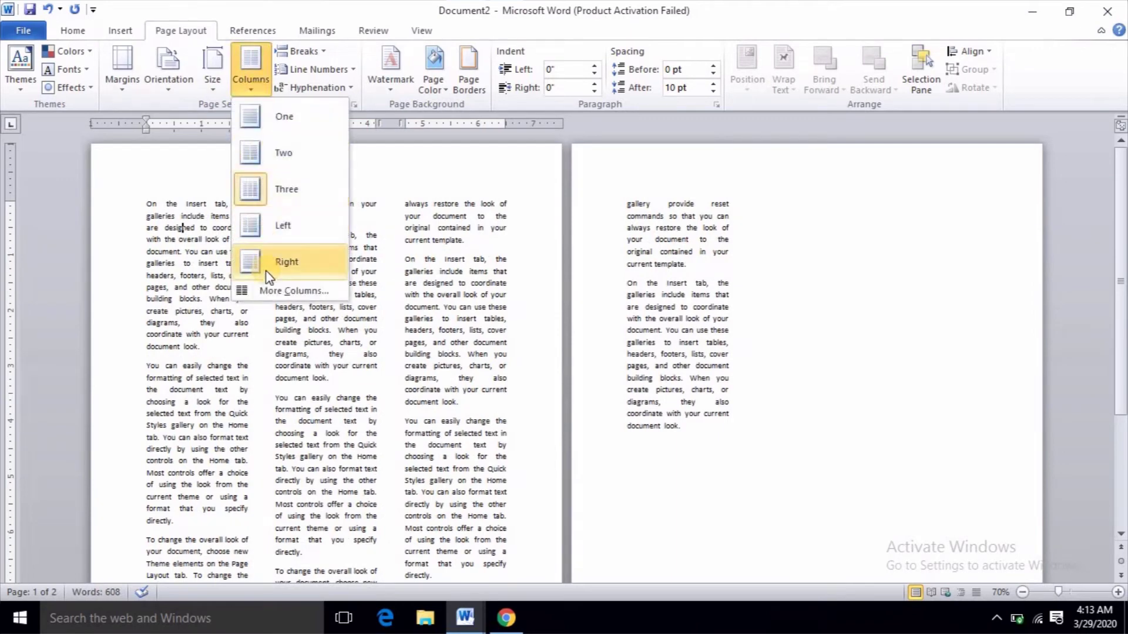
click(278, 235)
click(253, 85)
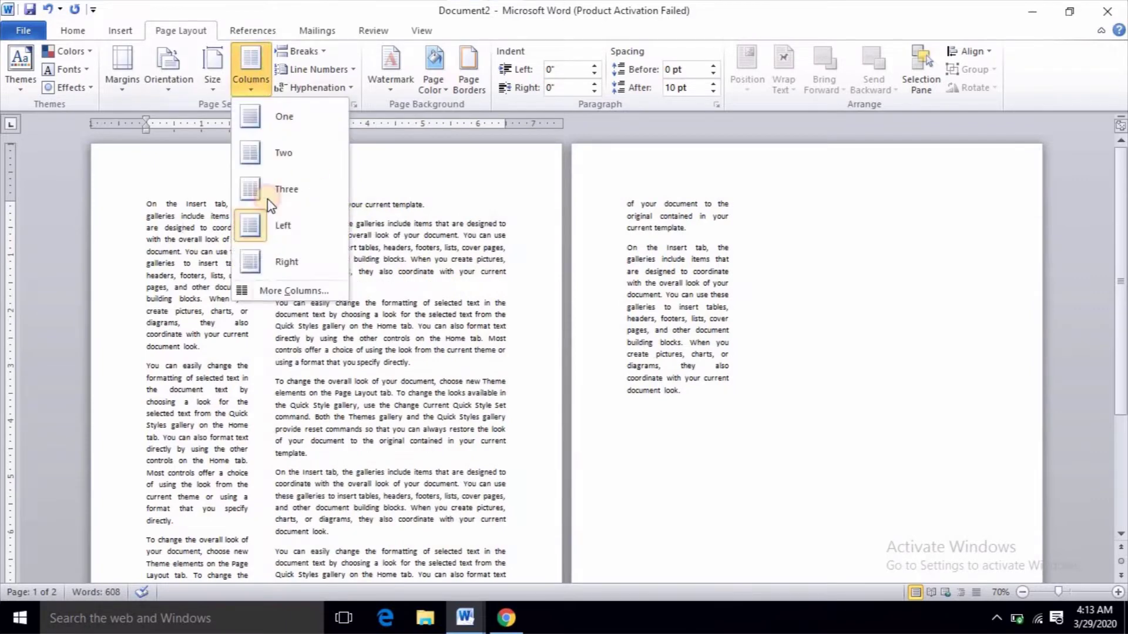
click(277, 261)
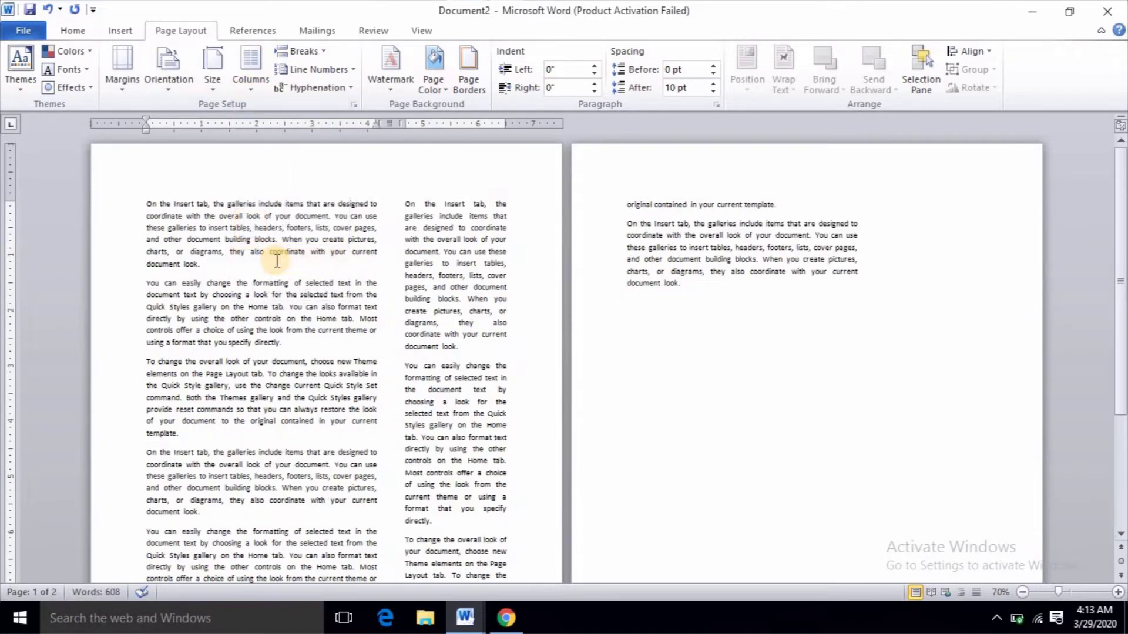
click(250, 74)
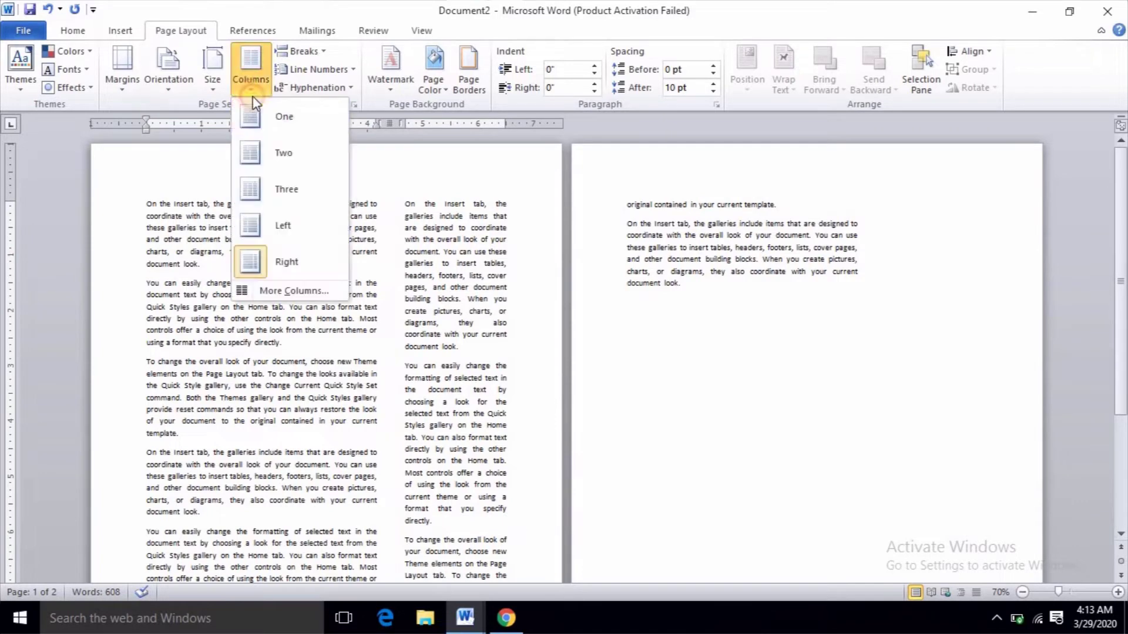
click(260, 115)
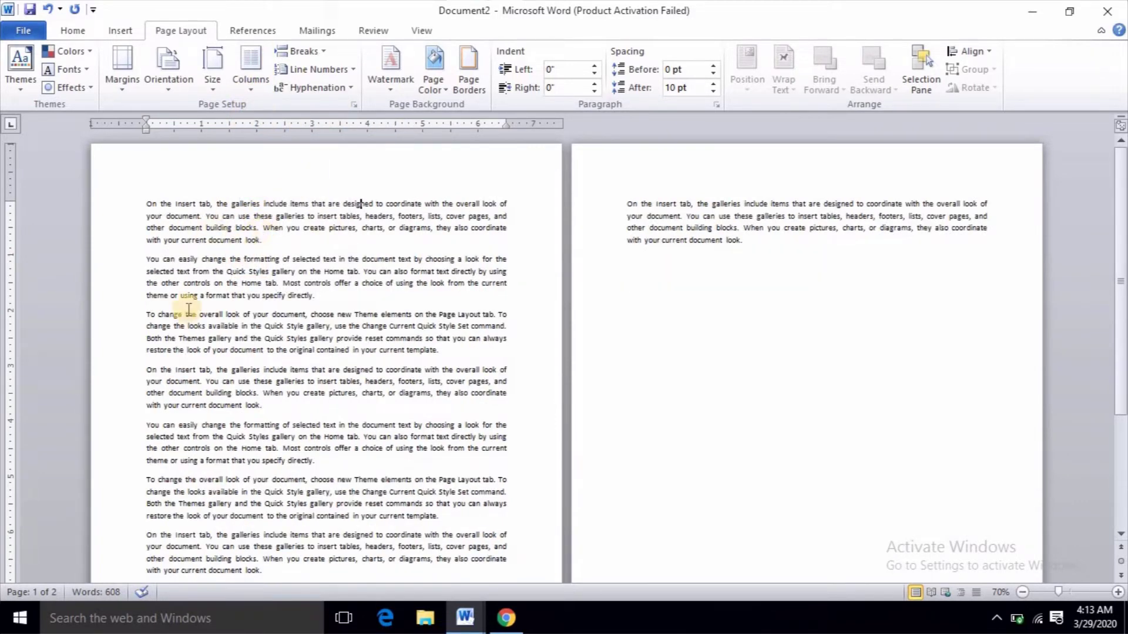
Format only the third and fourth paragraphs on page one in two columns, and undo the change
click(146, 316)
shift+click(268, 405)
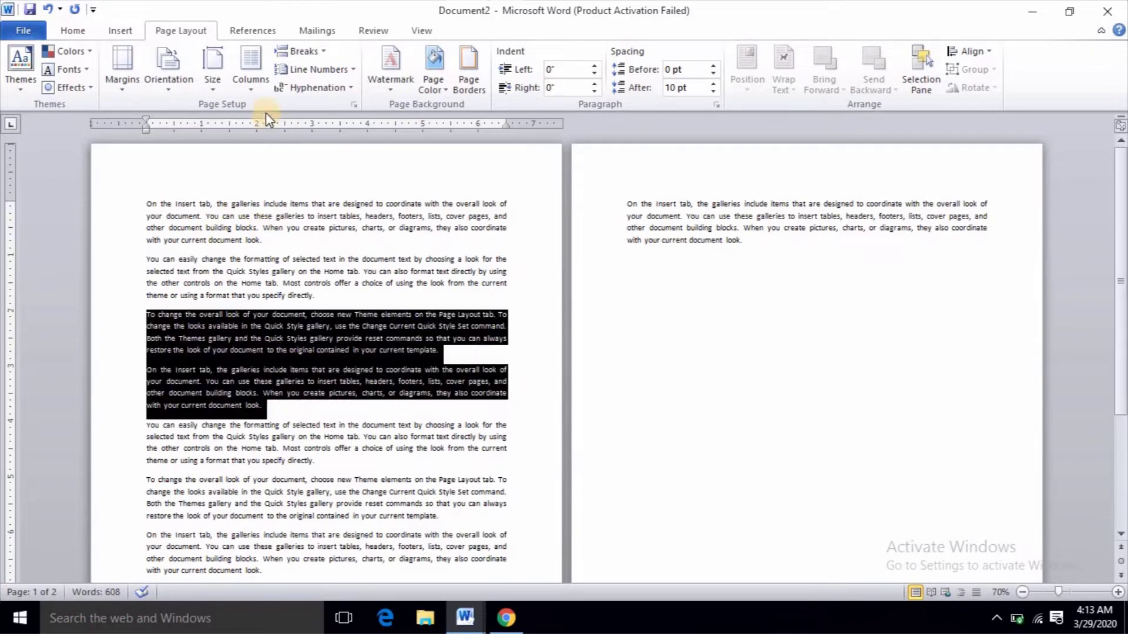
click(250, 70)
click(283, 156)
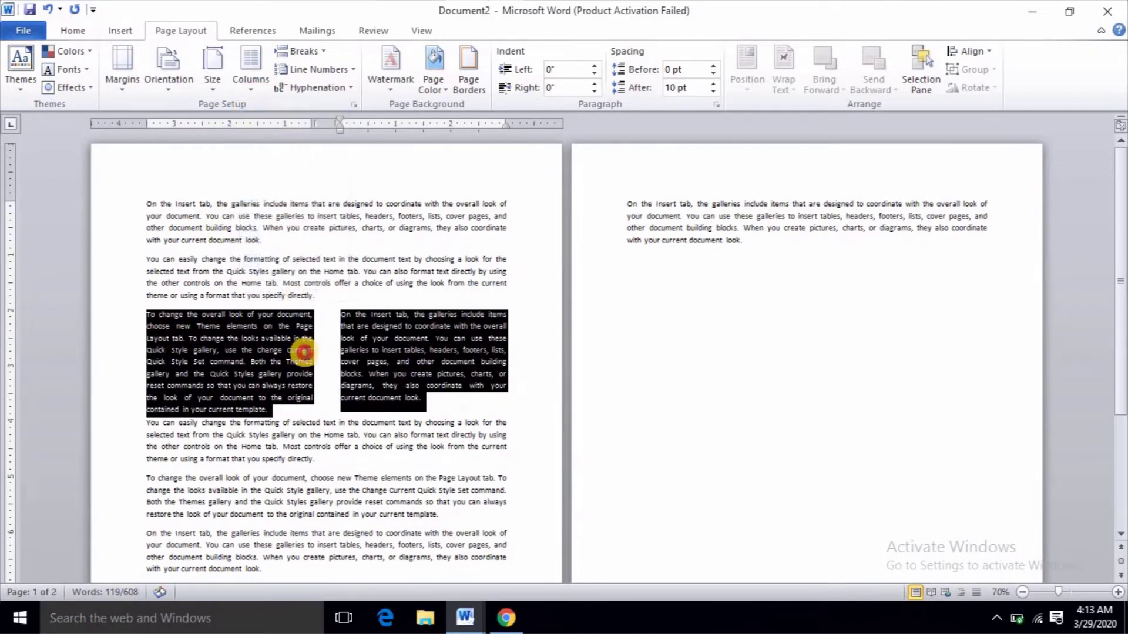
click(277, 326)
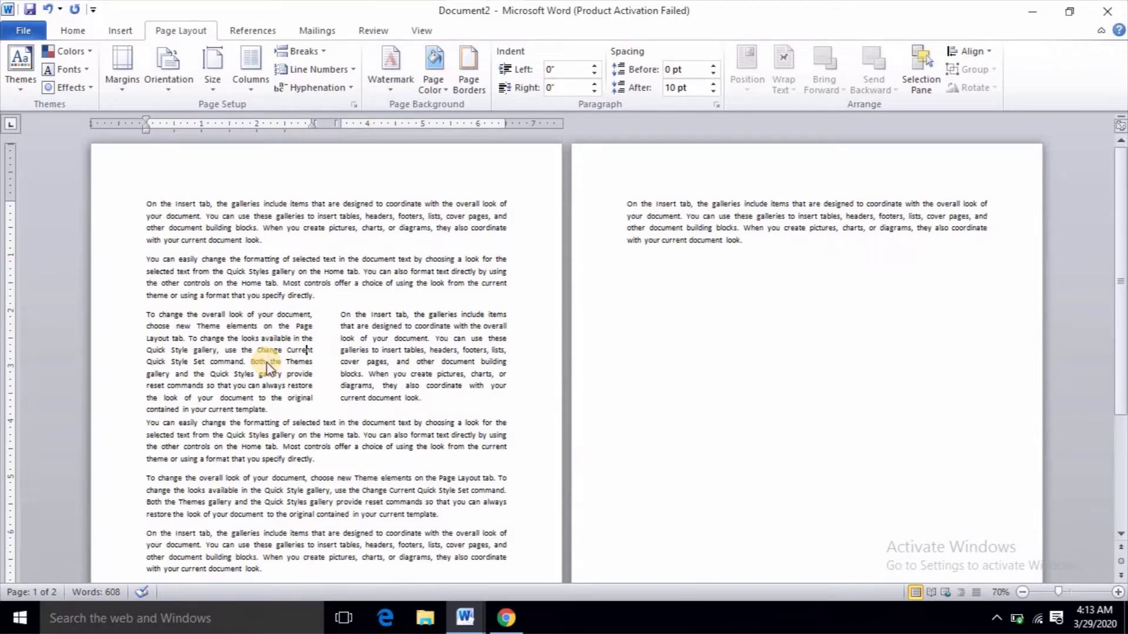
key(ctrl+z)
click(288, 342)
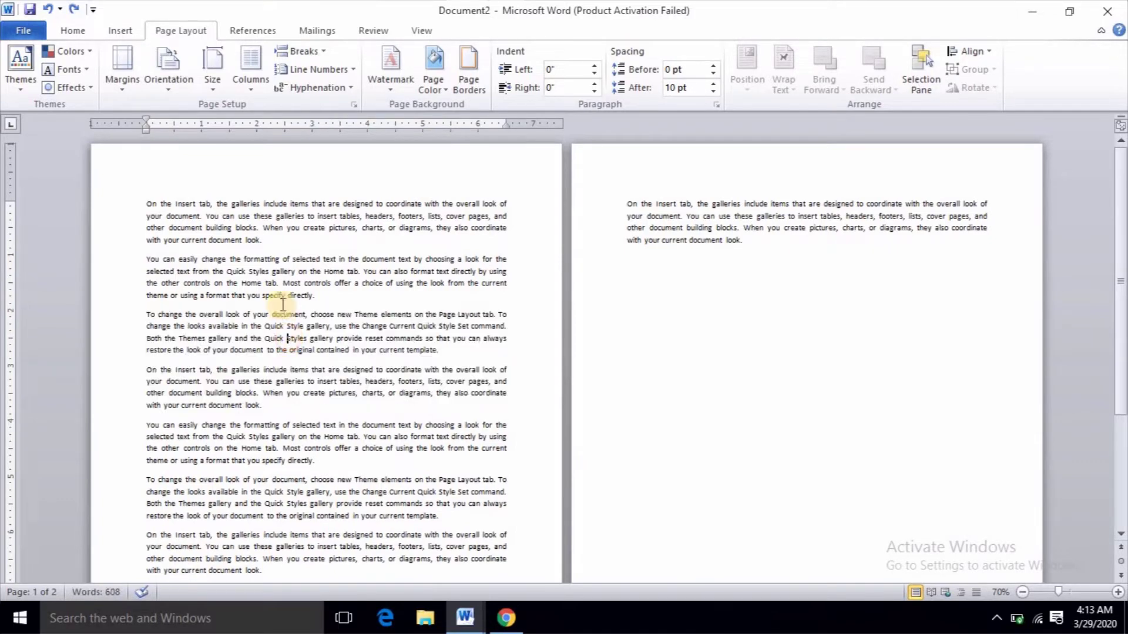
Apply seven equal-width columns to the whole document through the detailed column settings, and undo the change
click(254, 94)
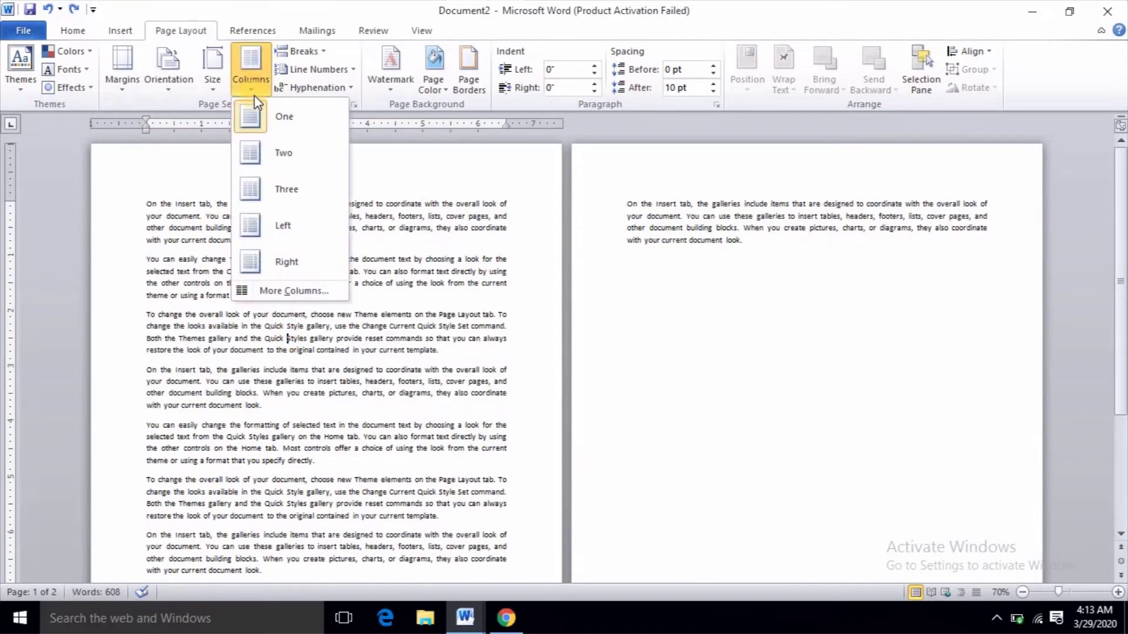
click(270, 294)
drag(524, 156, 539, 216)
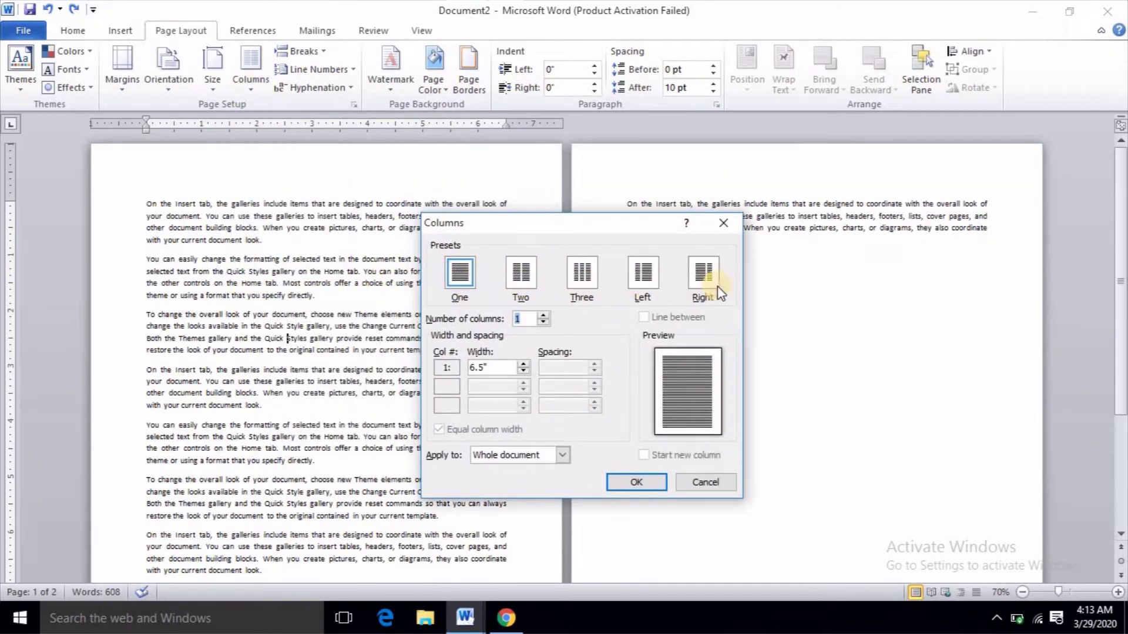
click(541, 313)
click(541, 313)
click(540, 313)
click(541, 313)
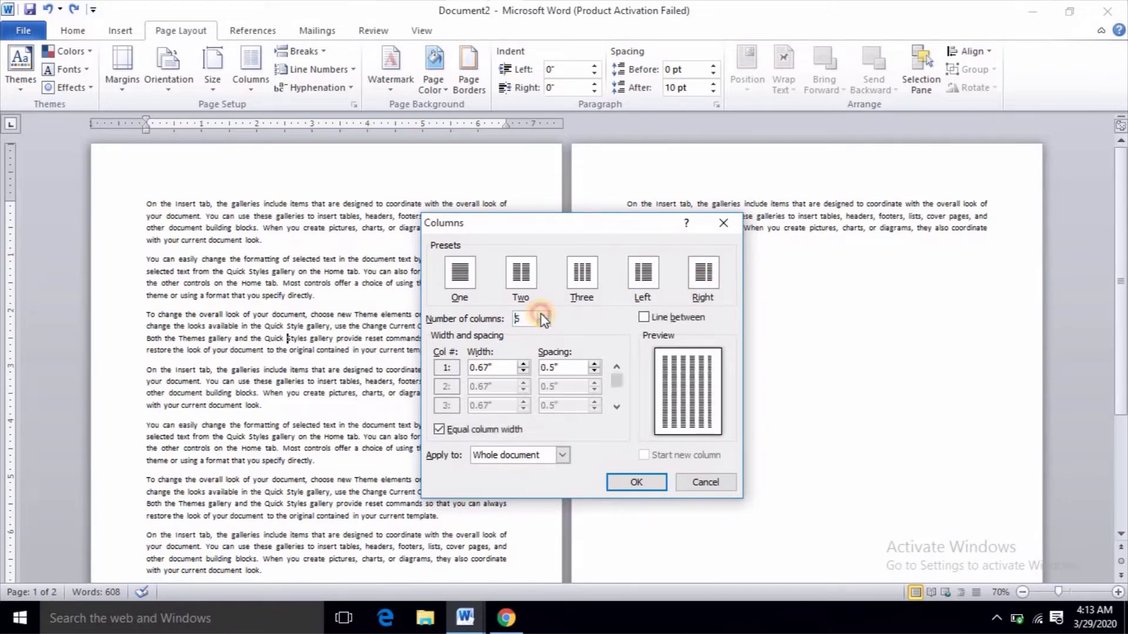
click(541, 313)
click(540, 313)
click(635, 482)
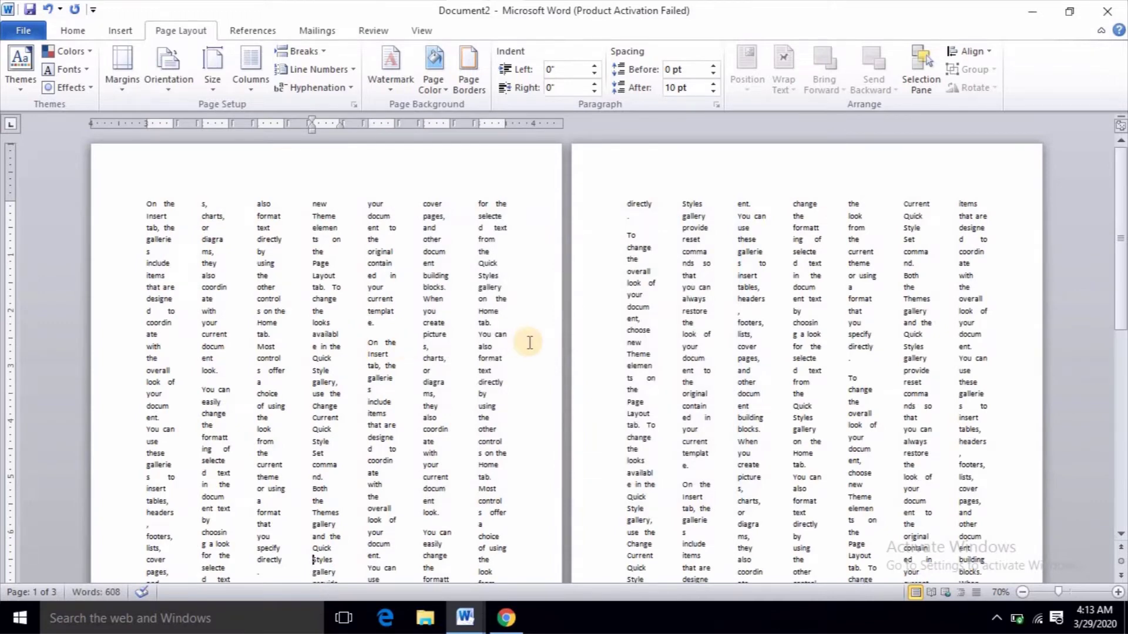
key(ctrl+z)
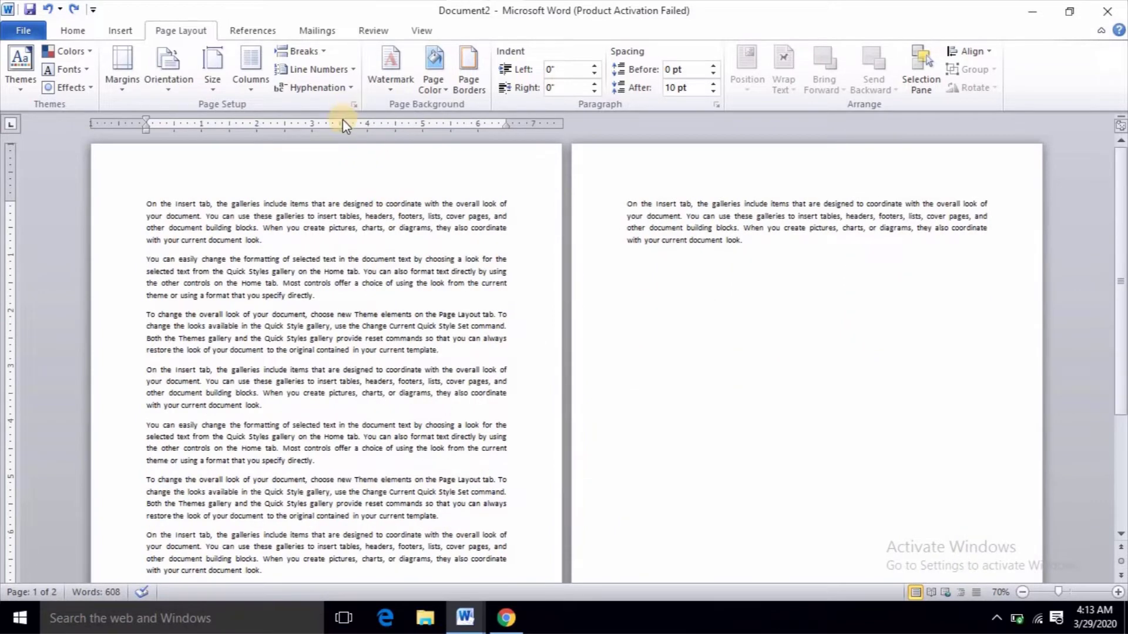
Apply the Two column preset to the whole document through the detailed column settings, and switch the text to three columns
click(251, 74)
click(285, 288)
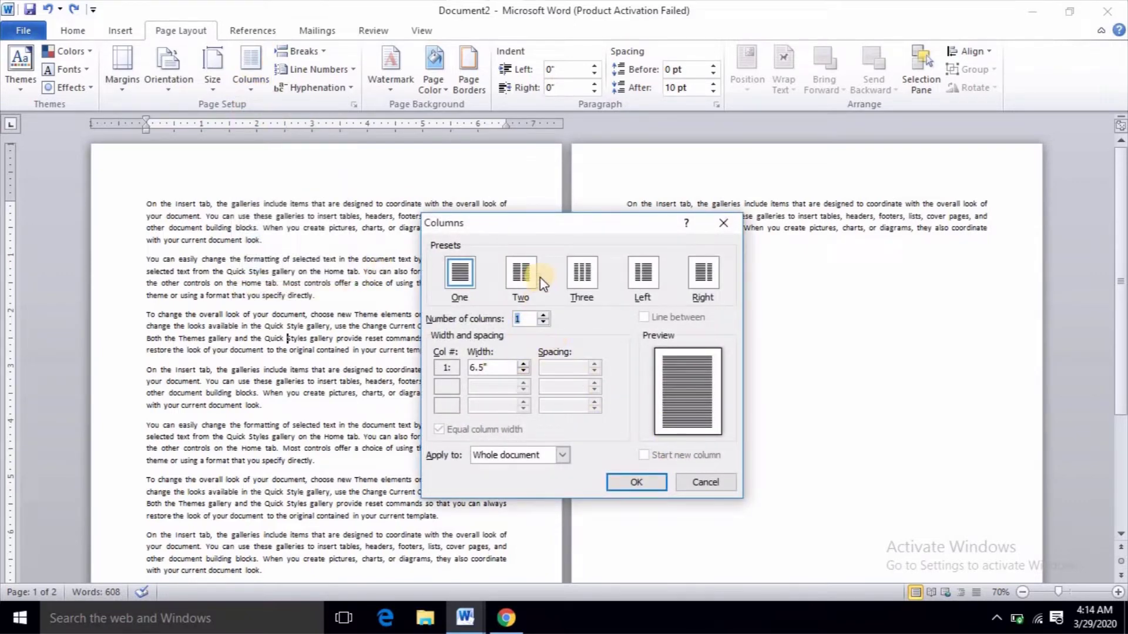
click(519, 279)
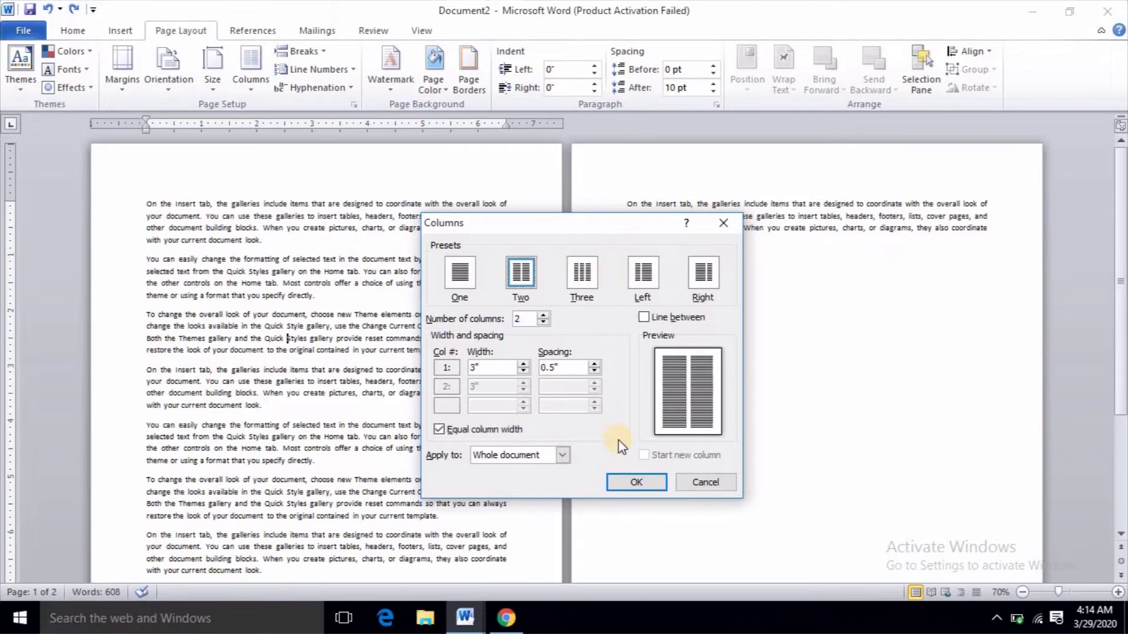
click(608, 479)
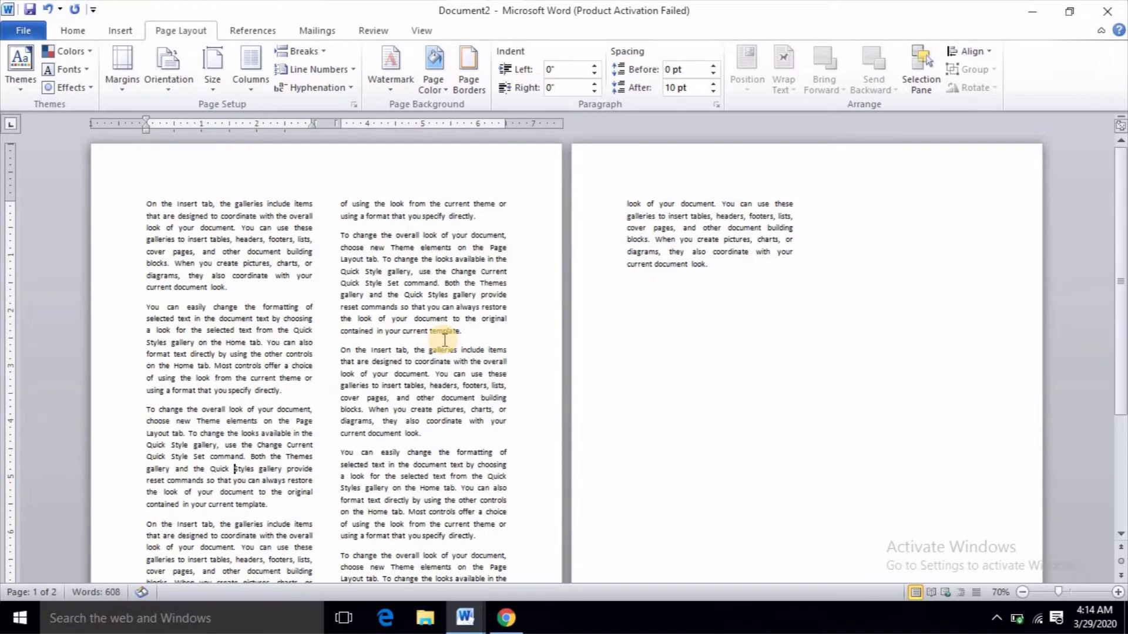
click(251, 88)
click(277, 186)
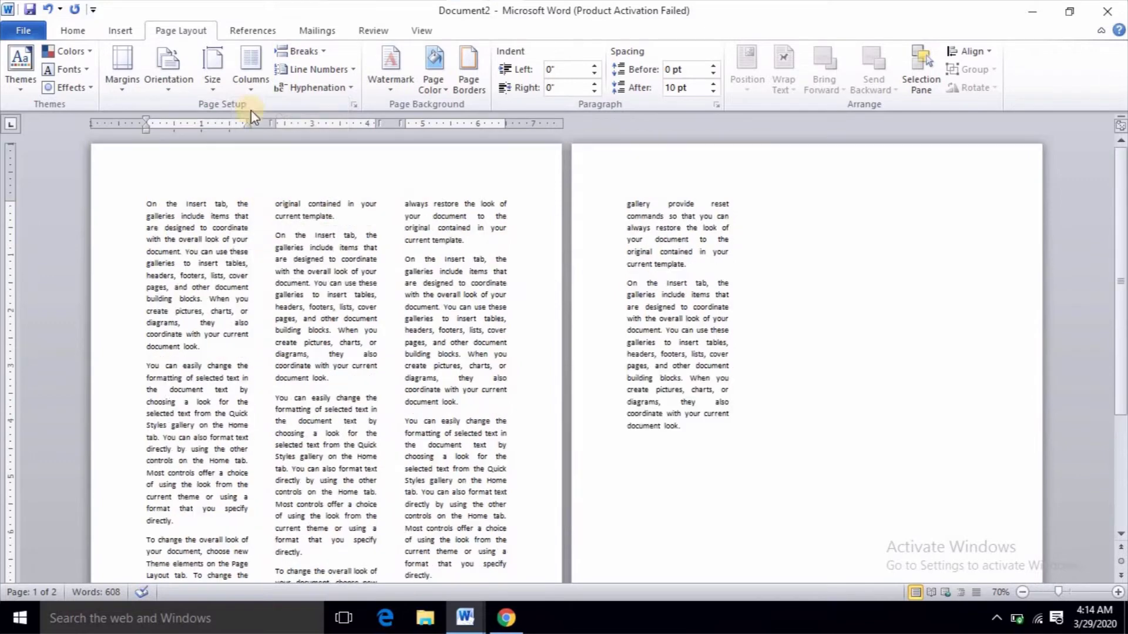
Add a separator line between the three columns across the whole document, and undo the line
click(251, 88)
click(315, 297)
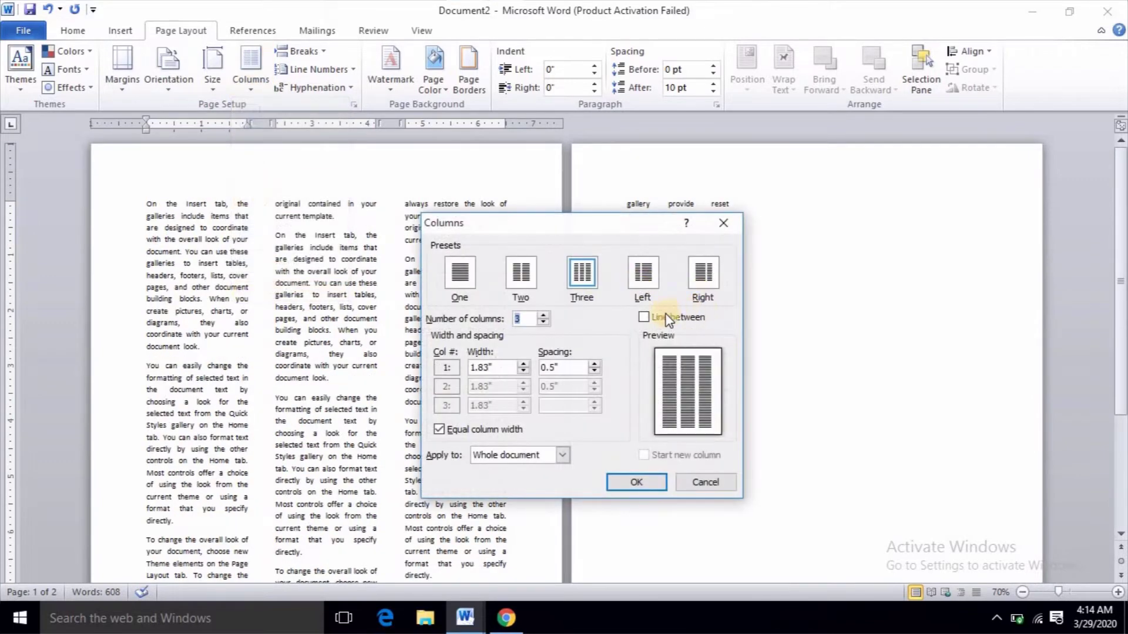
click(652, 320)
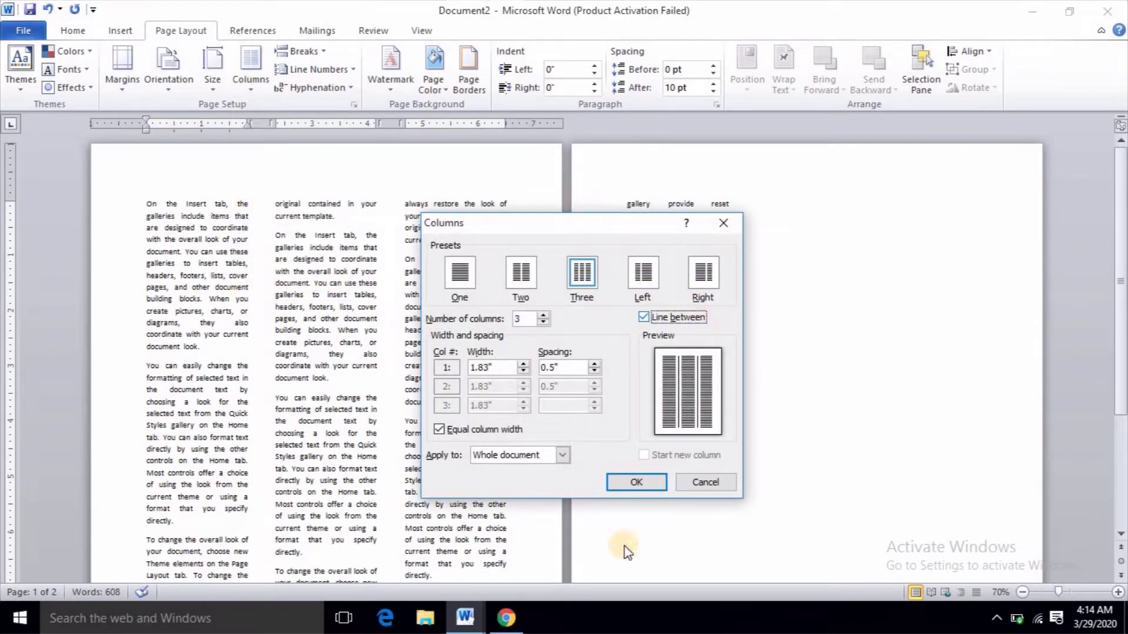
click(638, 482)
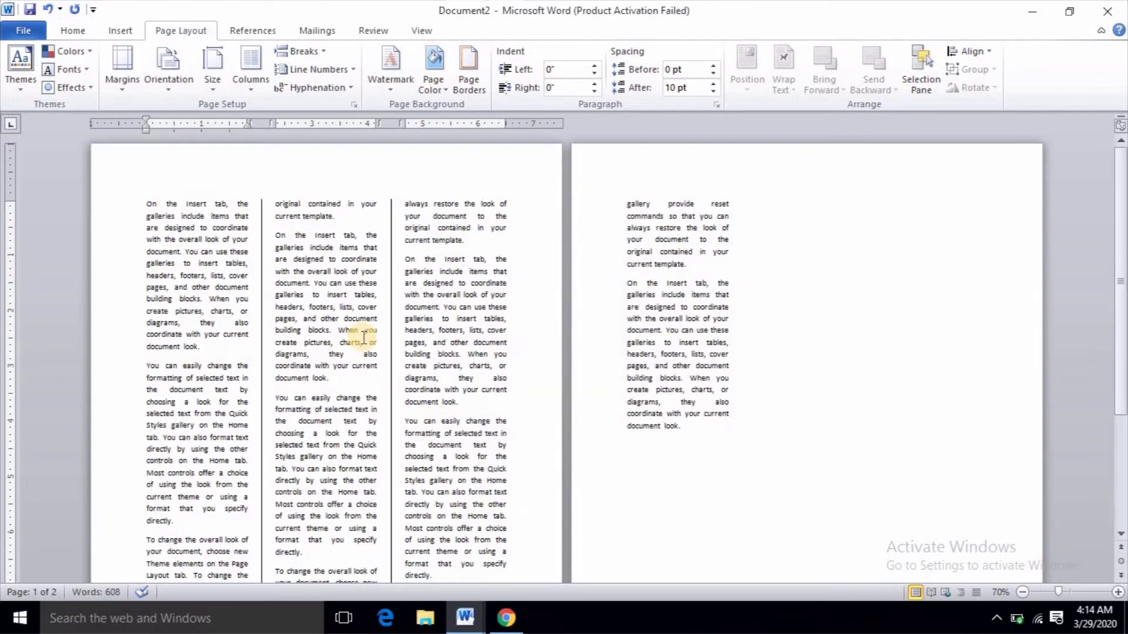
key(ctrl+z)
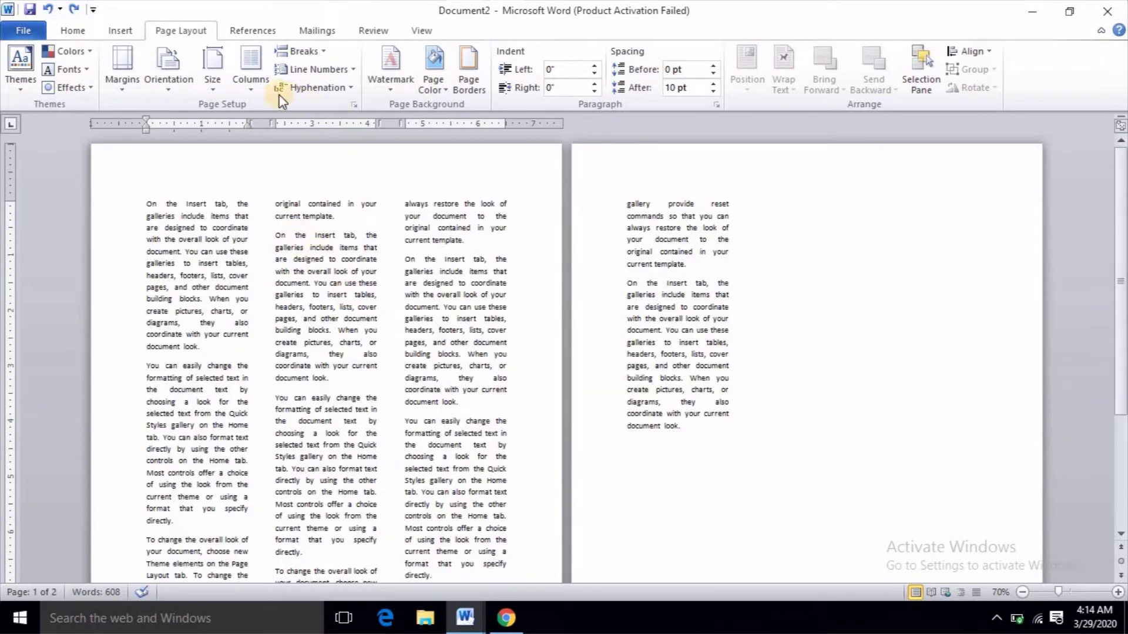
Widen the three equal columns to 2.17 inches with 0 inch spacing across the whole document, and undo the change
click(265, 92)
click(288, 292)
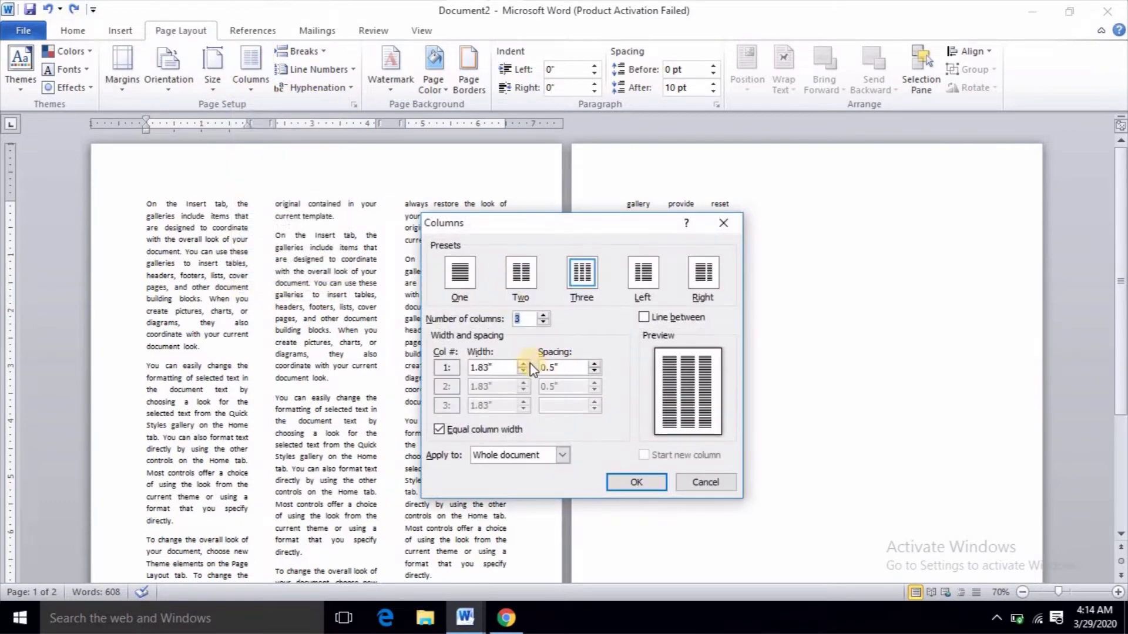
click(522, 363)
click(523, 363)
click(523, 364)
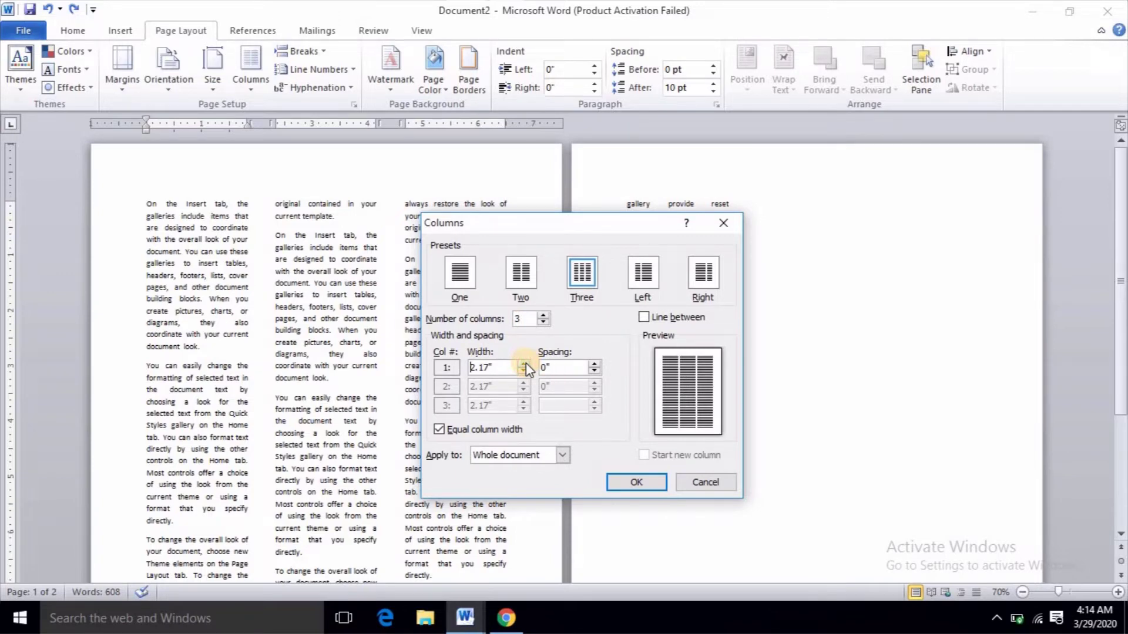
click(626, 480)
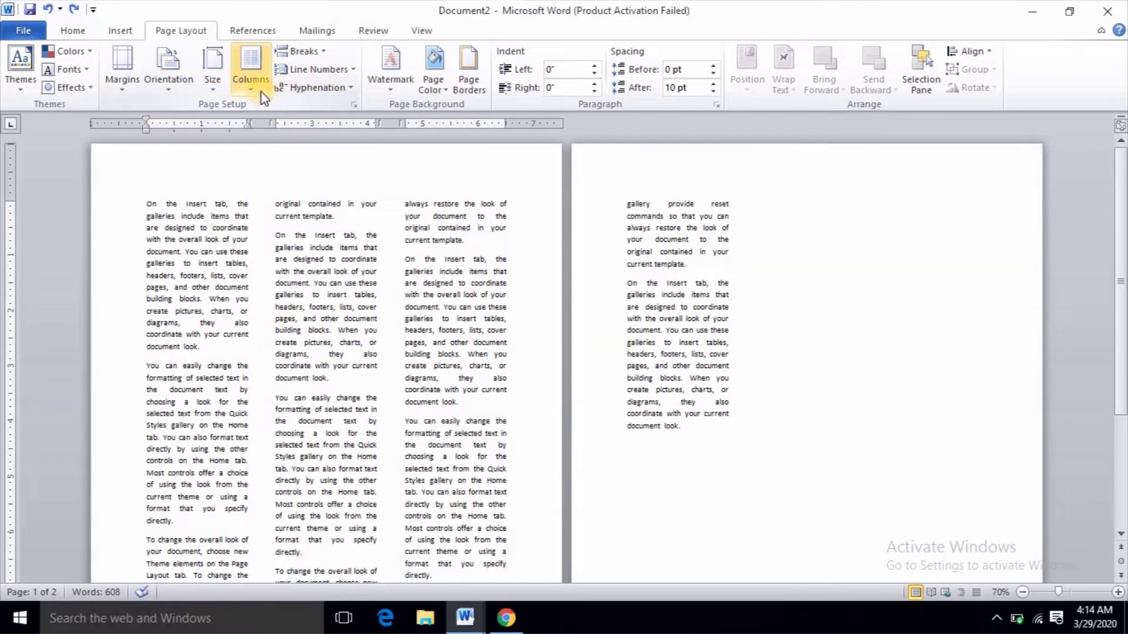
Set the three equal columns to 2 inches wide with 0.25 inch spacing across the whole document, and undo the change
click(251, 68)
click(288, 291)
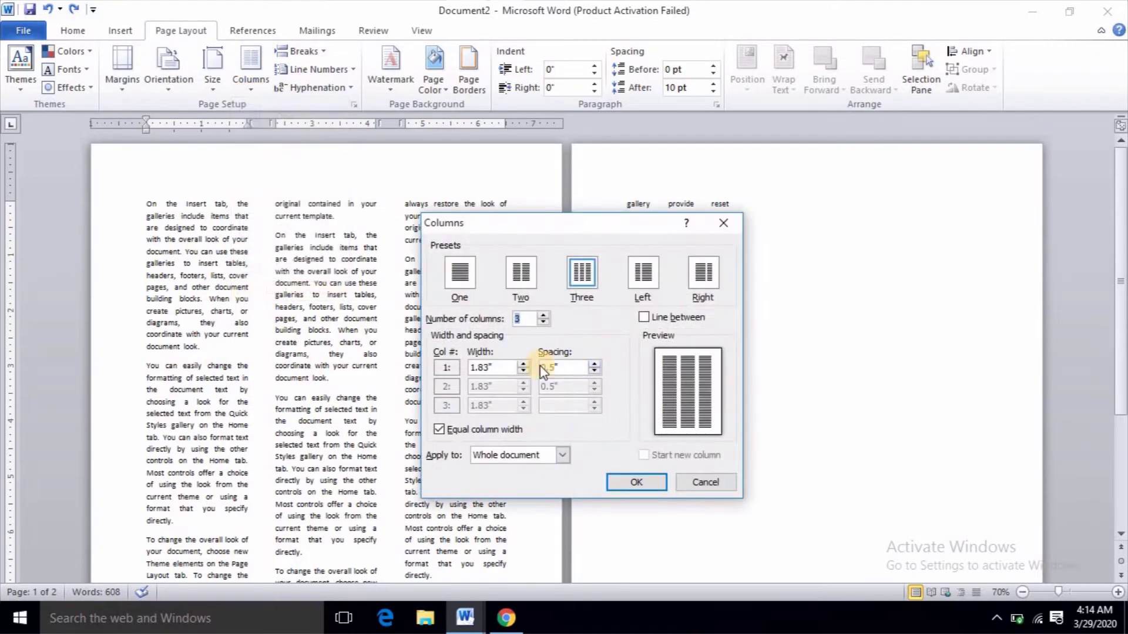
click(524, 364)
click(524, 365)
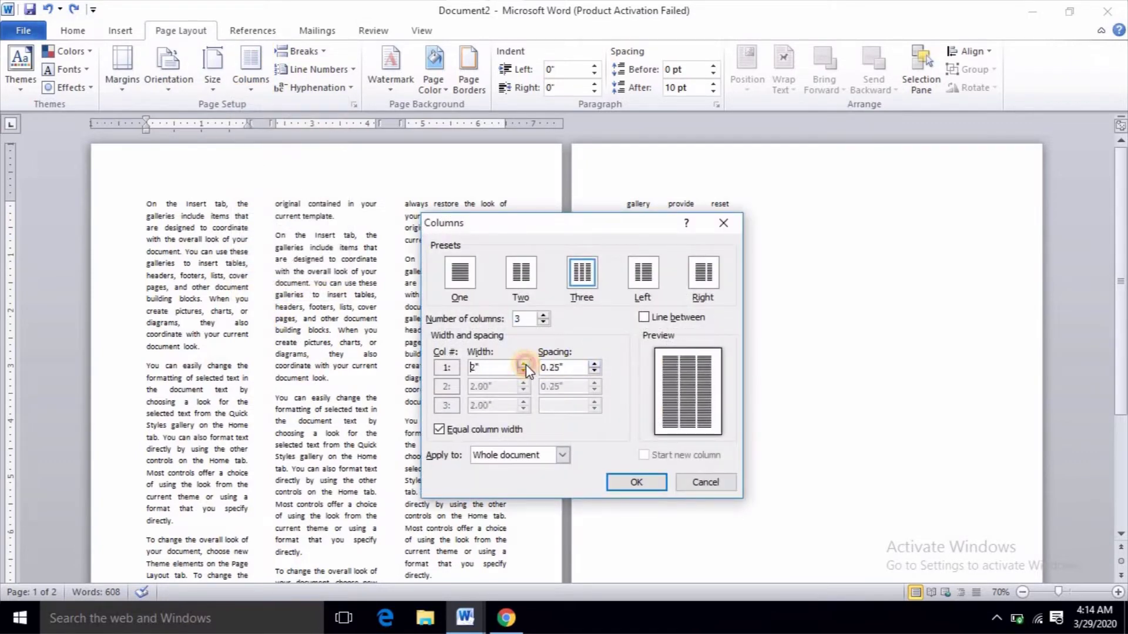
click(637, 482)
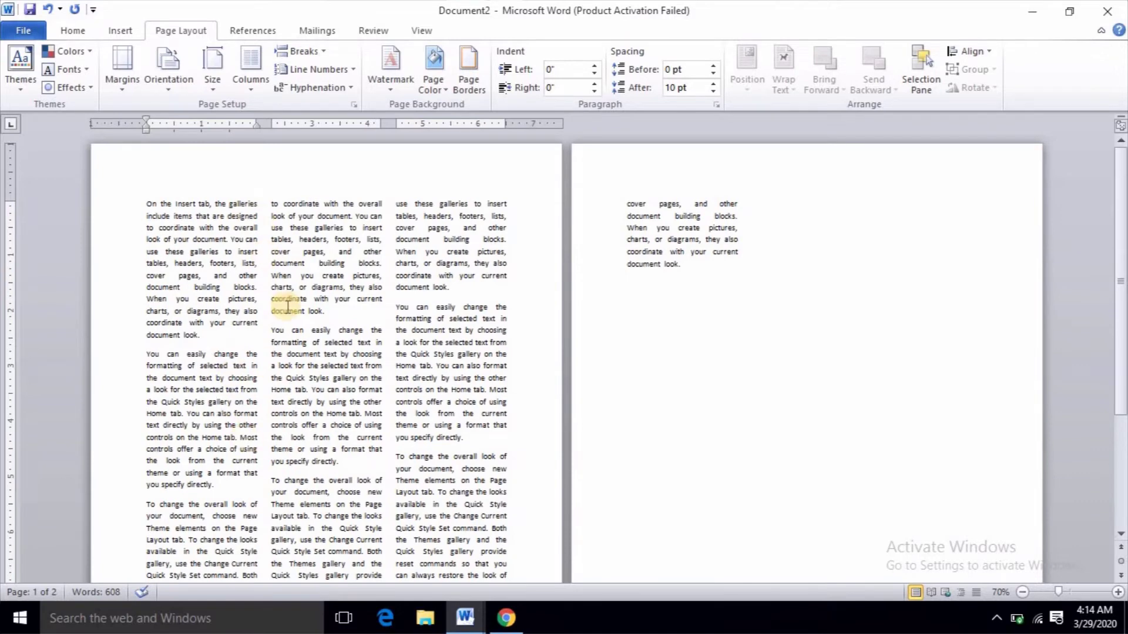
key(ctrl+z)
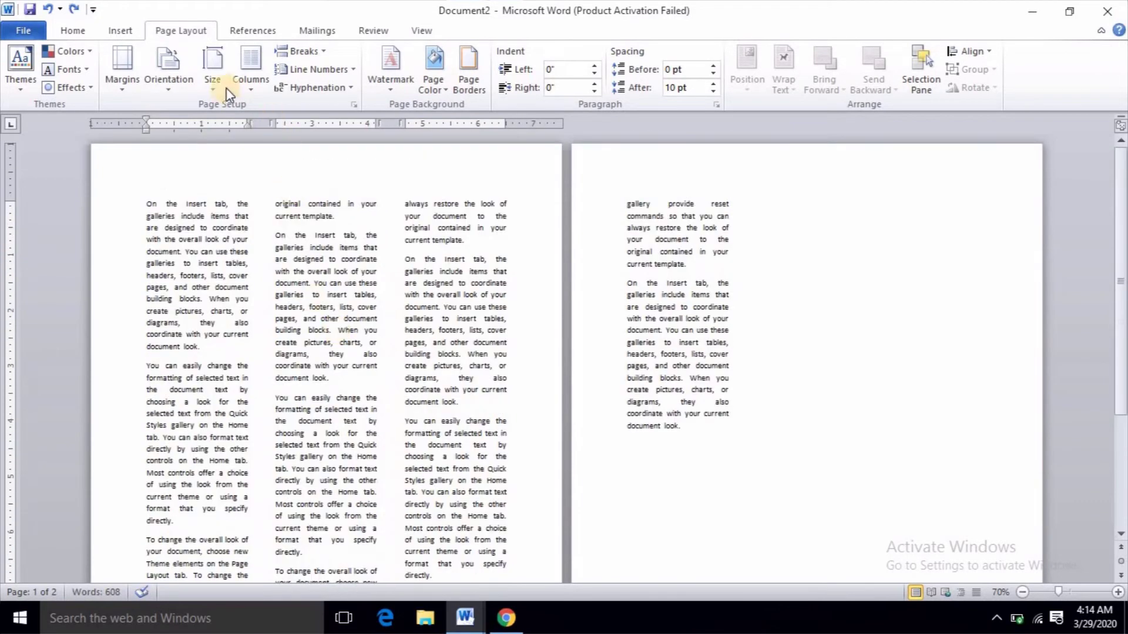
Set the spacing between the three equal columns to 1 inch with a separator line across the whole document
click(249, 89)
click(290, 292)
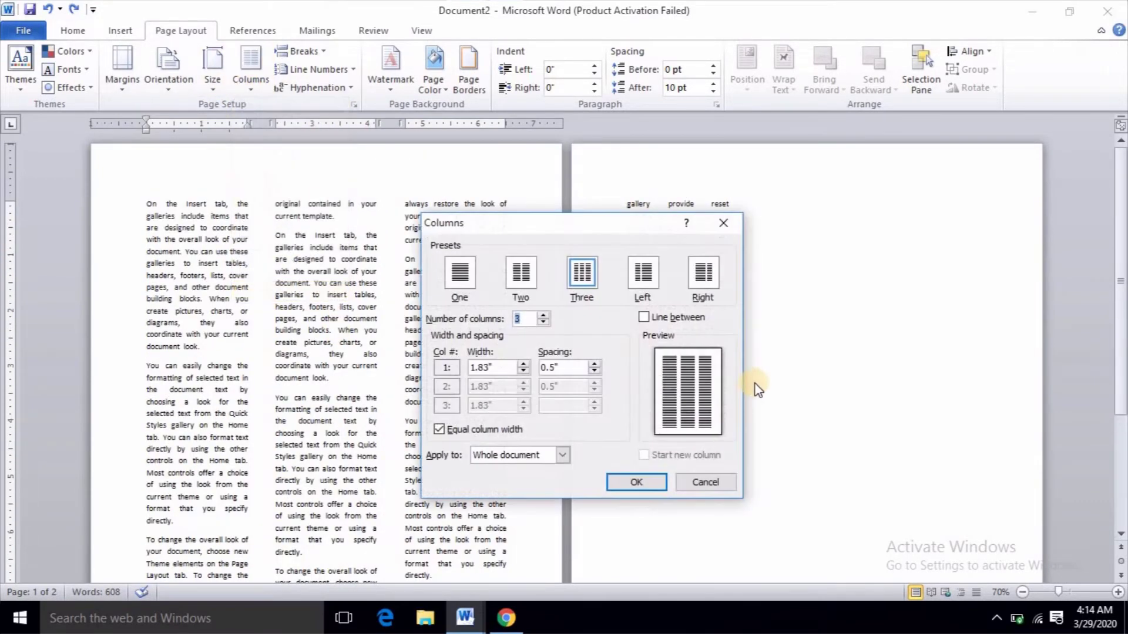
click(595, 363)
click(595, 364)
click(596, 364)
click(595, 363)
click(595, 364)
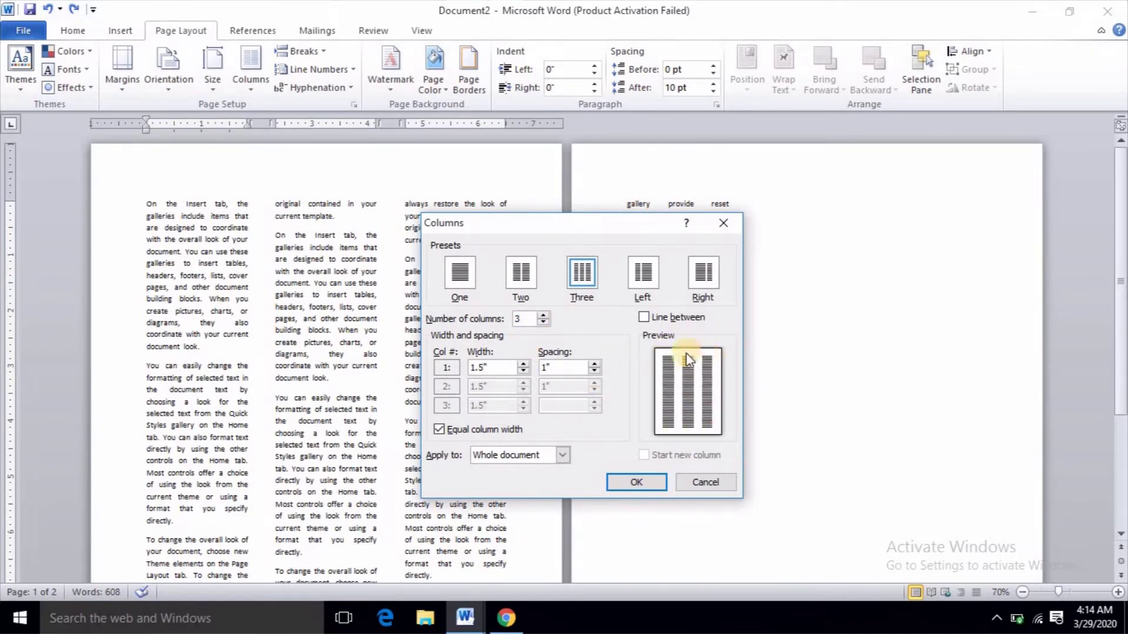
click(651, 318)
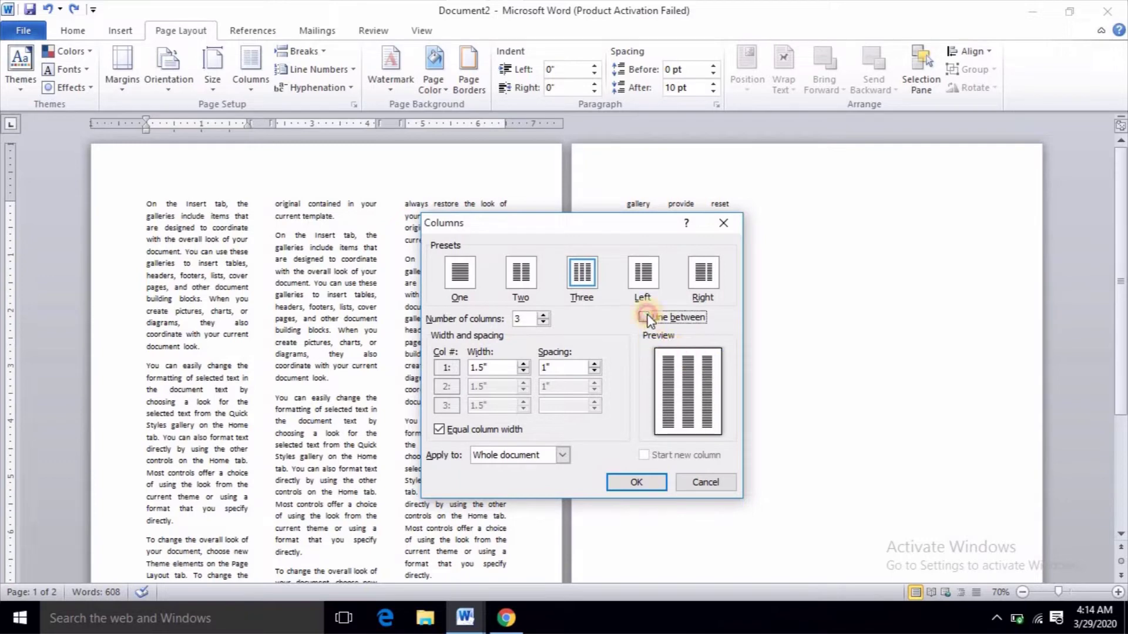
click(636, 482)
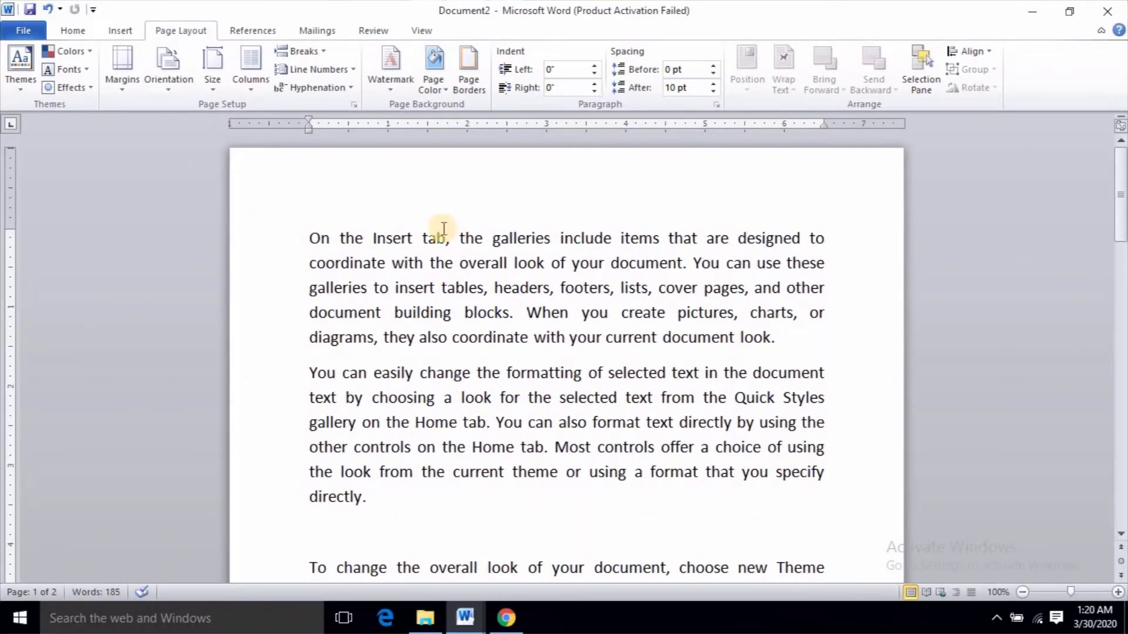
Insert a page break before the third paragraph, which starts with "To change the overall look"
click(323, 53)
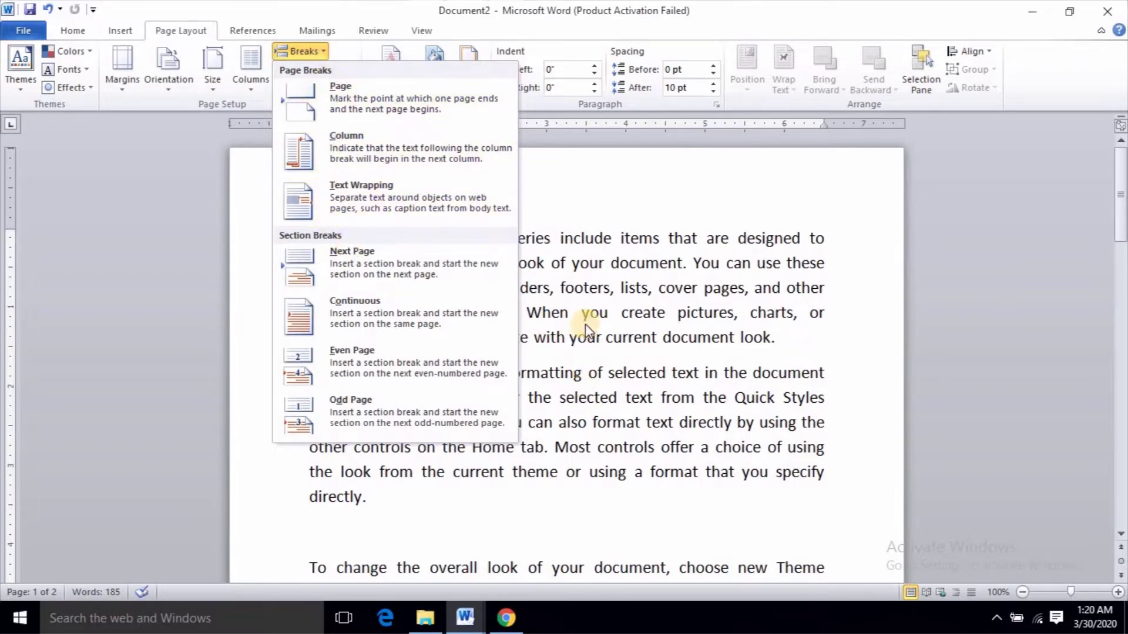
click(532, 342)
ctrl+scroll(541, 336, down, 4)
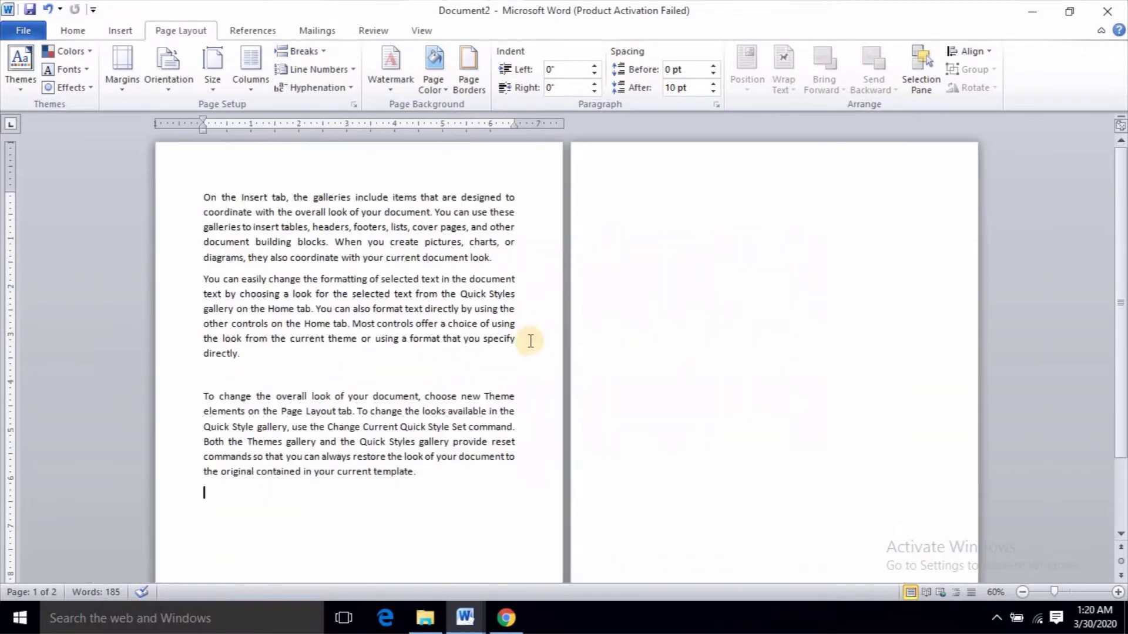
click(204, 397)
click(323, 53)
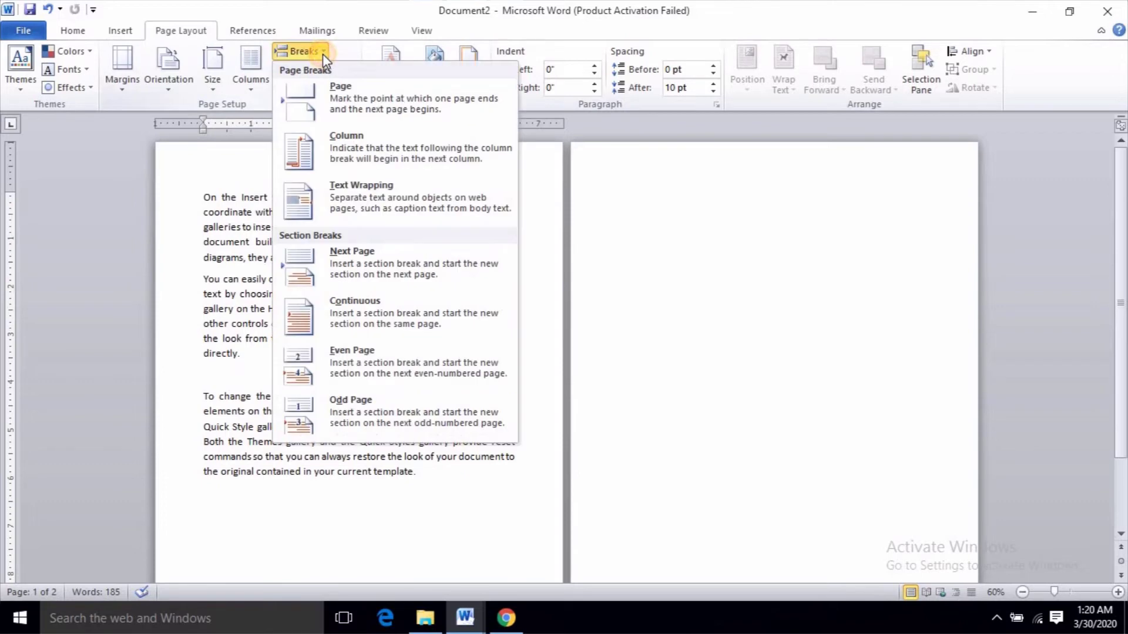
click(340, 101)
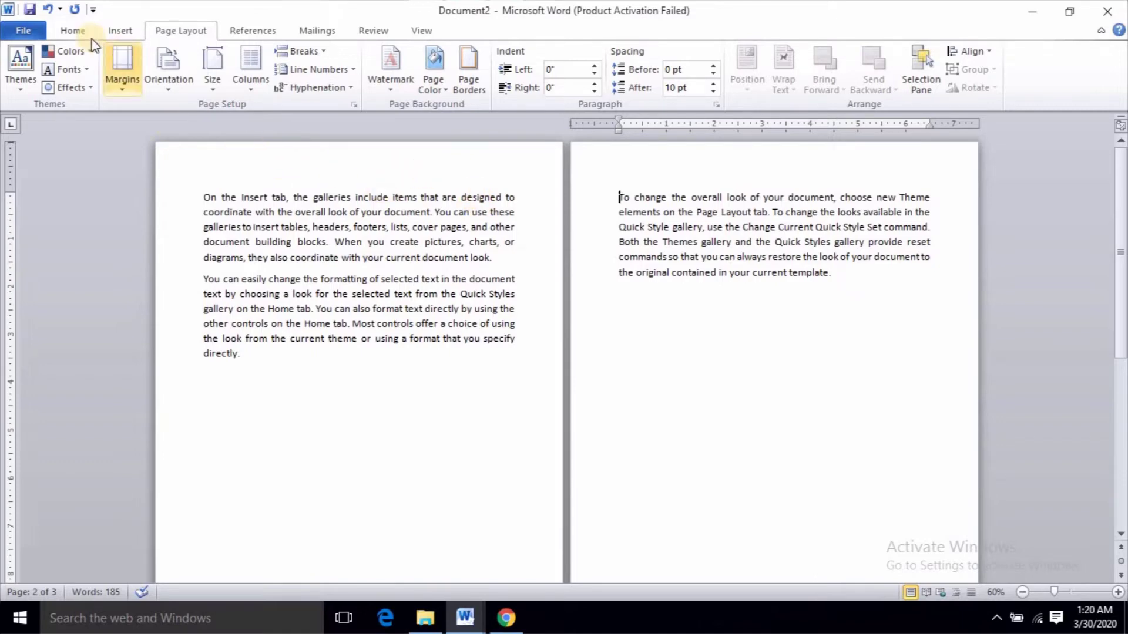
Show the formatting marks, delete the page break below the second paragraph, and hide the marks again
click(73, 31)
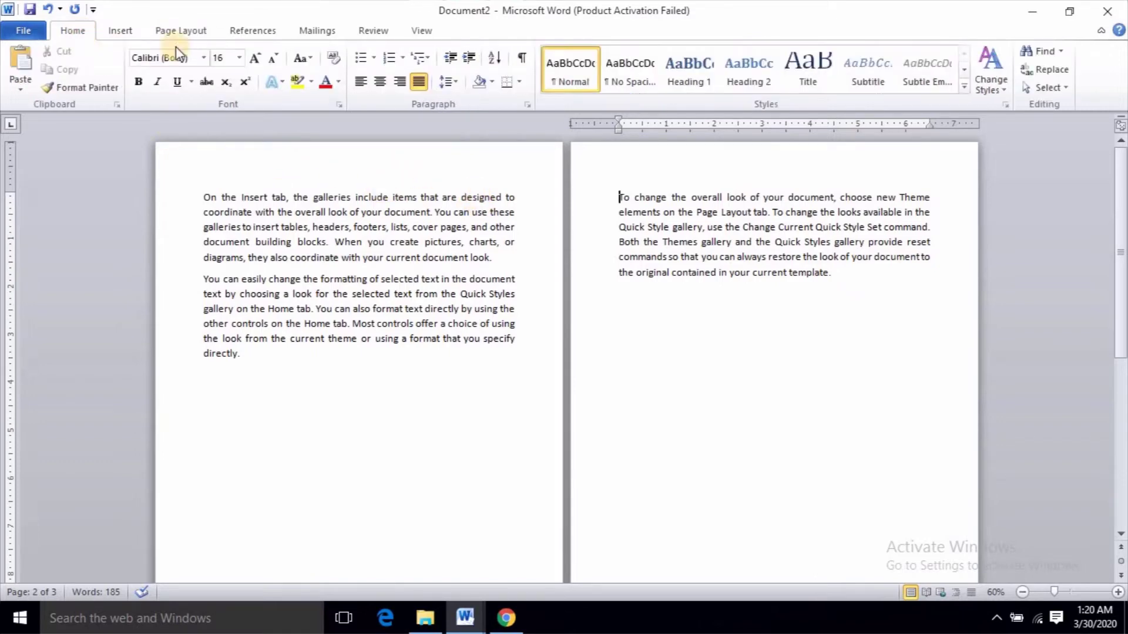
click(522, 61)
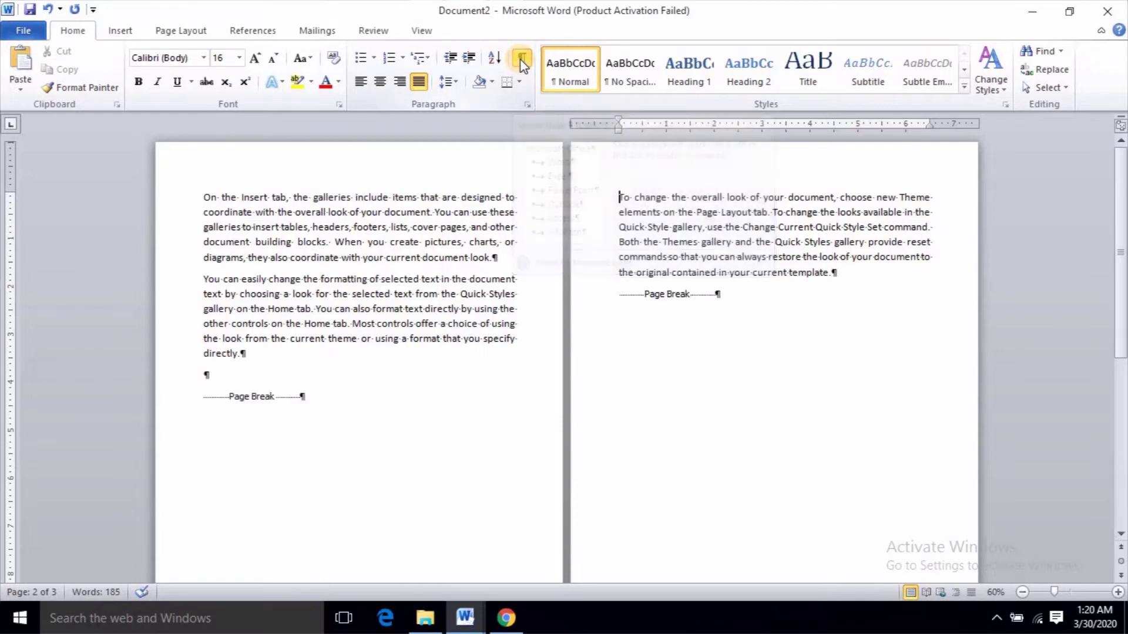
double_click(242, 394)
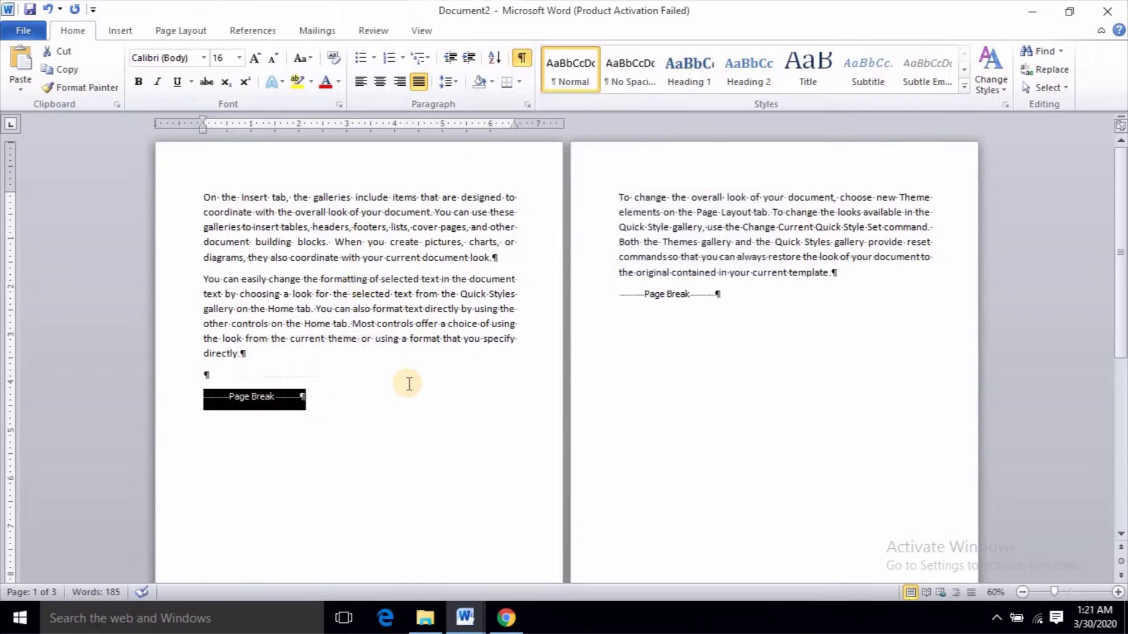
key(Delete)
click(521, 60)
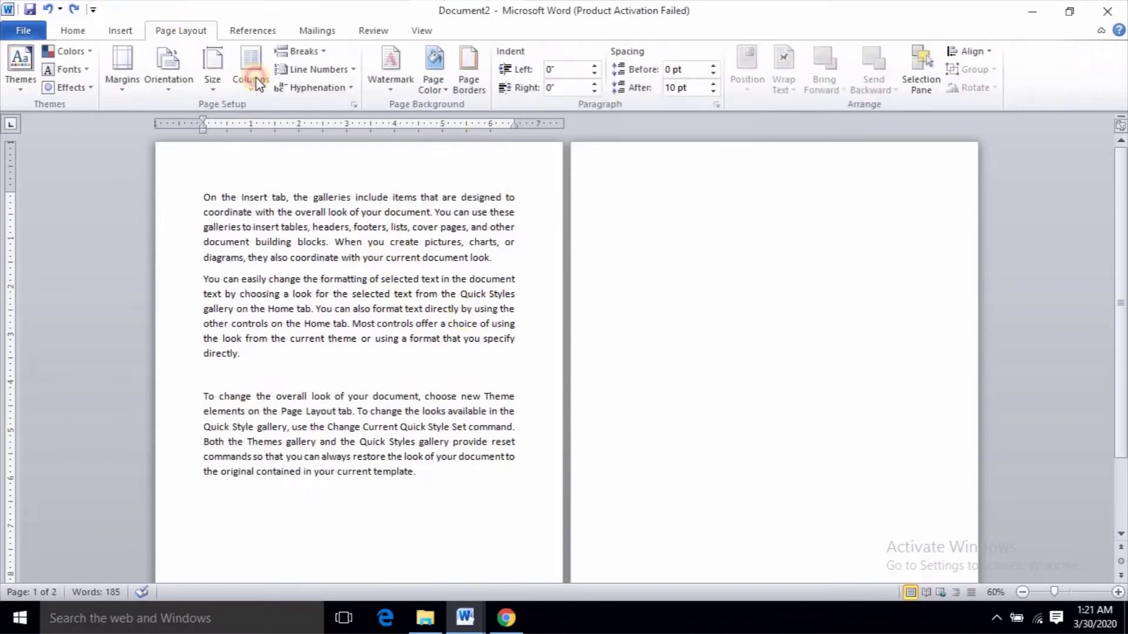
Remove the blank line between the second and third paragraphs
click(300, 52)
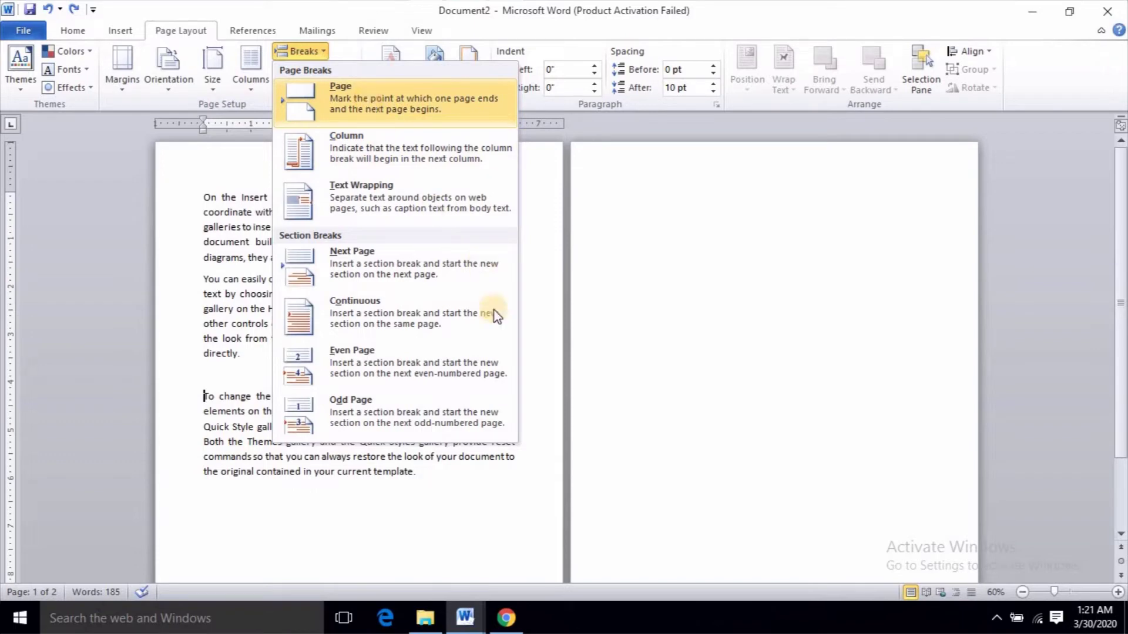
click(215, 389)
key(Delete)
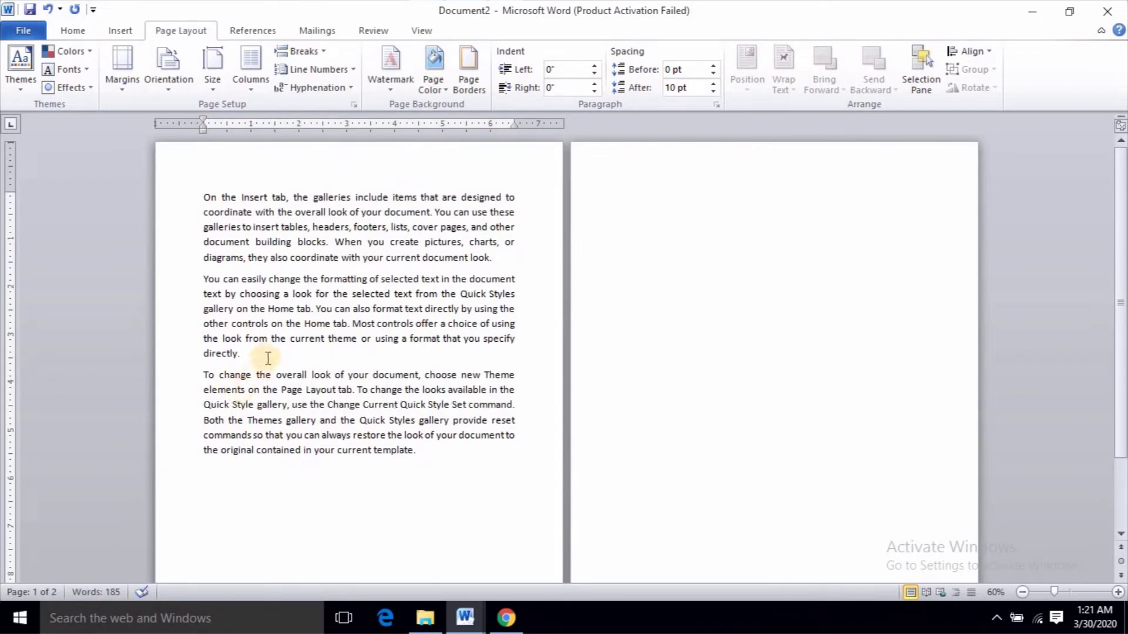
Lay the document out in two columns and delete the third paragraph through the end of the document
click(252, 83)
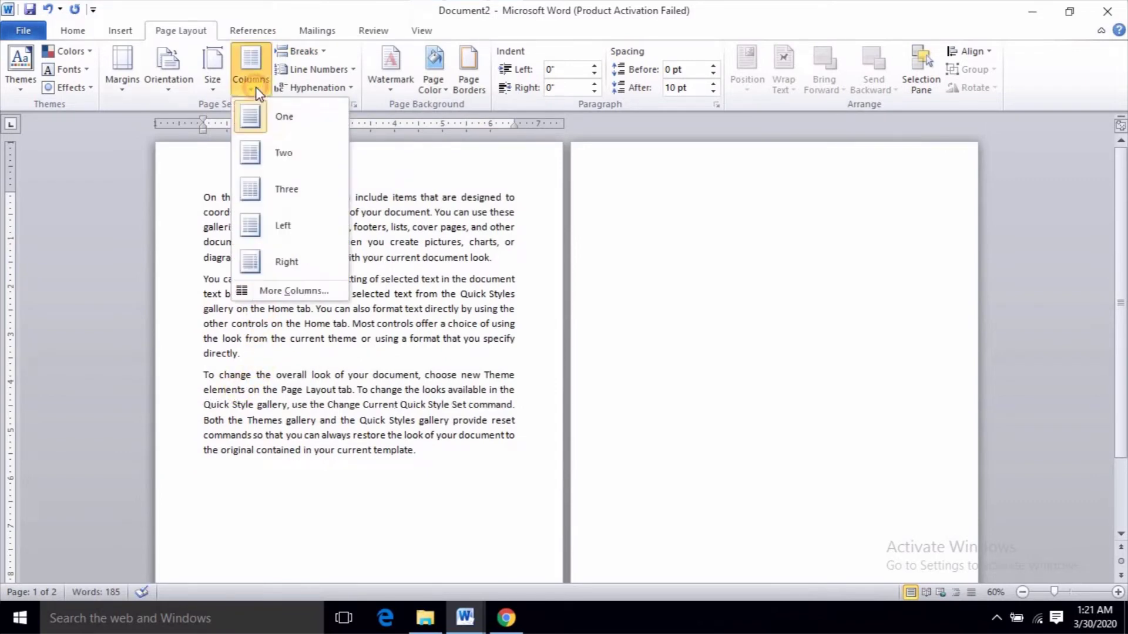
click(282, 153)
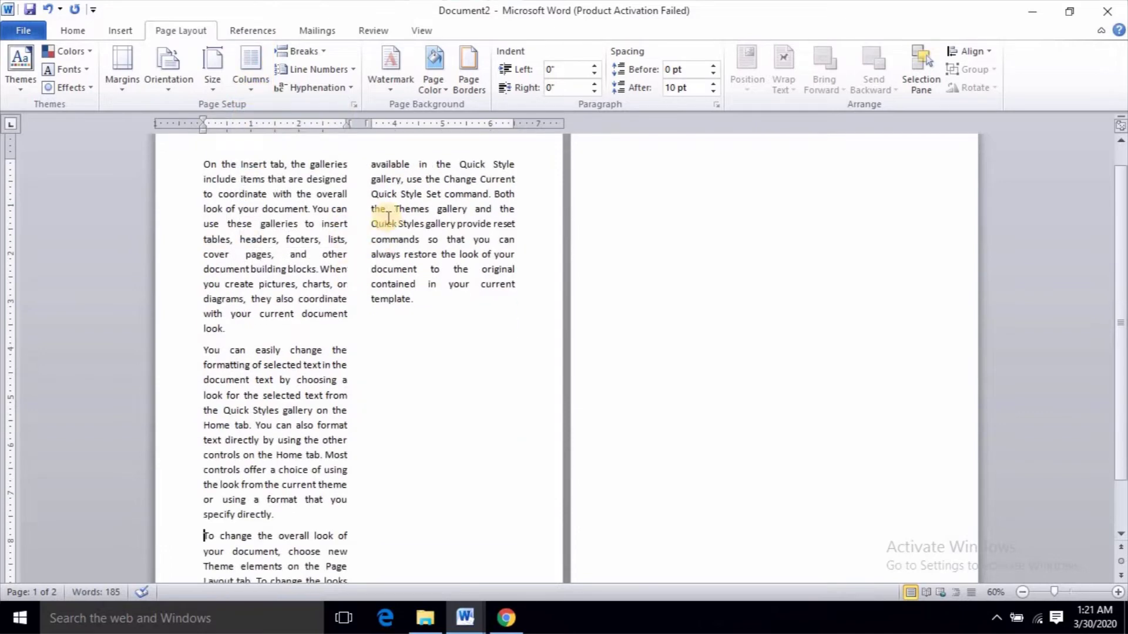
scroll(263, 420, down, 2)
drag(208, 470, 433, 499)
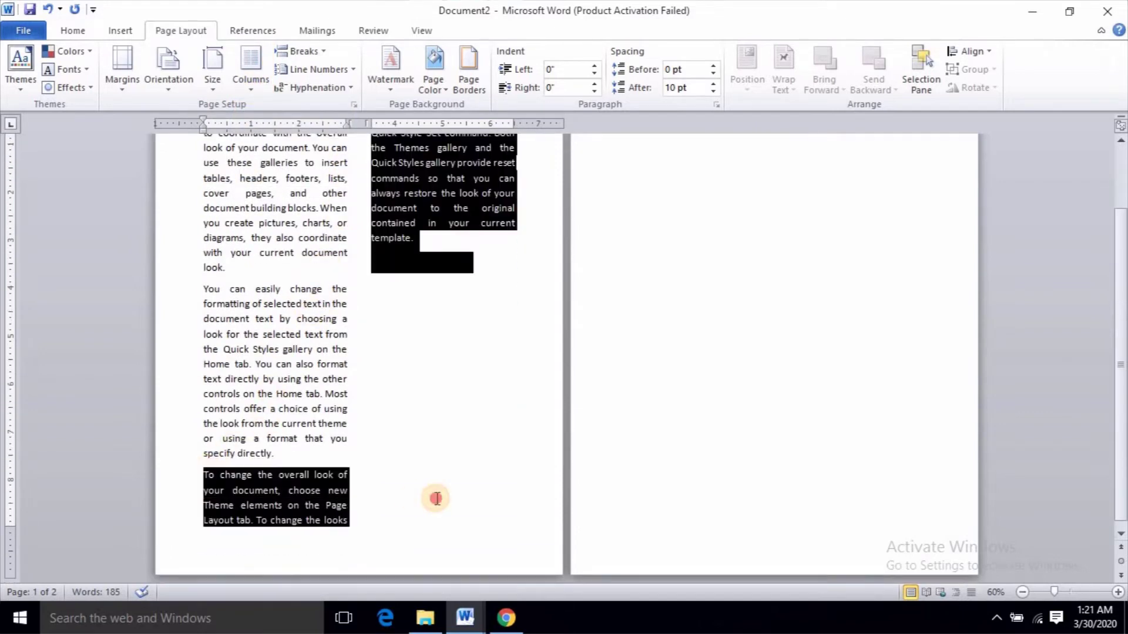
key(Delete)
scroll(239, 397, up, 2)
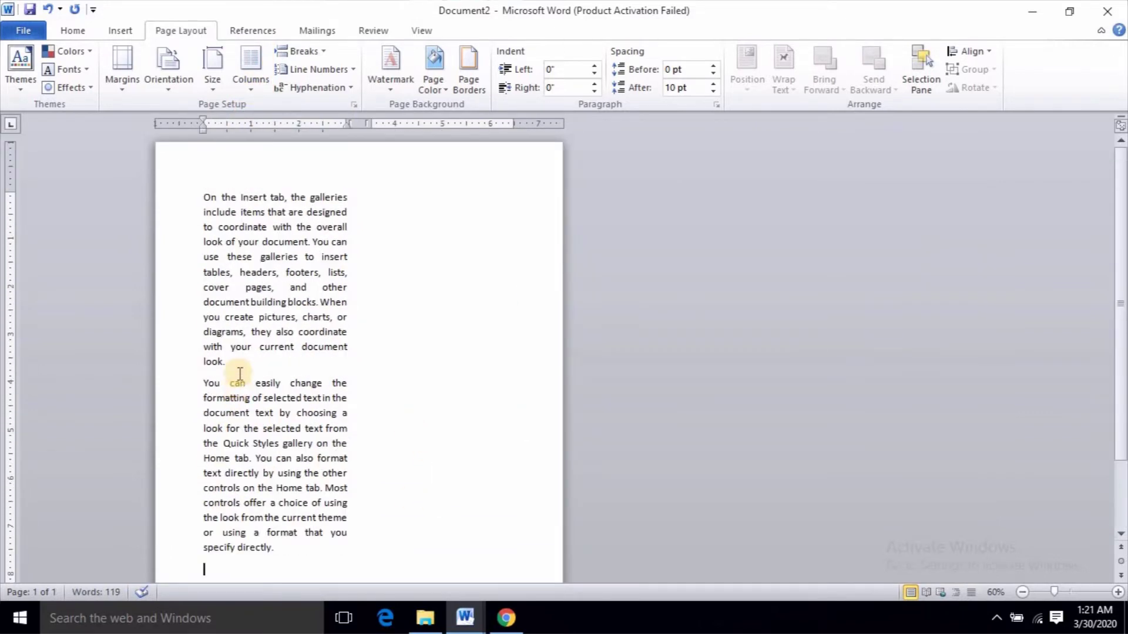
Enter "ghjg" below the second paragraph, and insert a column break followed by "bnbvnbvn" in the second column
scroll(240, 423, down, 1)
text(ghjg)
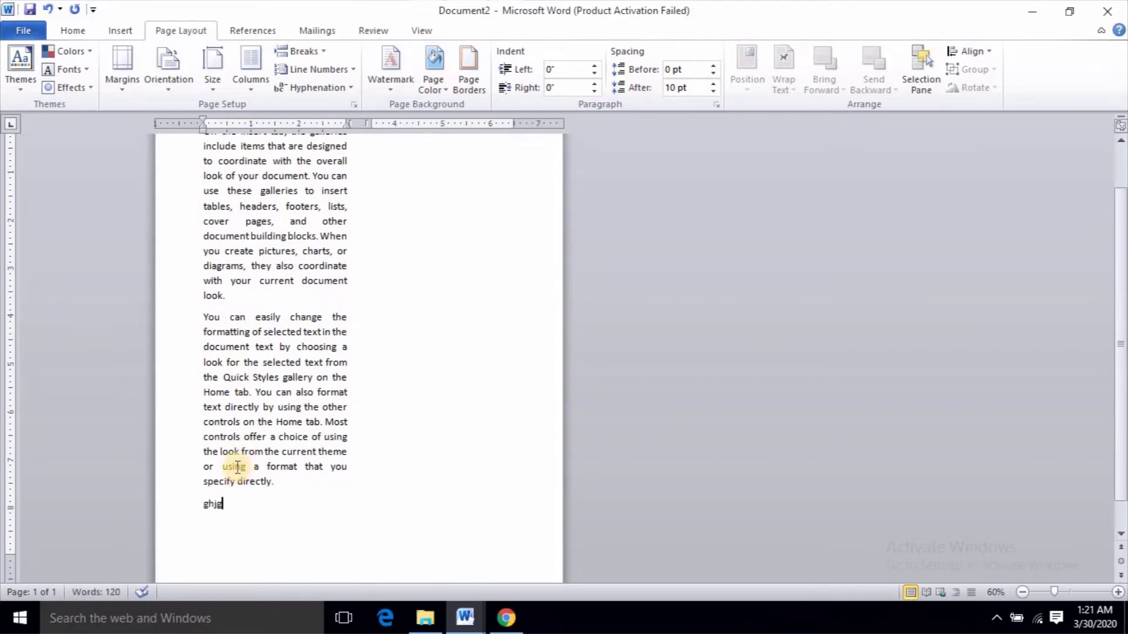
scroll(241, 468, up, 1)
scroll(237, 466, down, 1)
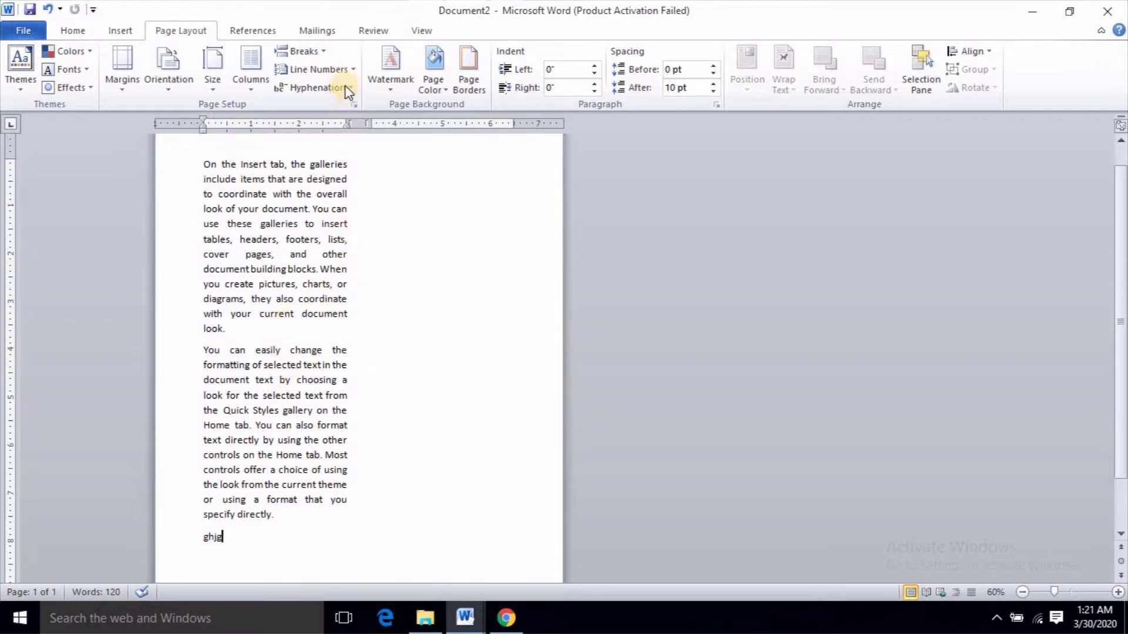
click(326, 51)
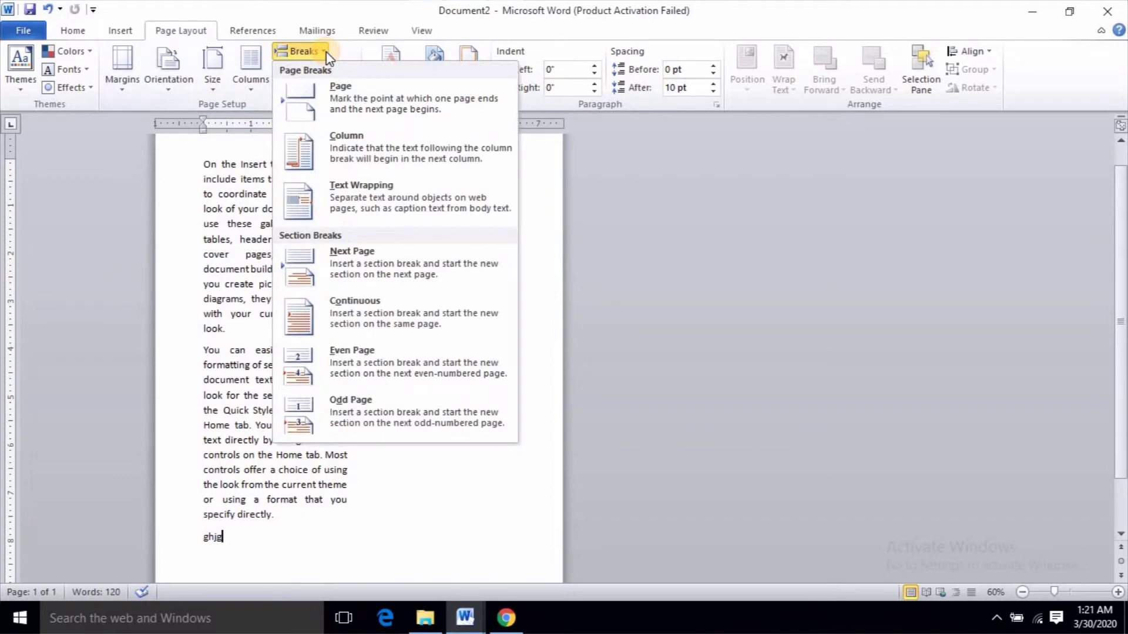
click(365, 163)
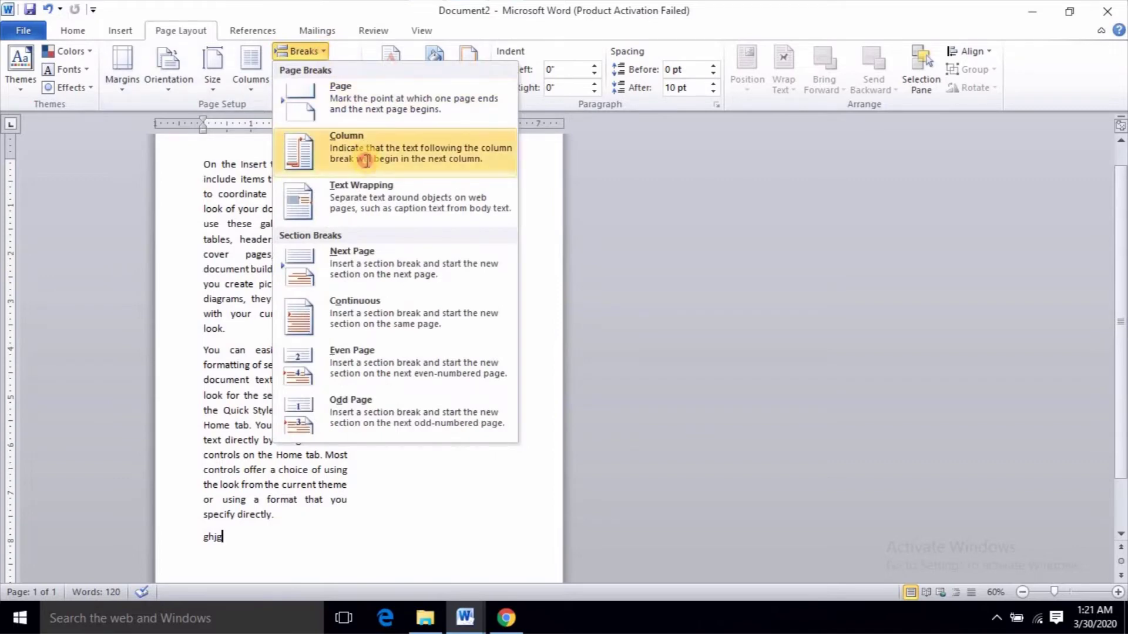
text(bnbvnbvn)
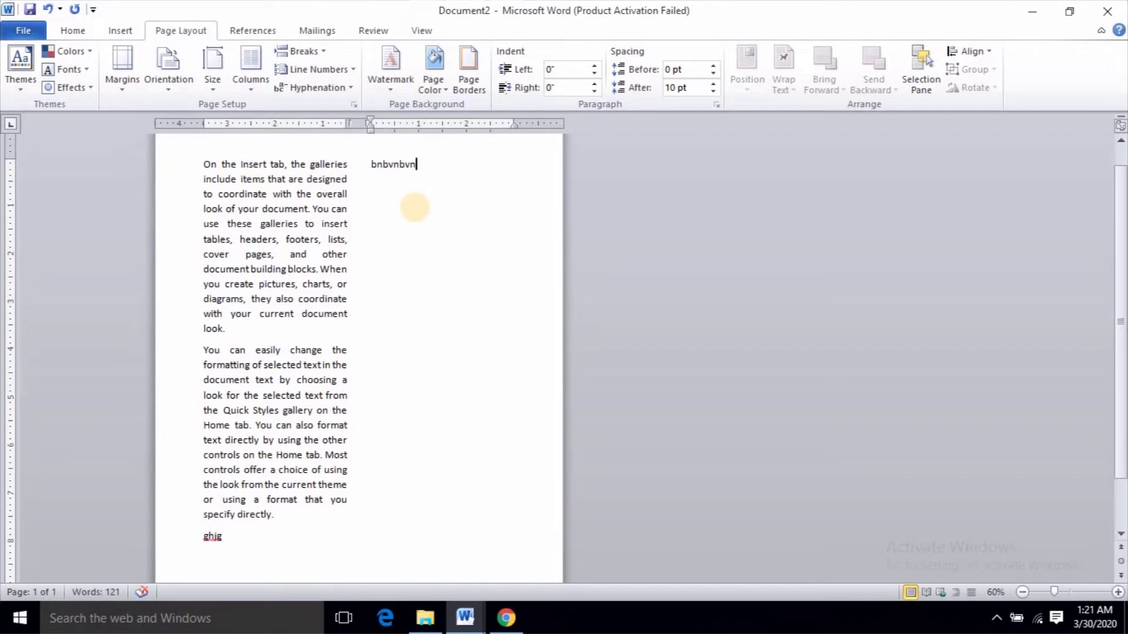
Undo the sample text, the column break, the paragraph deletion and the two-column layout
key(ctrl+z)
key(ctrl+z)
key(ctrl+z)
key(ctrl+z)
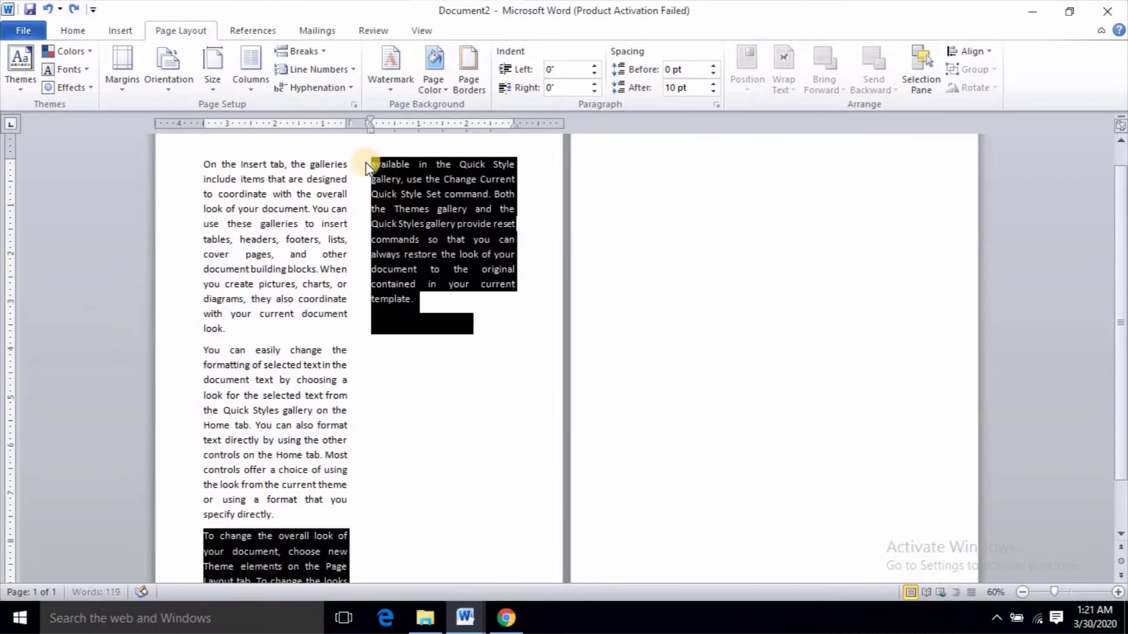
scroll(379, 247, up, 1)
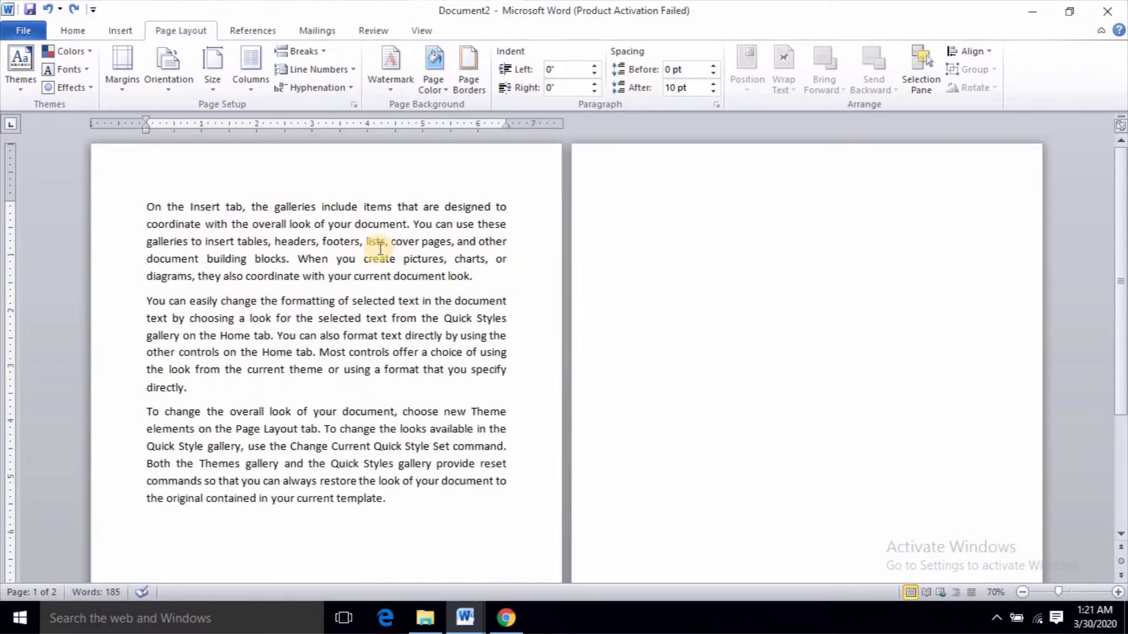
Draw an oval about 1.16" high and 1.27" wide over the second paragraph
click(312, 51)
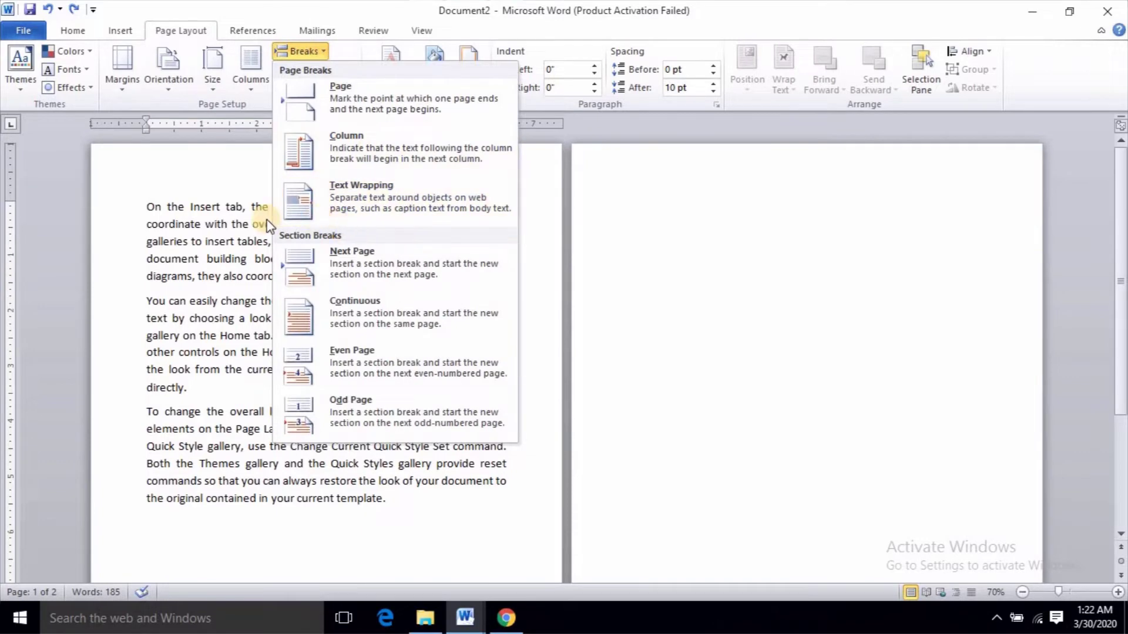
click(227, 272)
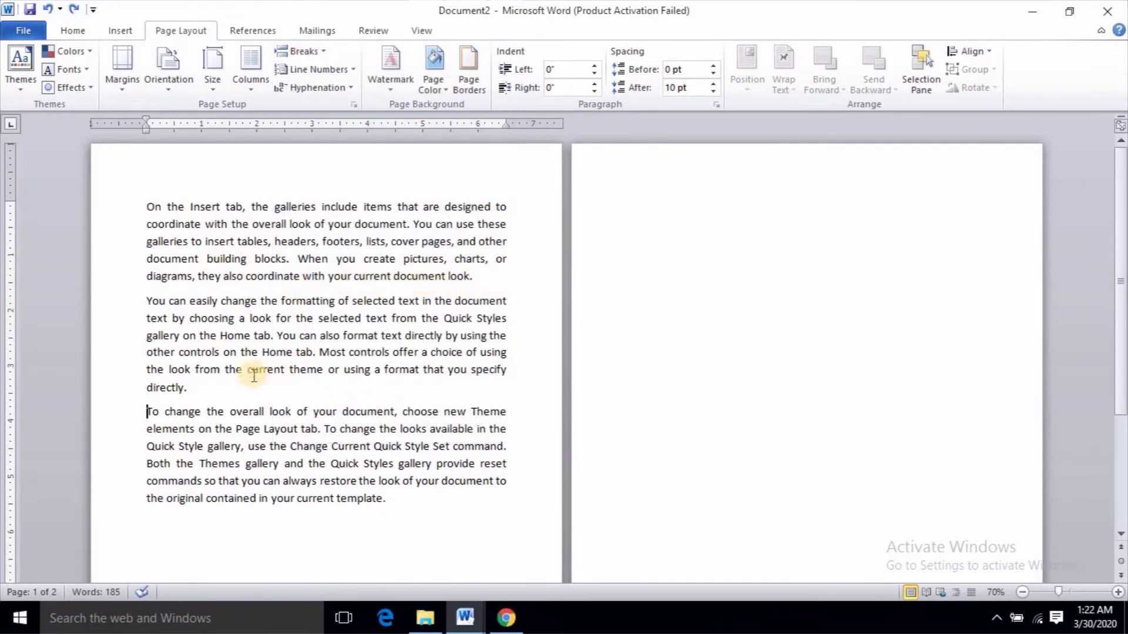
click(225, 386)
click(120, 31)
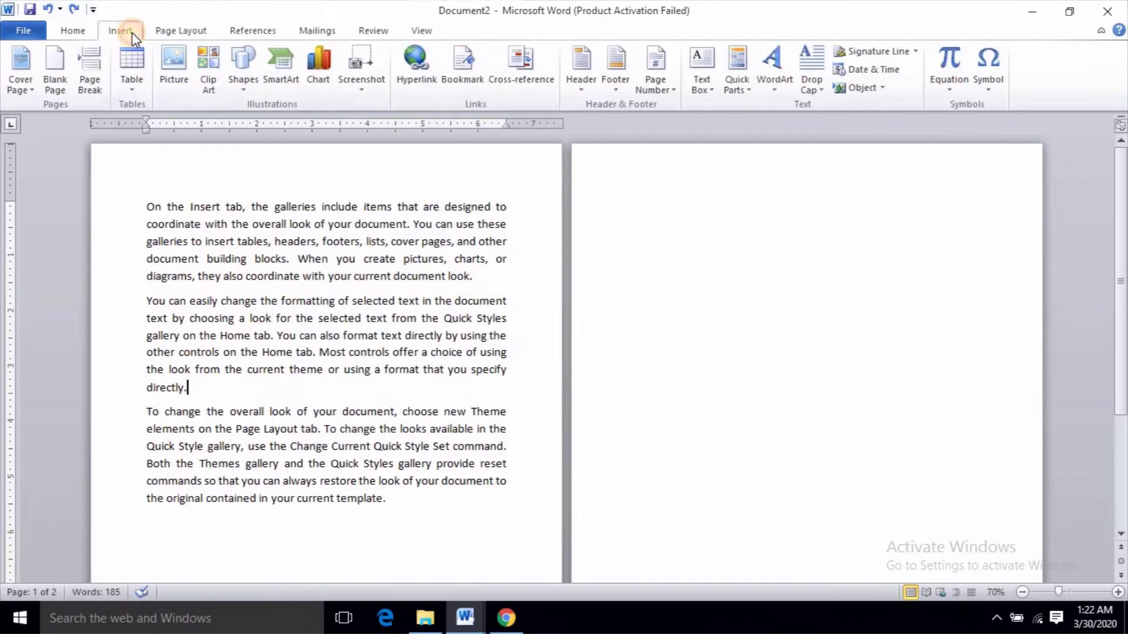
click(243, 64)
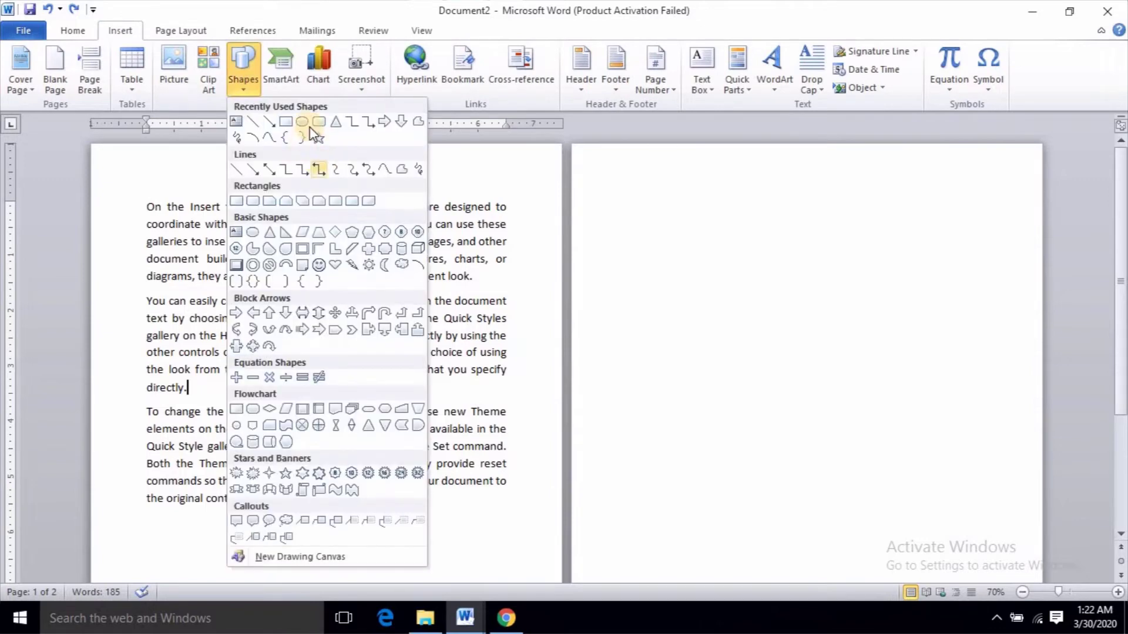
click(263, 178)
drag(228, 303, 298, 369)
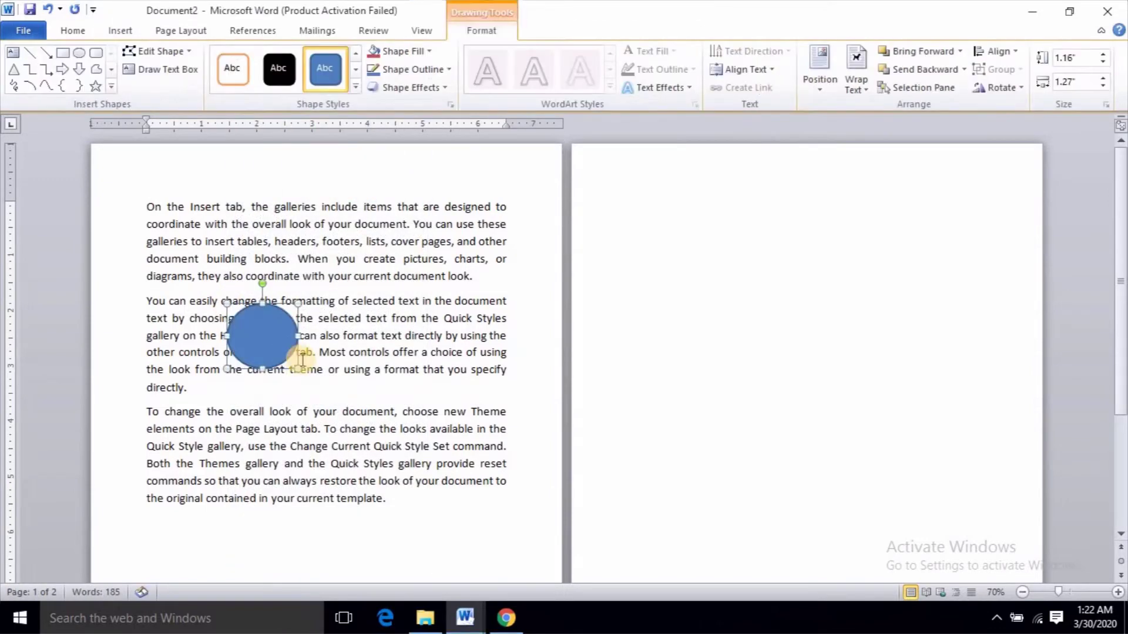
Fill the oval with red, set its text wrapping to Through, and move it slightly down within the second paragraph
click(385, 51)
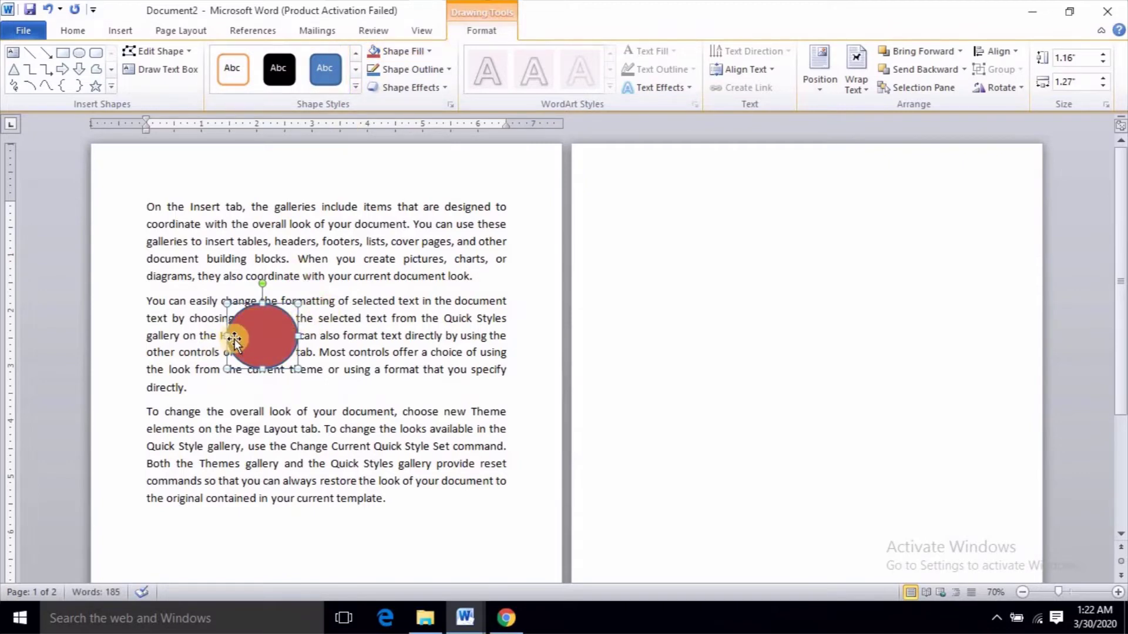
click(866, 92)
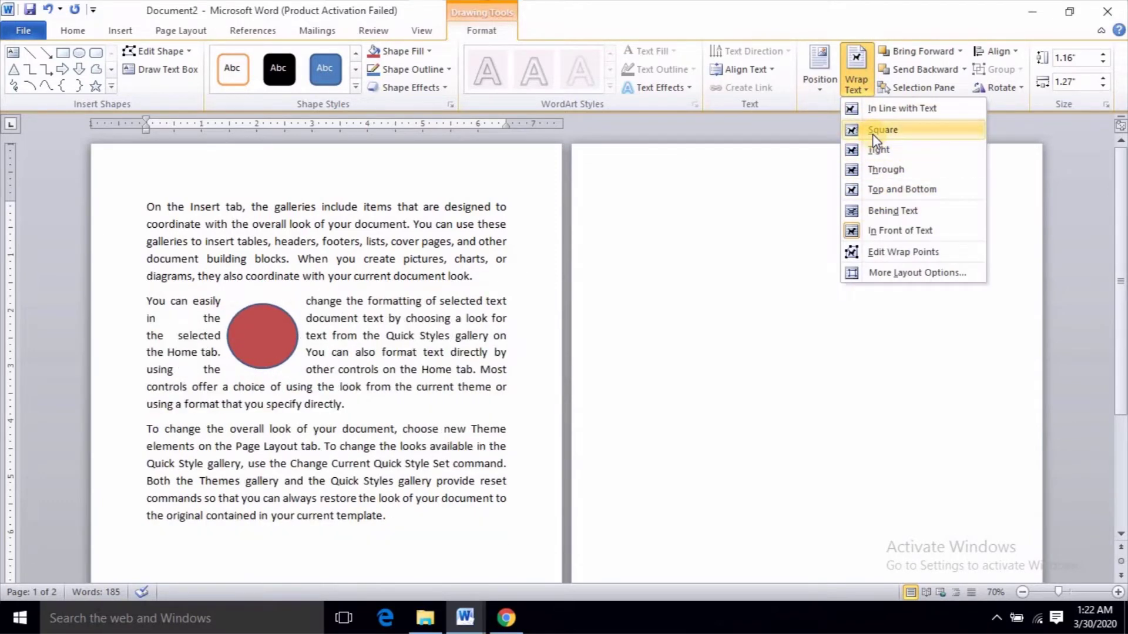
click(881, 169)
mouse_move(264, 341)
mouse_down()
mouse_move(364, 403)
mouse_move(376, 424)
mouse_move(345, 345)
mouse_move(239, 347)
mouse_move(252, 351)
mouse_up()
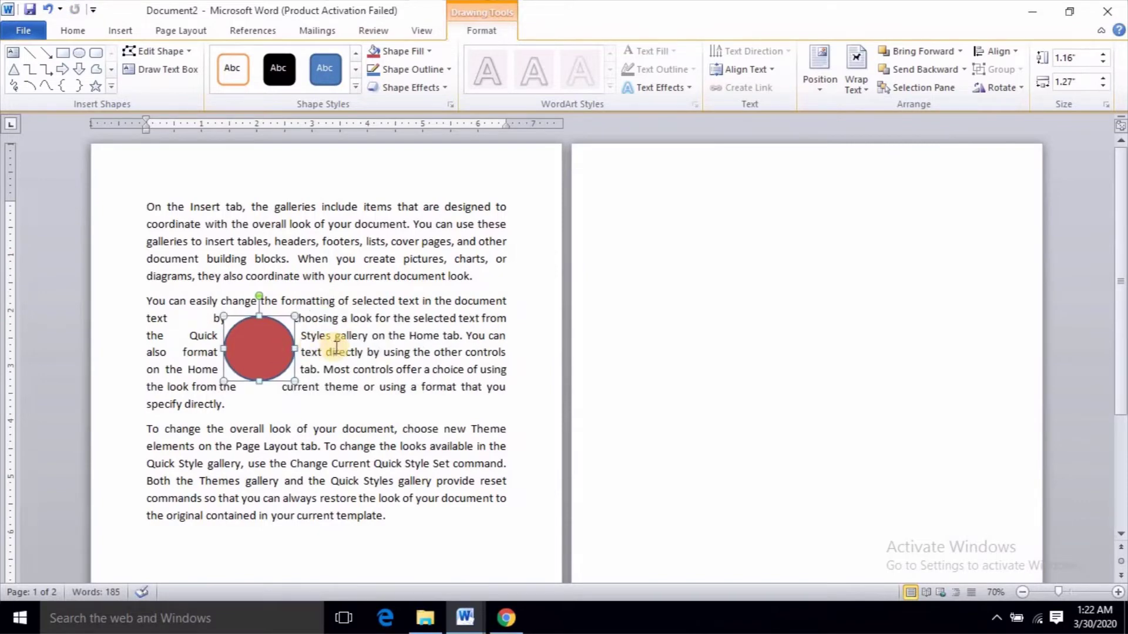
Delete the red oval from the second paragraph
key(Delete)
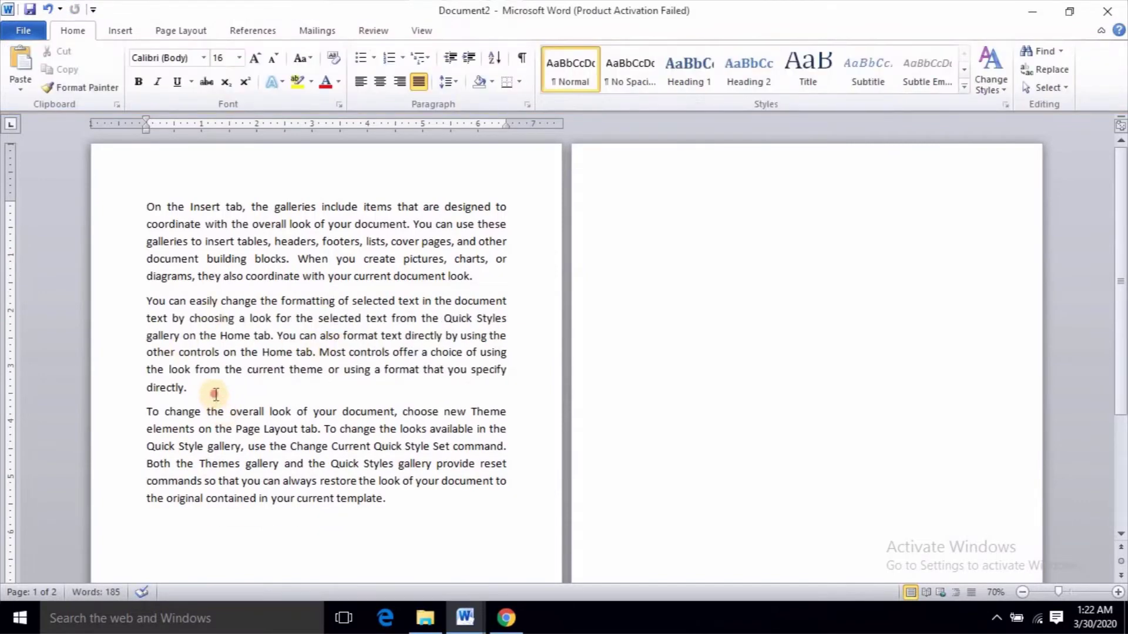
click(121, 30)
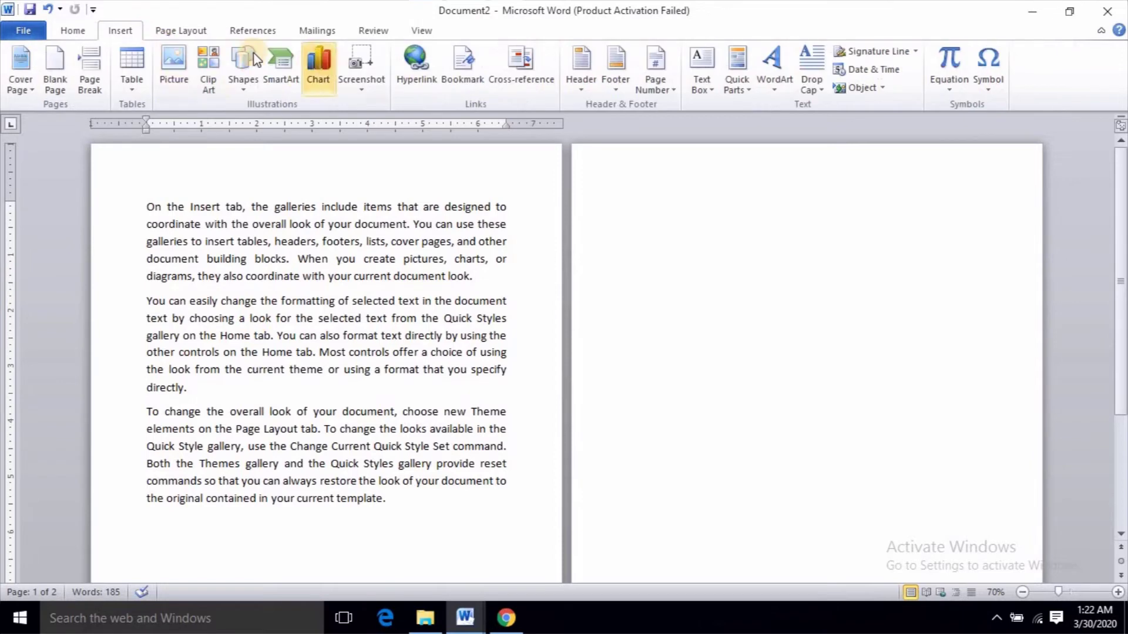
click(181, 30)
click(303, 54)
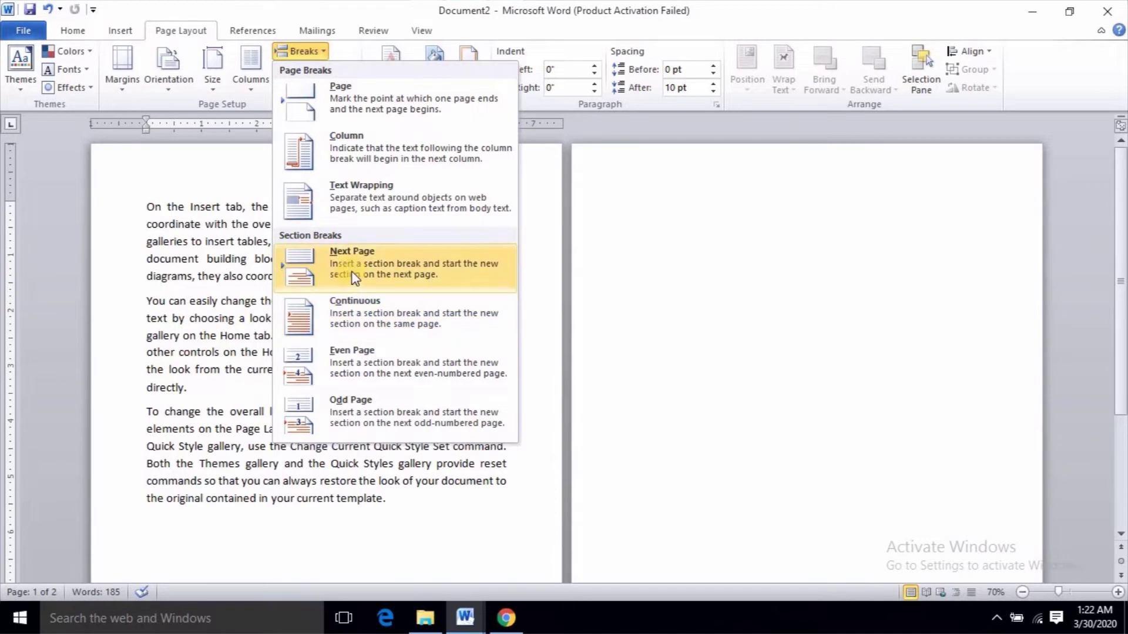
click(203, 252)
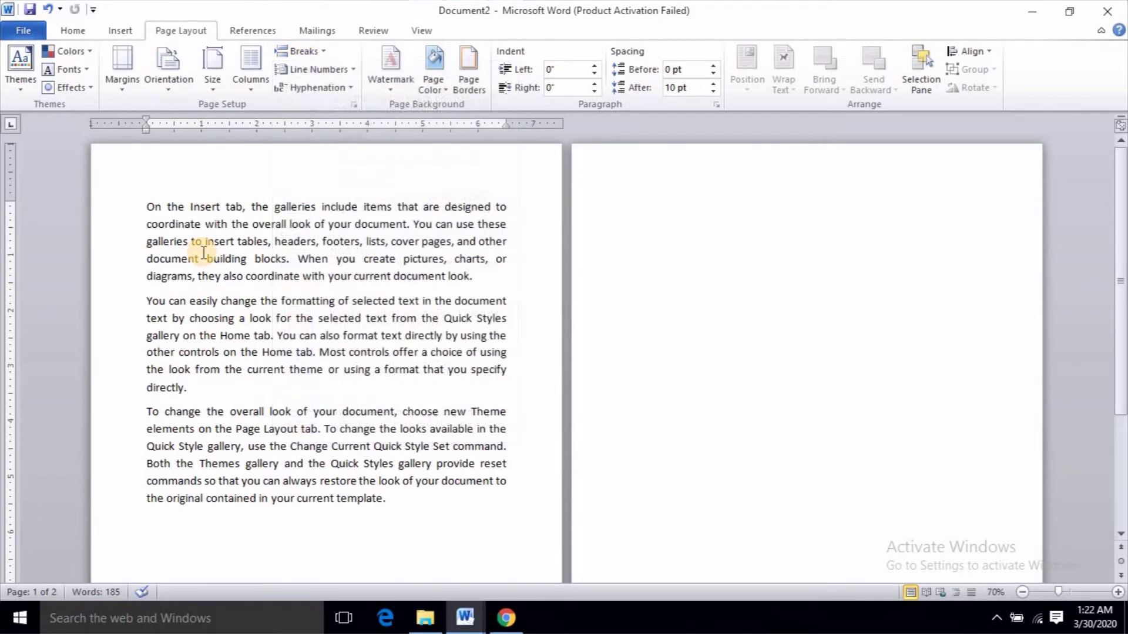
Check the page headers, and insert a Next Page section break at the end of the third paragraph
double_click(232, 177)
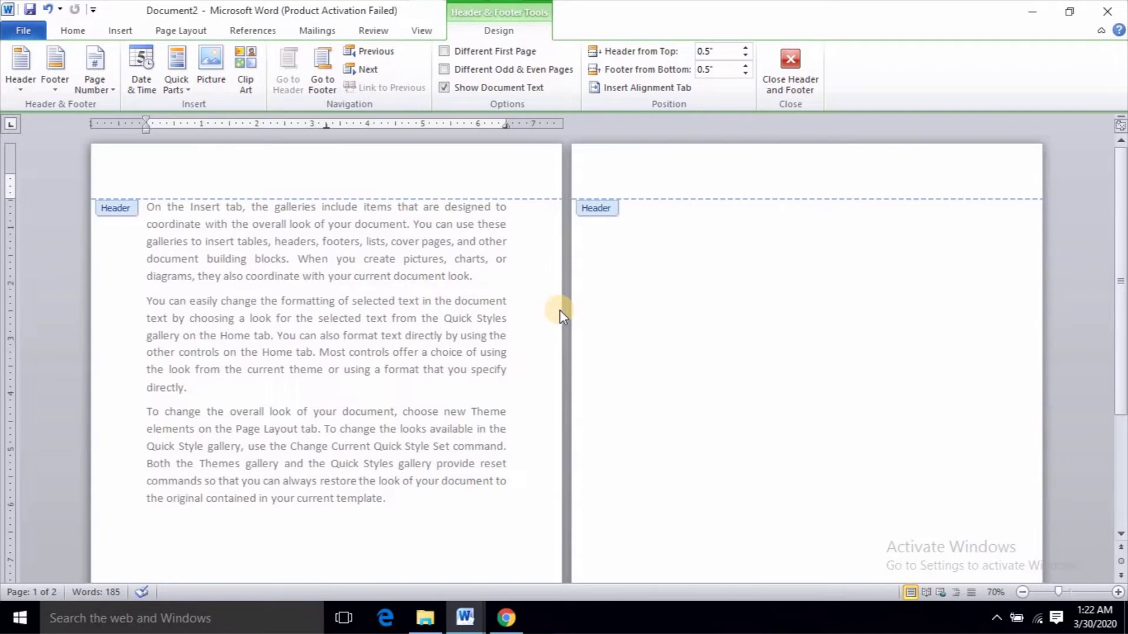
double_click(428, 334)
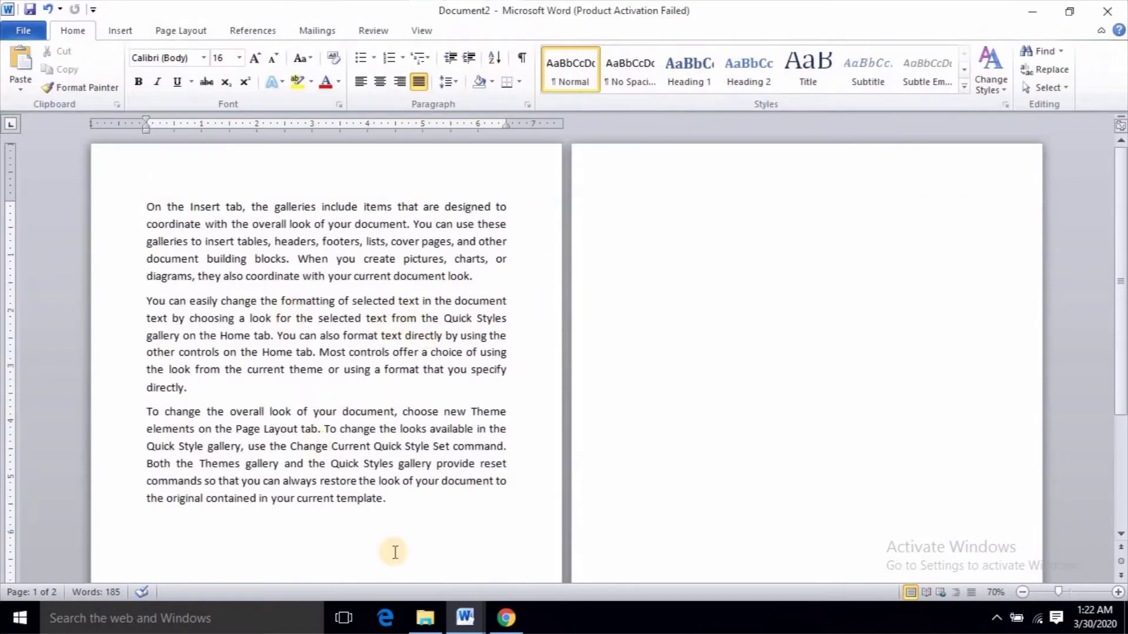
click(405, 497)
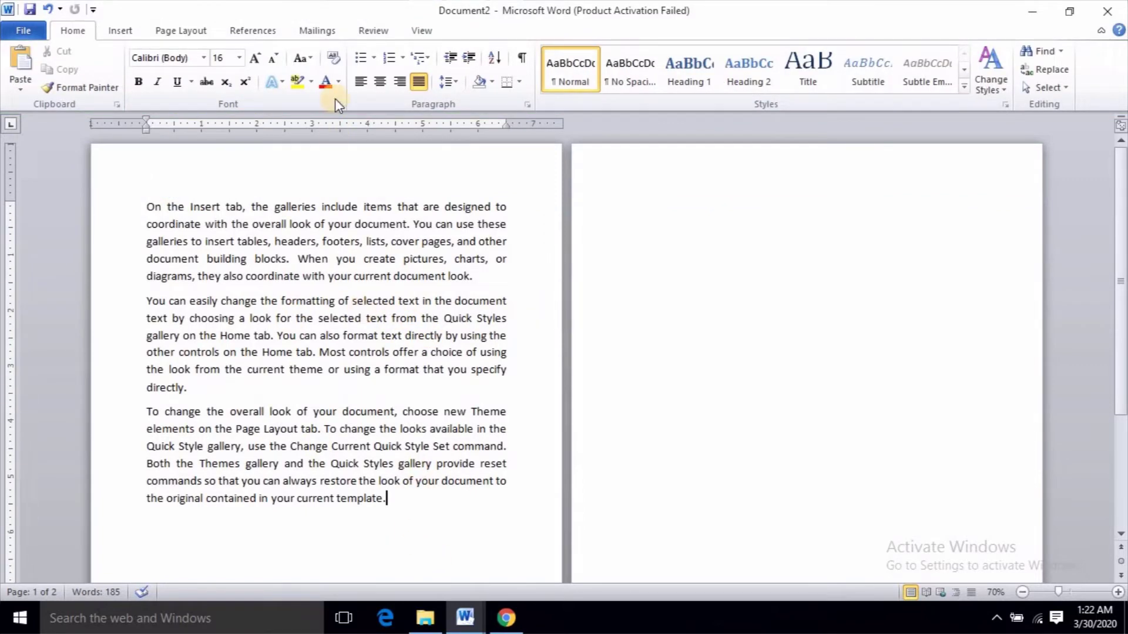
click(199, 32)
click(301, 51)
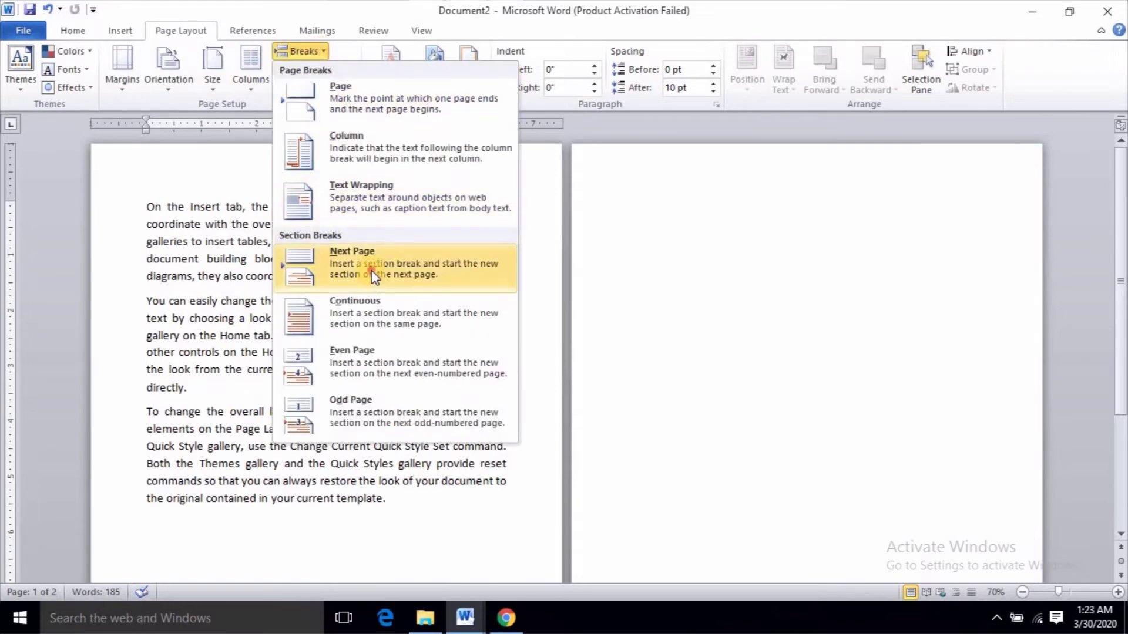
click(371, 270)
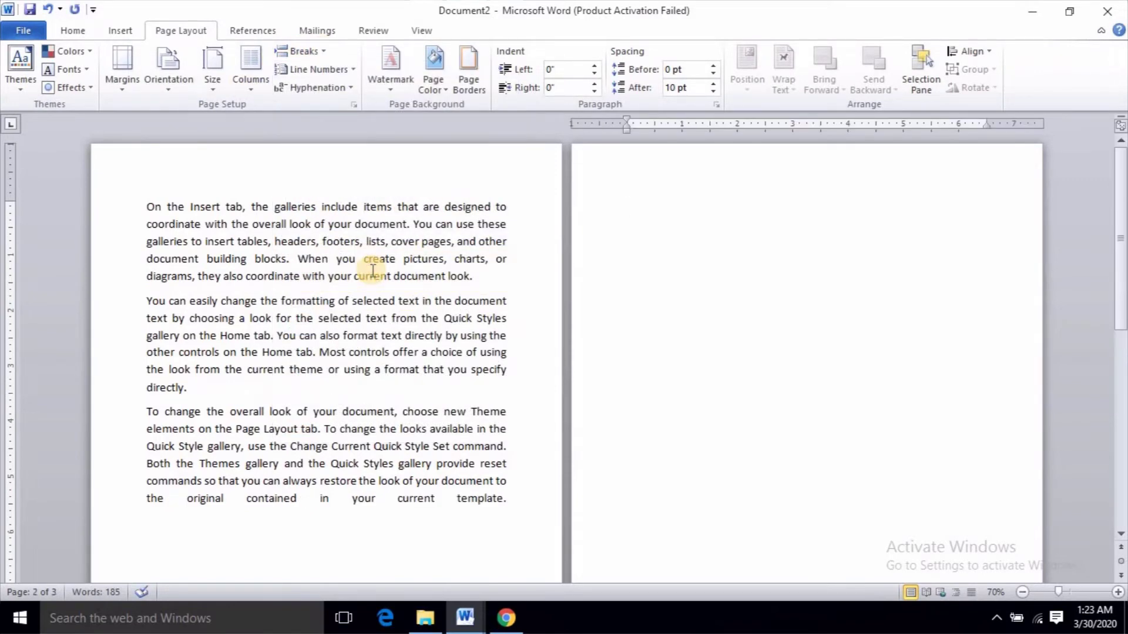
Inspect the section labels in the page headers, and undo the Next Page section break
double_click(372, 169)
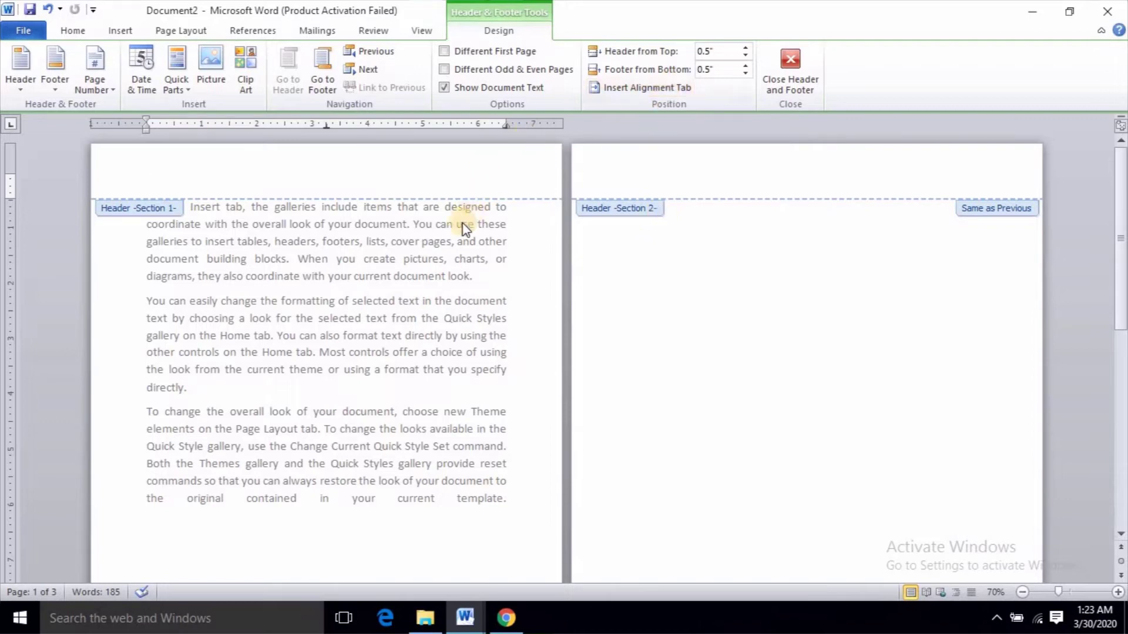
double_click(435, 247)
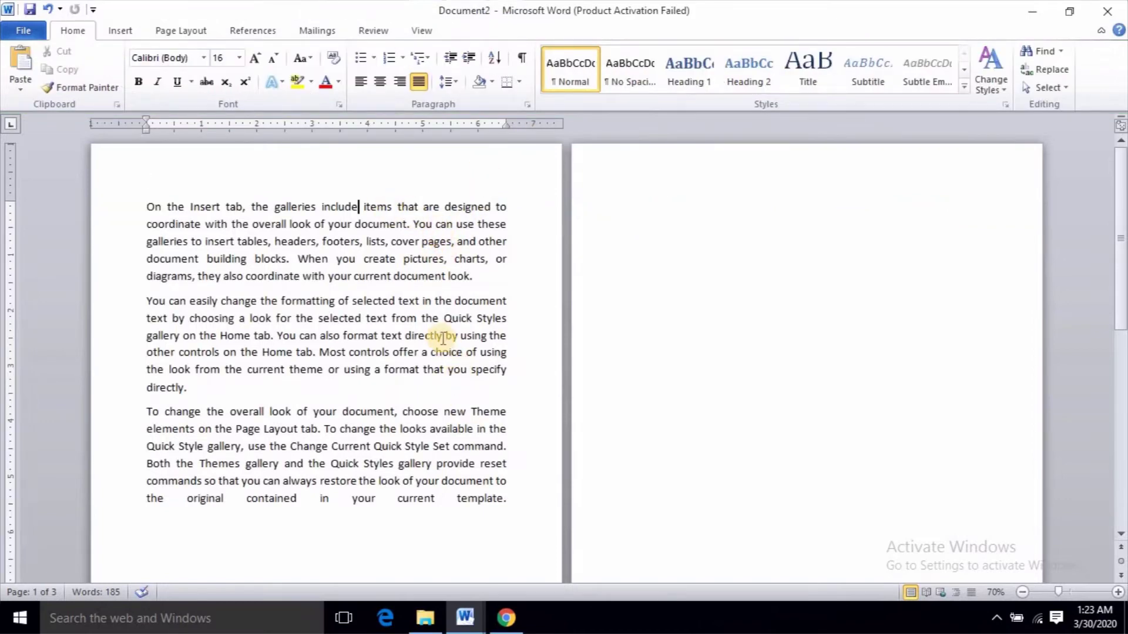
key(ctrl+z)
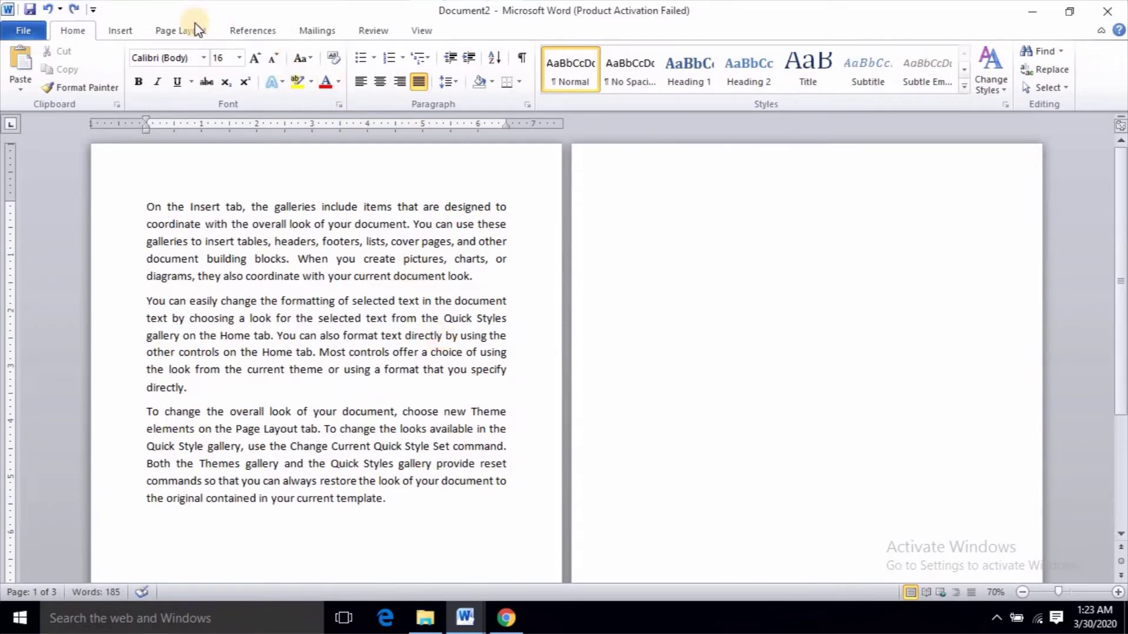
click(184, 30)
click(298, 51)
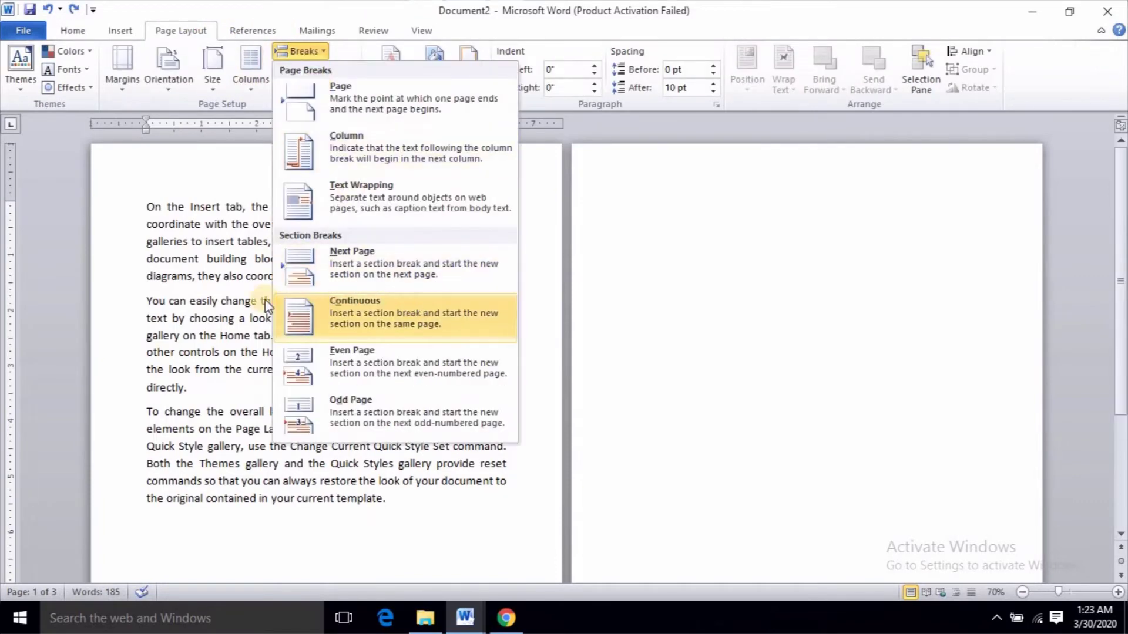
click(205, 283)
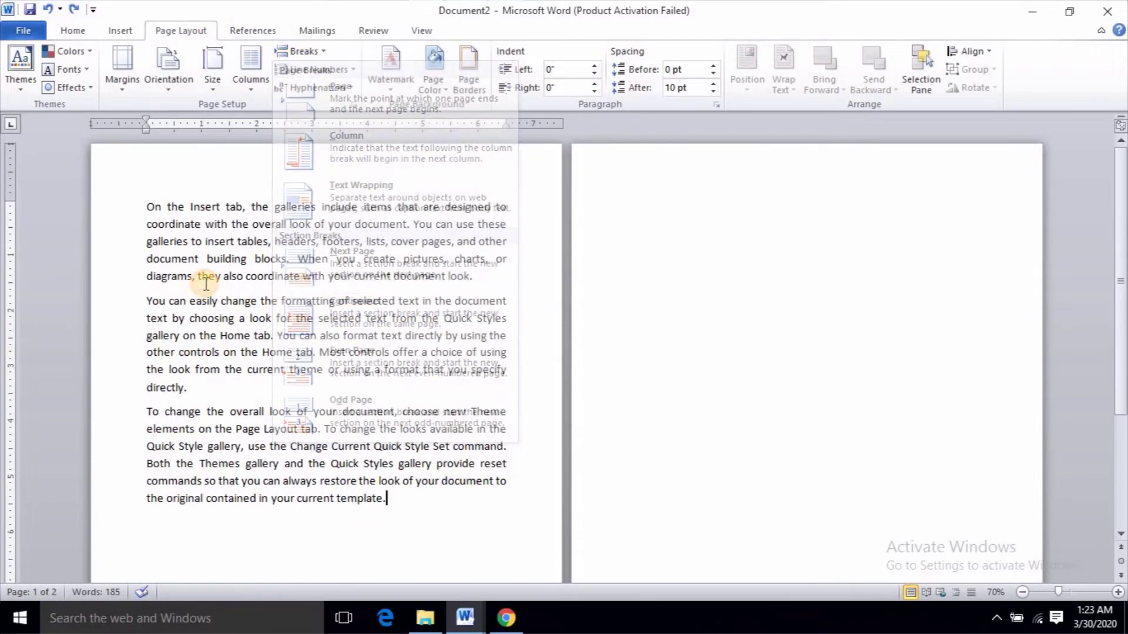
Turn on continuous line numbering for the document
click(147, 207)
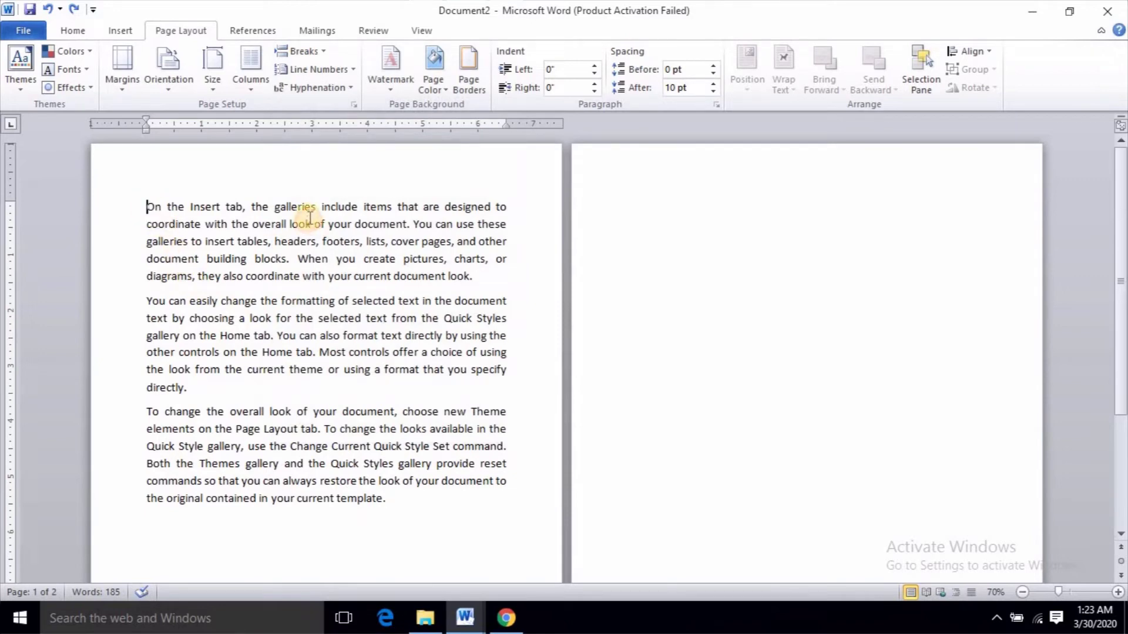
click(324, 72)
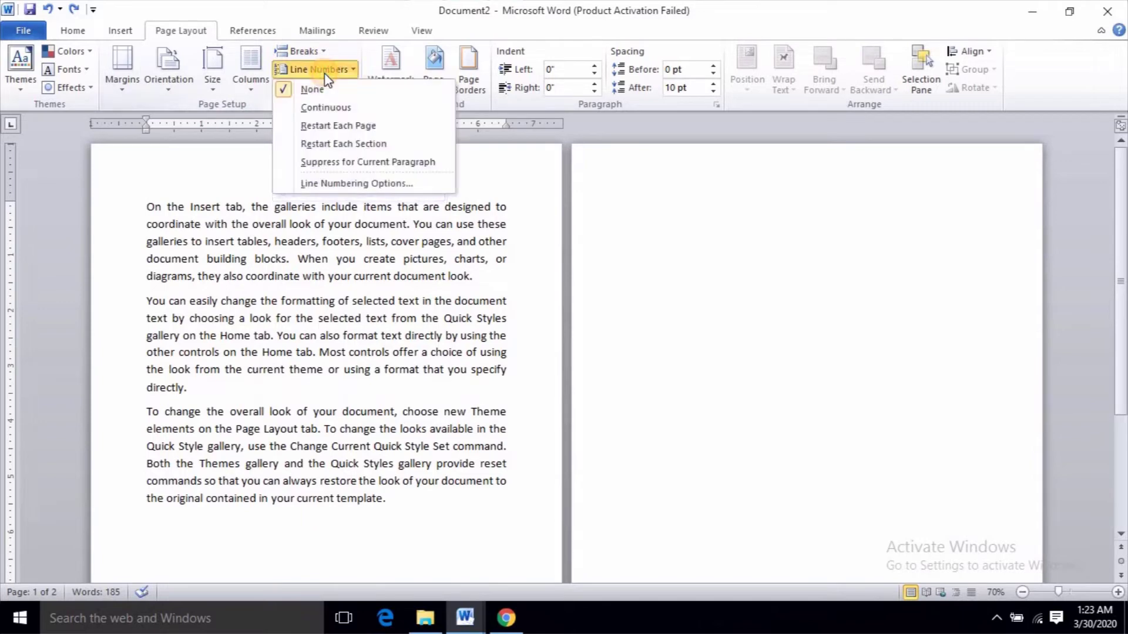
click(323, 106)
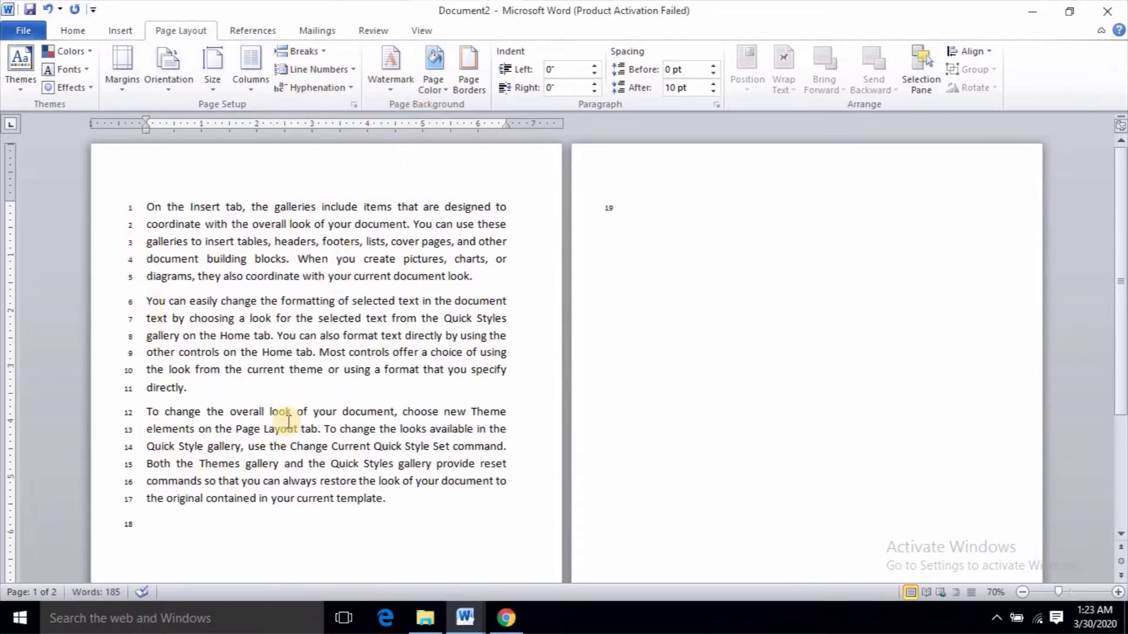
Insert a continuous section break before the second paragraph
click(149, 302)
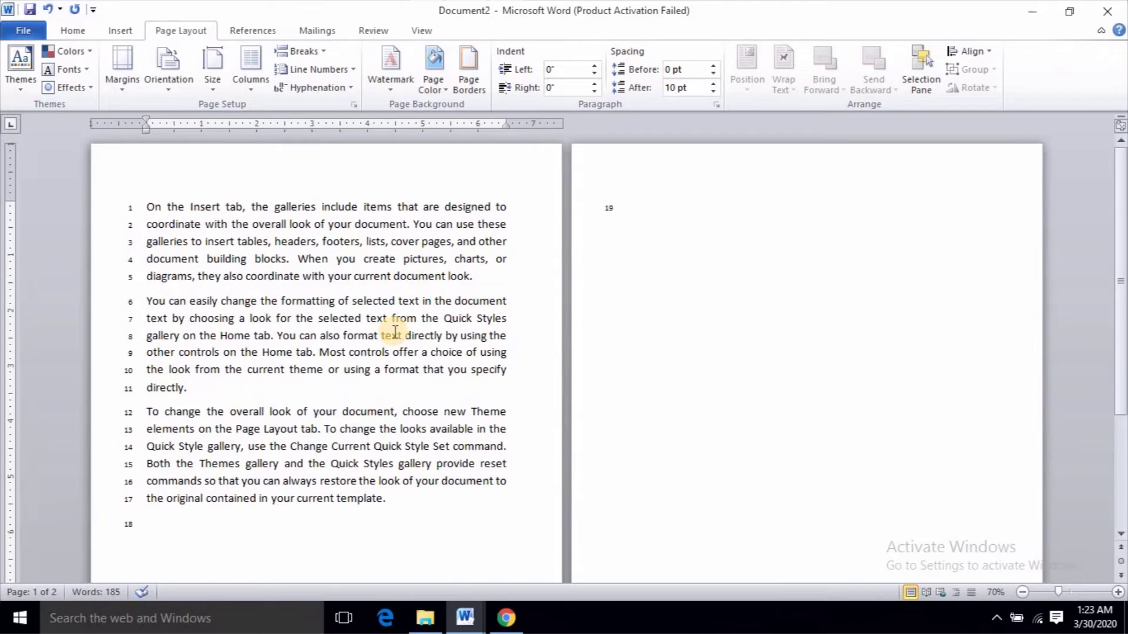
click(295, 53)
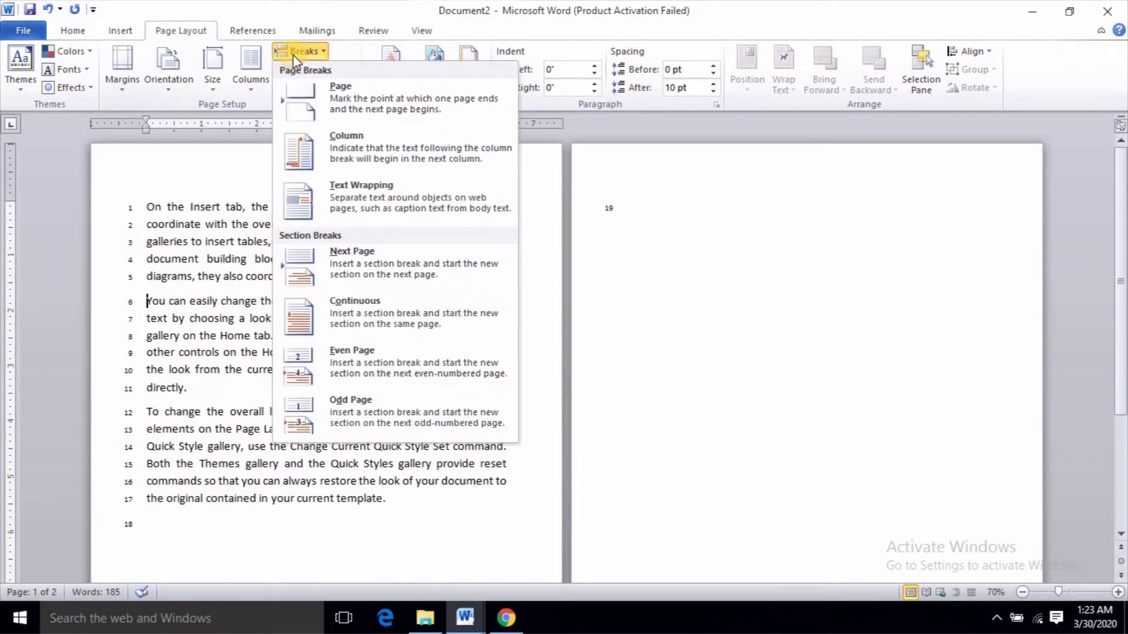
click(355, 329)
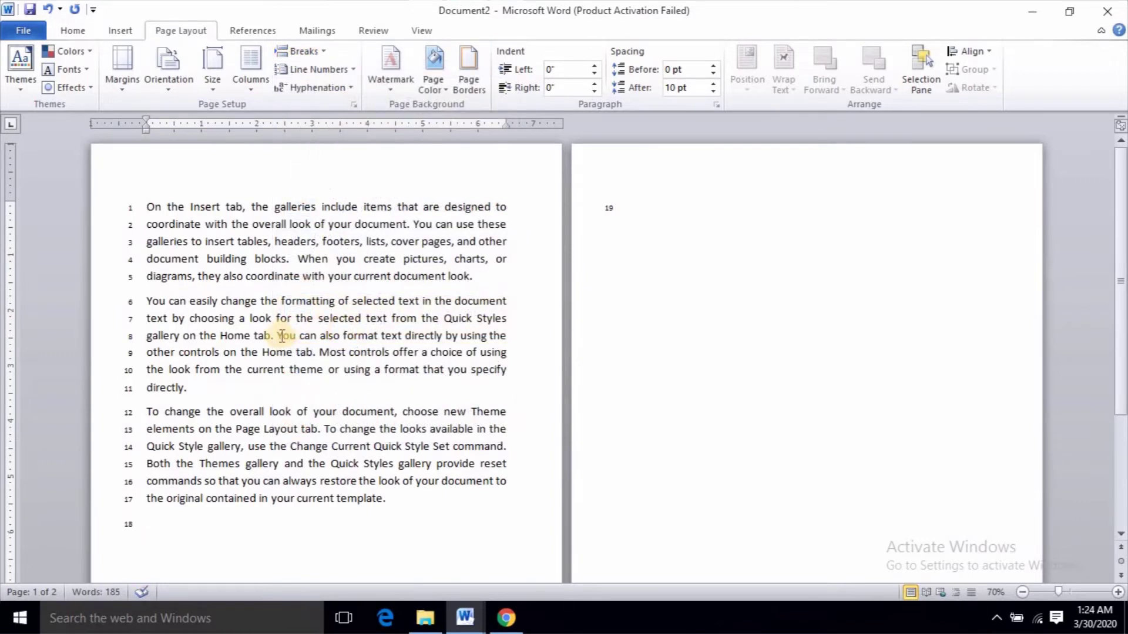
Set the line numbering from the second paragraph on to restart in each section, and undo that change
ctrl+scroll(232, 340, up, 3)
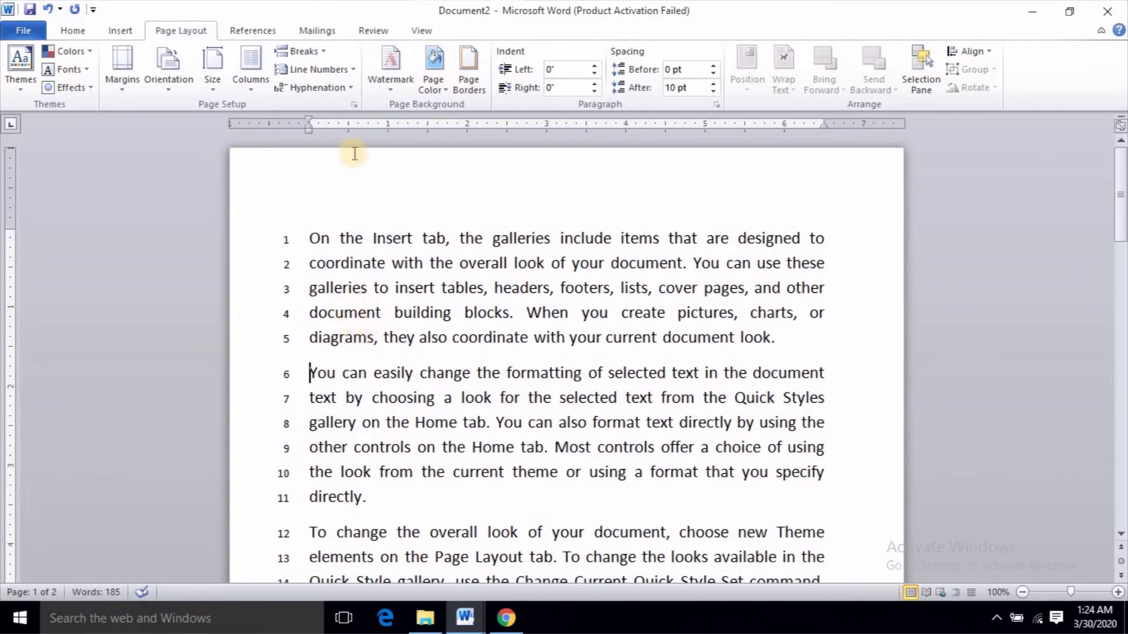
click(329, 69)
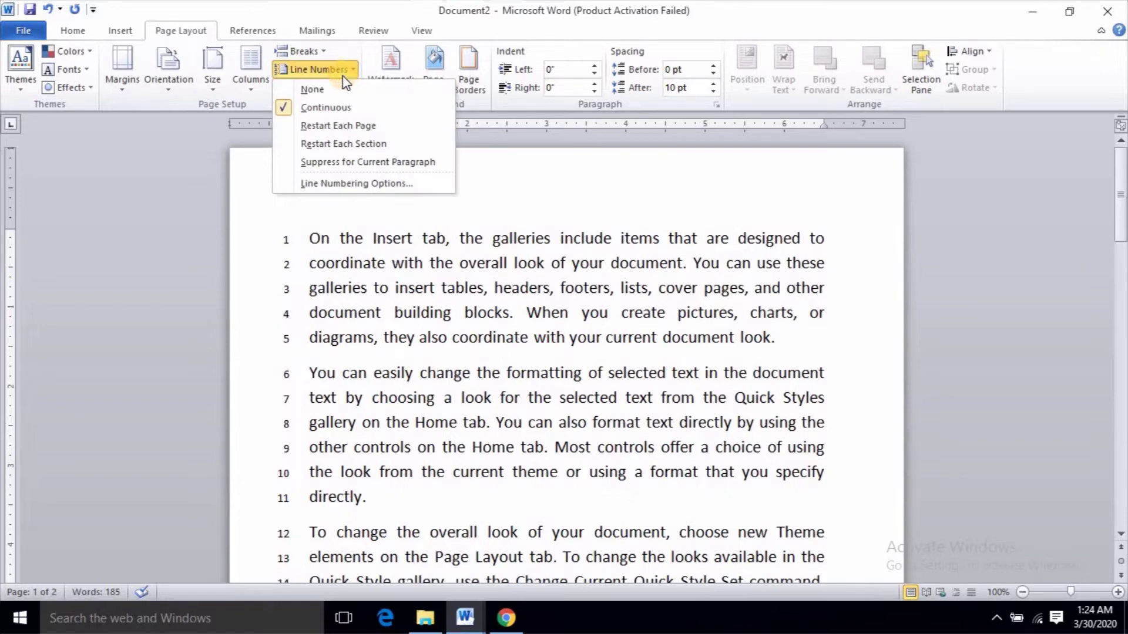
click(343, 147)
click(315, 385)
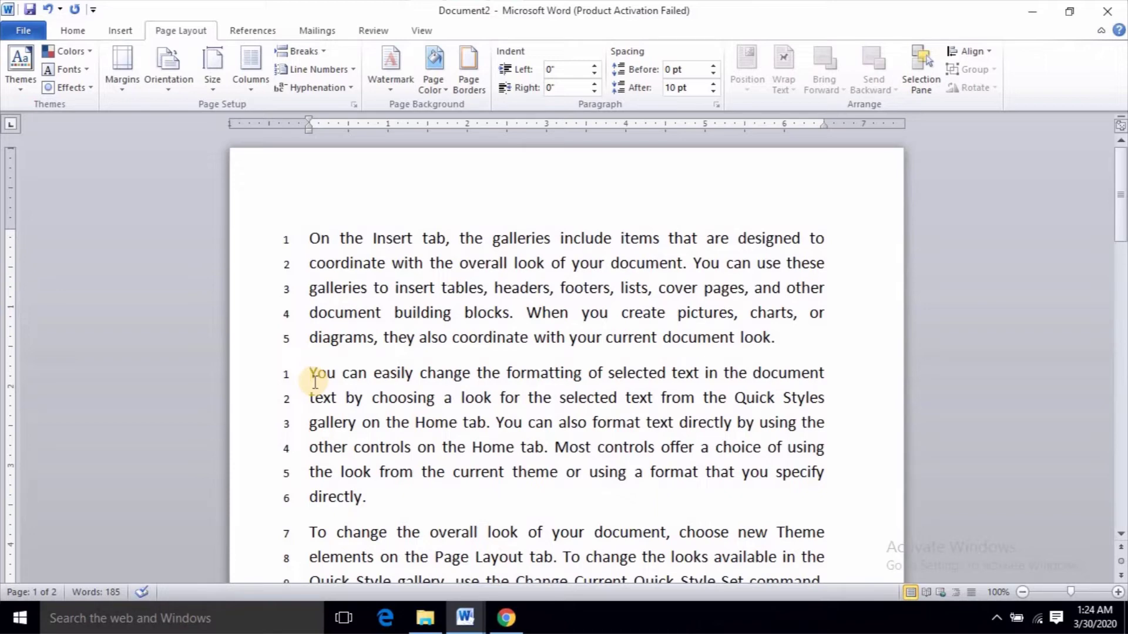
key(ctrl+z)
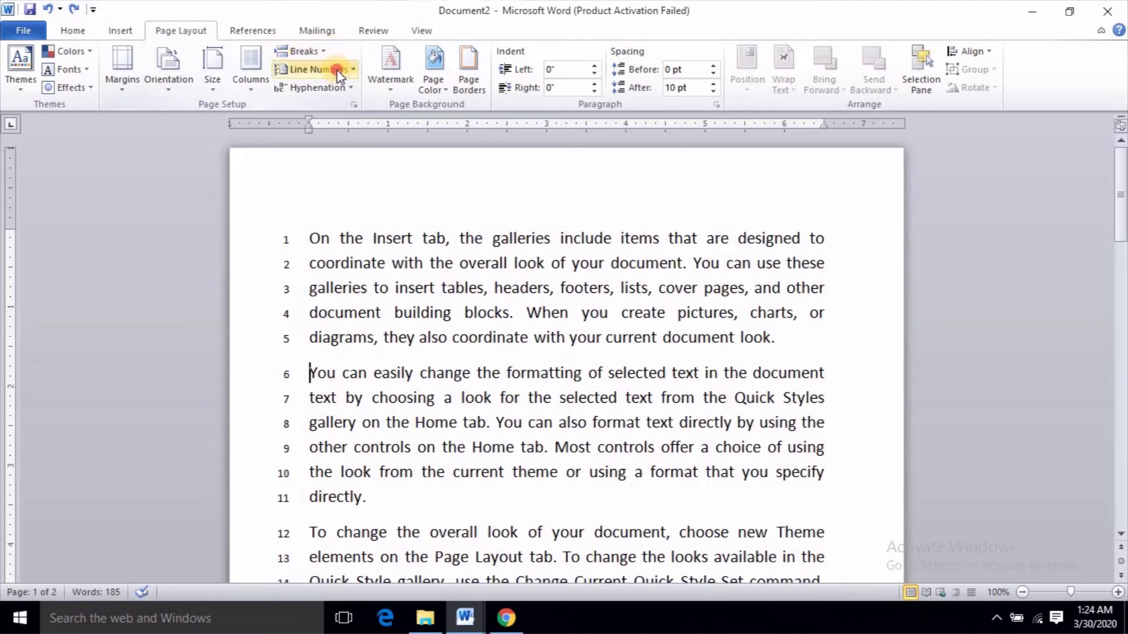
Remove the line numbers from the section starting at the second paragraph and from the first paragraph's section
click(336, 69)
click(370, 164)
ctrl+scroll(371, 263, down, 1)
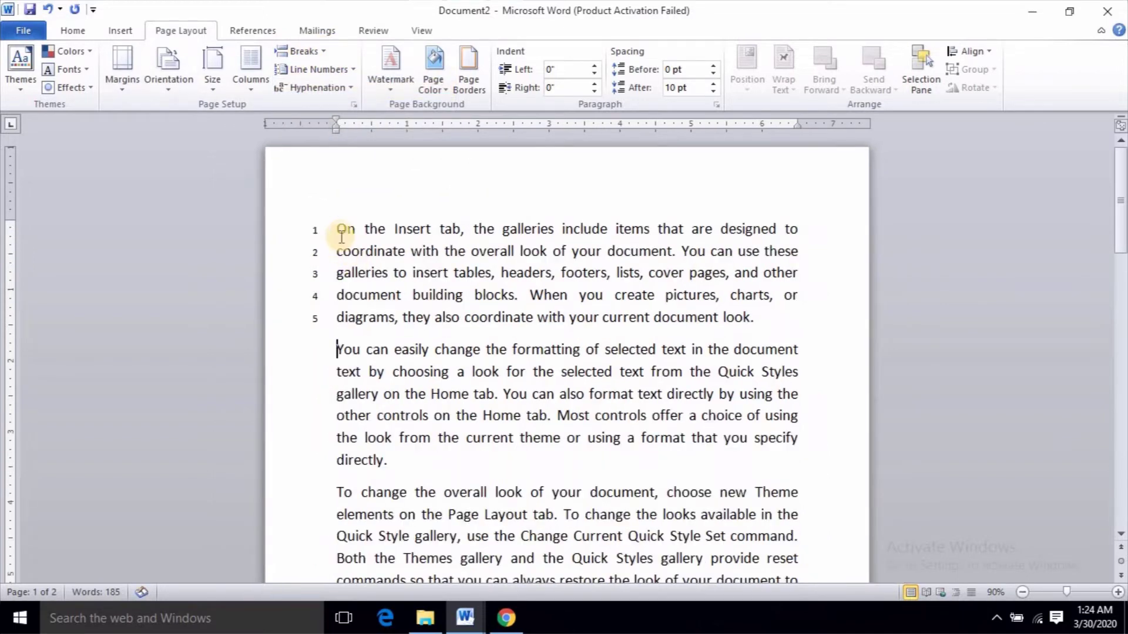
key(ctrl+z)
key(ctrl+y)
key(ctrl+y)
key(ctrl+y)
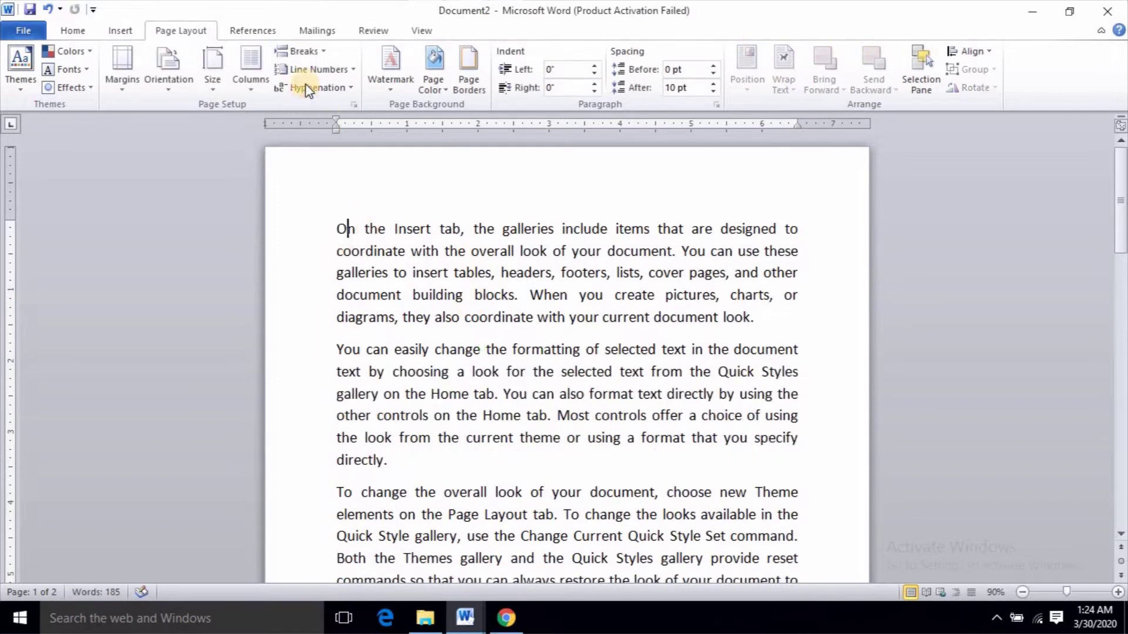
Undo the last break that carries the document onto a second page
click(302, 51)
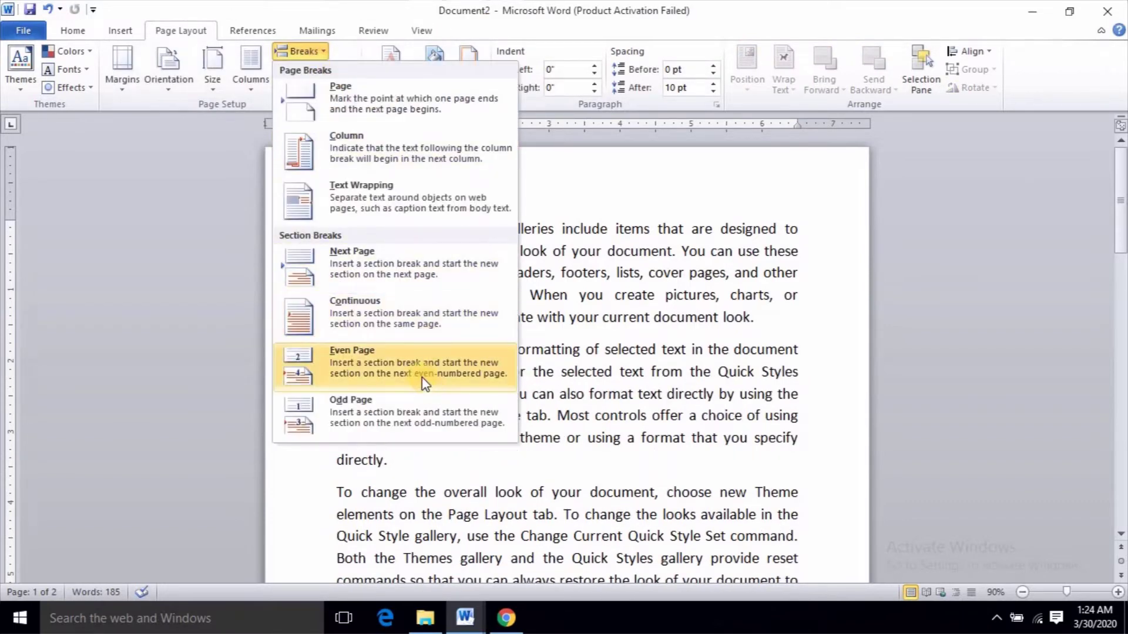
click(517, 370)
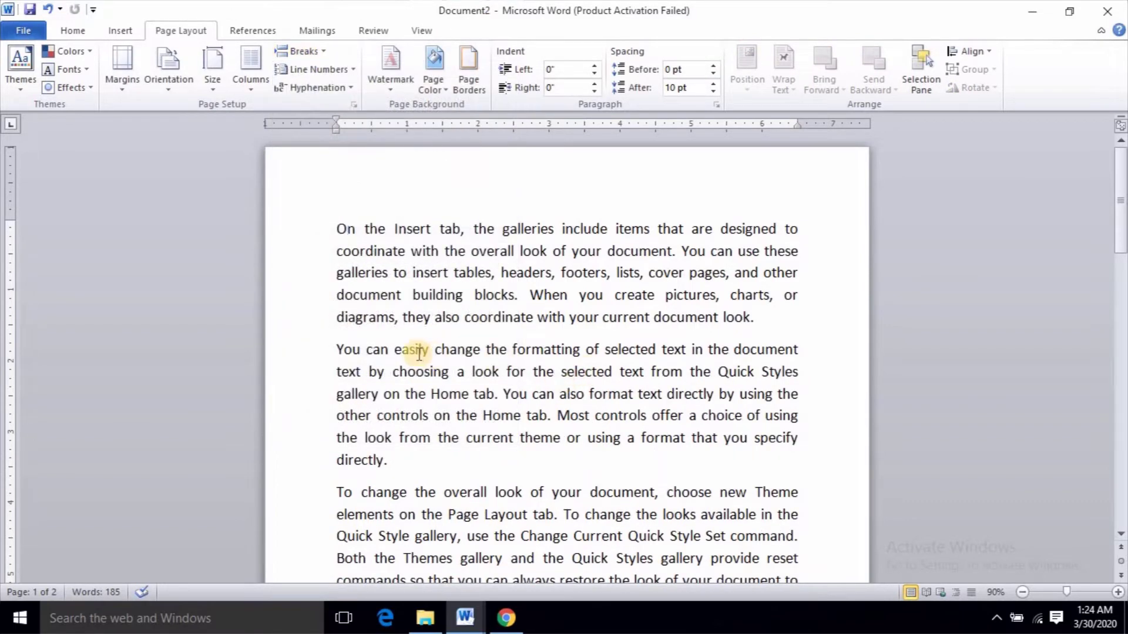
scroll(429, 352, down, 4)
click(445, 254)
key(ctrl+z)
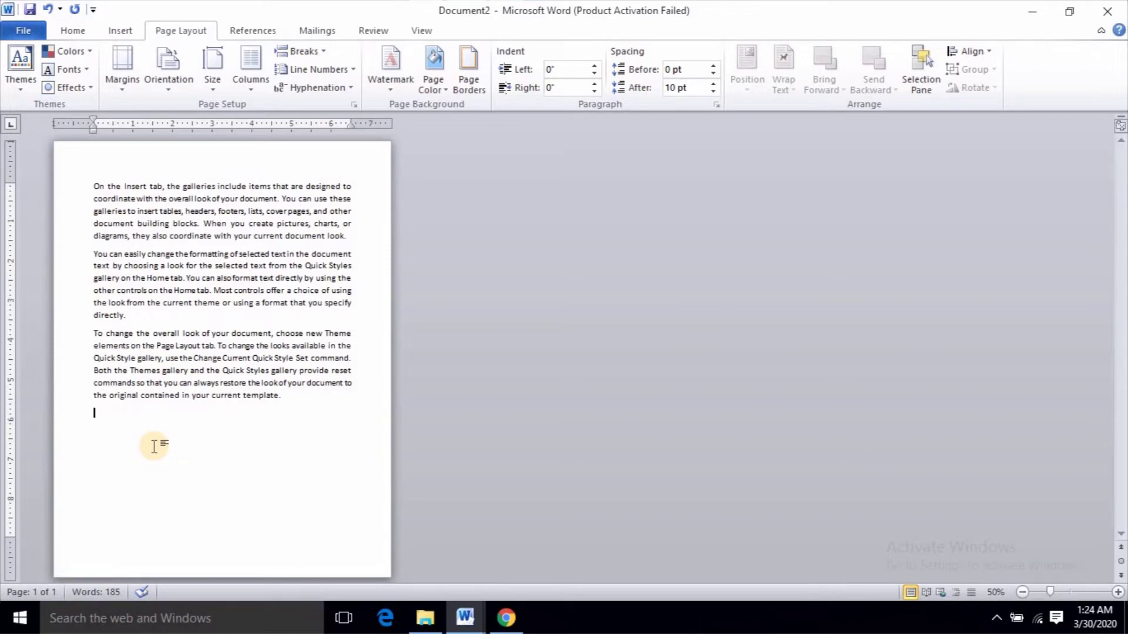
Insert an Odd Page section break below the last paragraph, check the page numbering on both sides, and undo the break
click(177, 411)
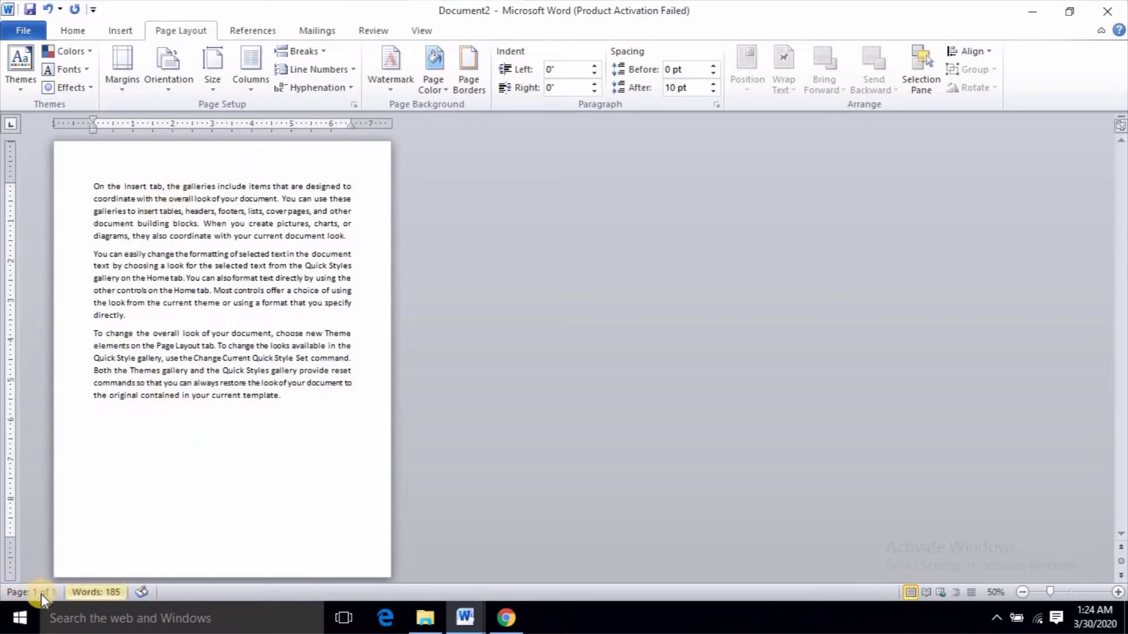
click(320, 51)
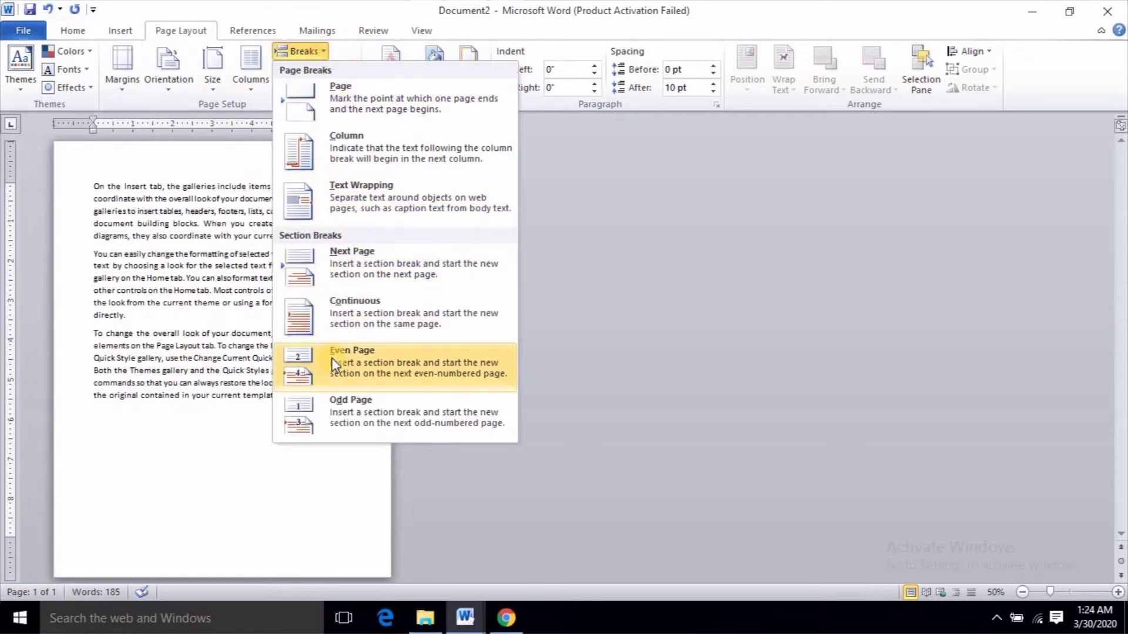
click(337, 414)
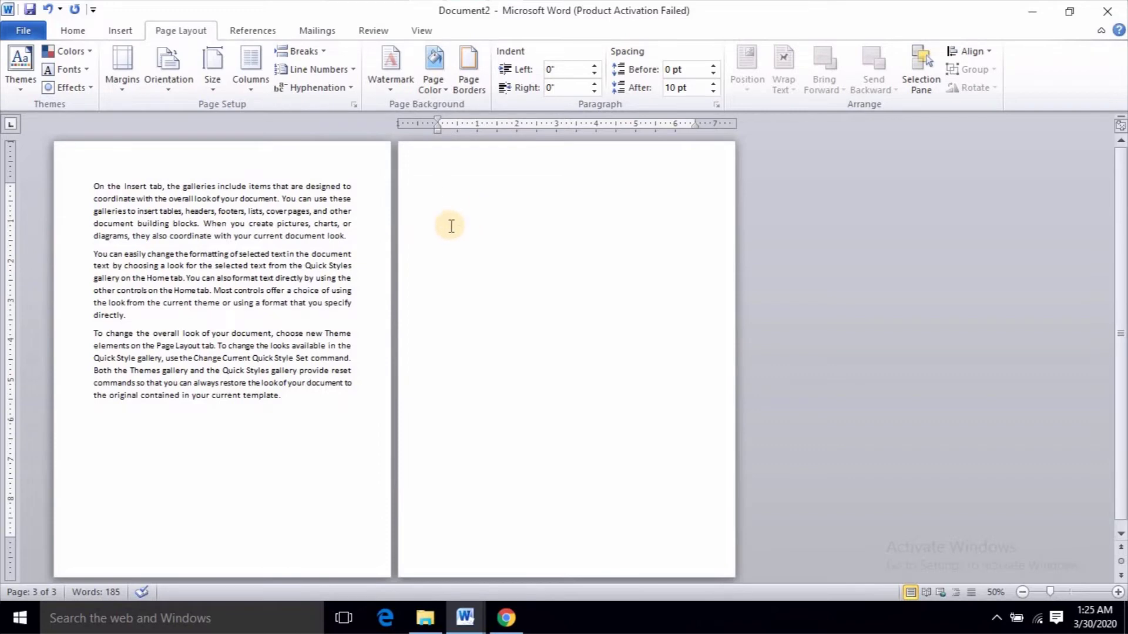
click(199, 199)
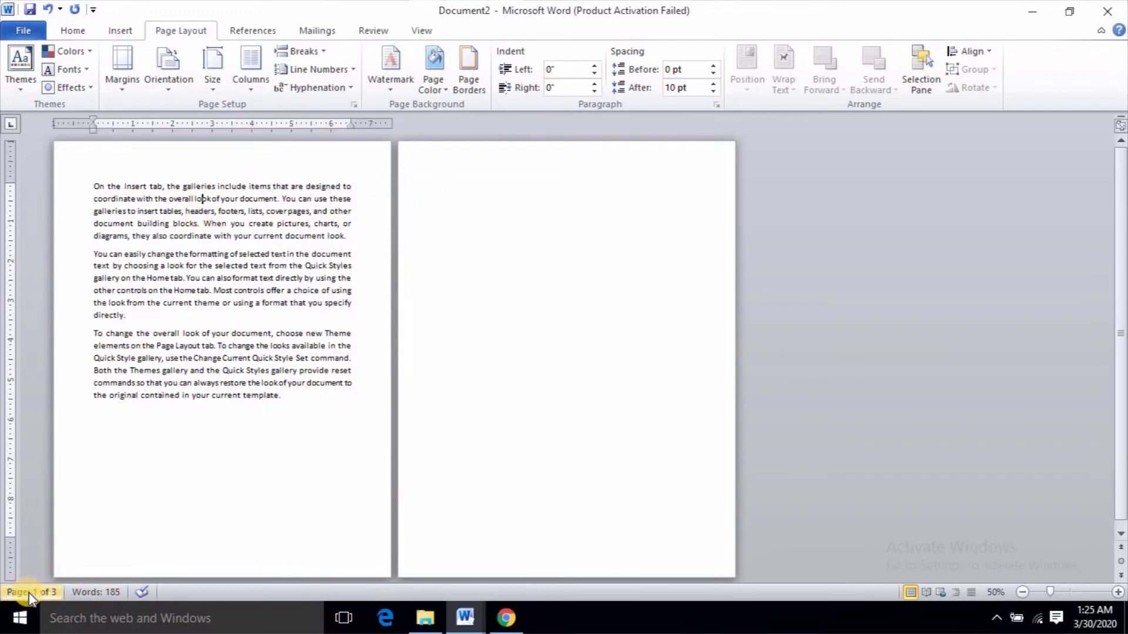
click(411, 399)
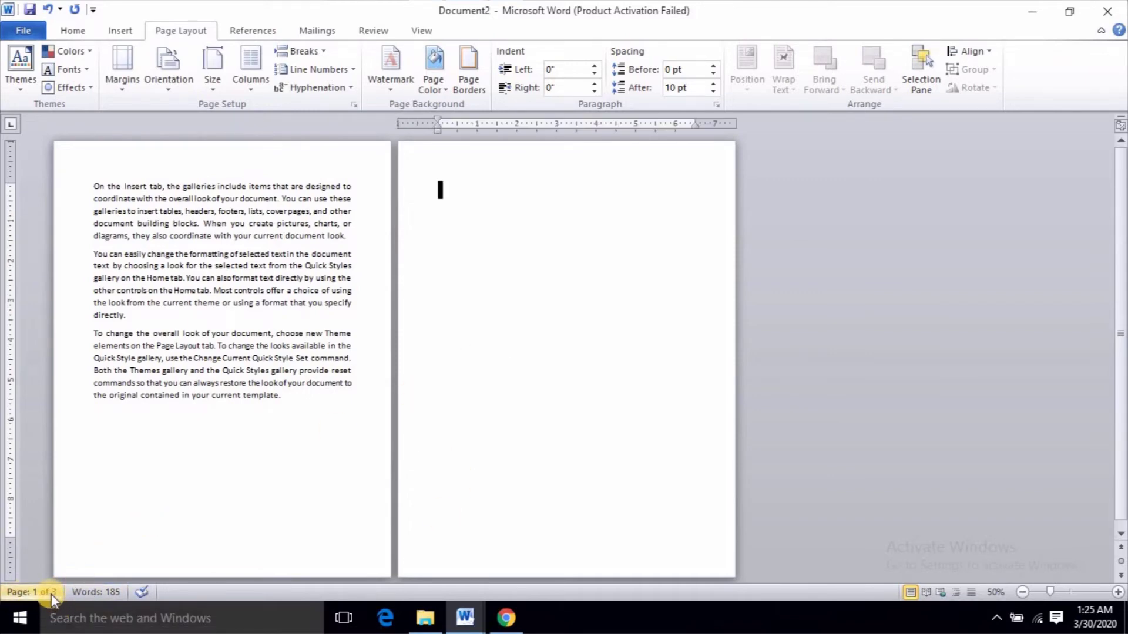
click(280, 396)
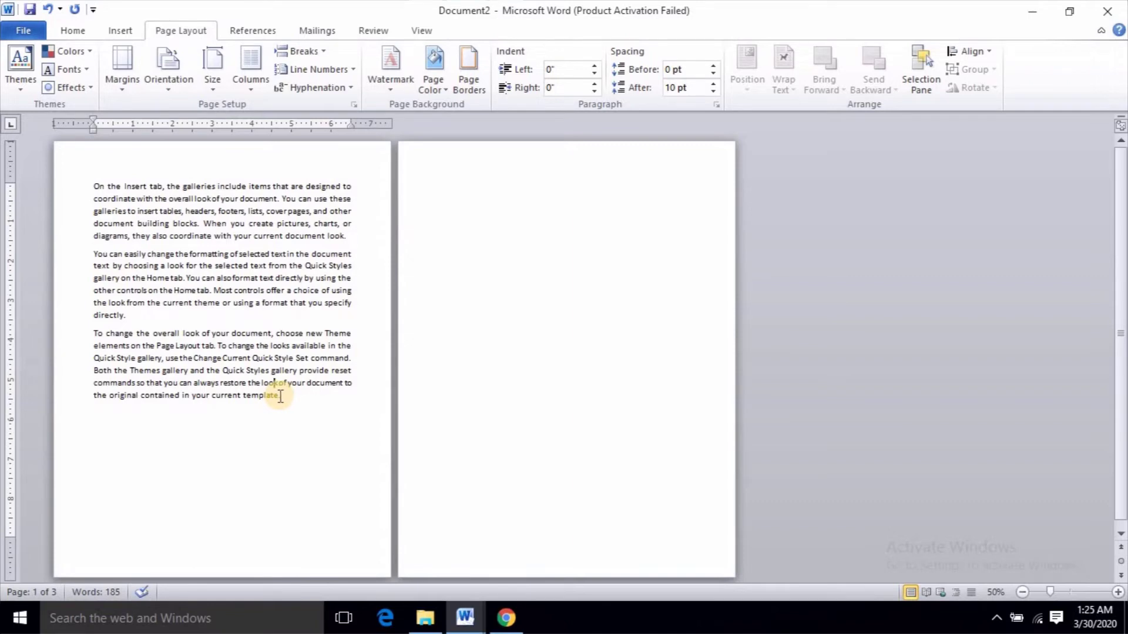
key(Return)
click(316, 69)
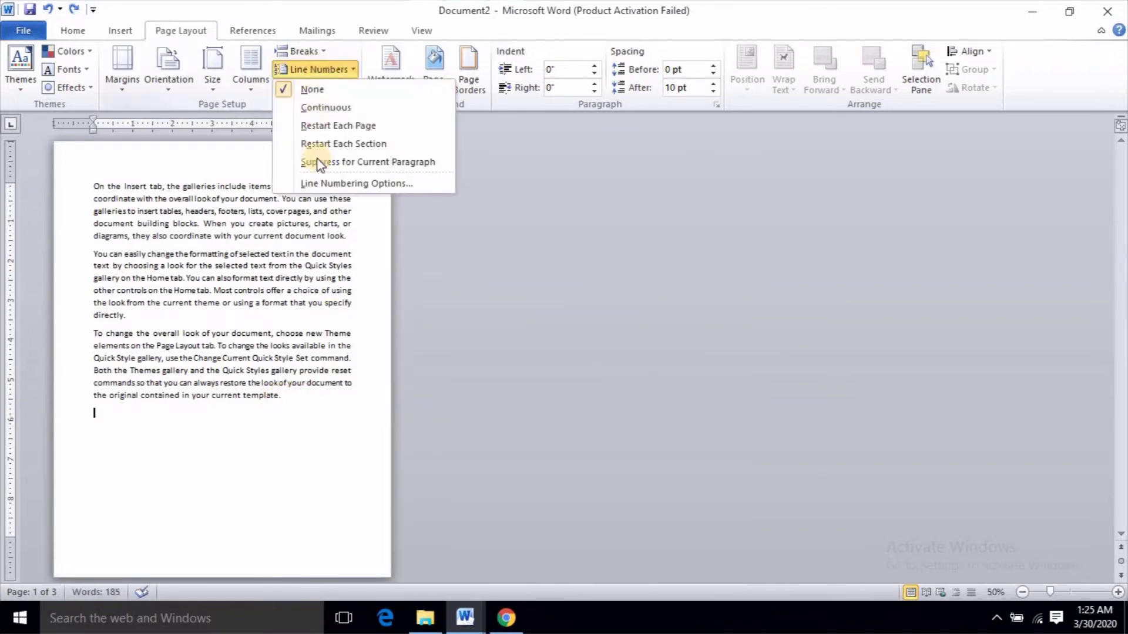
click(316, 51)
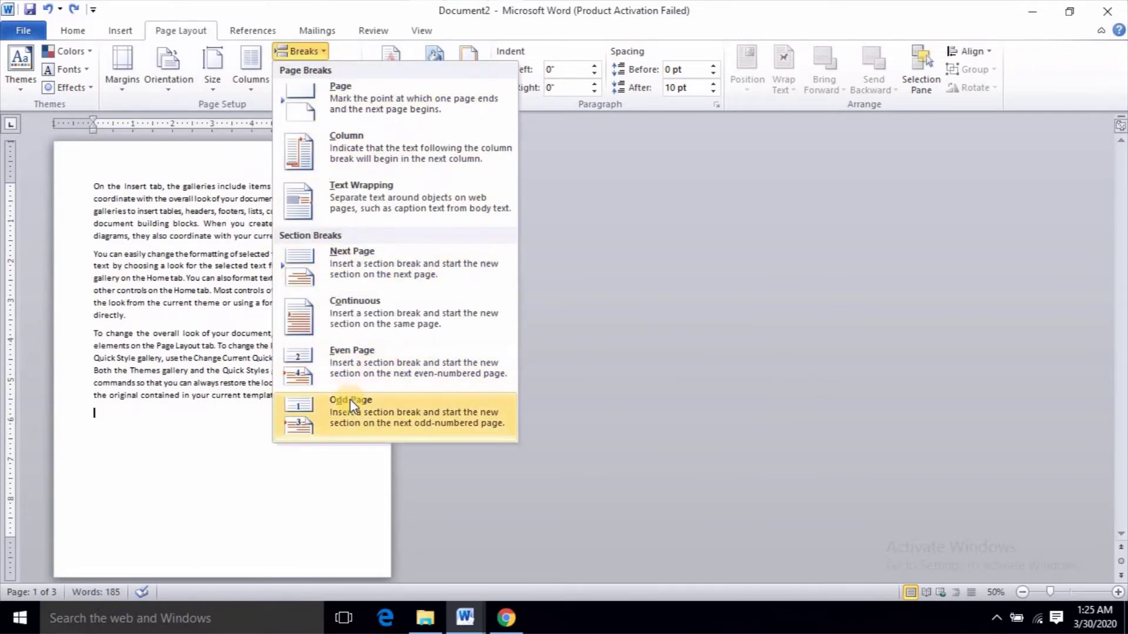
click(226, 475)
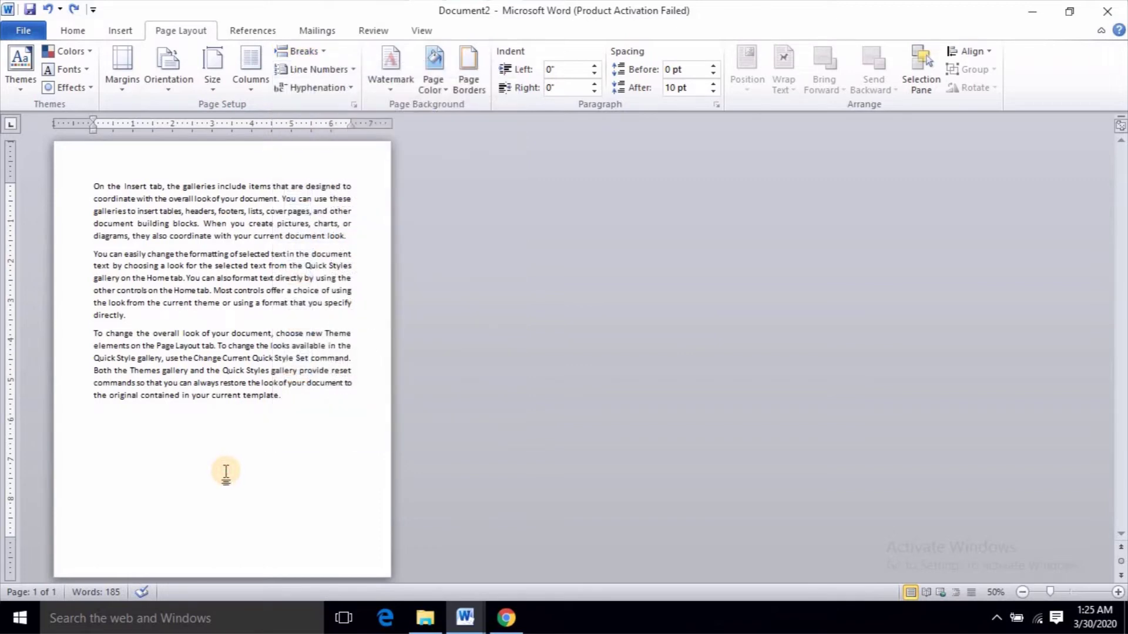
Insert an Even Page section break below the last paragraph and undo it
click(301, 51)
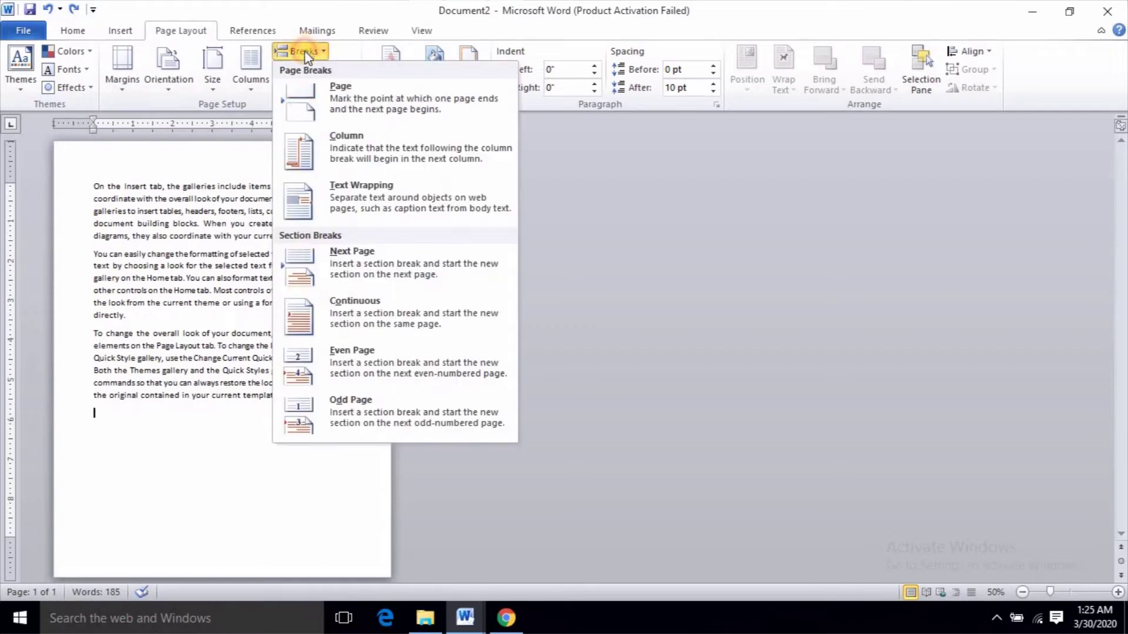
click(347, 356)
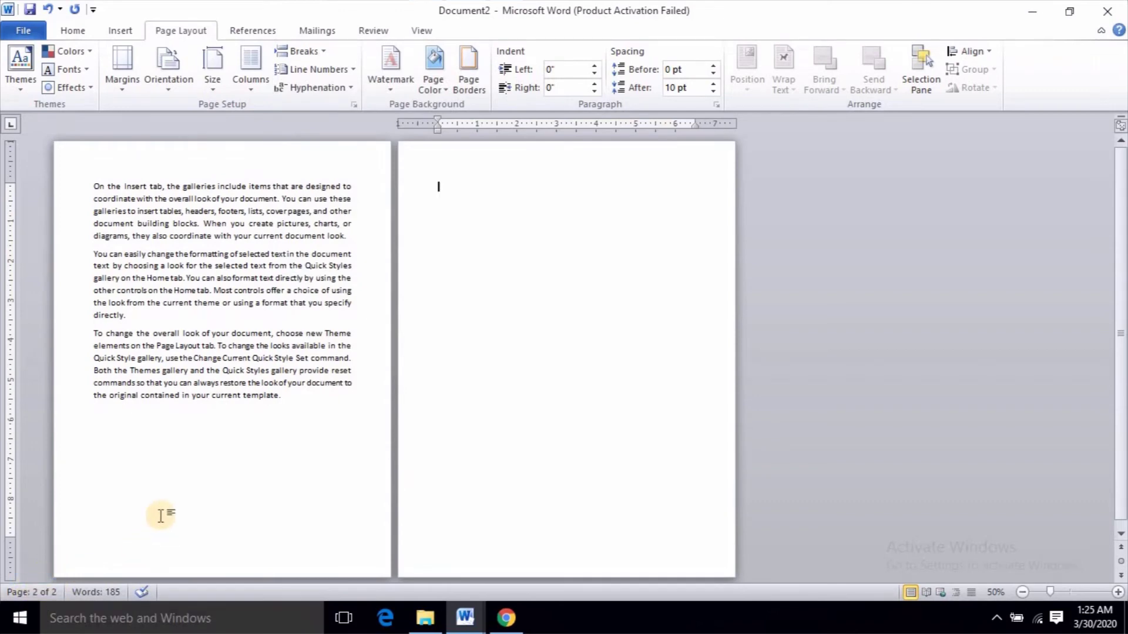
key(ctrl+z)
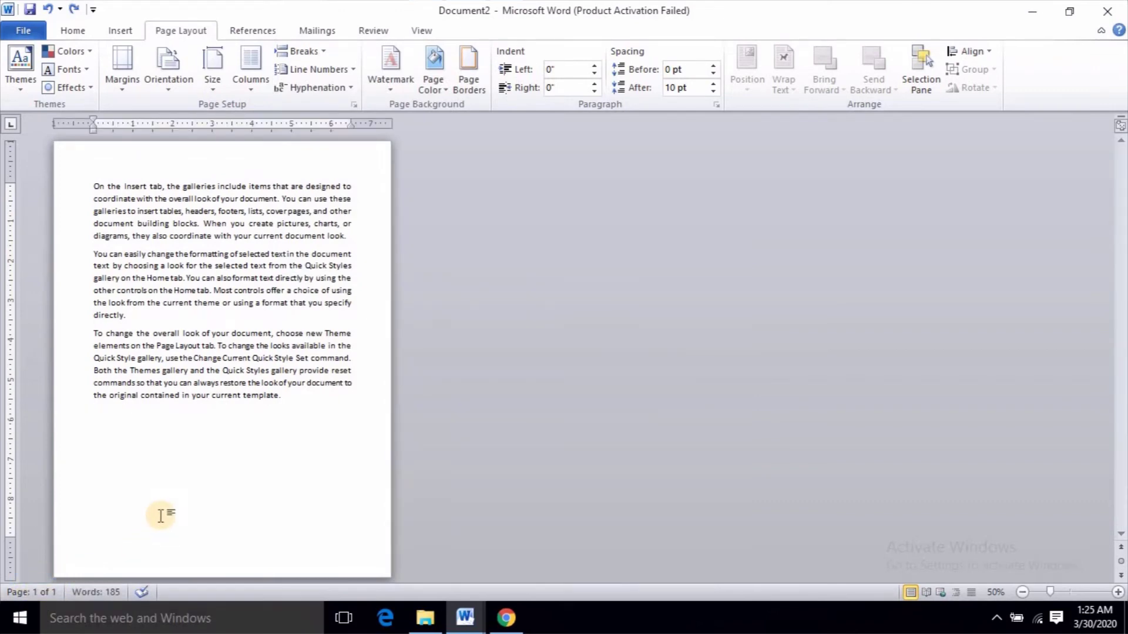
click(307, 52)
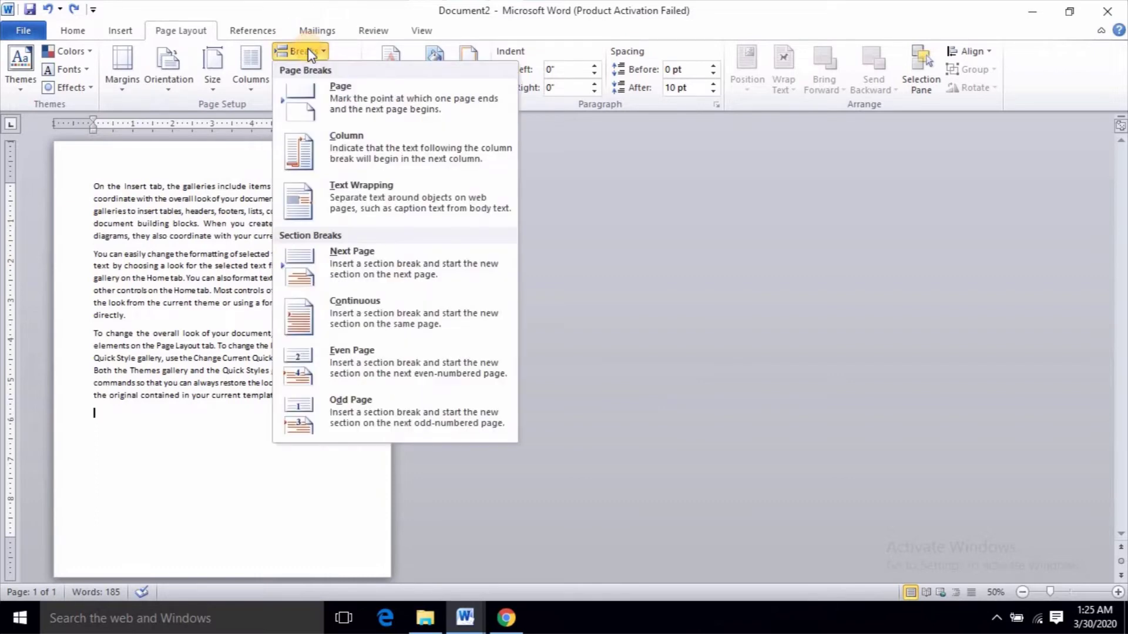
click(194, 433)
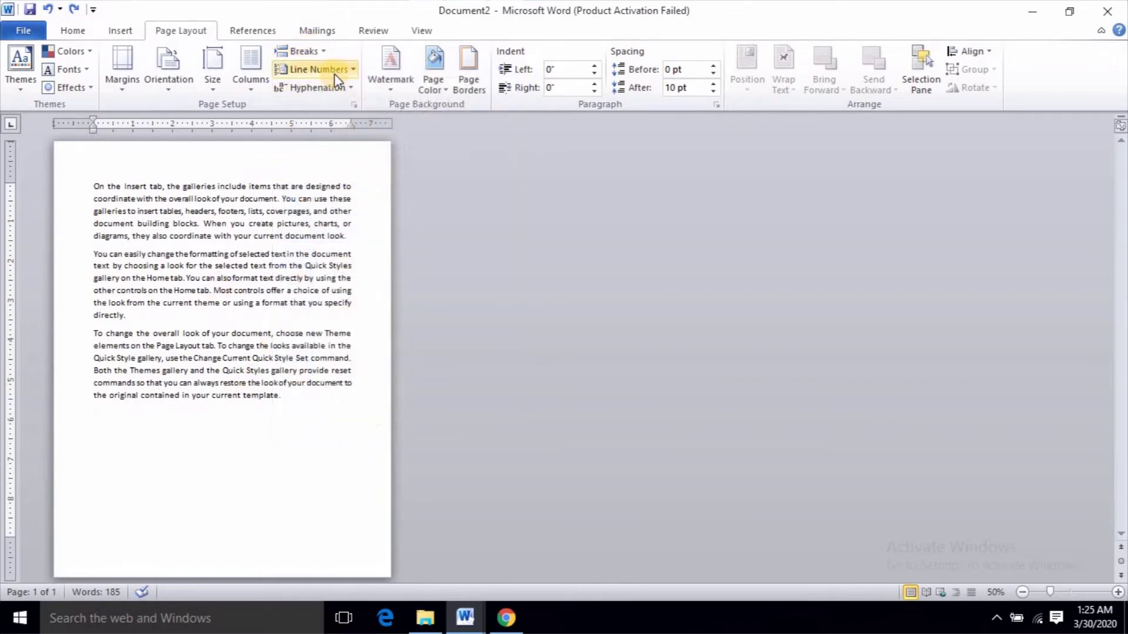
Turn on continuous line numbering for the one-page document
scroll(287, 298, up, 4)
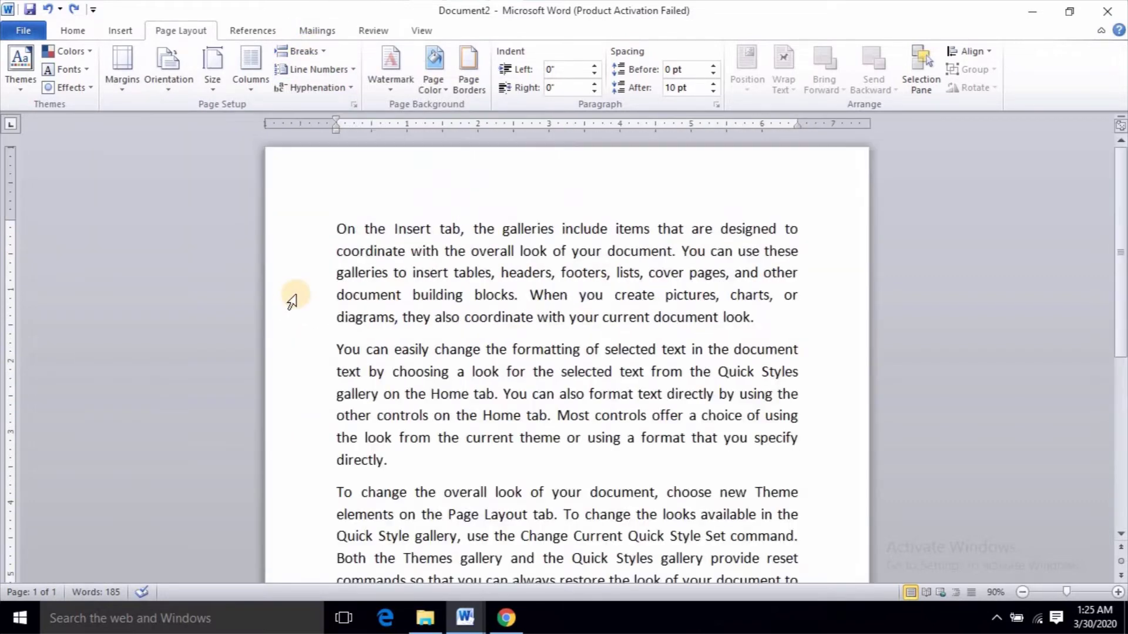
scroll(326, 276, down, 2)
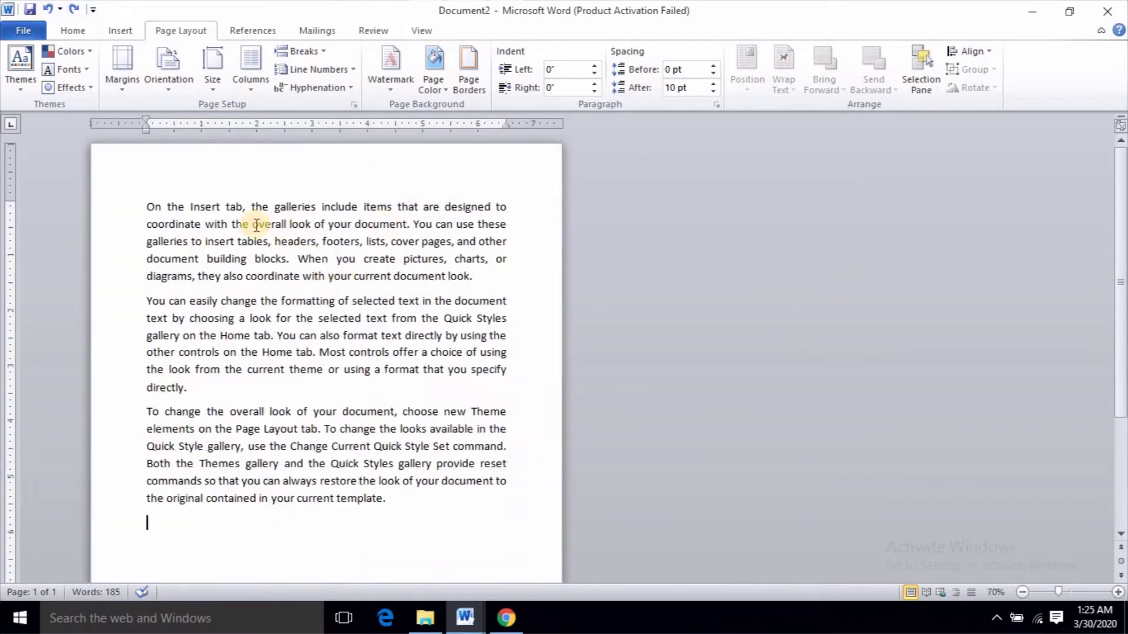
click(333, 73)
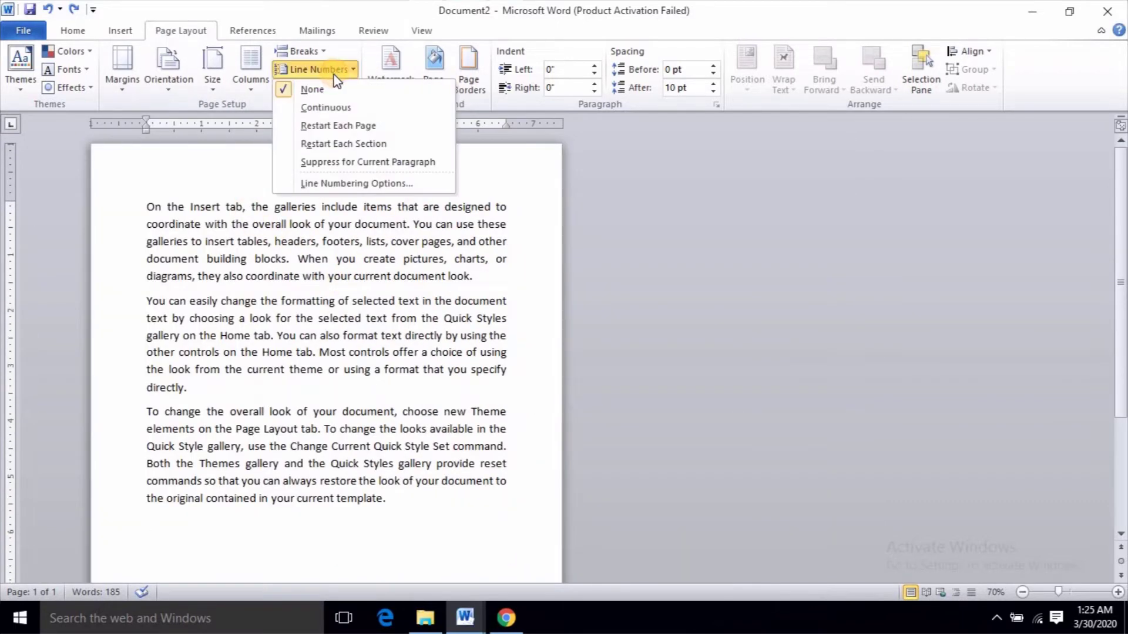
click(322, 107)
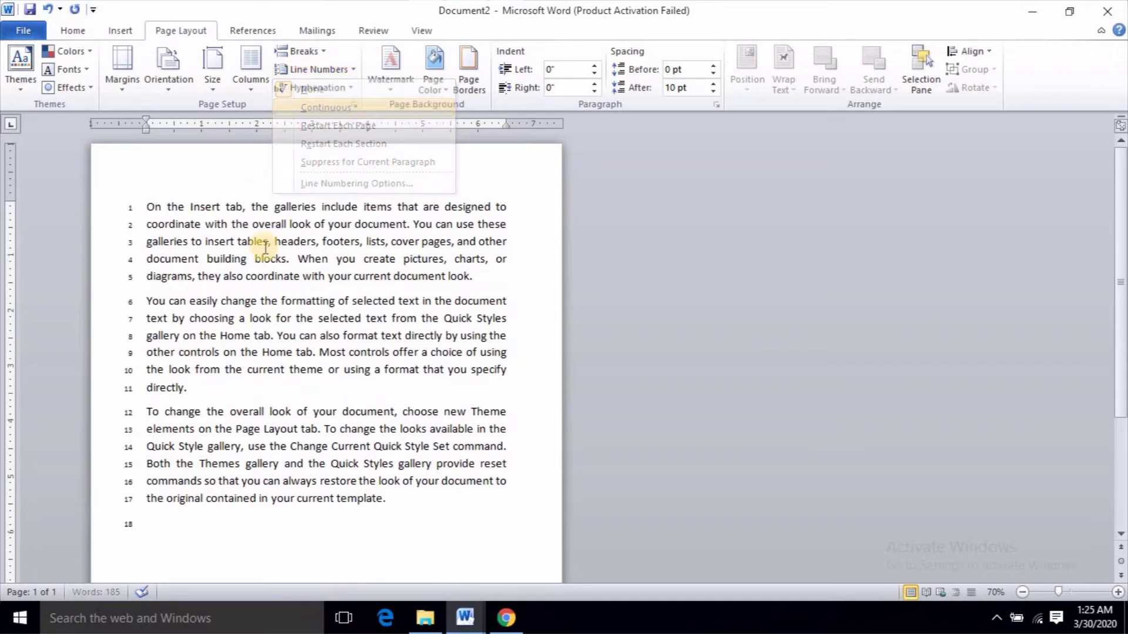
Add blank lines below the last paragraph until the document runs onto a second page
scroll(217, 372, down, 2)
click(176, 449)
key(Return)
key(Return)
key(Return)
key(Return)
key(Return)
key(Return)
key(Return)
key(Return)
key(Return)
key(Return)
key(Return)
key(Return)
key(Return)
key(Return)
key(Return)
key(Return)
key(Return)
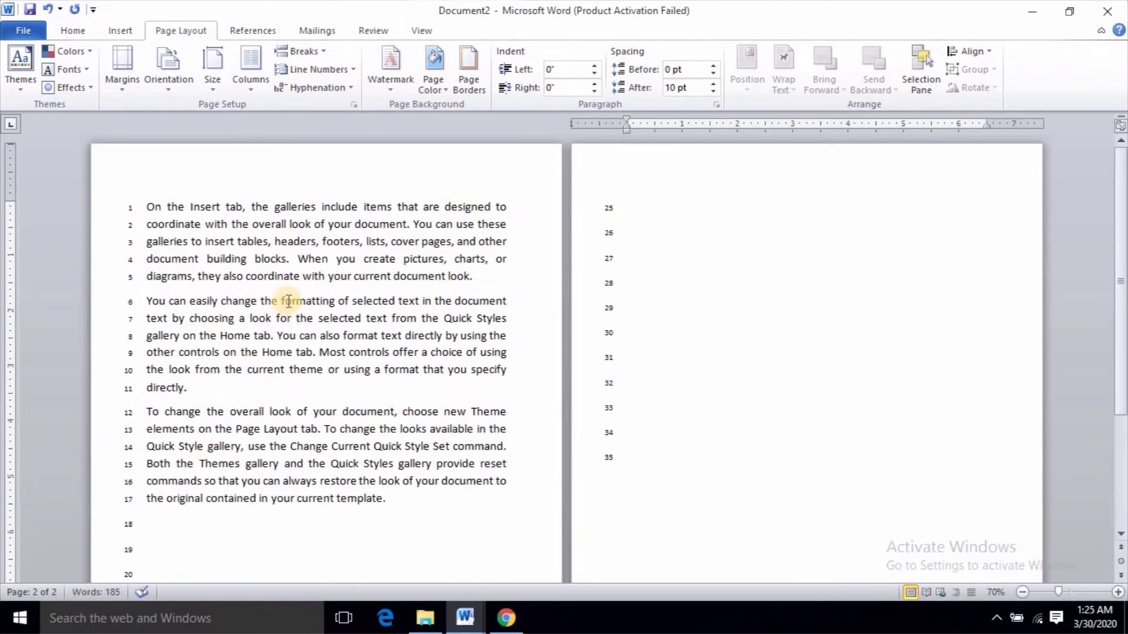
Set the line numbering to restart on each page, compare both pages, and undo that change and the added blank lines
click(323, 70)
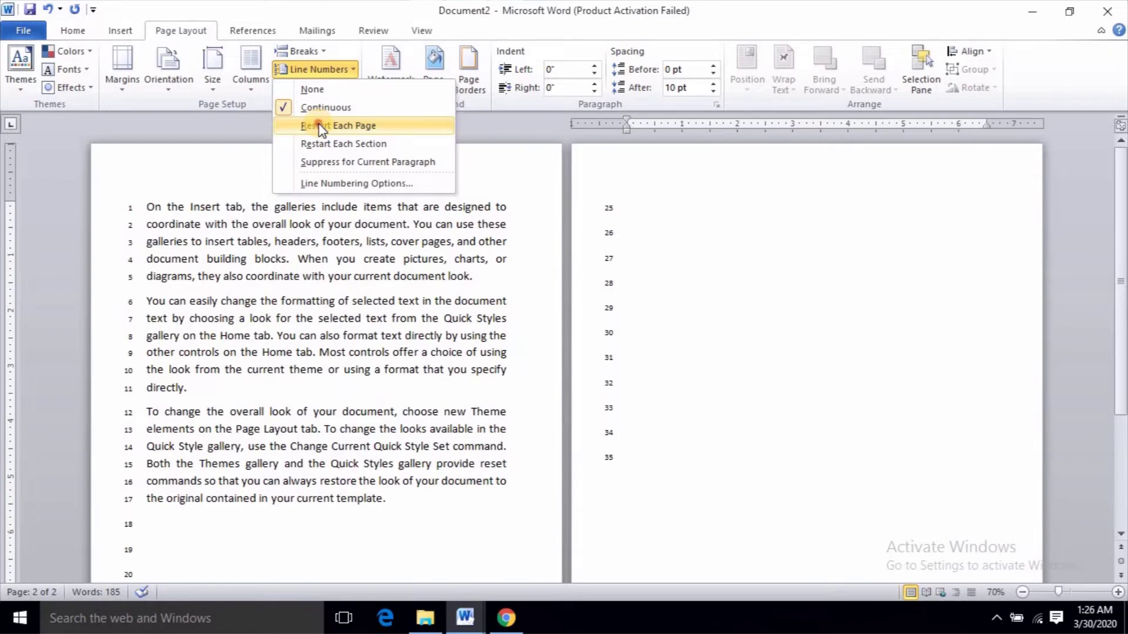
click(320, 127)
click(163, 208)
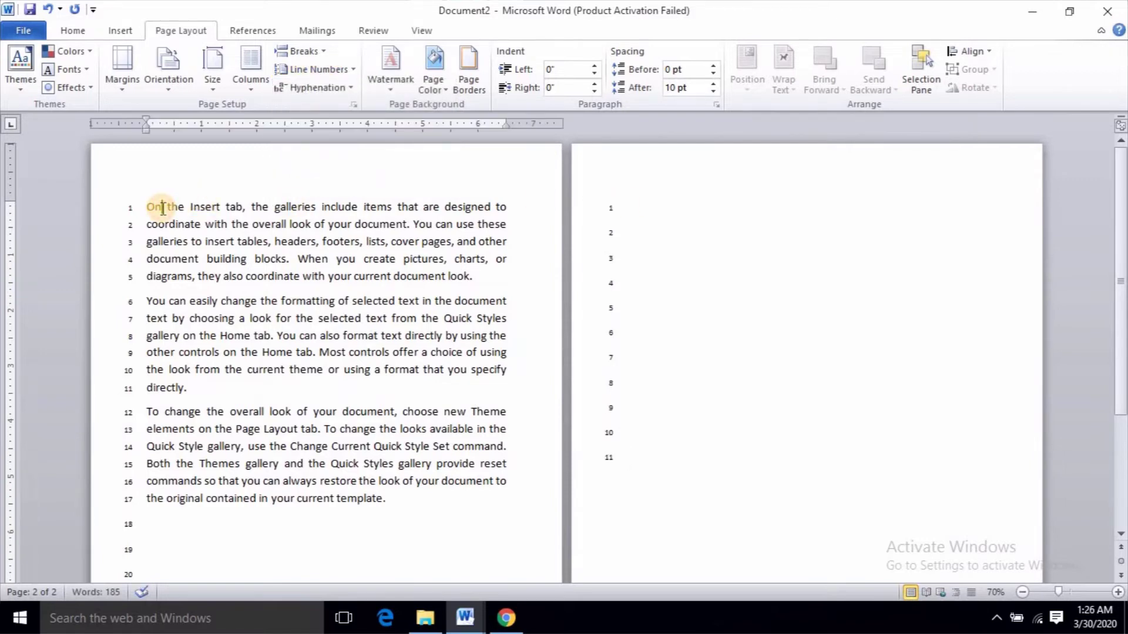
click(671, 208)
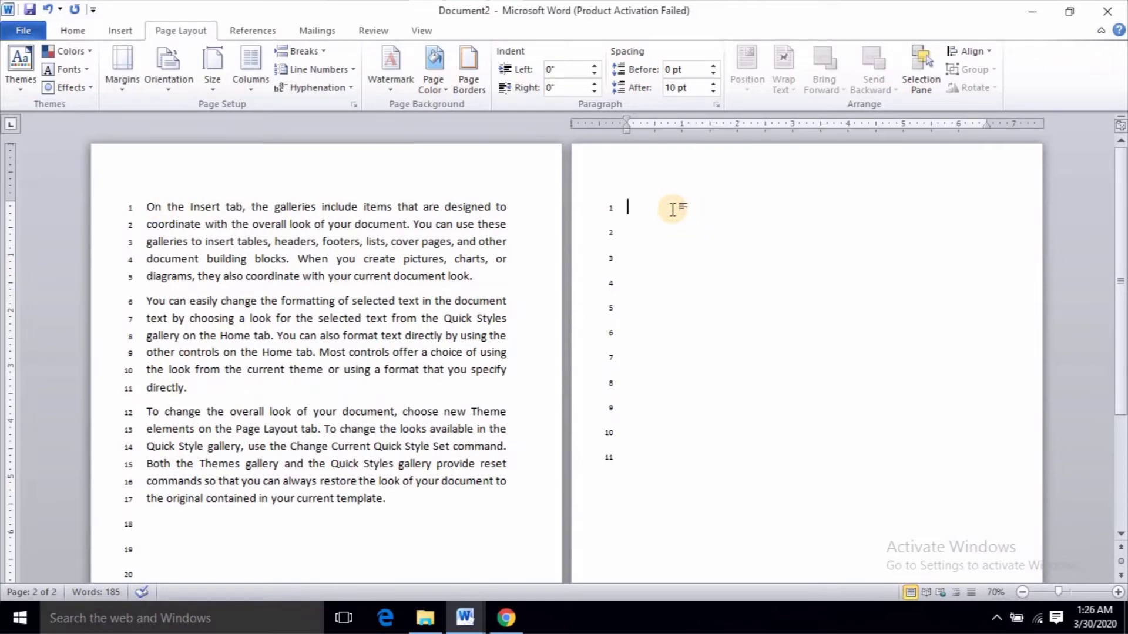
key(ctrl+z)
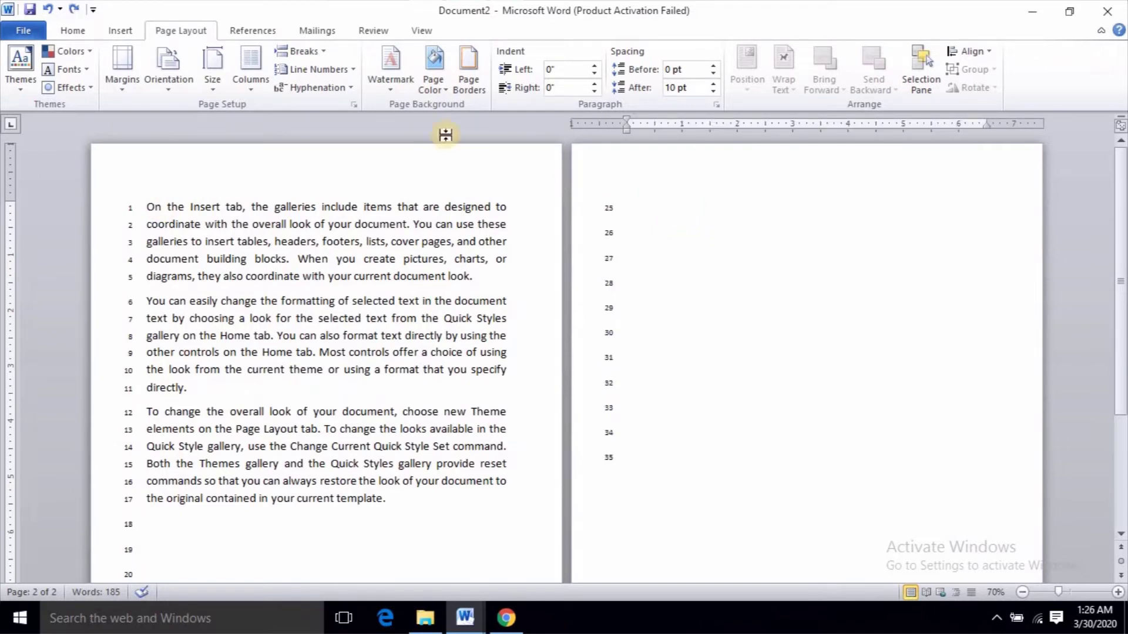
key(ctrl+z)
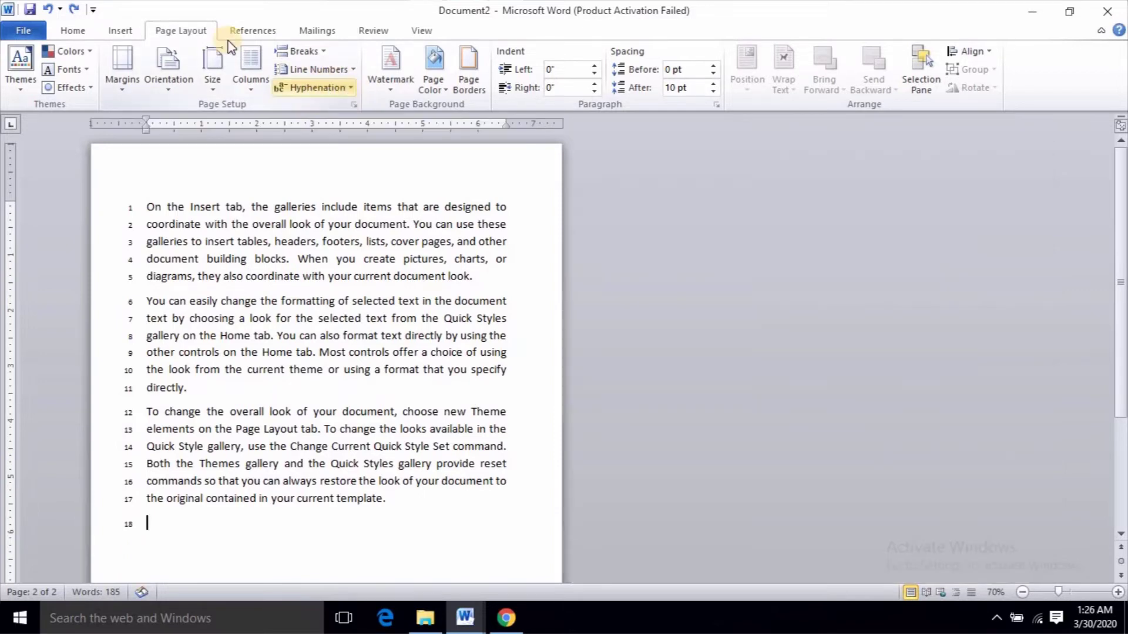
Insert a continuous section break before the third paragraph, which begins "To change the overall look"
click(322, 71)
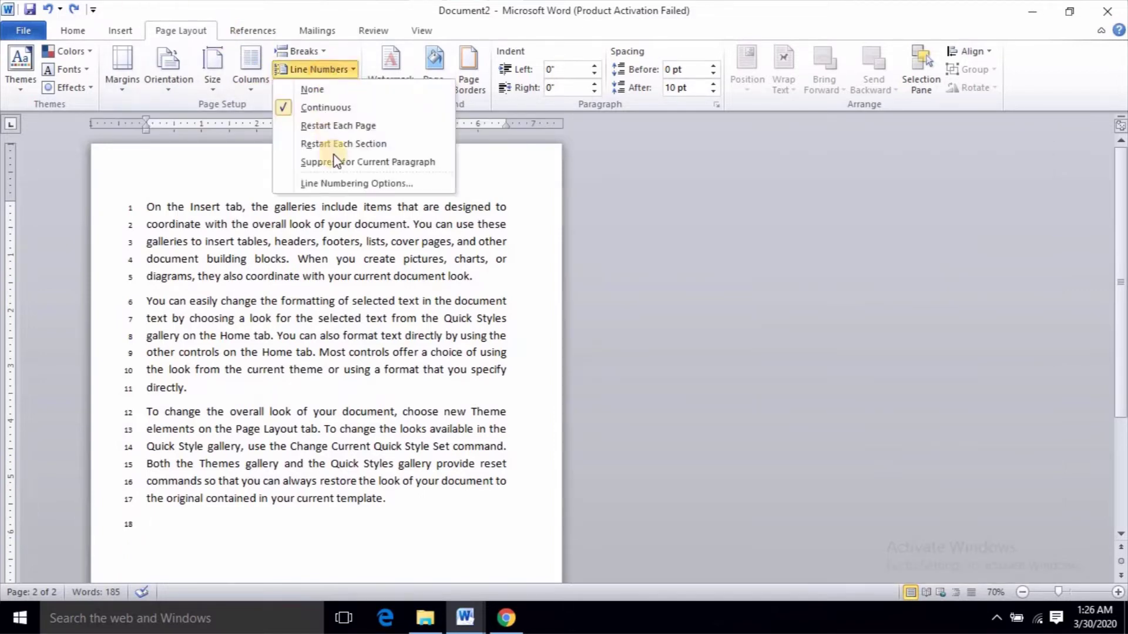
click(301, 257)
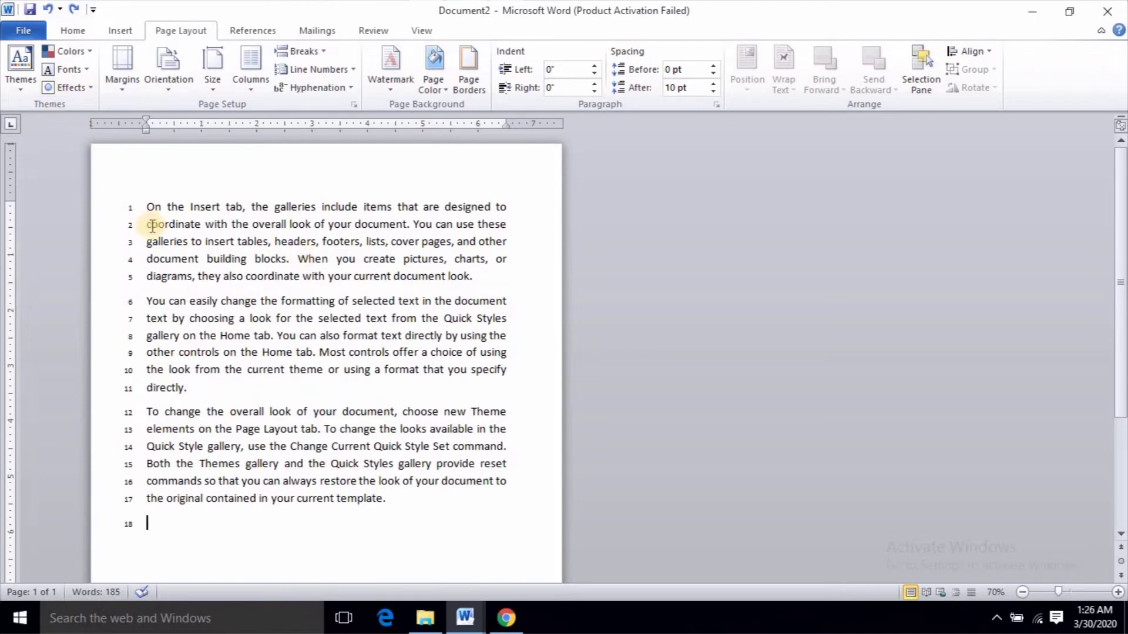
click(145, 411)
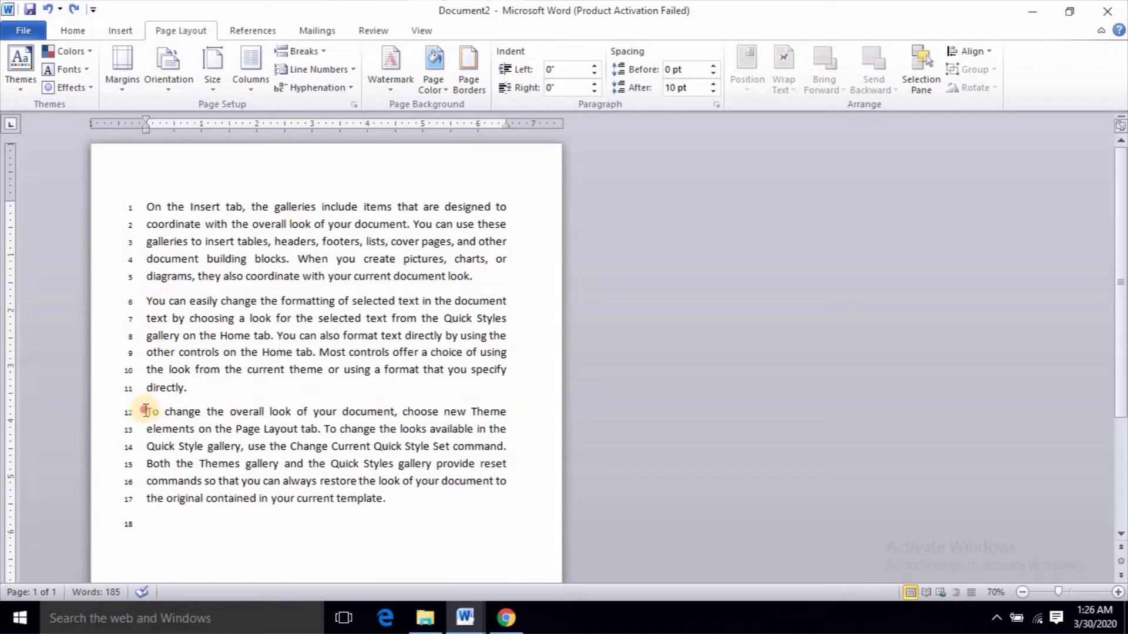
click(316, 53)
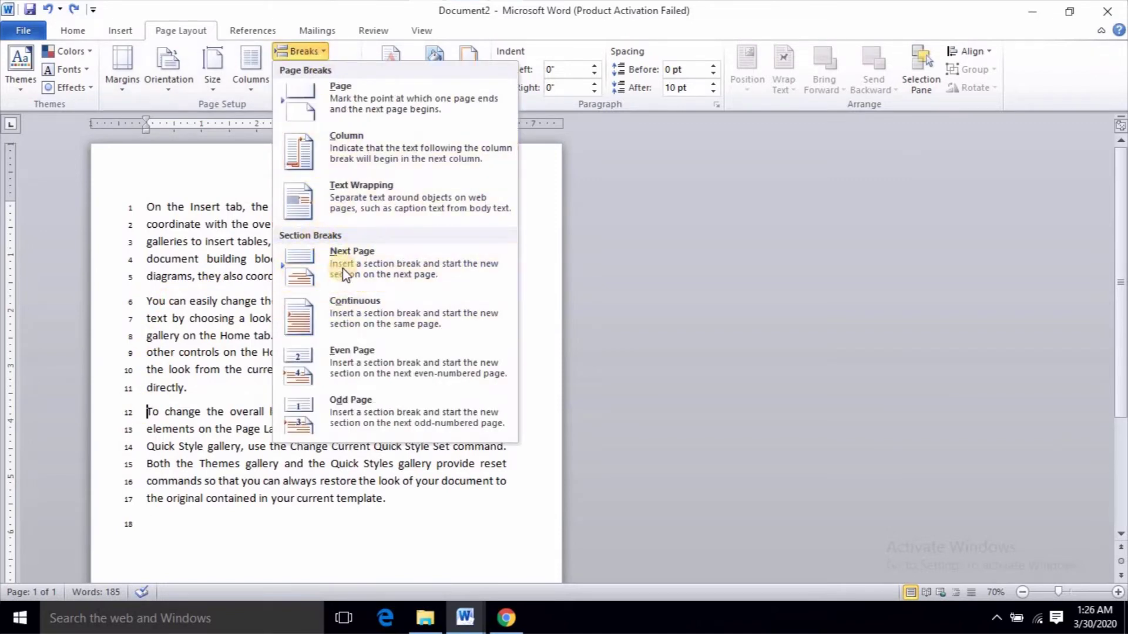
click(332, 320)
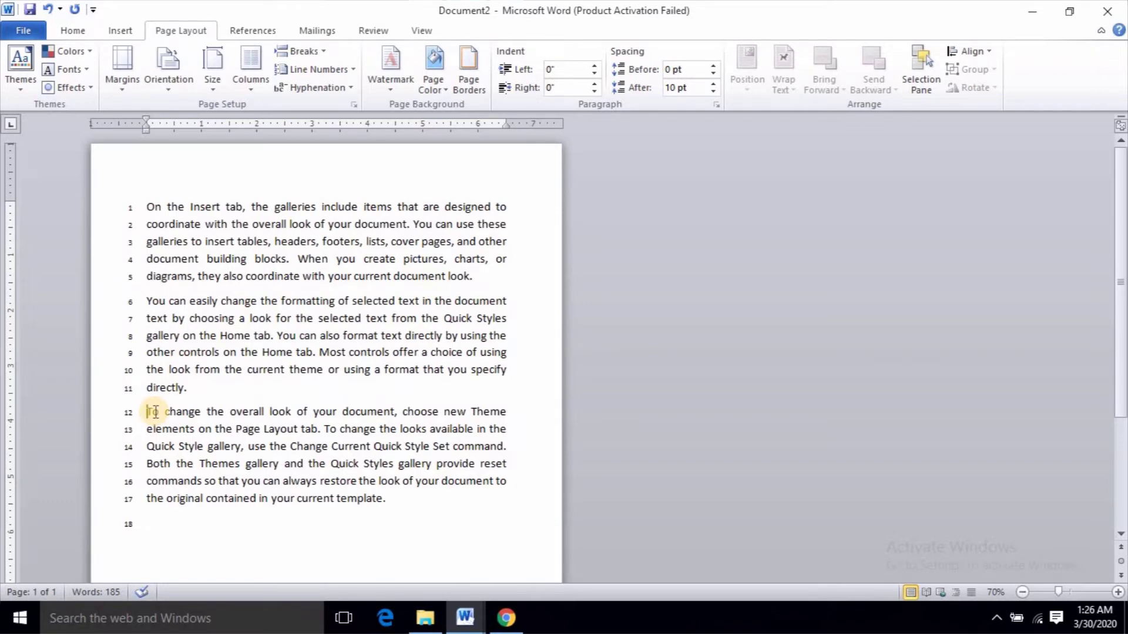
Set the line numbering from the third paragraph on to restart in each section, and undo that change
click(337, 71)
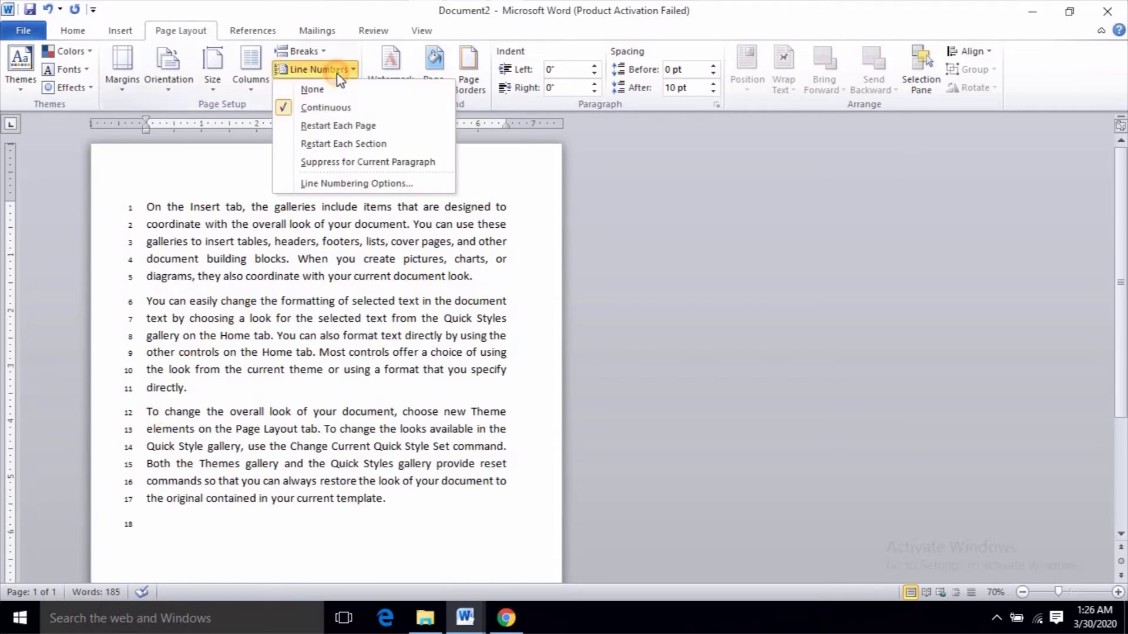
click(326, 145)
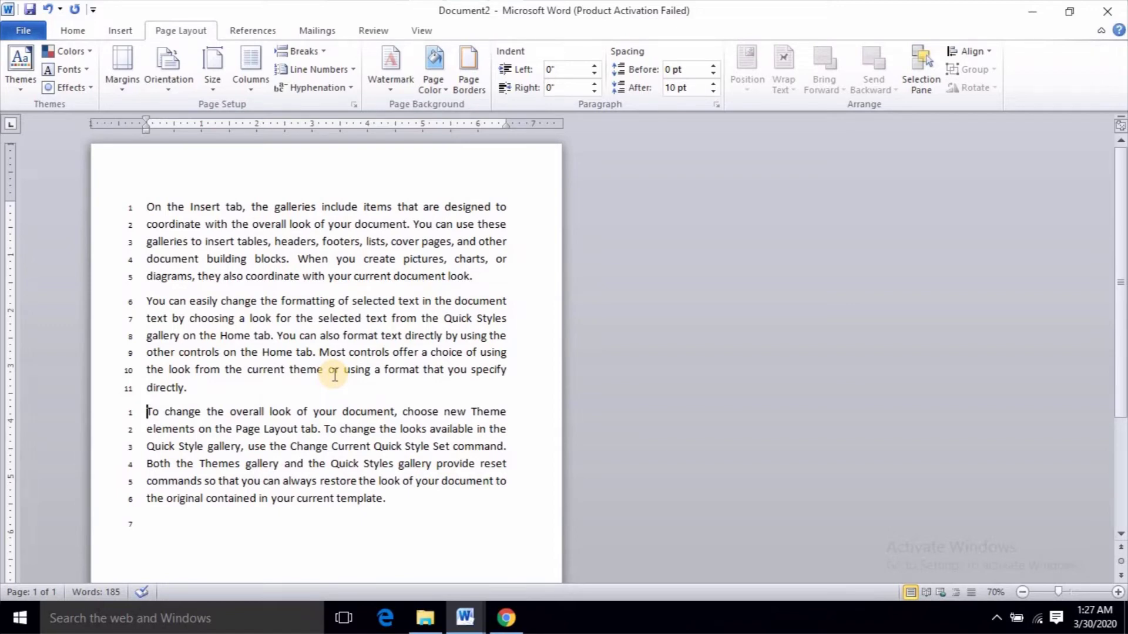
key(ctrl+z)
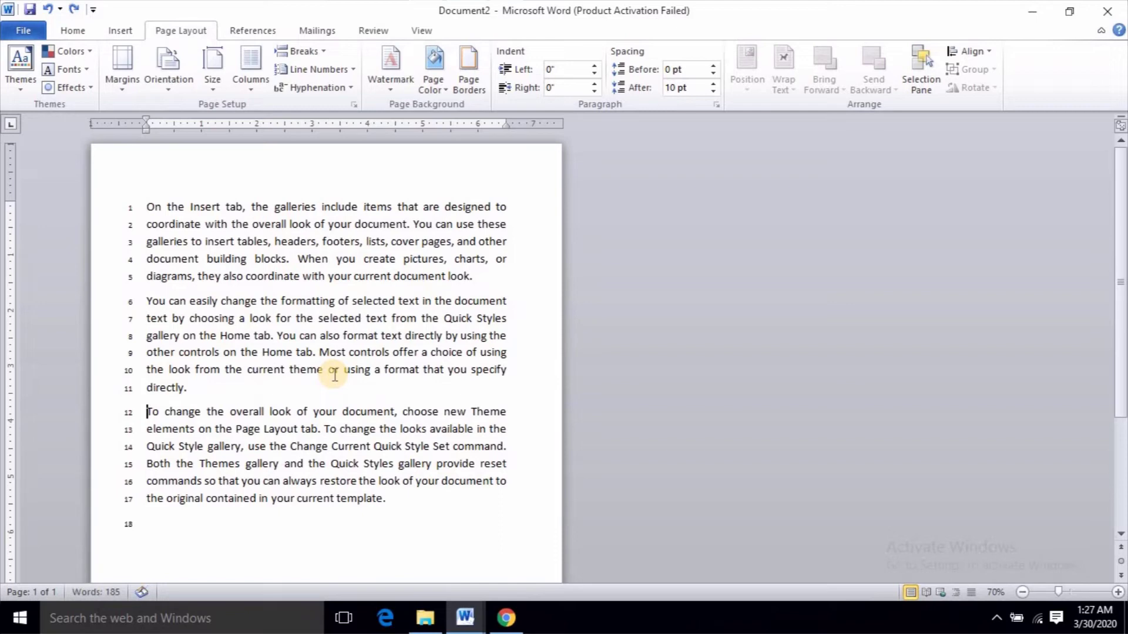
Suppress line numbering for the second paragraph, which begins "You can easily change", and undo that change
click(322, 70)
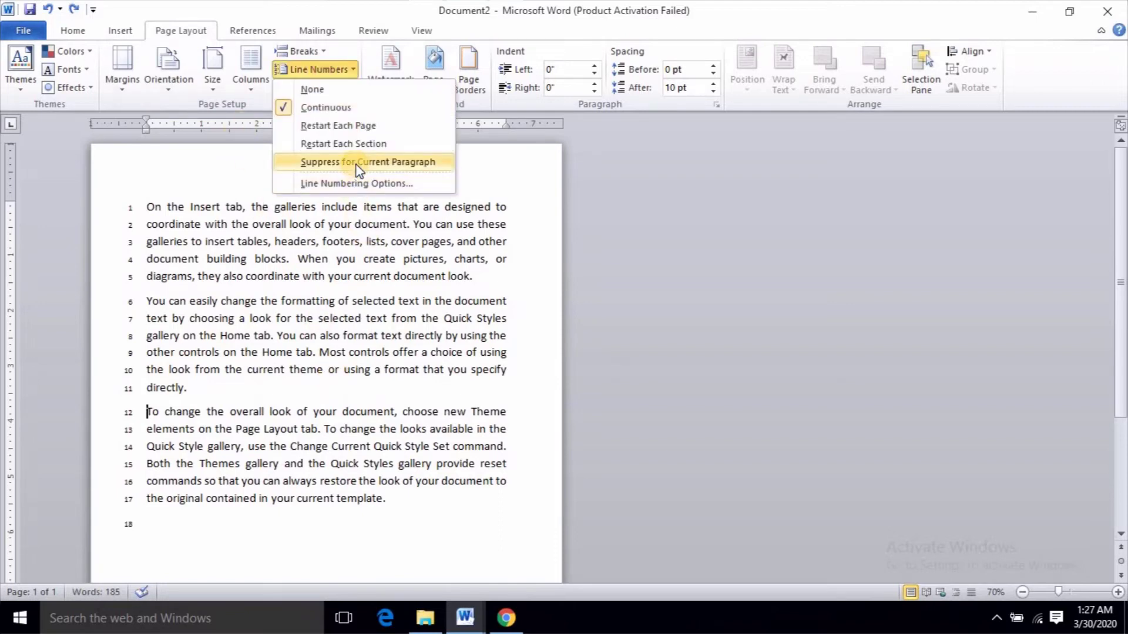
click(285, 354)
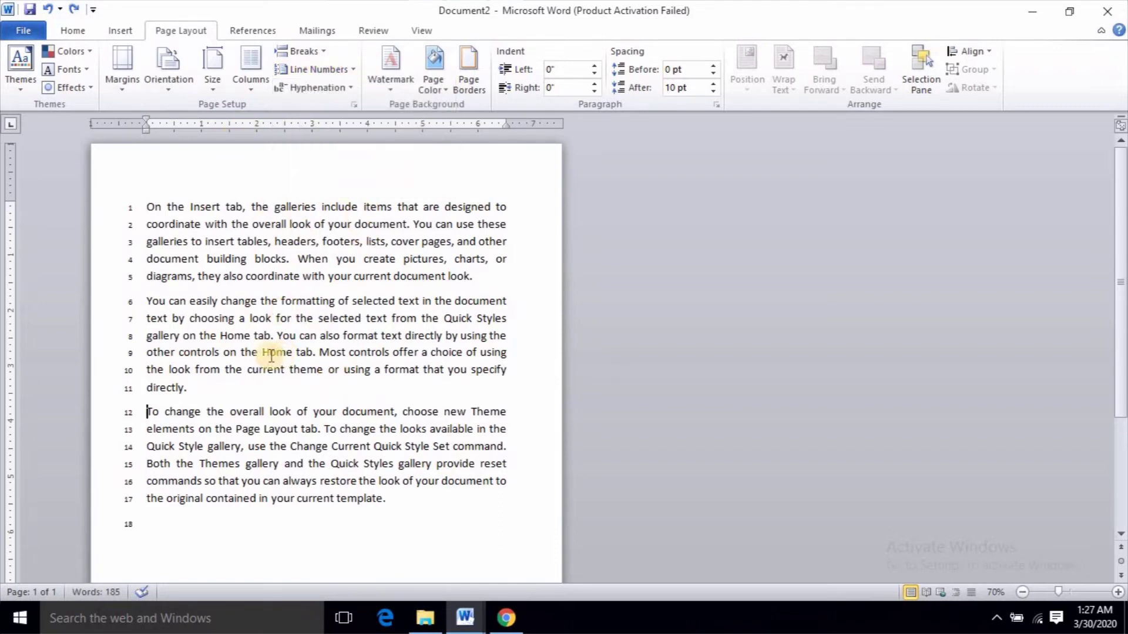
scroll(270, 356, up, 1)
scroll(363, 293, down, 1)
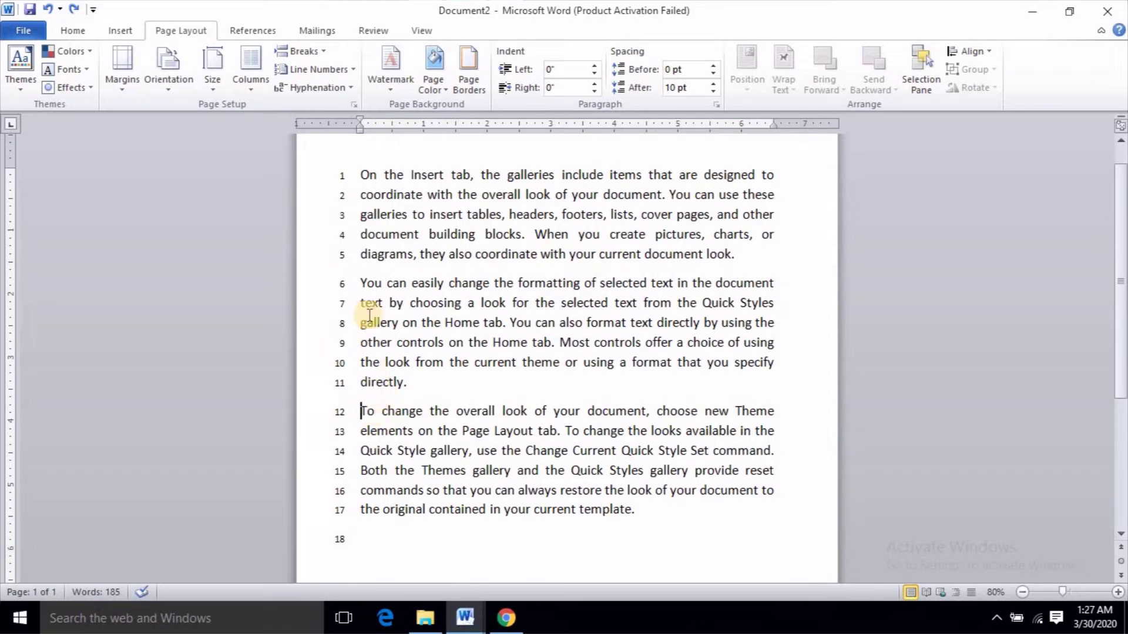
drag(360, 284, 426, 379)
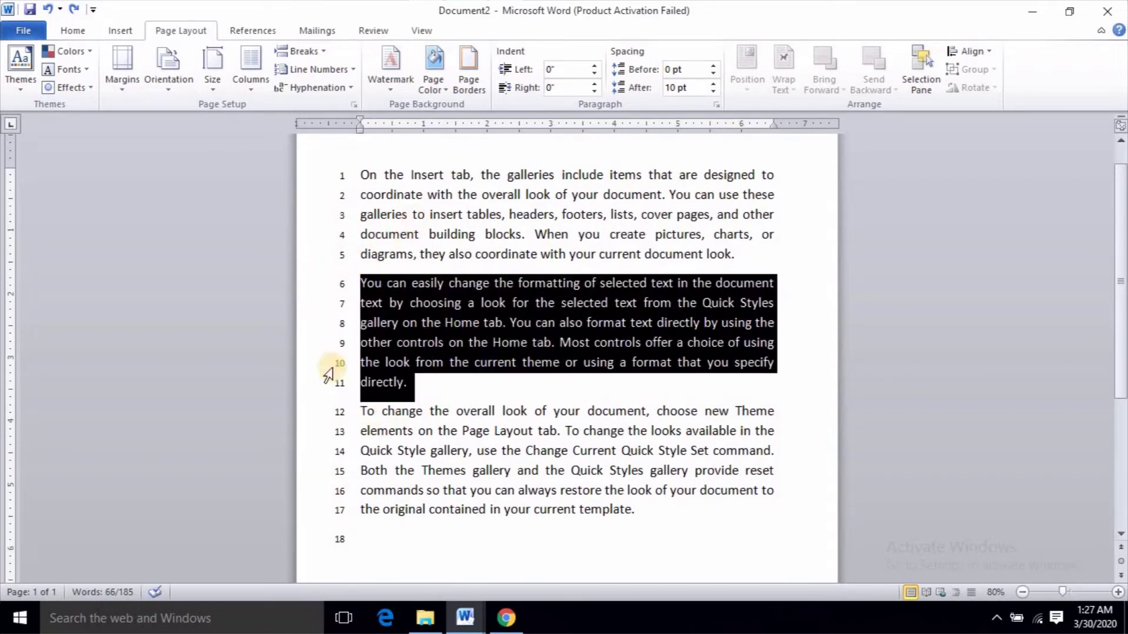
click(351, 76)
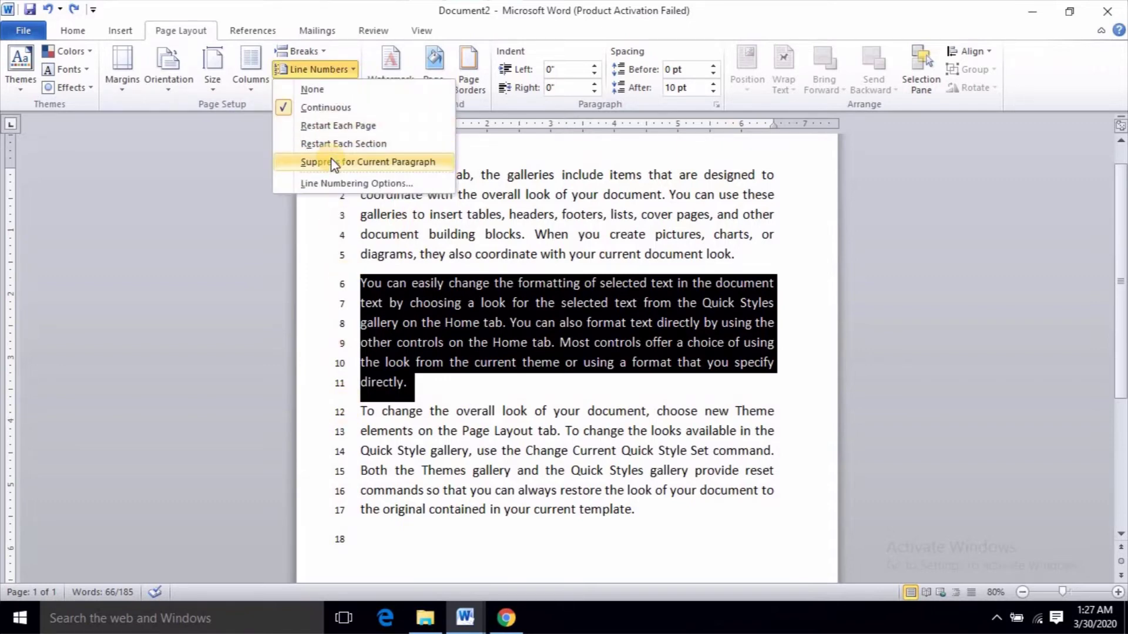
click(332, 165)
click(414, 388)
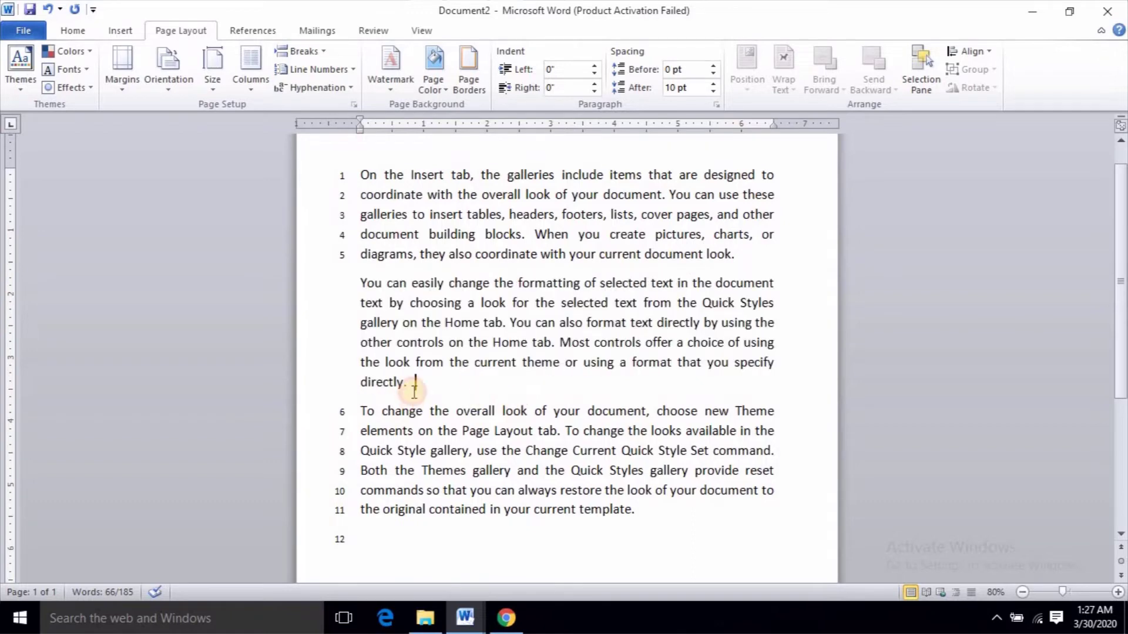
scroll(353, 405, up, 4)
scroll(353, 408, up, 3)
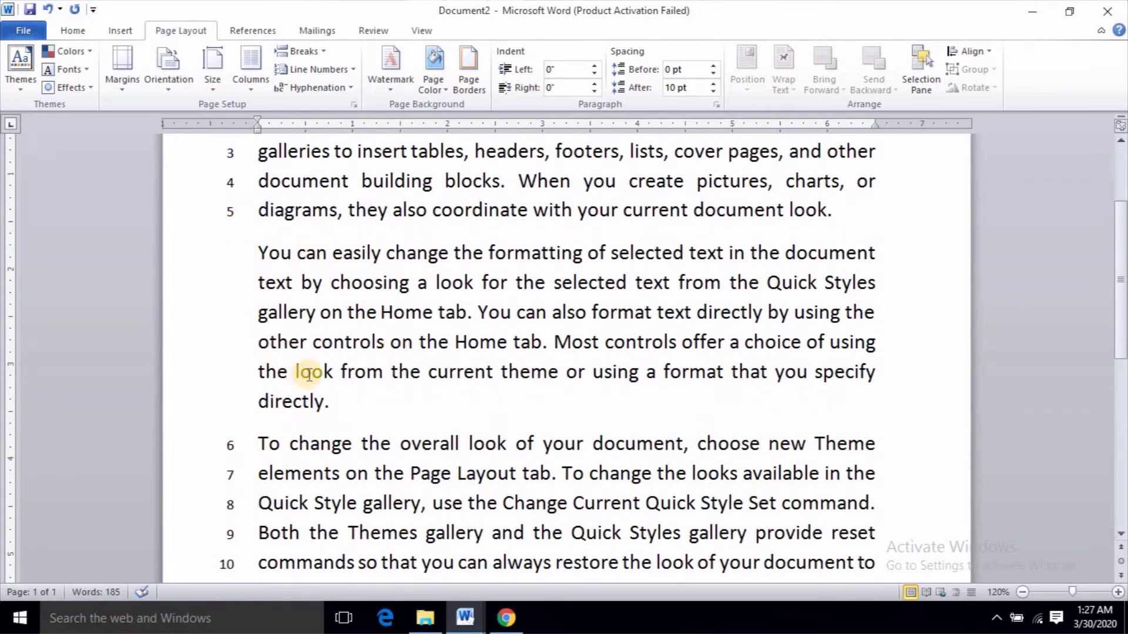
key(ctrl+z)
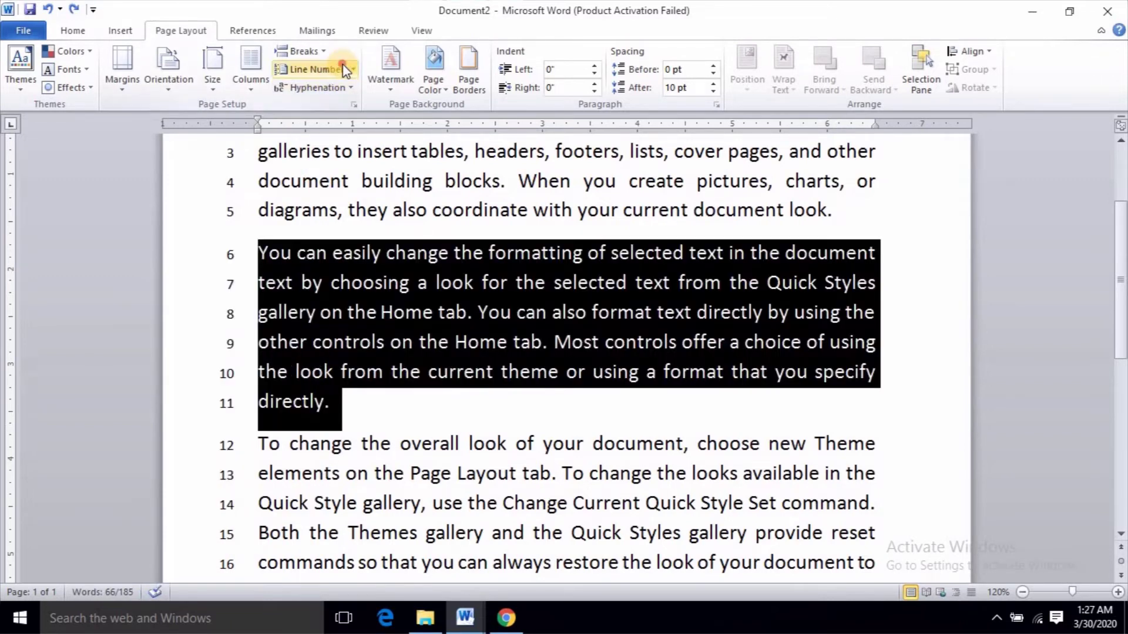
Set the first section's line numbering to start at 10, and undo that change
click(318, 70)
click(361, 263)
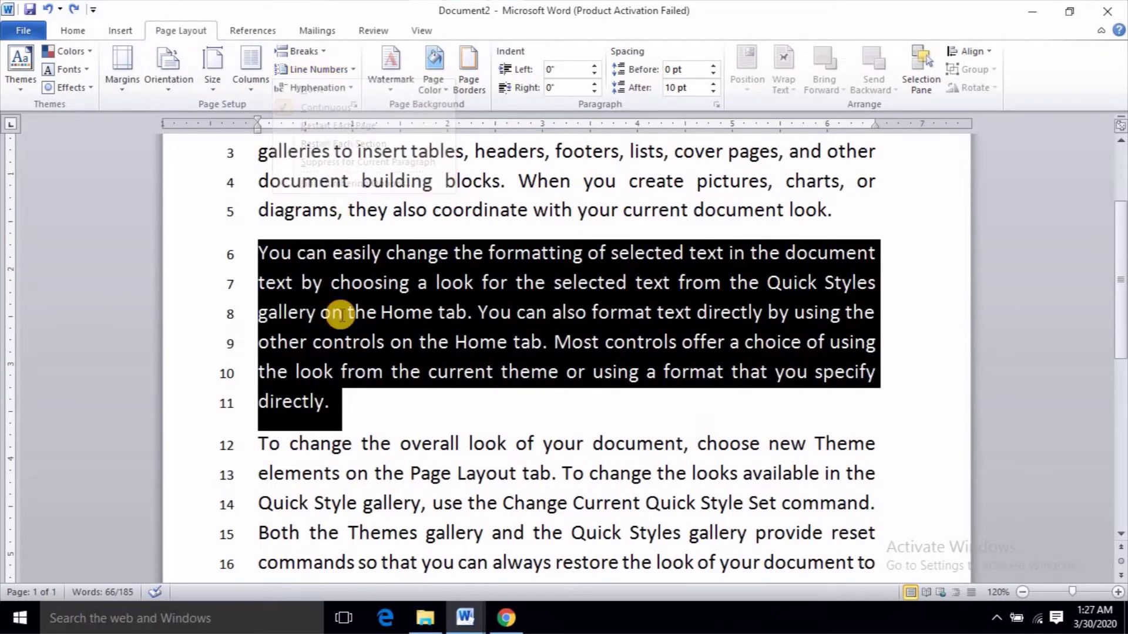
scroll(361, 263, down, 2)
click(406, 262)
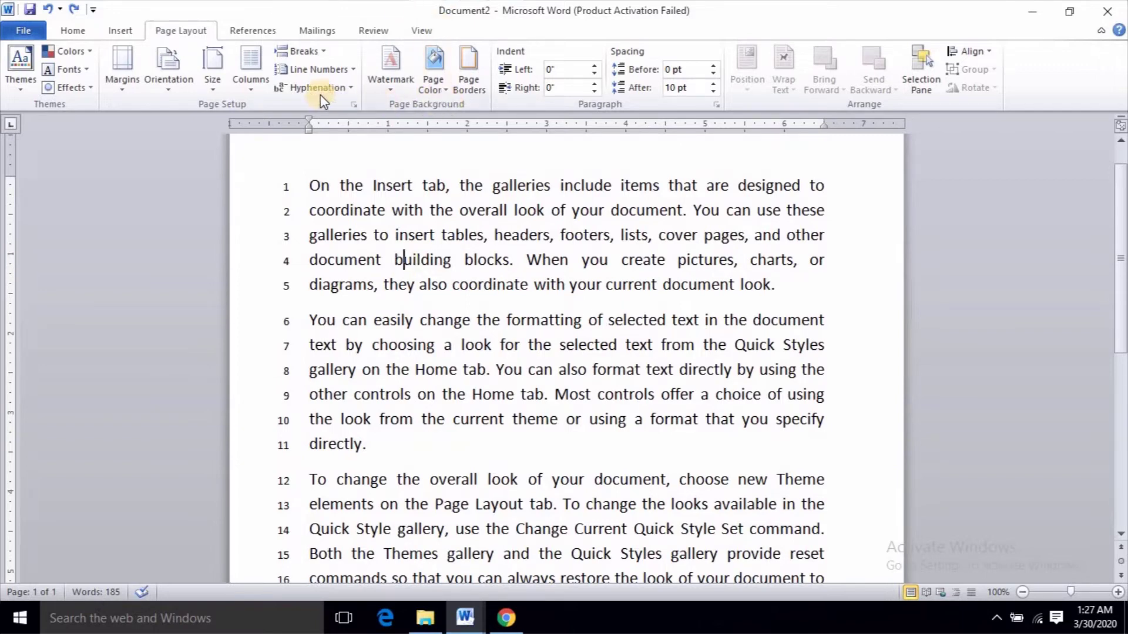
click(346, 70)
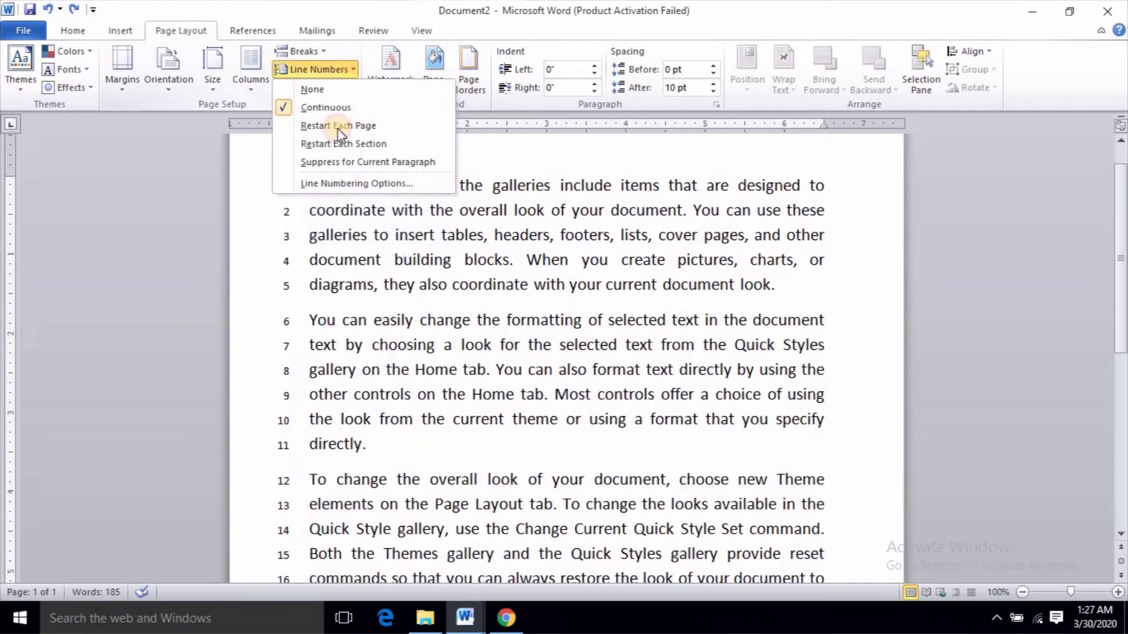
click(359, 183)
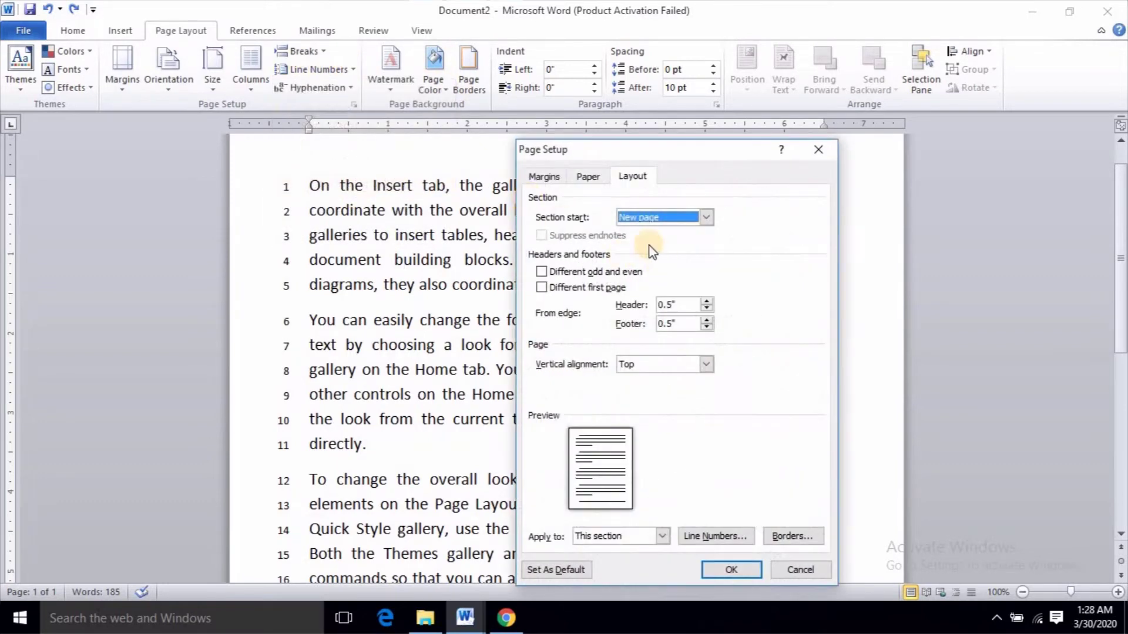
click(750, 537)
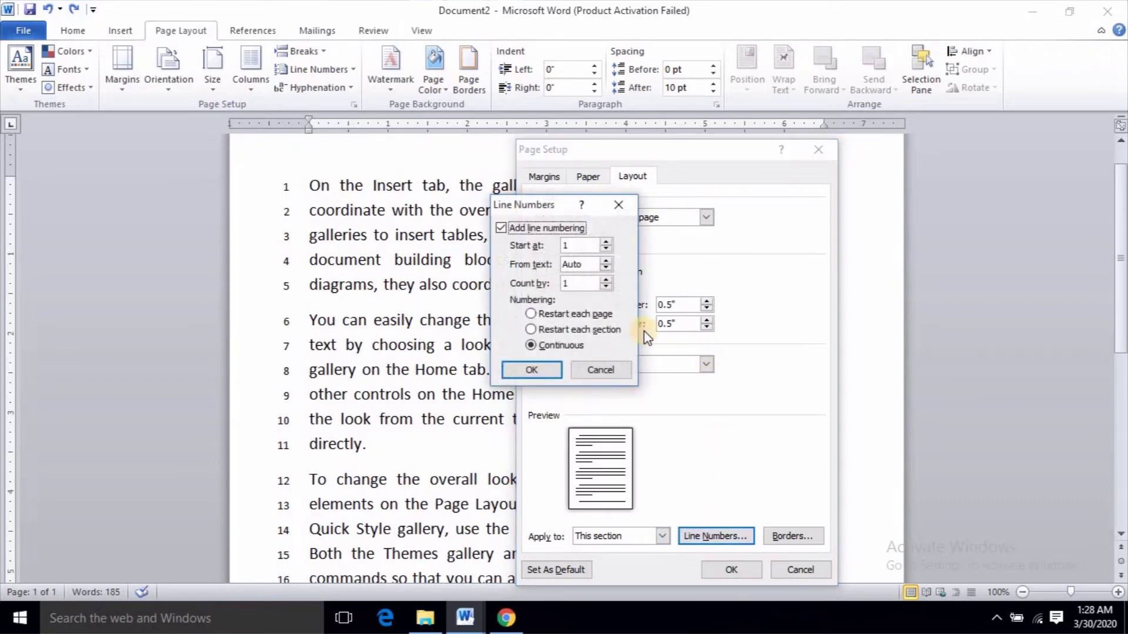
click(606, 242)
click(605, 242)
click(606, 242)
click(606, 242)
click(606, 242)
click(606, 242)
click(606, 242)
click(605, 242)
click(605, 242)
click(531, 370)
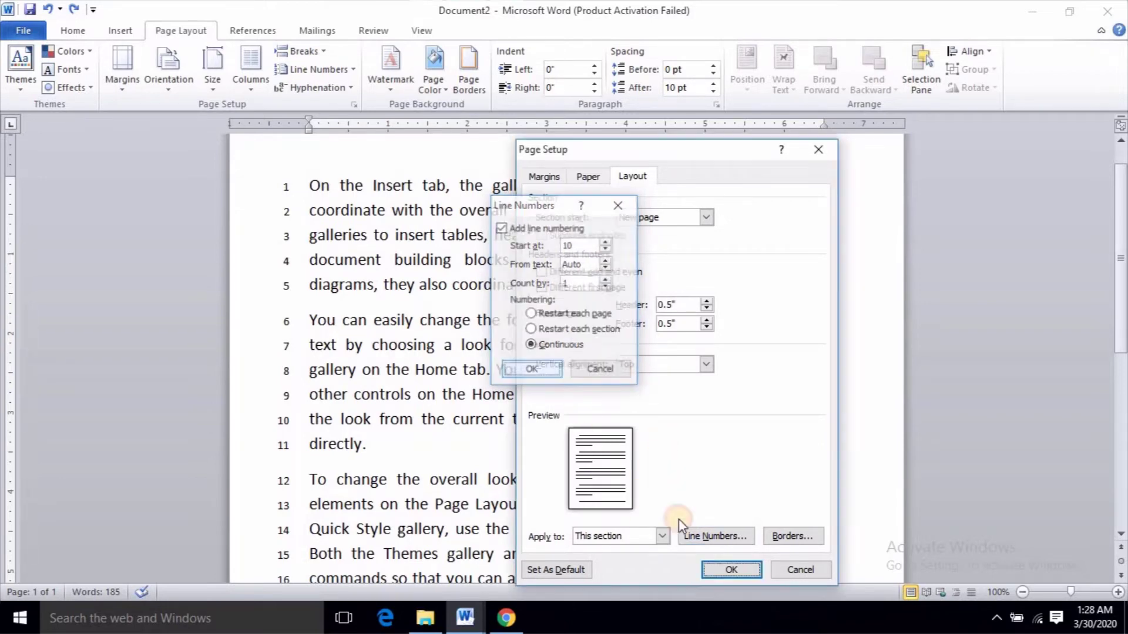
click(731, 569)
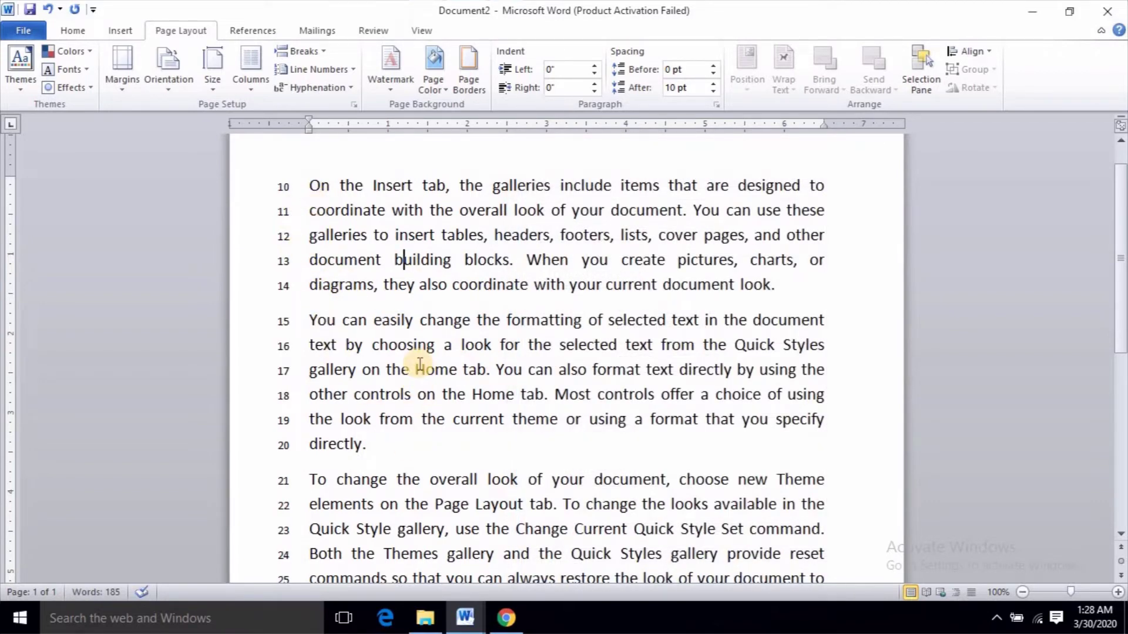
key(ctrl+z)
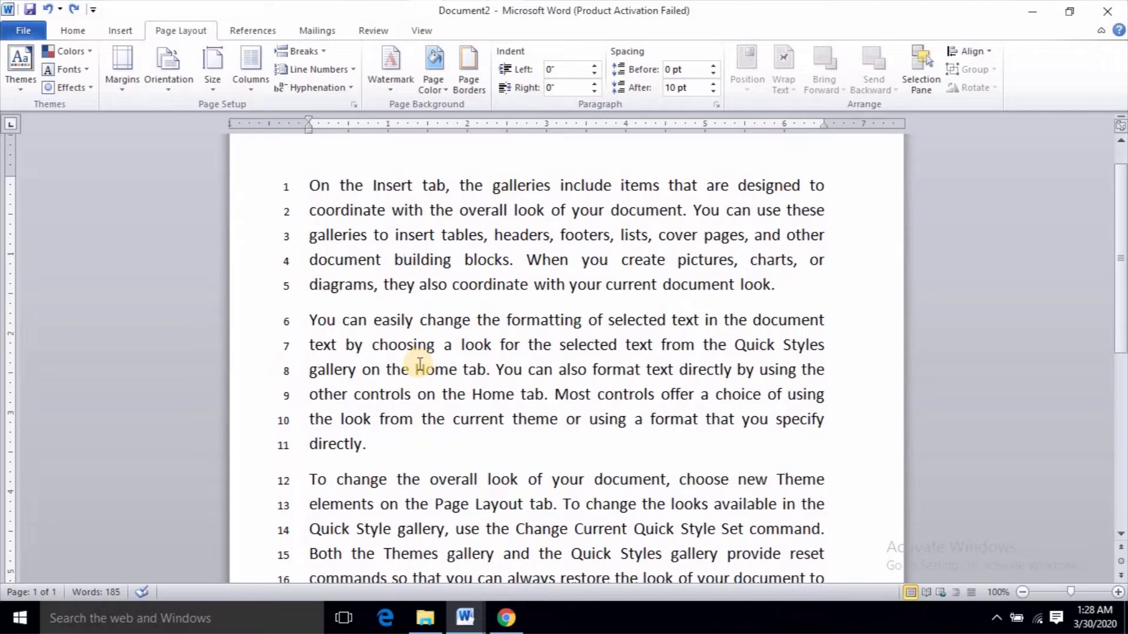
Set the first section's line numbering to count by 3, compare it with the third paragraph's numbering, and undo that change
click(377, 186)
click(320, 69)
click(323, 182)
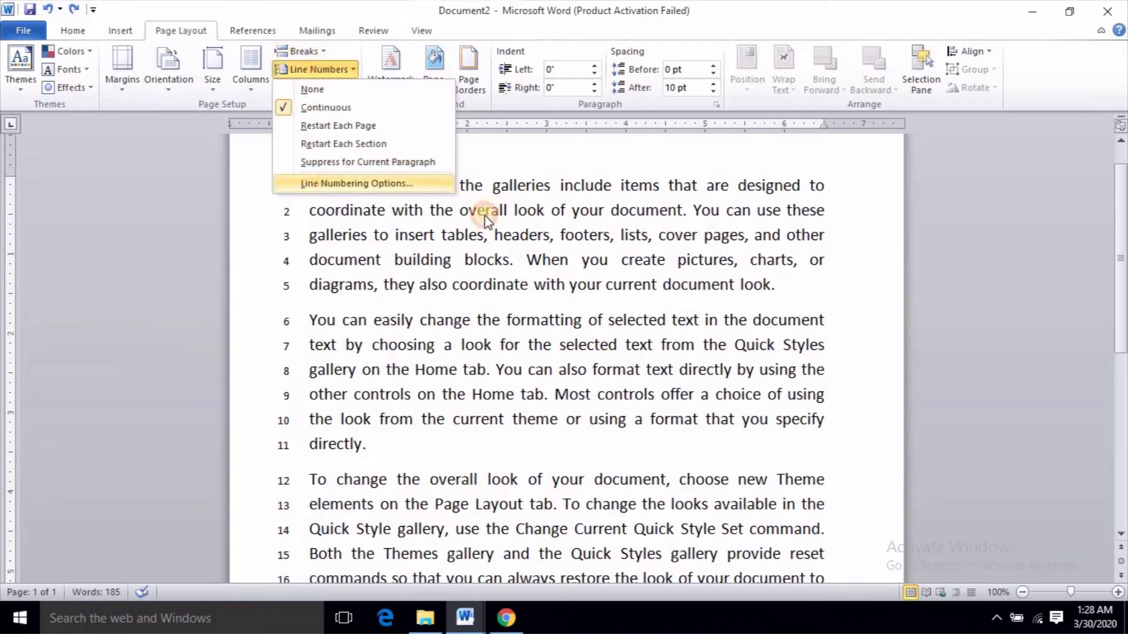
click(712, 535)
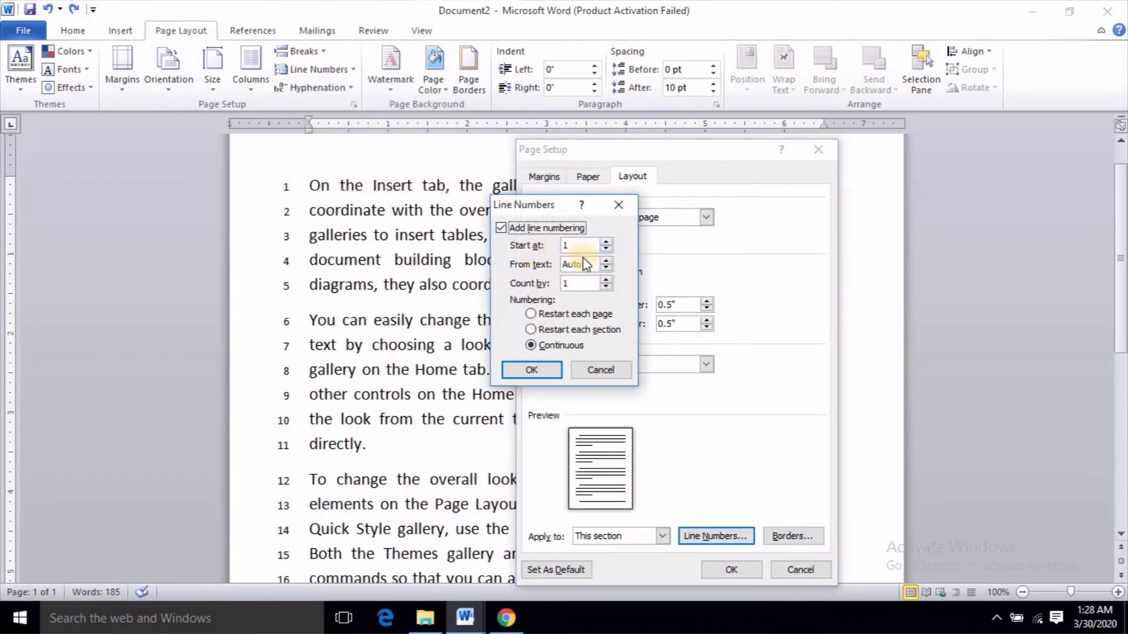
click(605, 280)
click(605, 280)
click(544, 369)
click(730, 569)
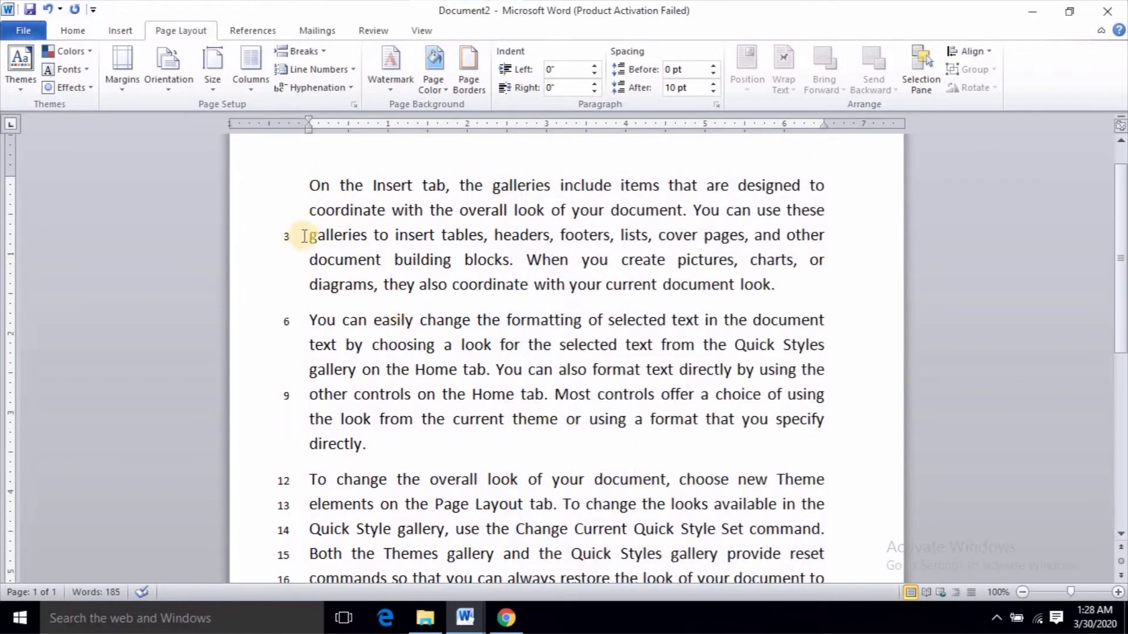
click(311, 320)
scroll(317, 372, down, 2)
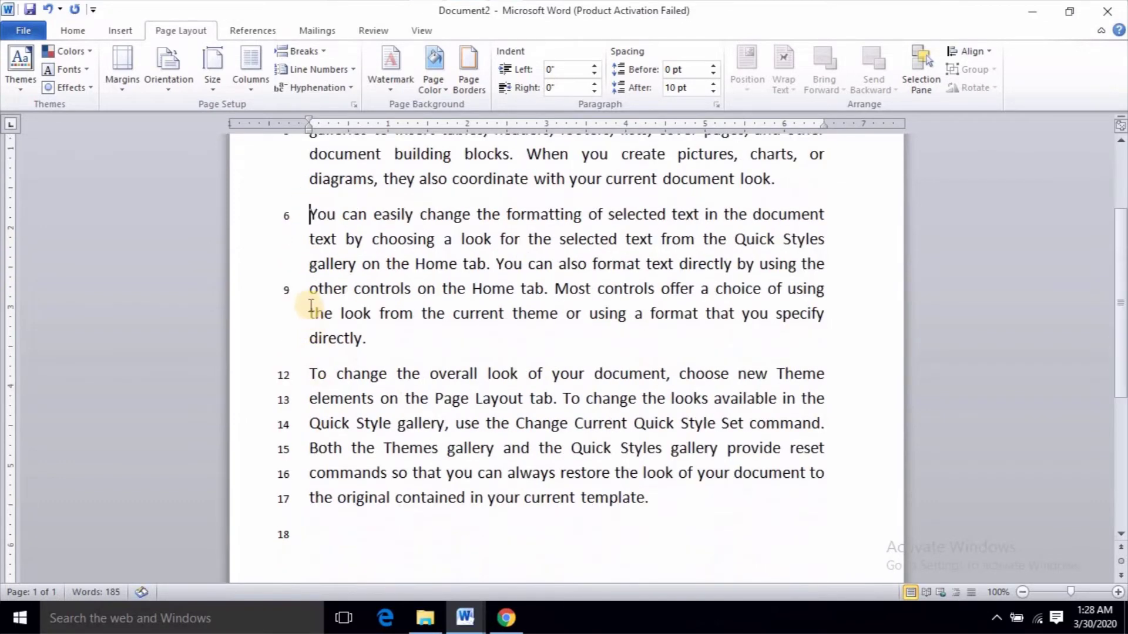
click(310, 306)
click(304, 381)
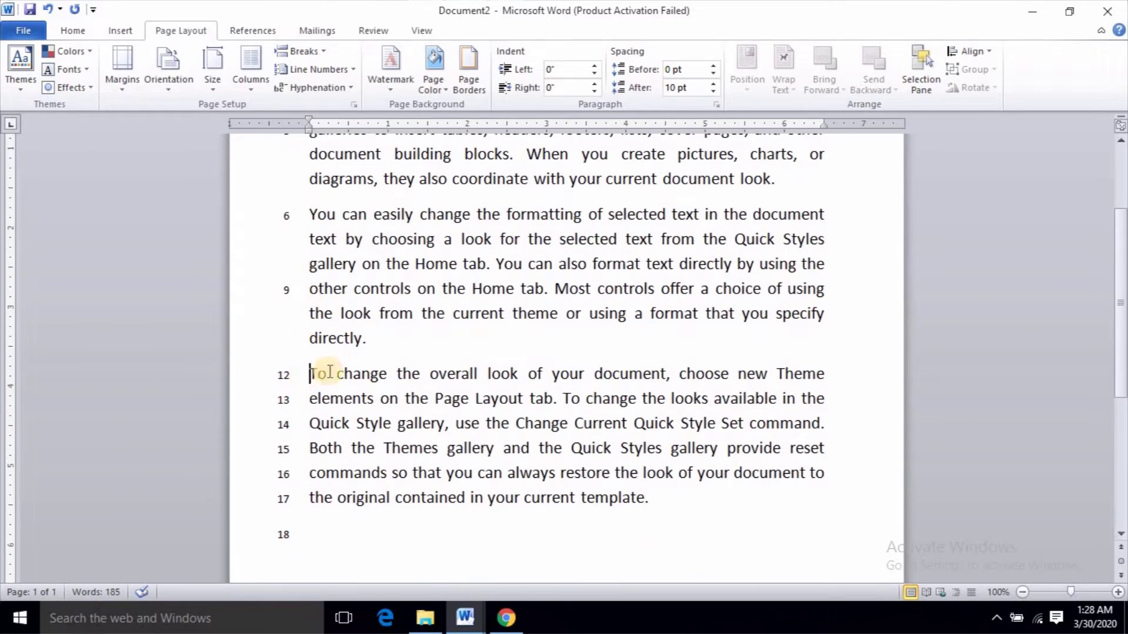
scroll(327, 370, up, 1)
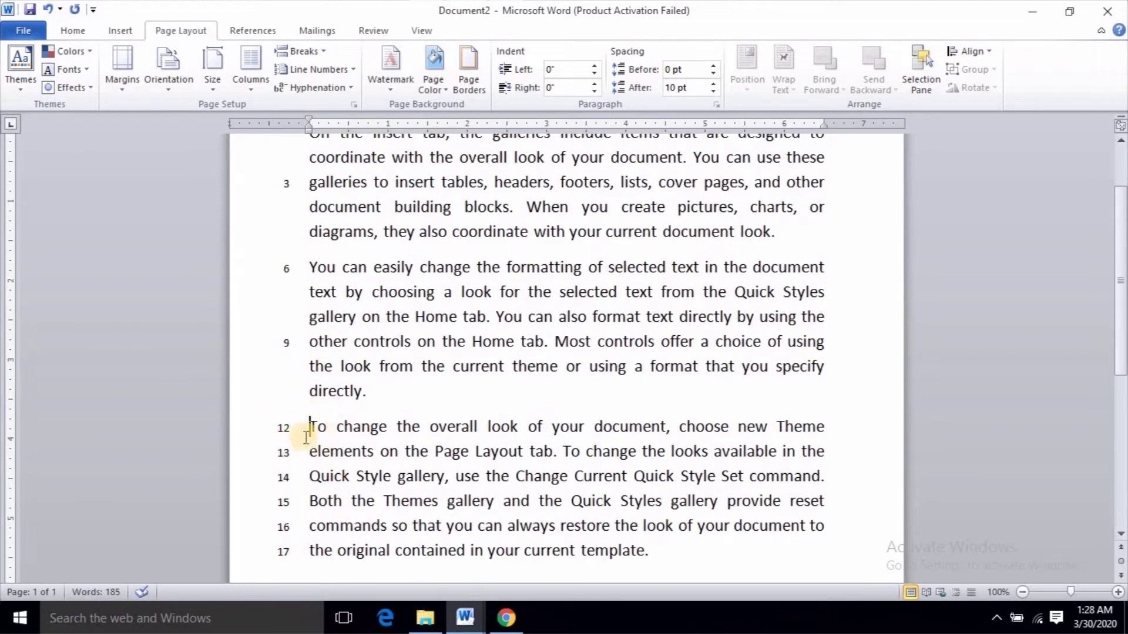
scroll(323, 364, up, 1)
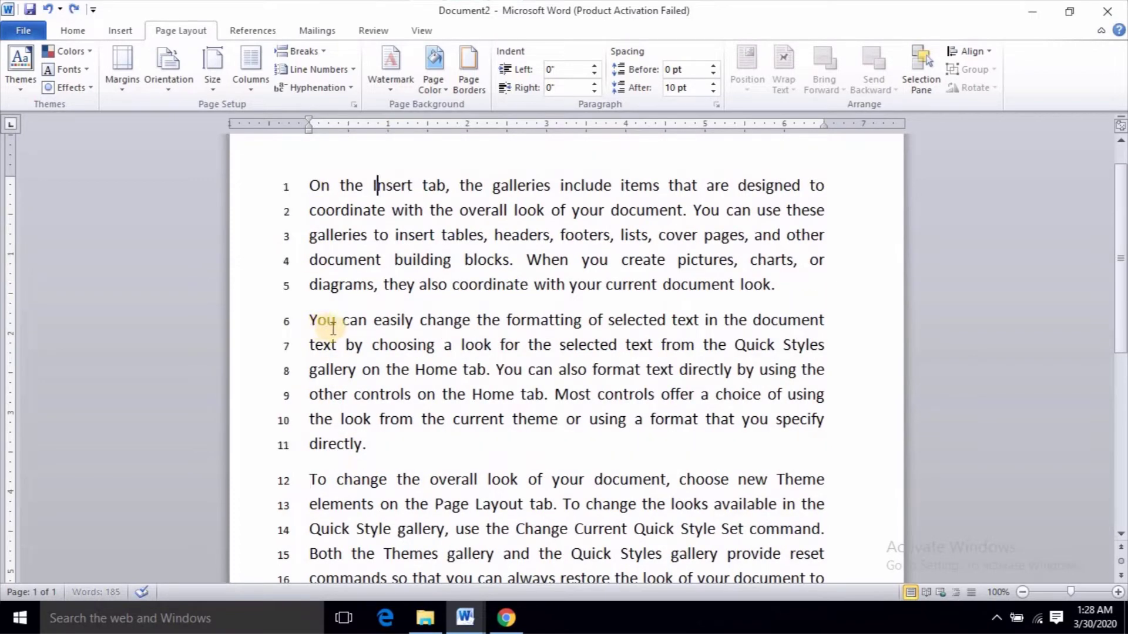
Delete all the text in the document and set the line numbering to None
click(322, 71)
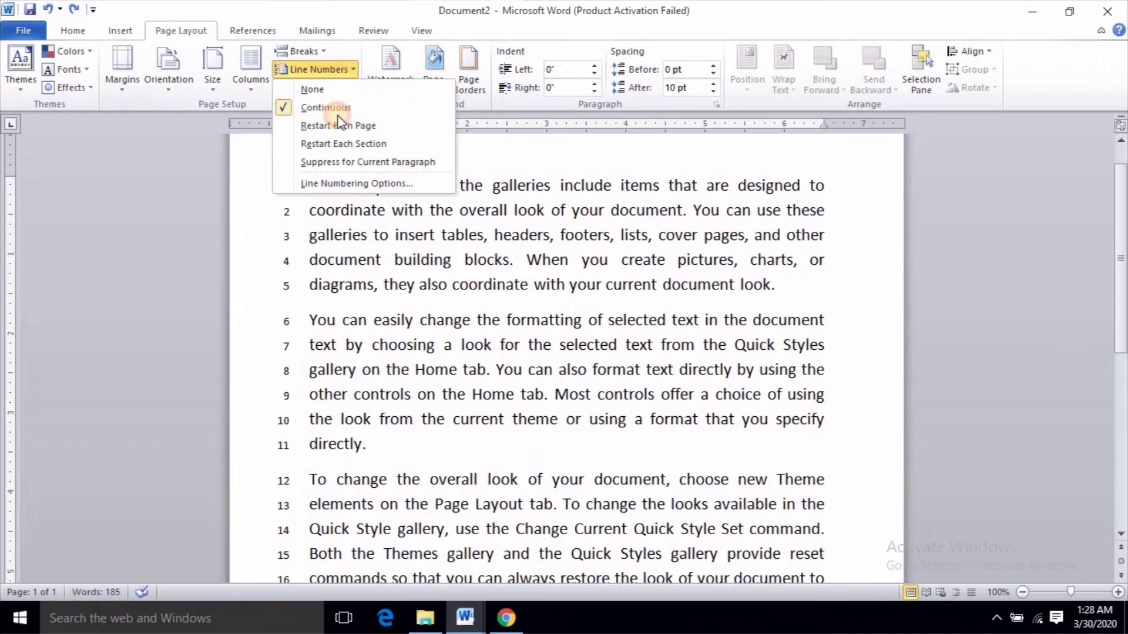
click(339, 259)
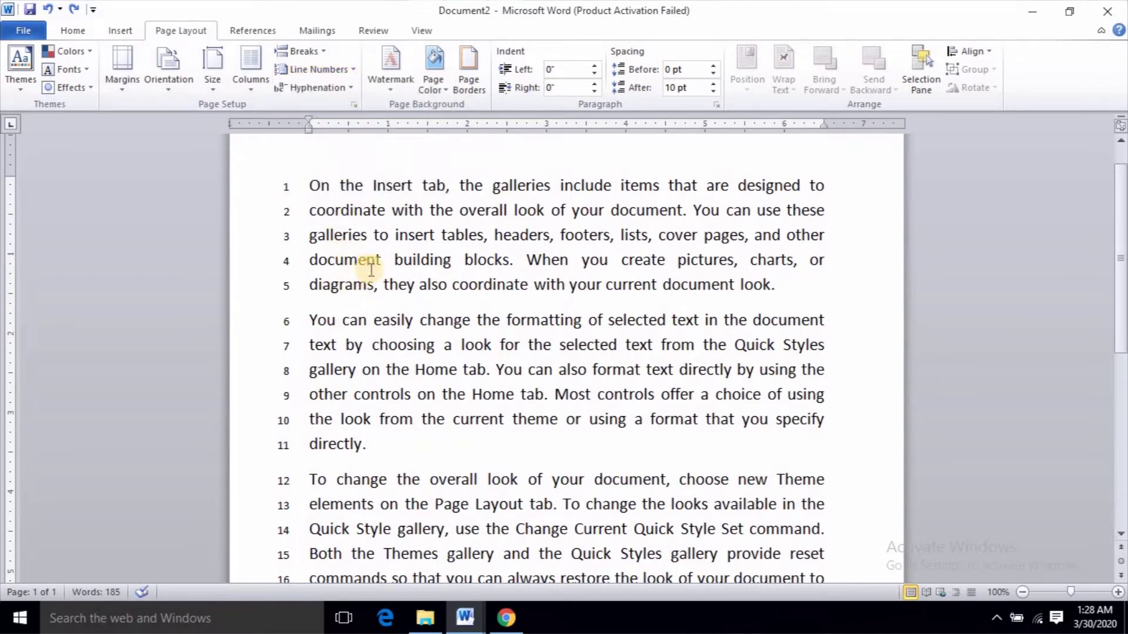
key(ctrl+a)
key(Delete)
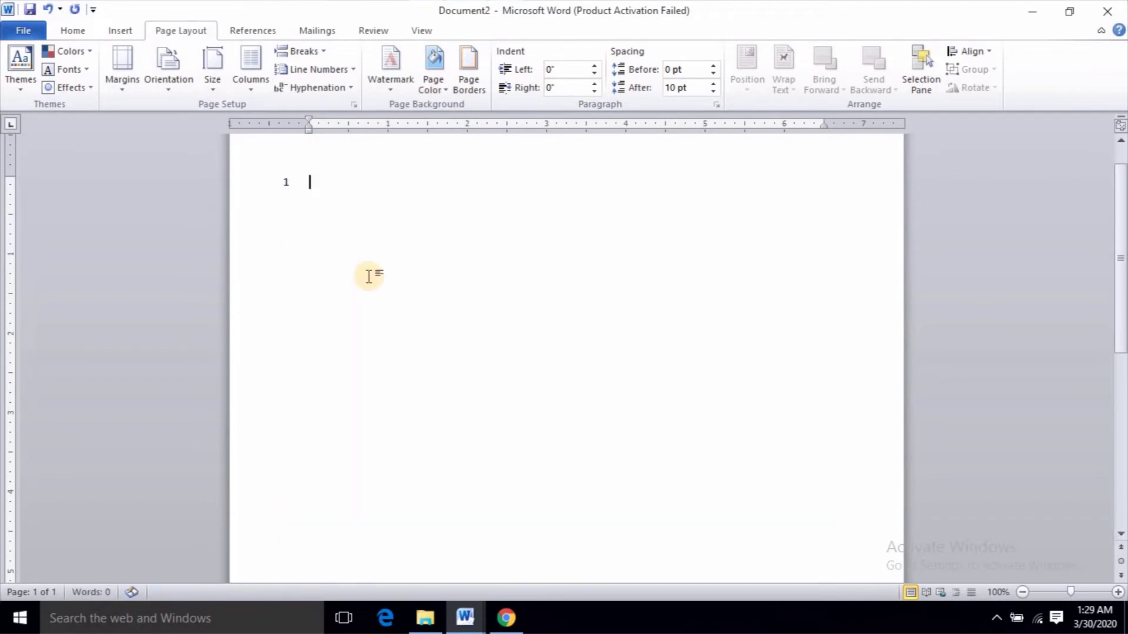
click(348, 69)
click(332, 91)
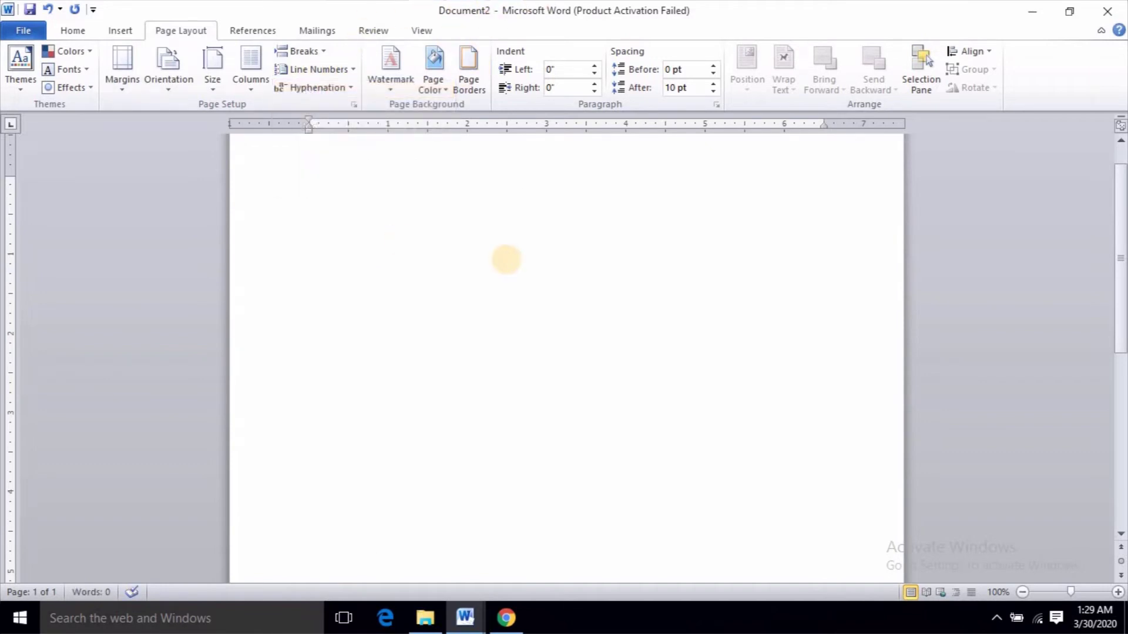
Fill the blank document with sample paragraphs using =rand()
text(=rand())
key(Return)
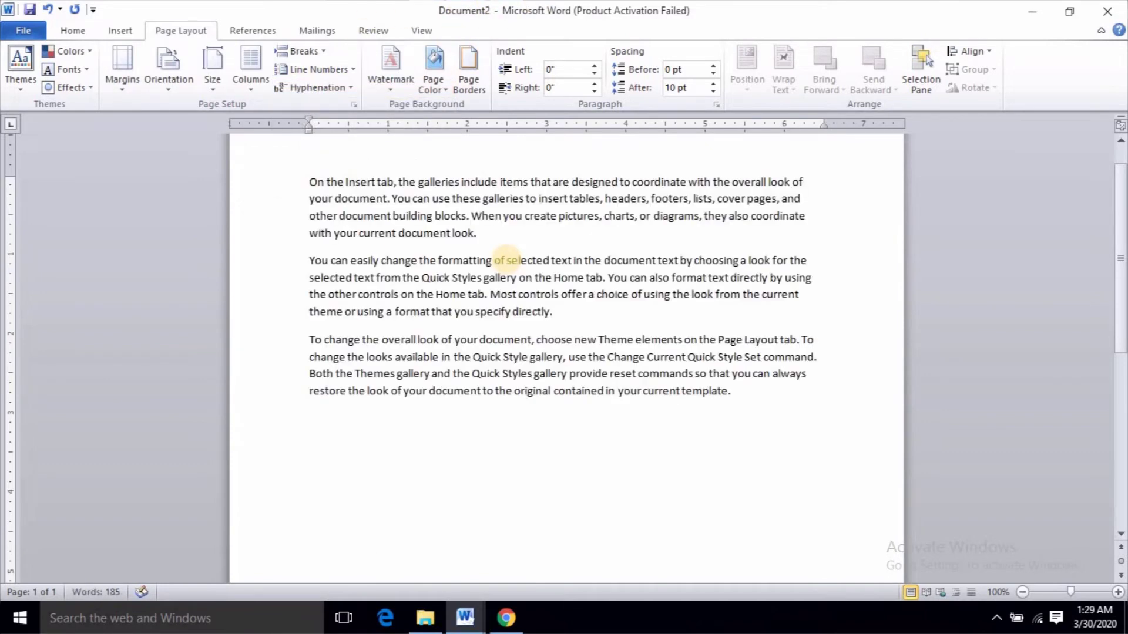
ctrl+scroll(527, 188, up, 3)
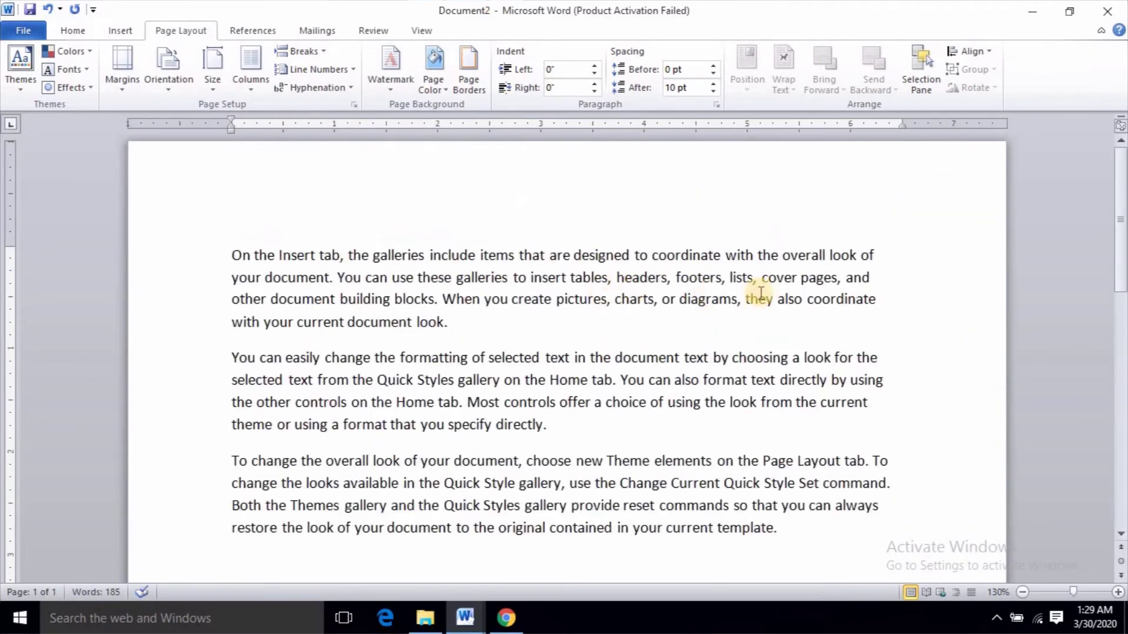
drag(813, 300, 870, 301)
click(843, 300)
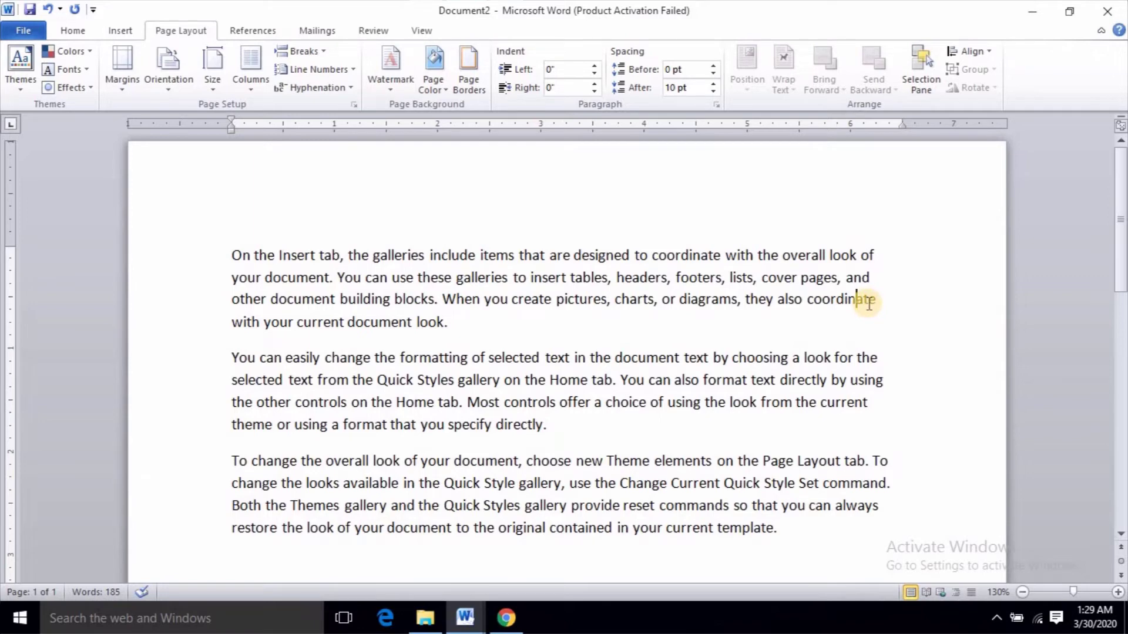
key(Down)
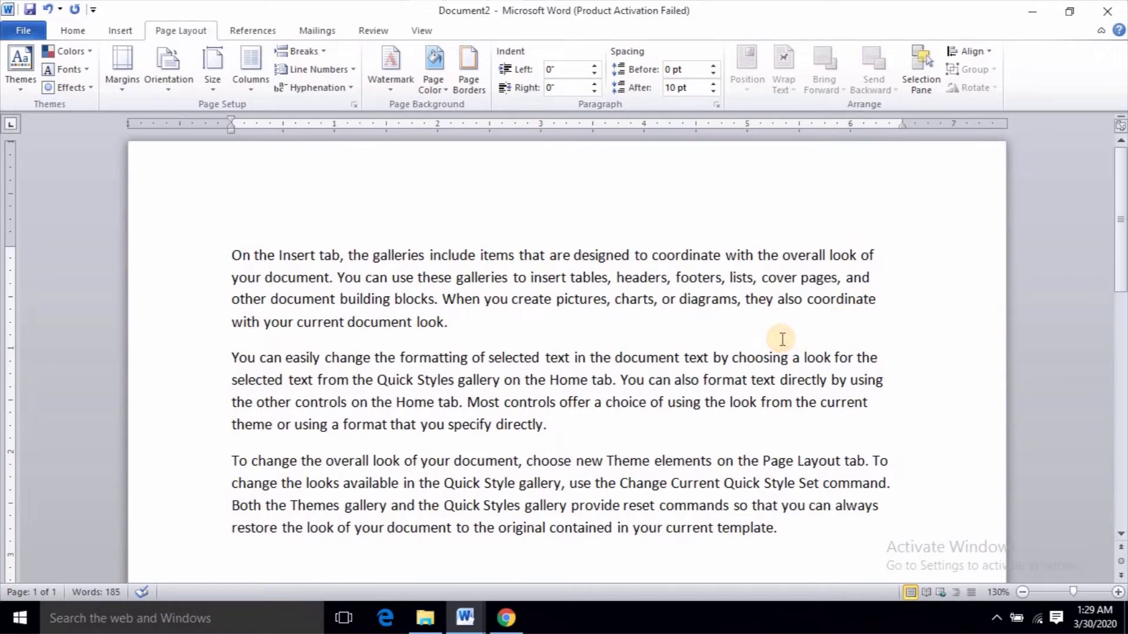
Try justified alignment on the whole document text and undo it
key(ctrl+a)
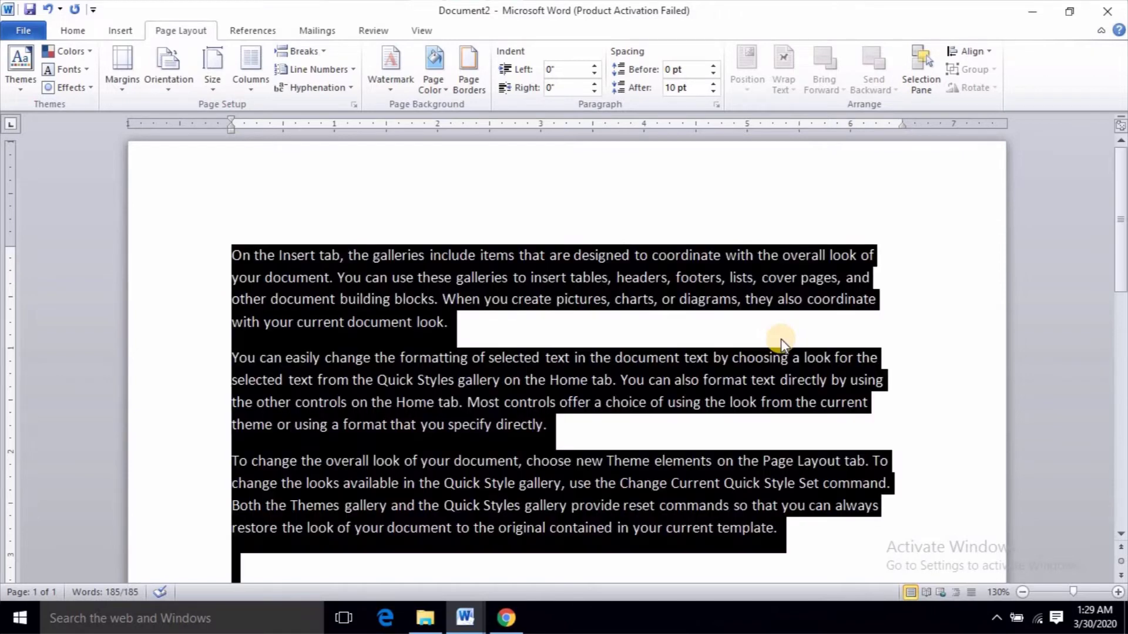
key(ctrl+j)
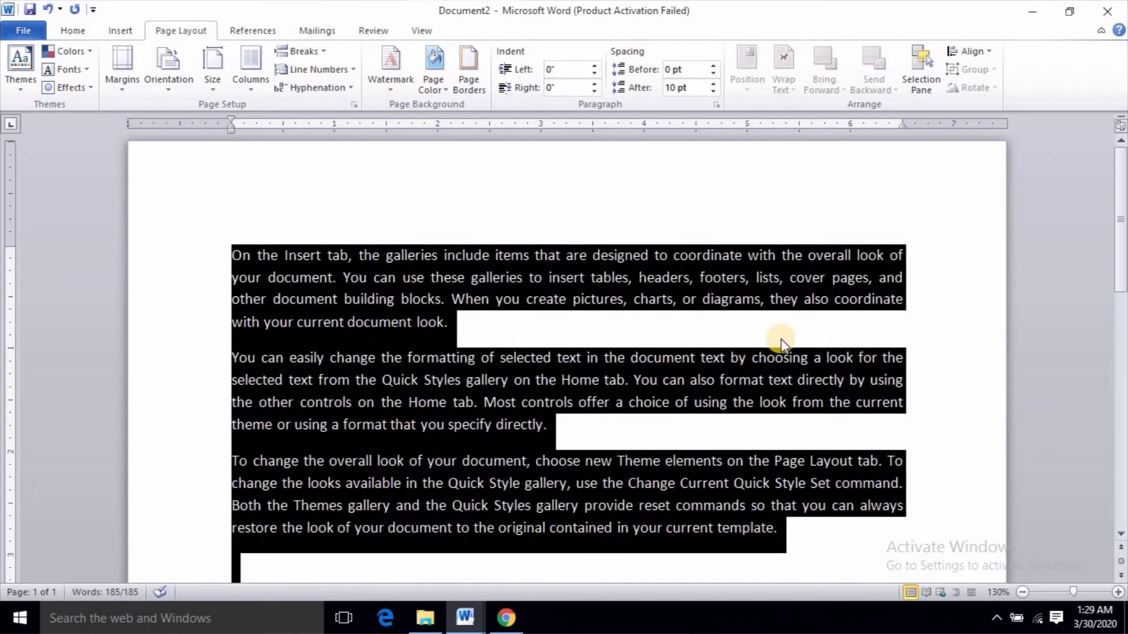
key(ctrl+z)
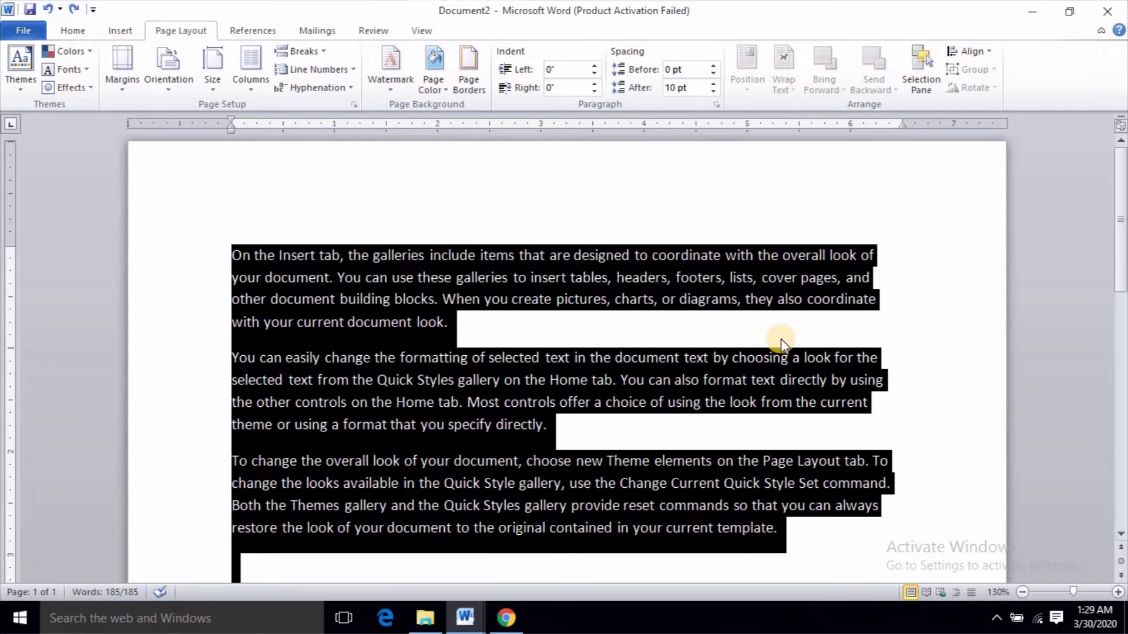
Turn on automatic hyphenation for the document and enlarge all the selected text by two font-size increments
click(348, 89)
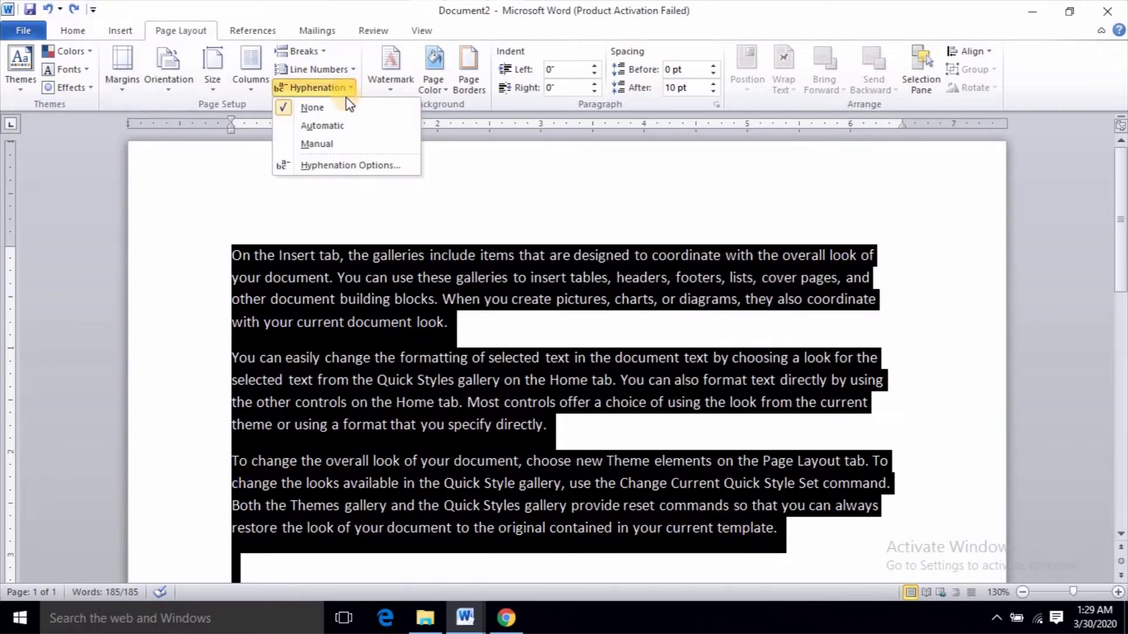
click(322, 126)
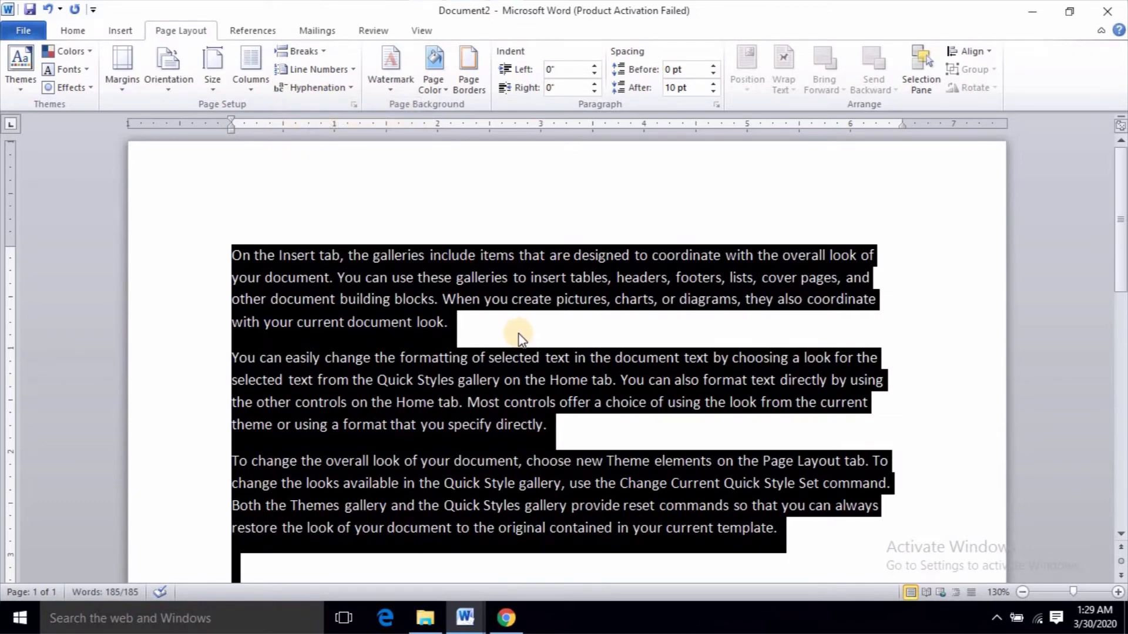
key(ctrl+shift+period)
key(ctrl+shift+period)
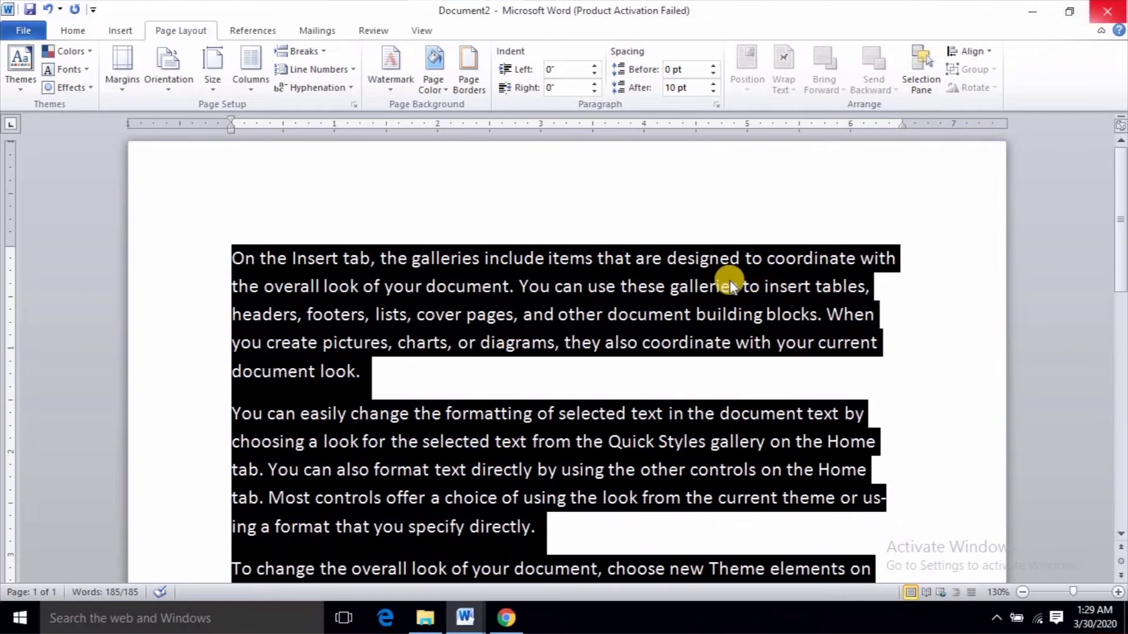
Examine the line endings for hyphenated words, checking the word "using" in the second paragraph
scroll(926, 368, down, 3)
click(866, 304)
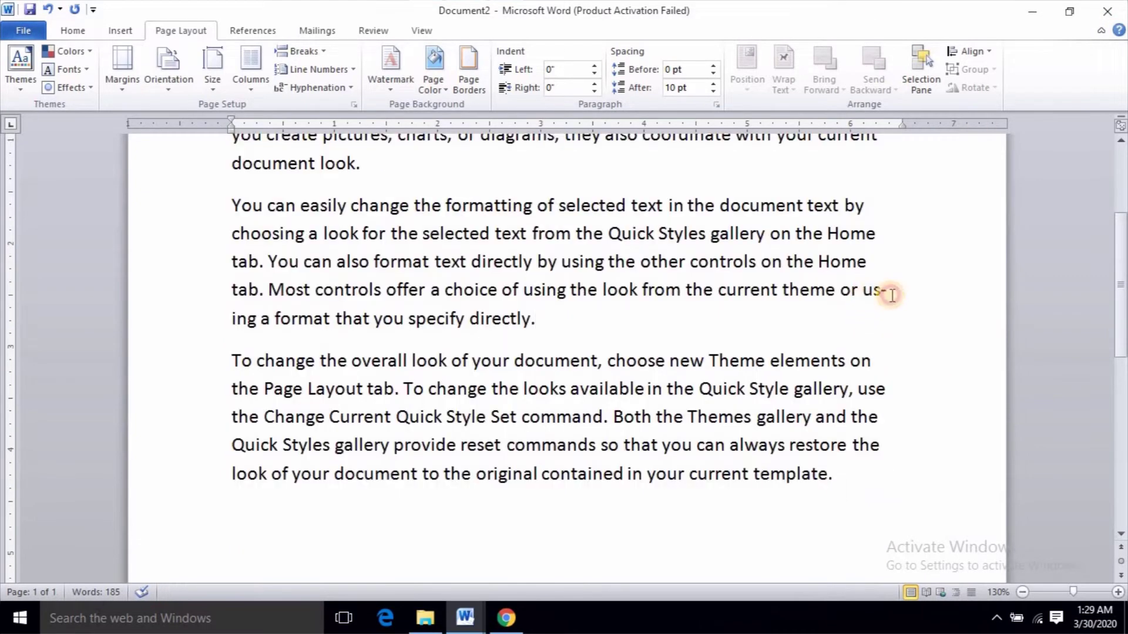
drag(862, 292, 258, 316)
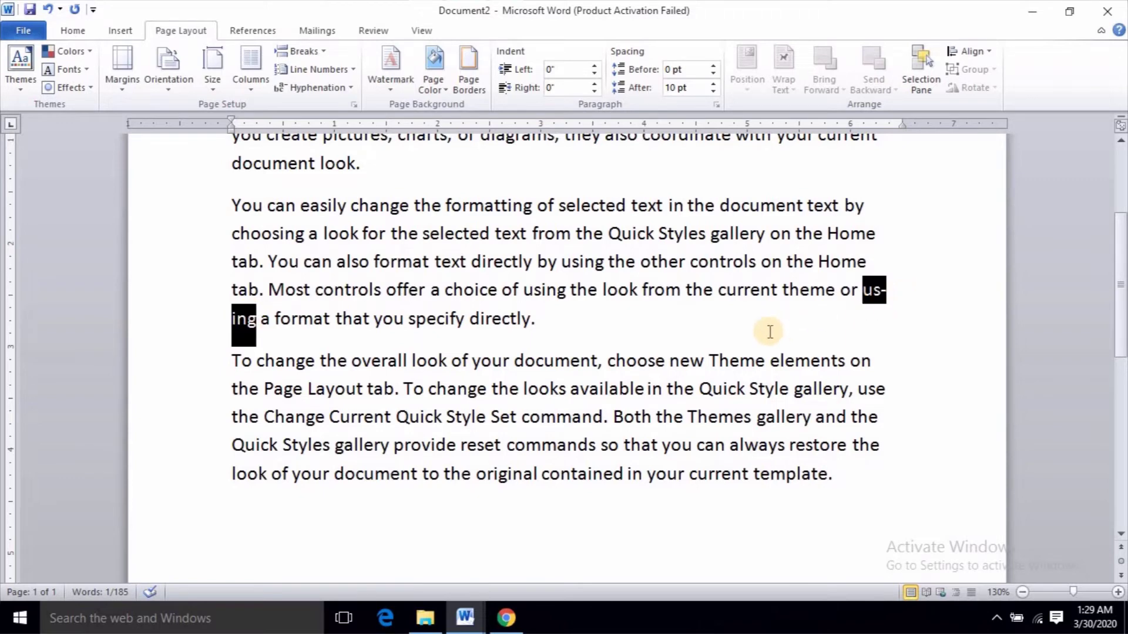
scroll(734, 332, up, 3)
click(706, 341)
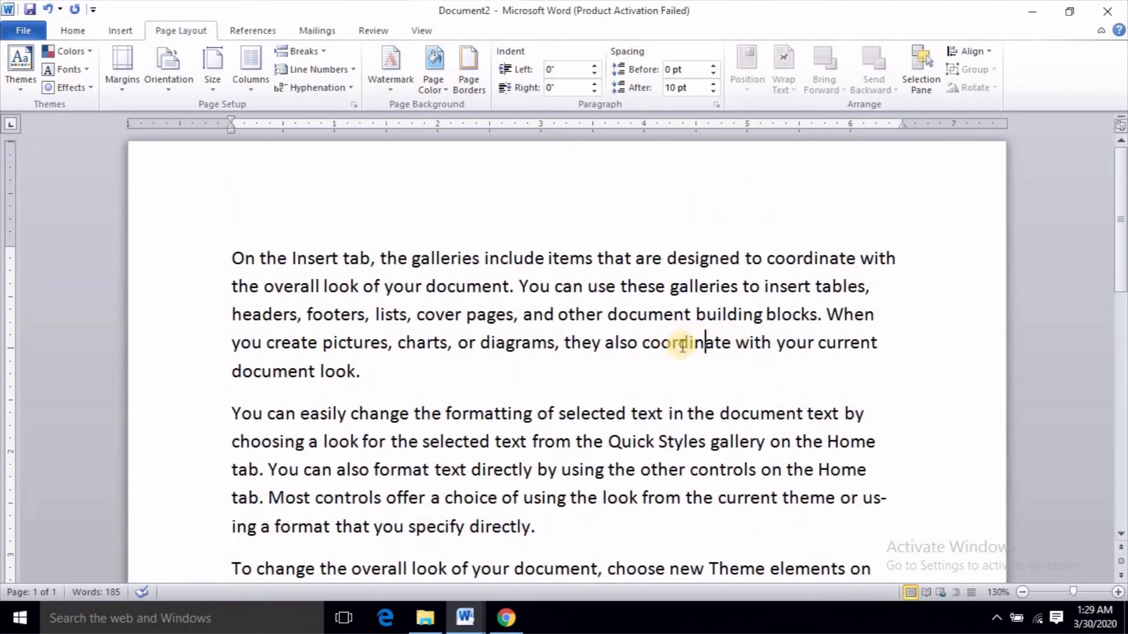
click(345, 89)
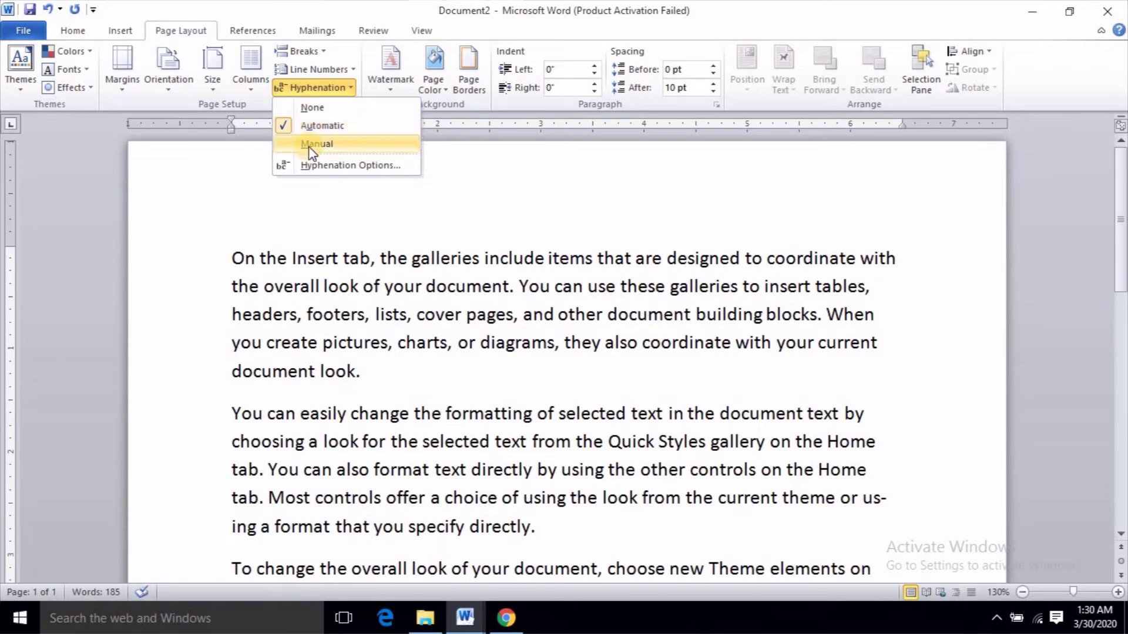
click(414, 296)
scroll(335, 262, down, 5)
scroll(332, 235, up, 5)
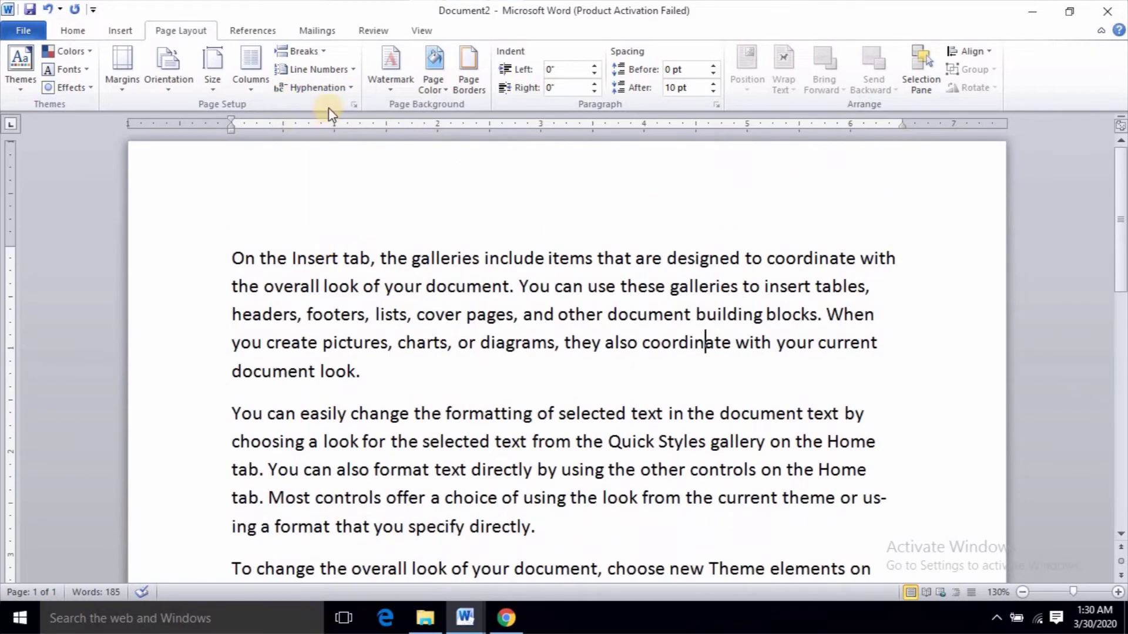
Run manual hyphenation and decline the suggested break in the word "using"
click(343, 89)
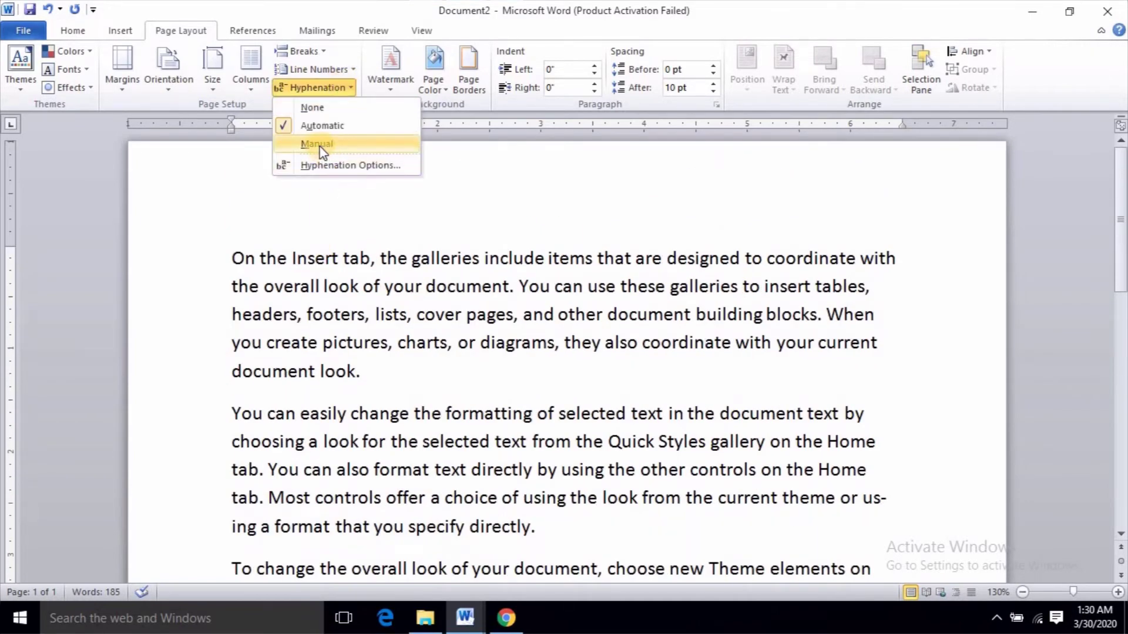
click(287, 148)
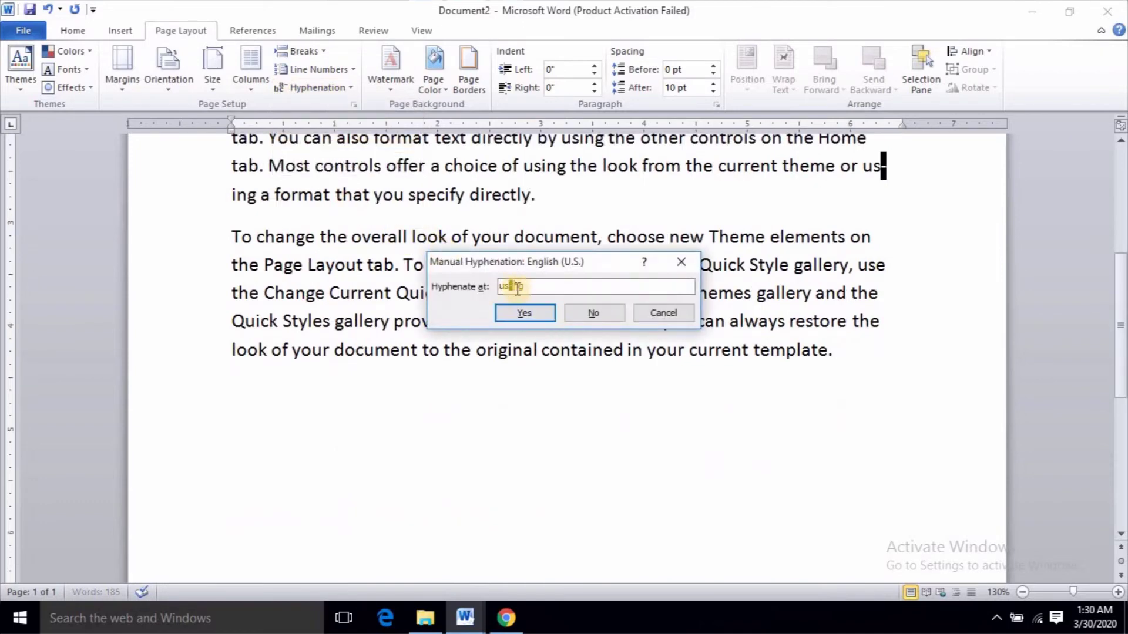
click(537, 310)
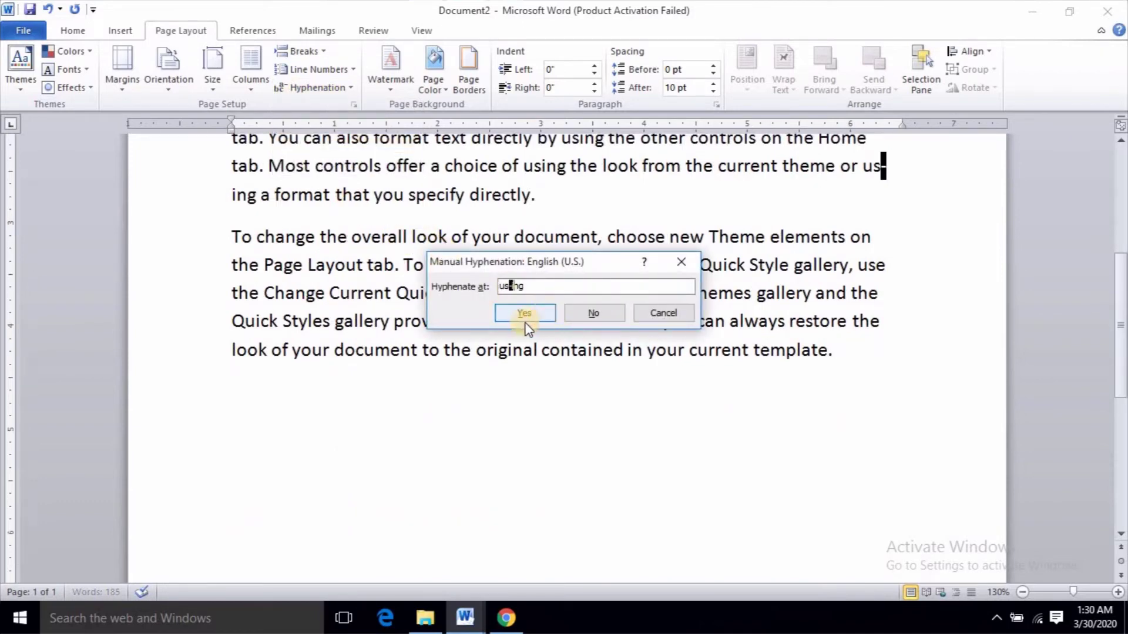
click(605, 315)
click(533, 351)
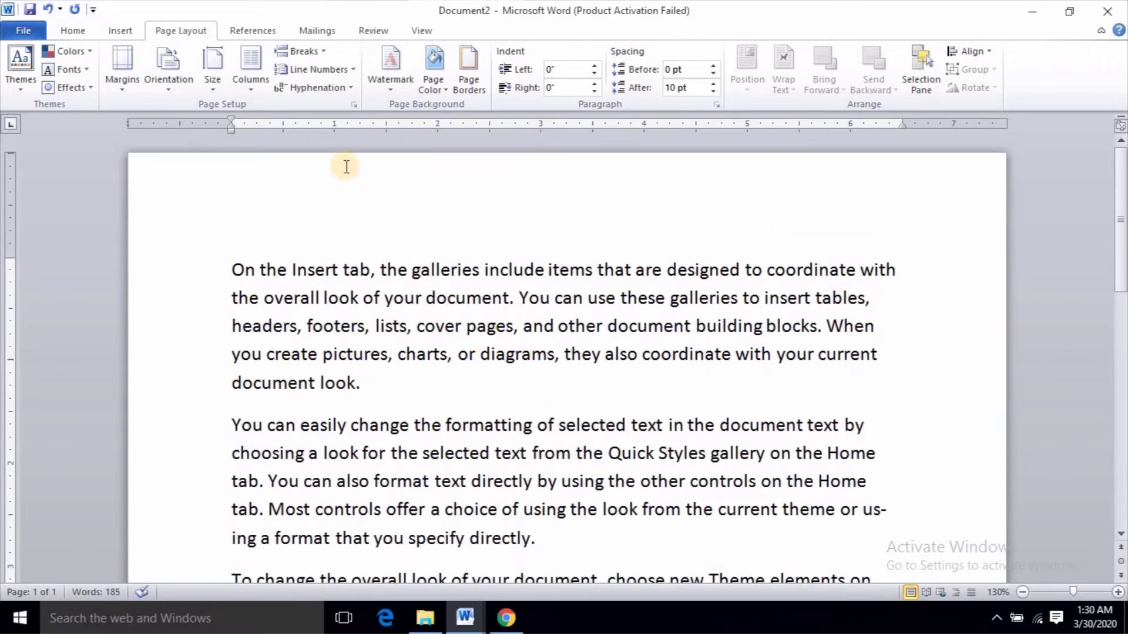
Limit consecutive hyphens to 4 in the hyphenation options, keeping automatic hyphenation on
click(345, 88)
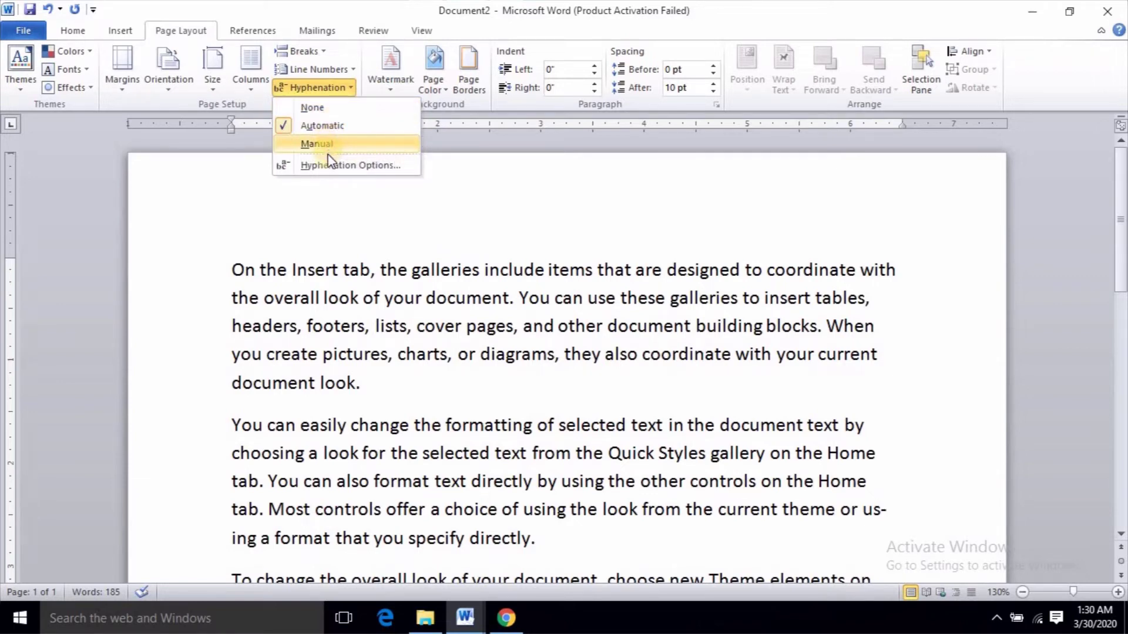
click(322, 178)
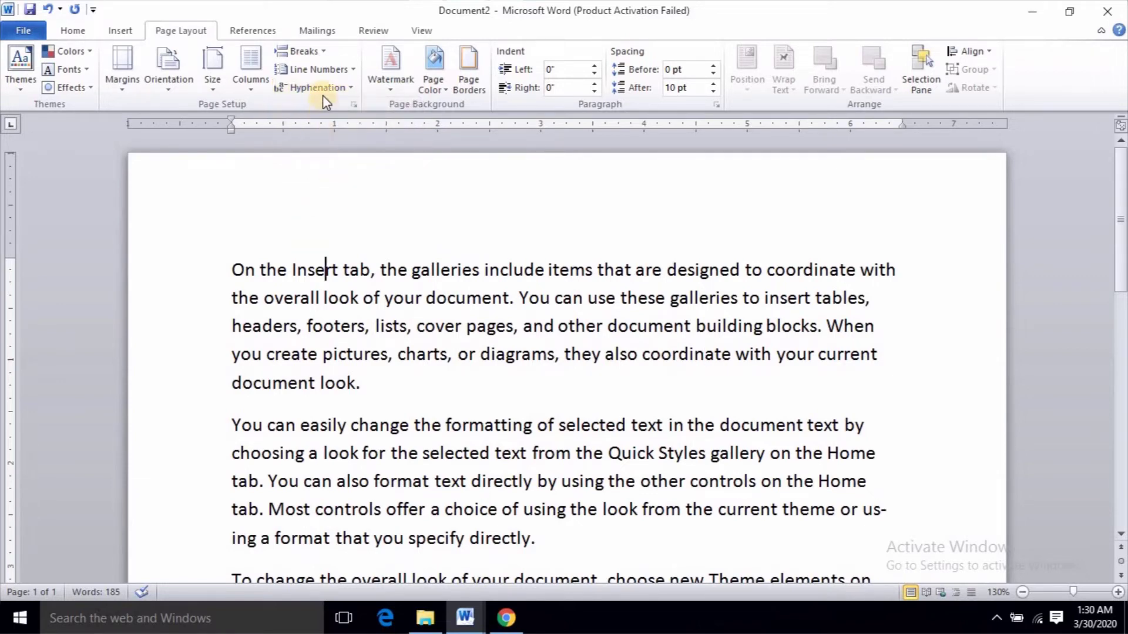
click(323, 89)
click(304, 165)
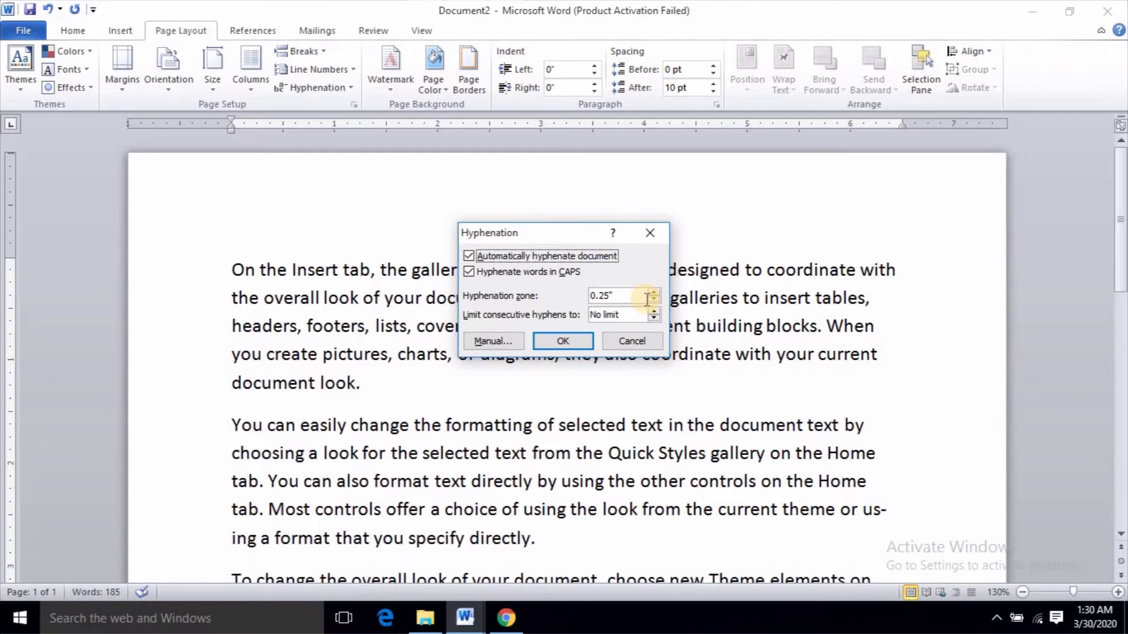
click(654, 312)
click(654, 312)
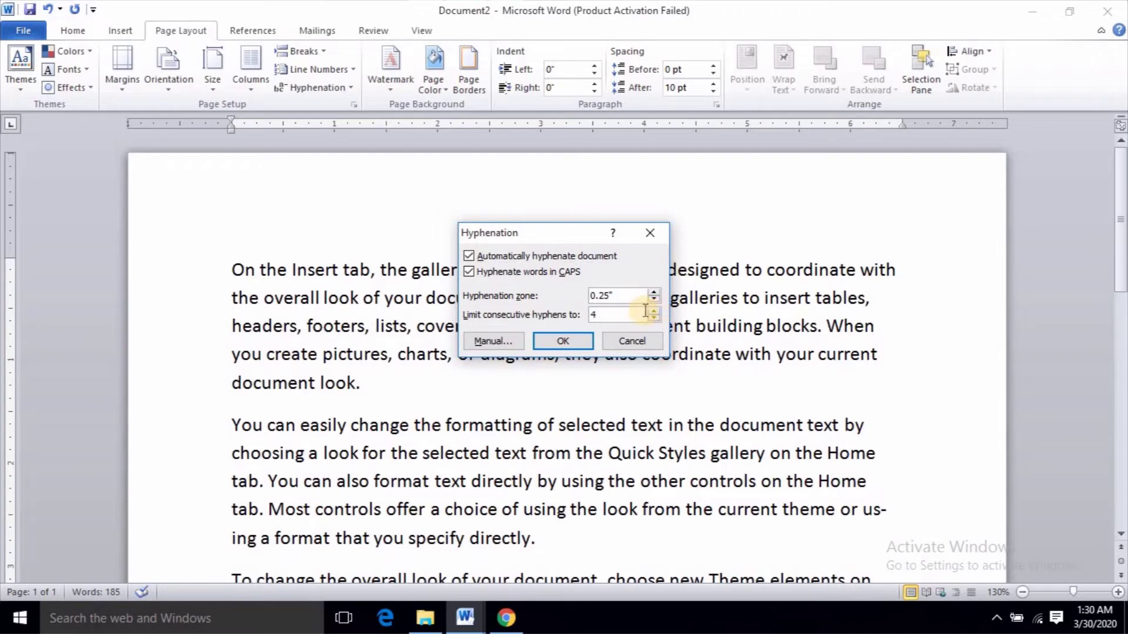
click(562, 342)
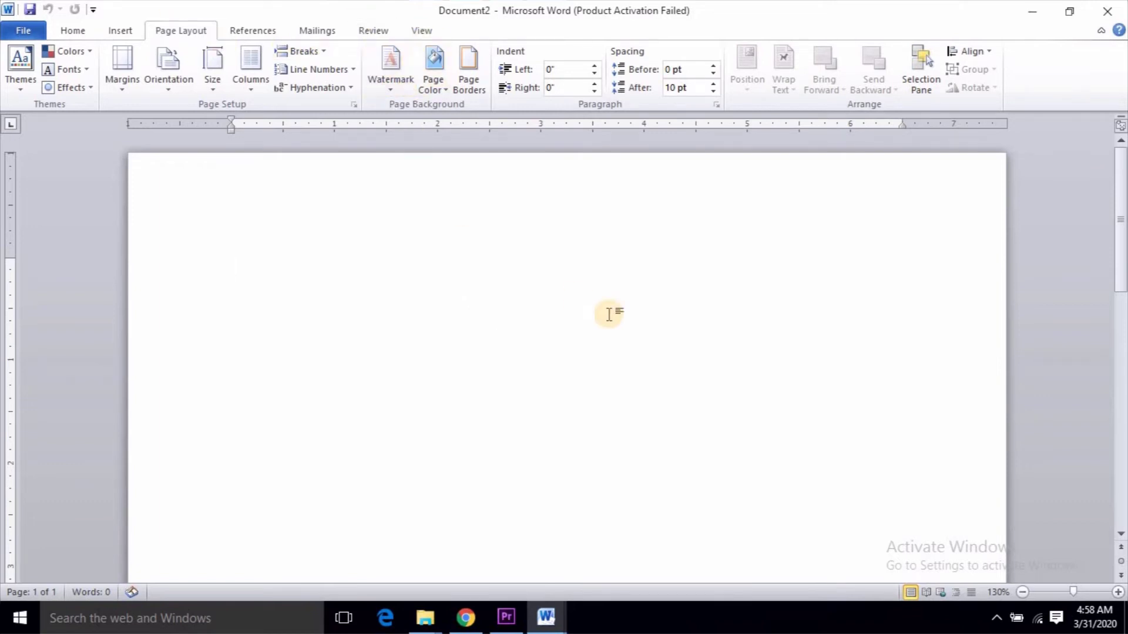
Generate 30 sample paragraphs in the empty document with =rand(30) and justify all the text
text(=rand()
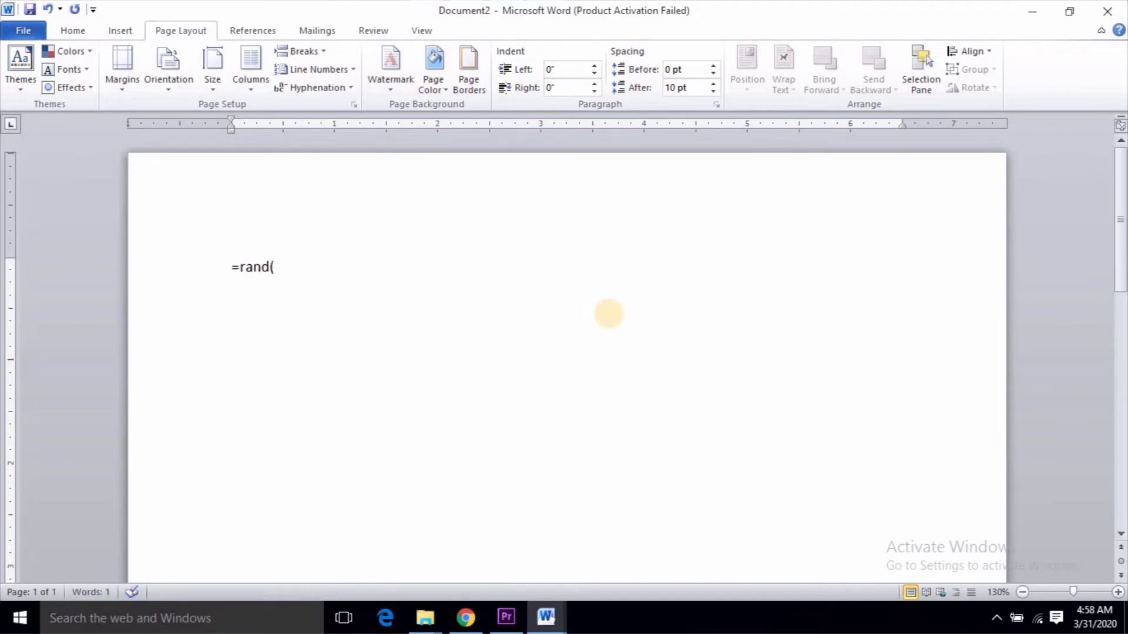
text(30))
key(Return)
ctrl+scroll(611, 212, down, 5)
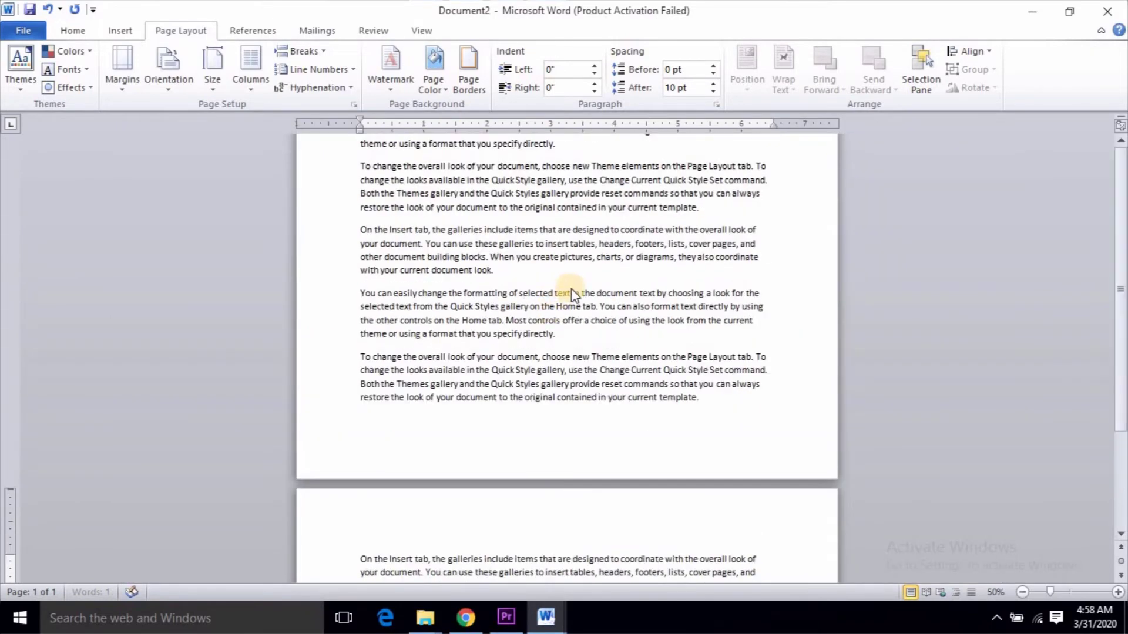
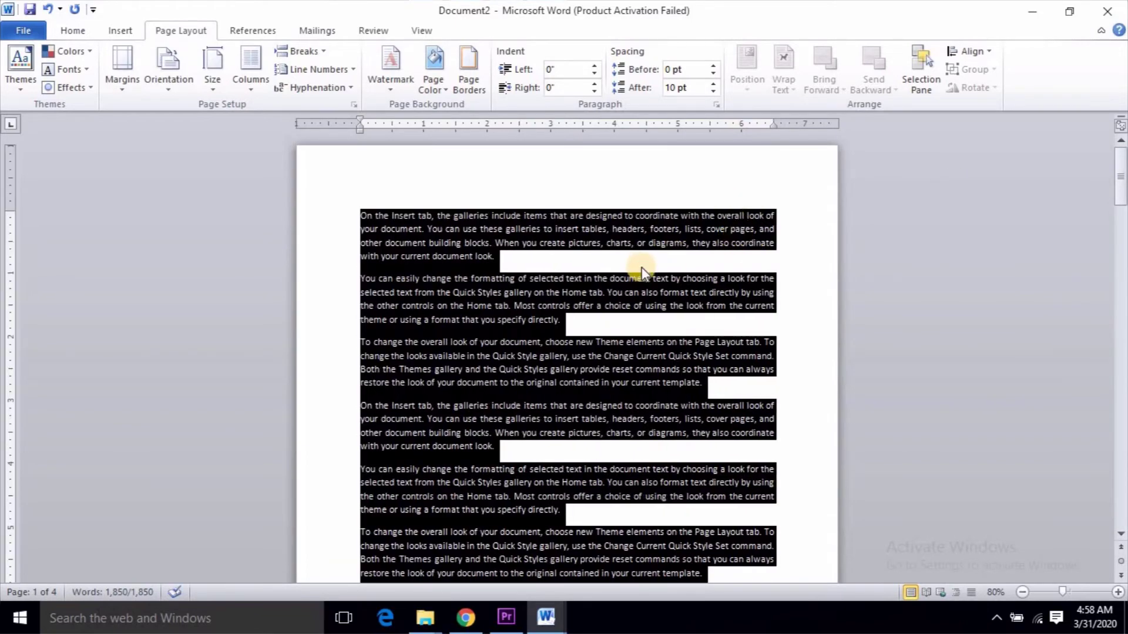
click(566, 265)
scroll(565, 267, up, 3)
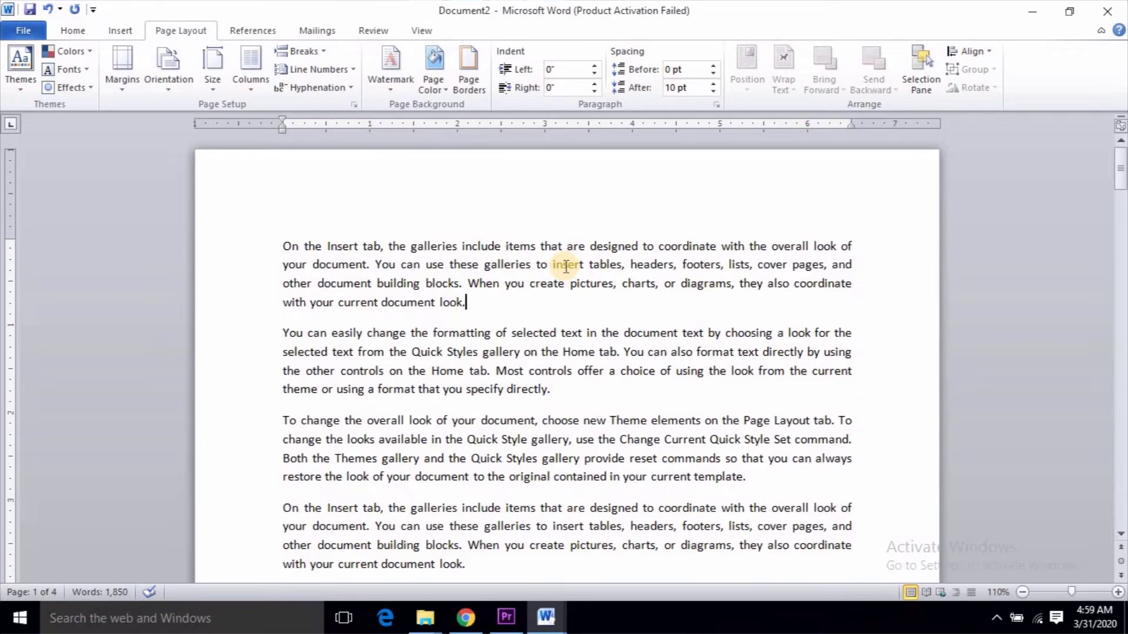
Add the built-in CONFIDENTIAL 1 diagonal watermark to the document pages
click(396, 91)
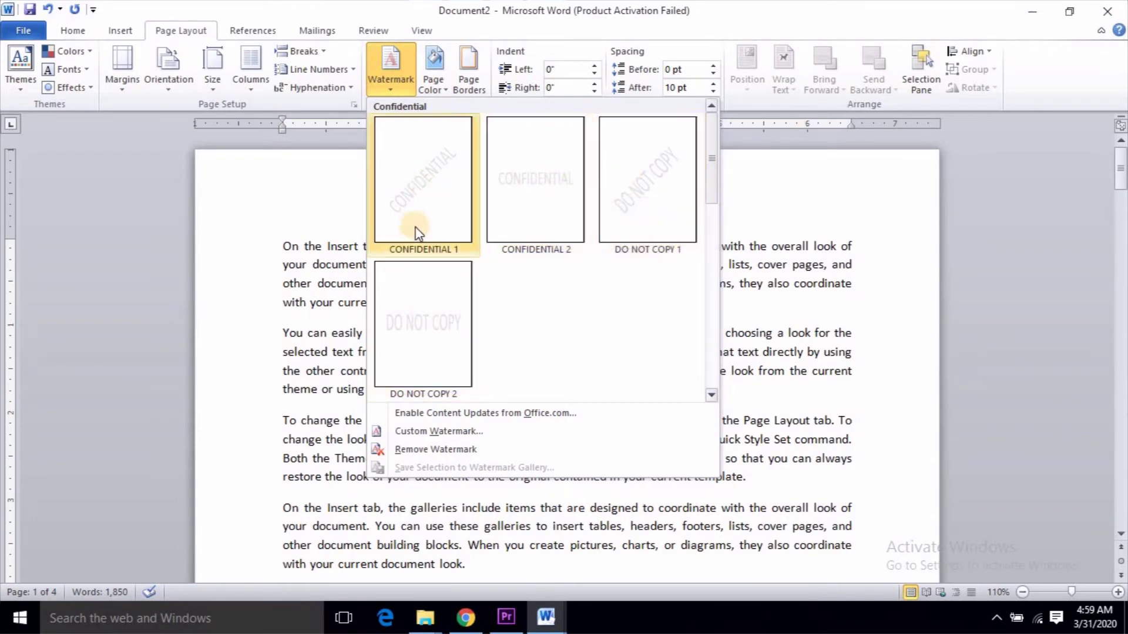
click(424, 193)
scroll(537, 272, down, 4)
ctrl+scroll(537, 272, down, 4)
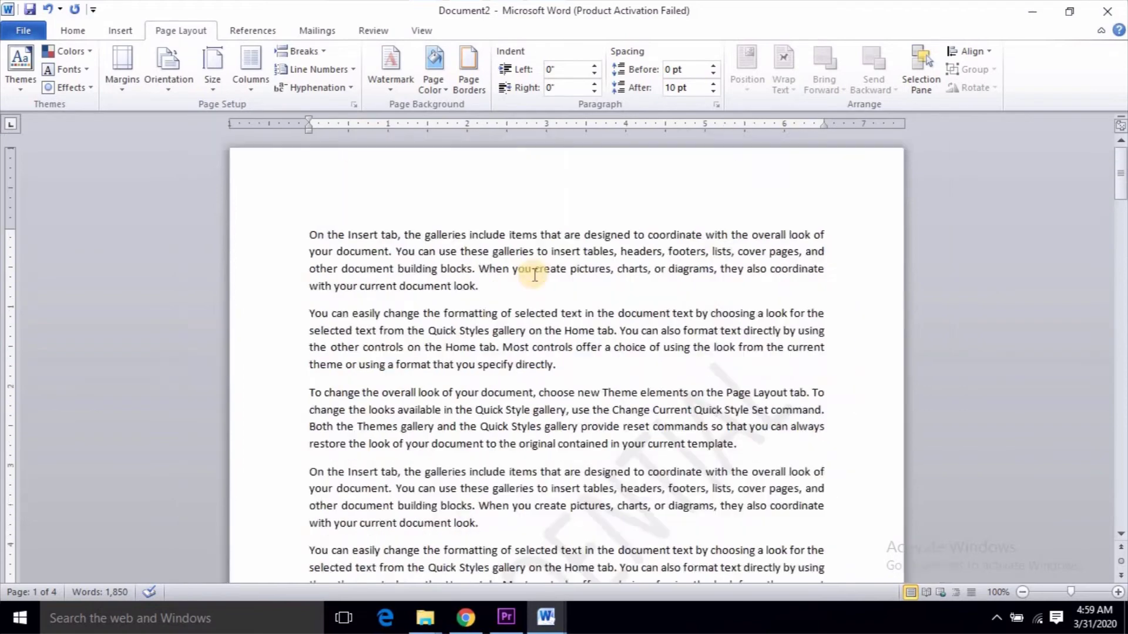
ctrl+scroll(359, 348, up, 1)
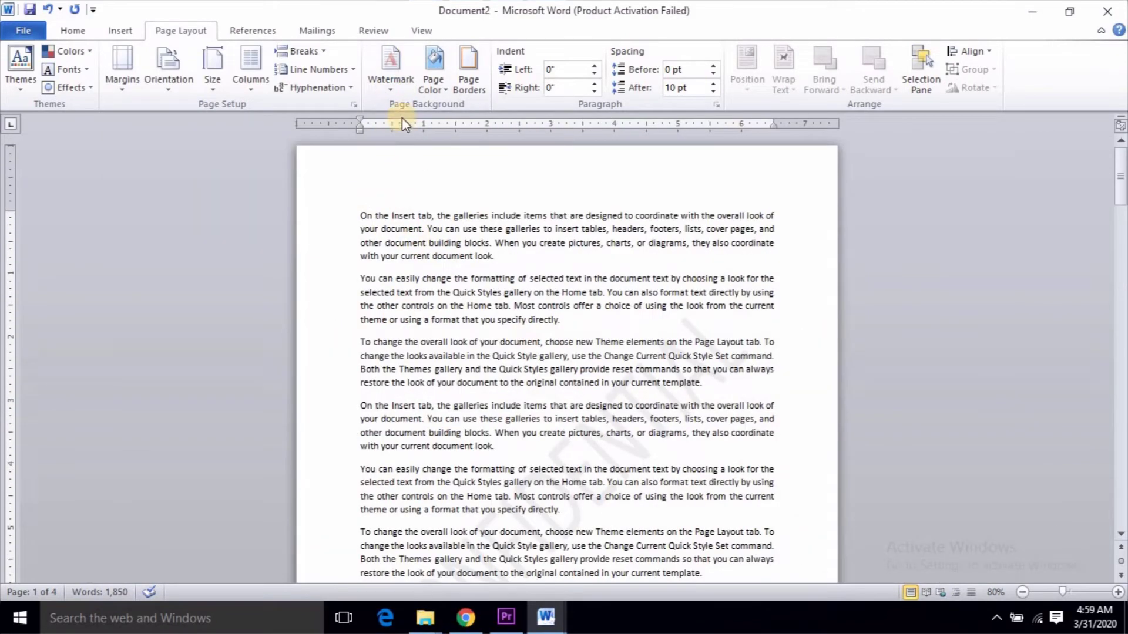
Recolor the CONFIDENTIAL text watermark red through the custom watermark settings and apply it
click(393, 93)
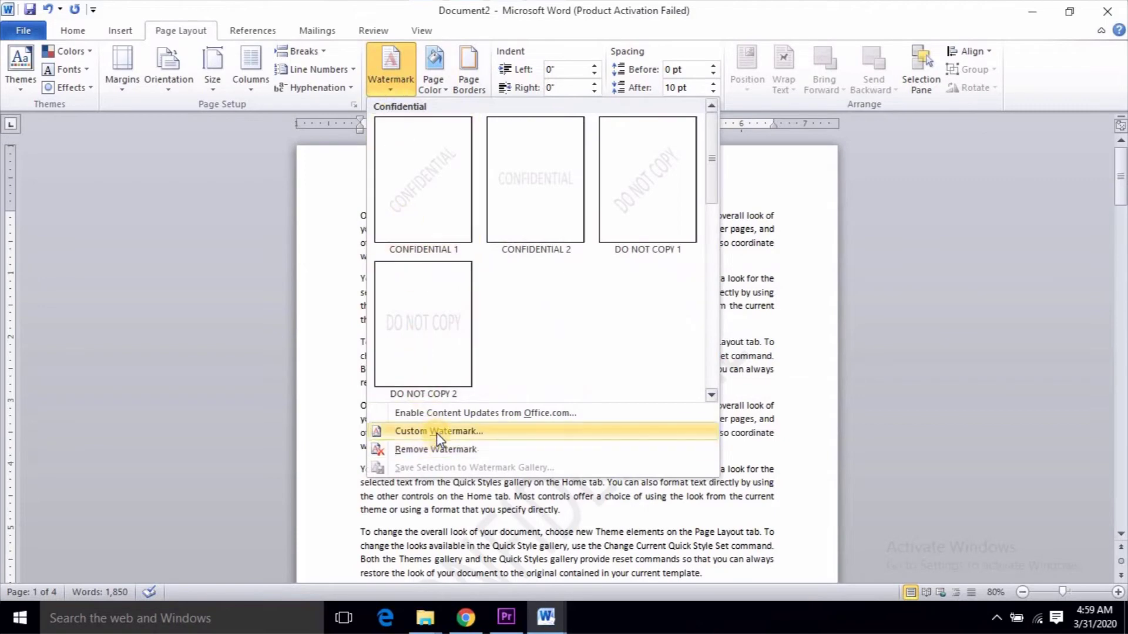
click(531, 356)
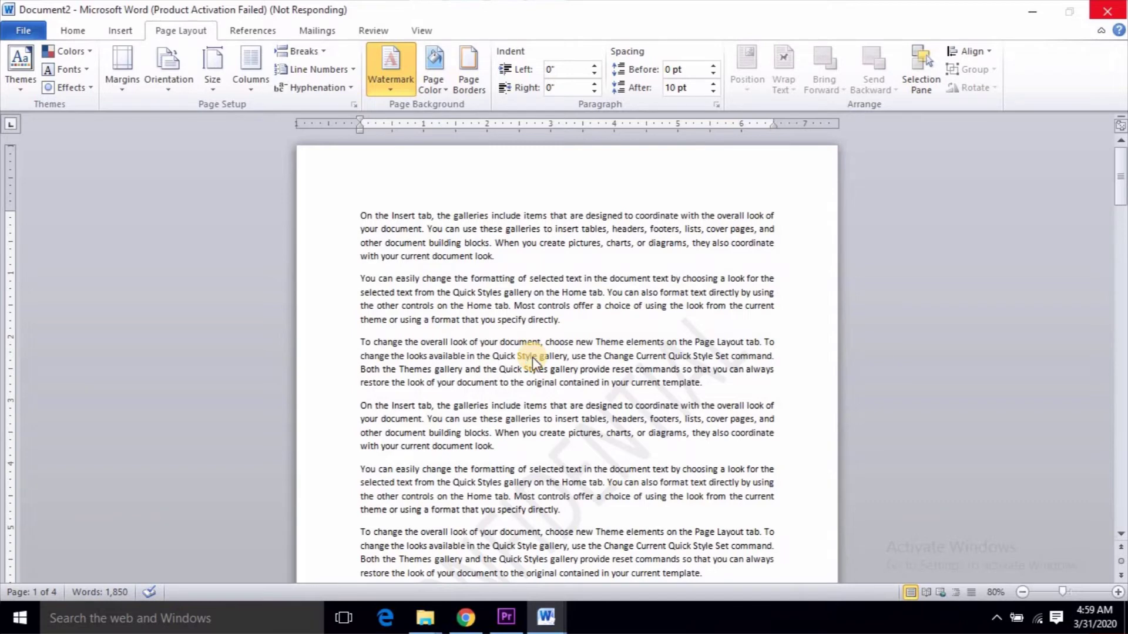
click(582, 367)
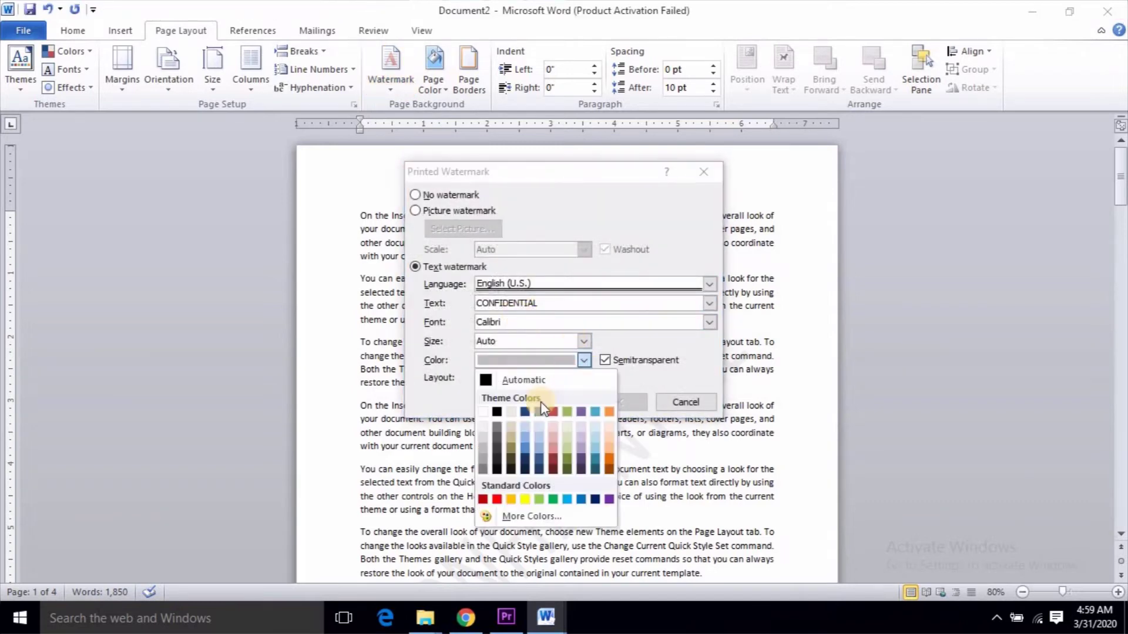
click(513, 494)
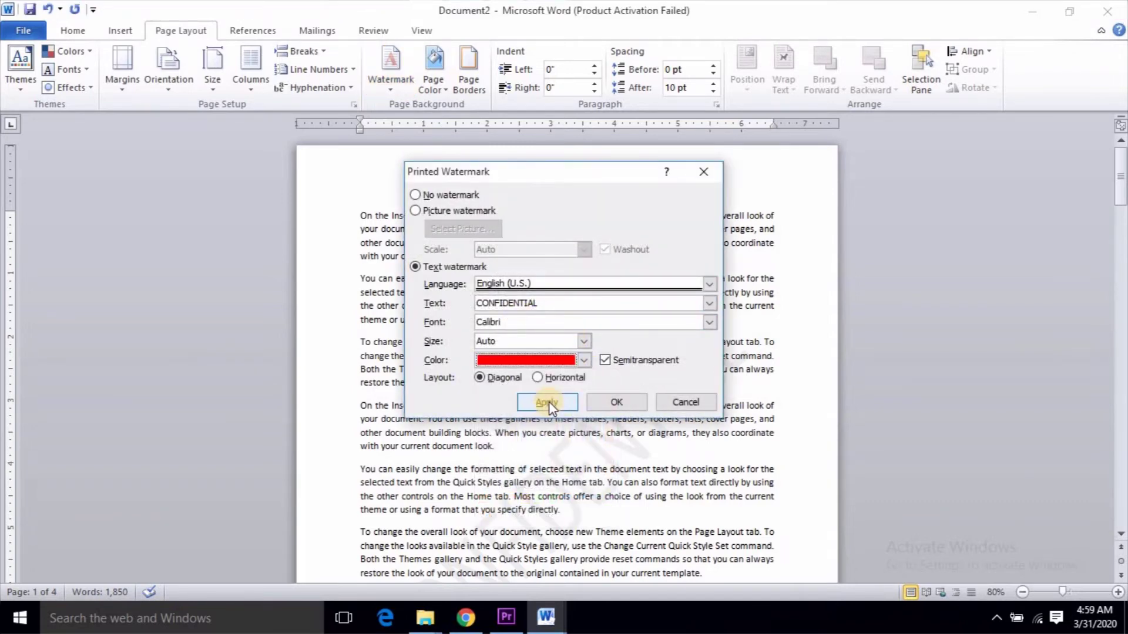
click(549, 400)
click(681, 402)
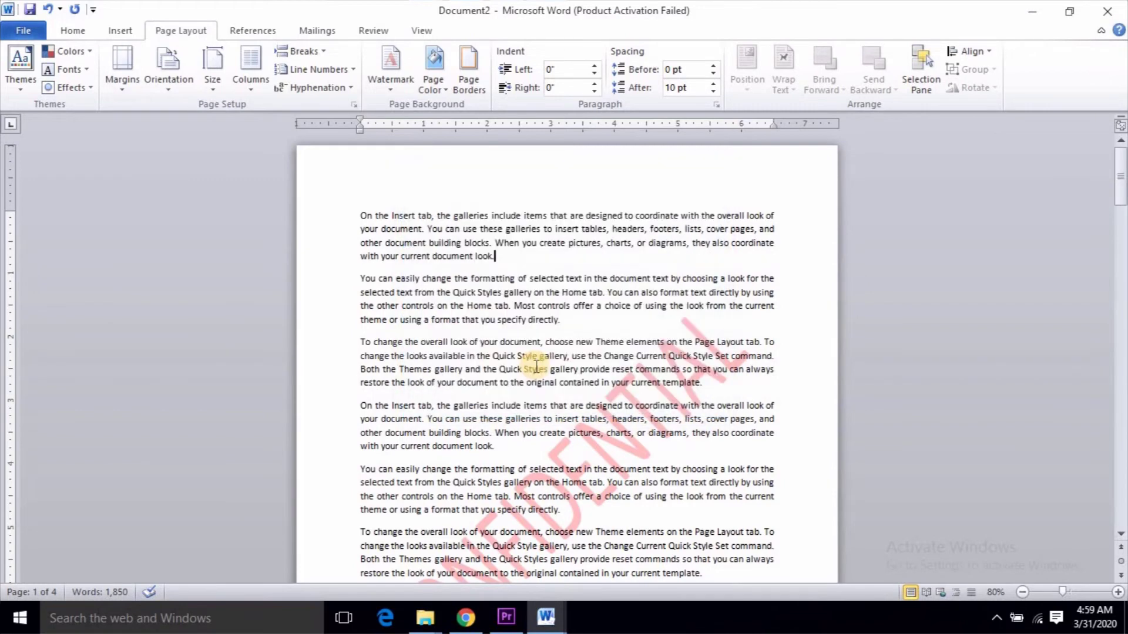
Replace the watermark with the built-in CONFIDENTIAL 2 preset and switch it to DO NOT COPY 1
ctrl+scroll(536, 367, down, 3)
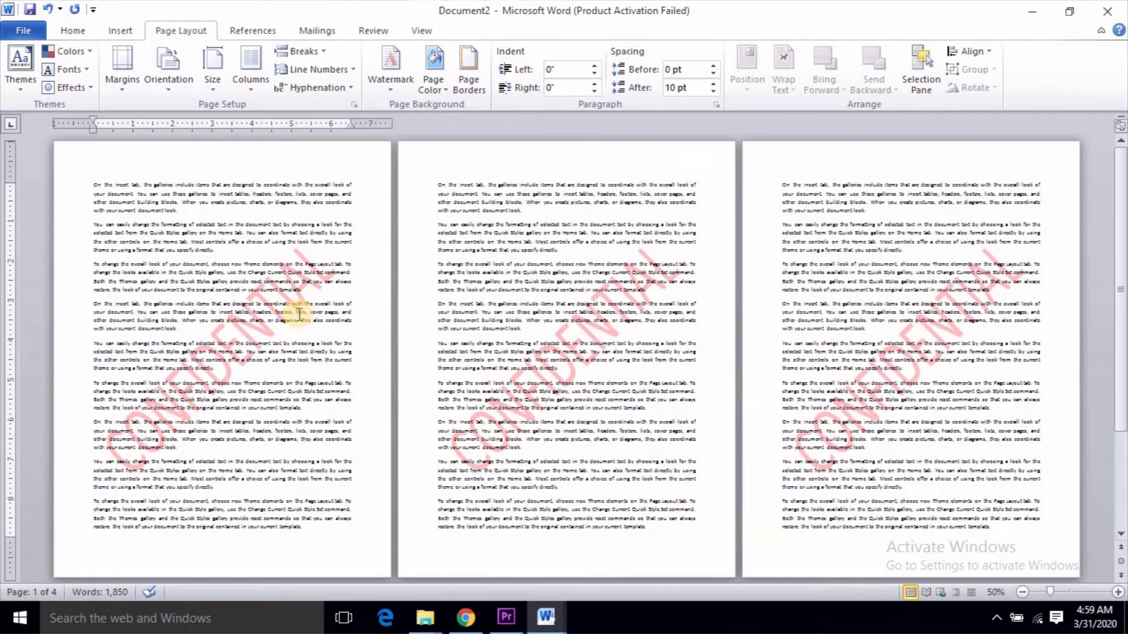
click(390, 82)
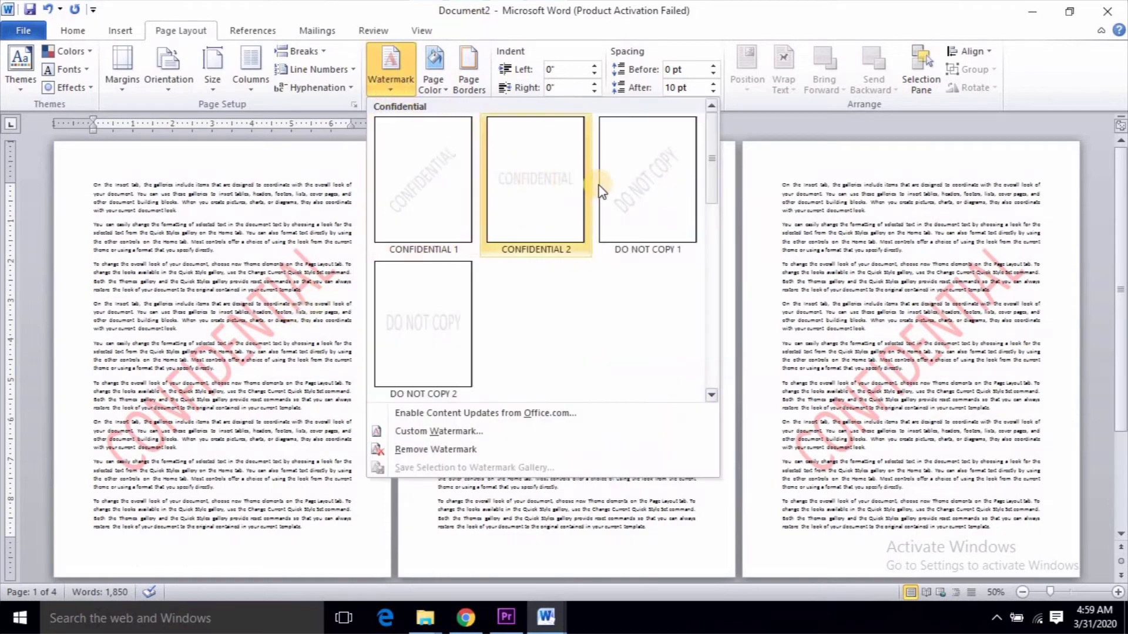
click(526, 187)
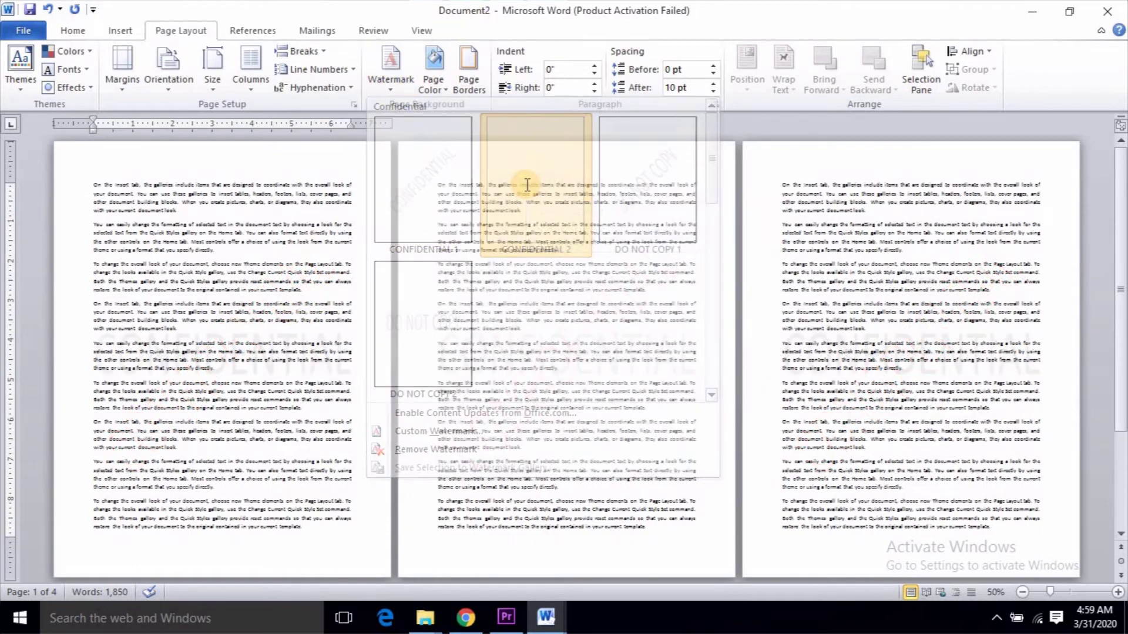
click(390, 74)
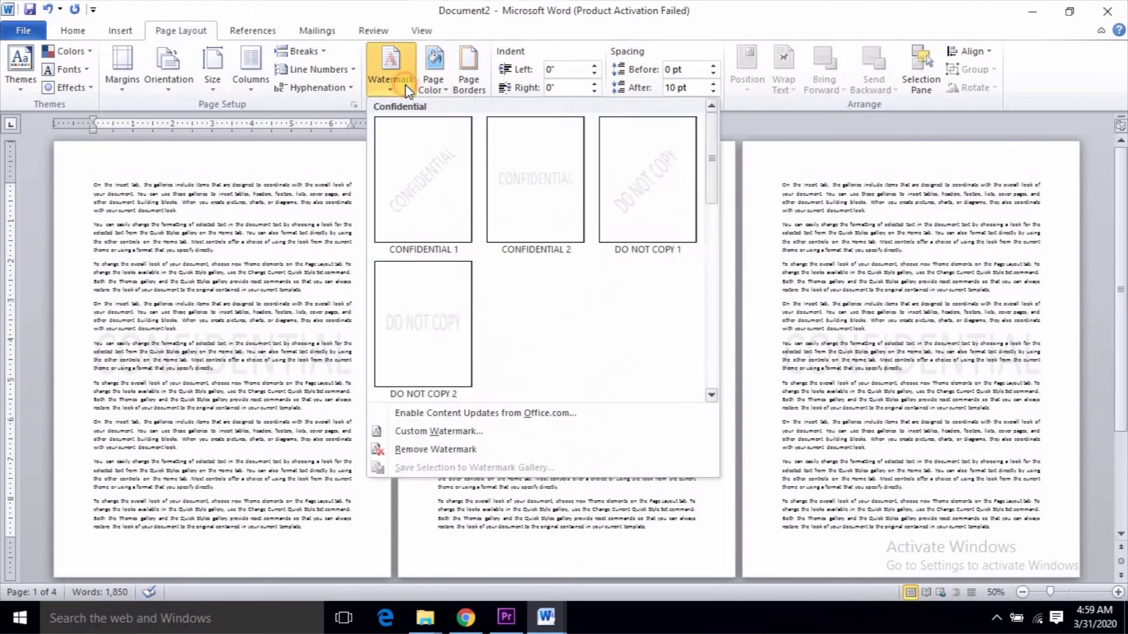
click(638, 194)
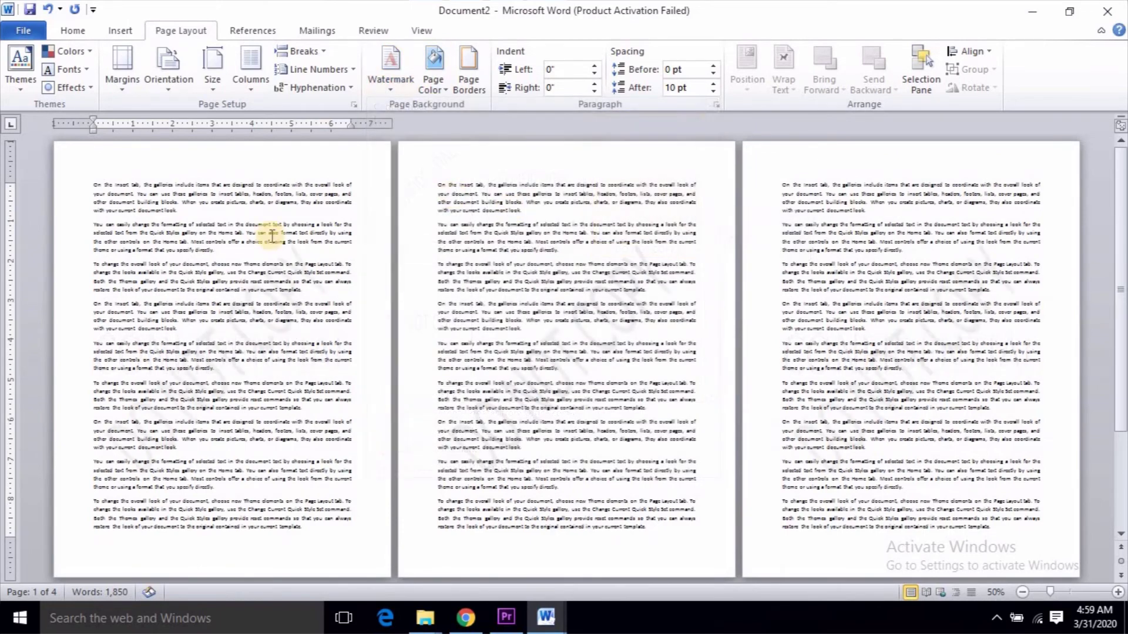
click(396, 88)
click(439, 87)
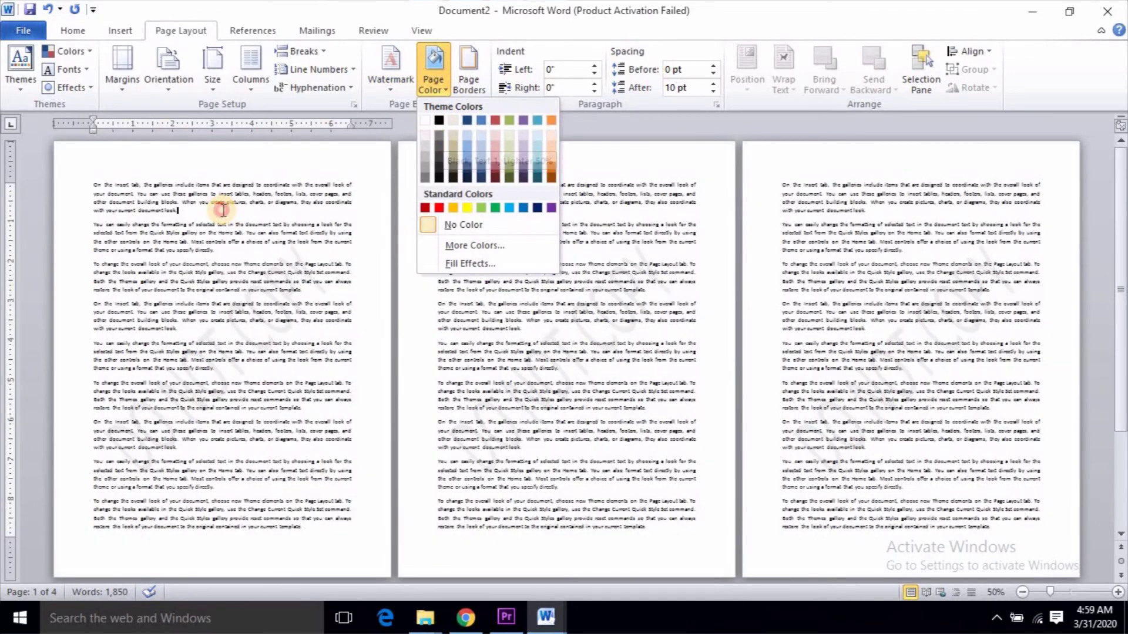
click(365, 171)
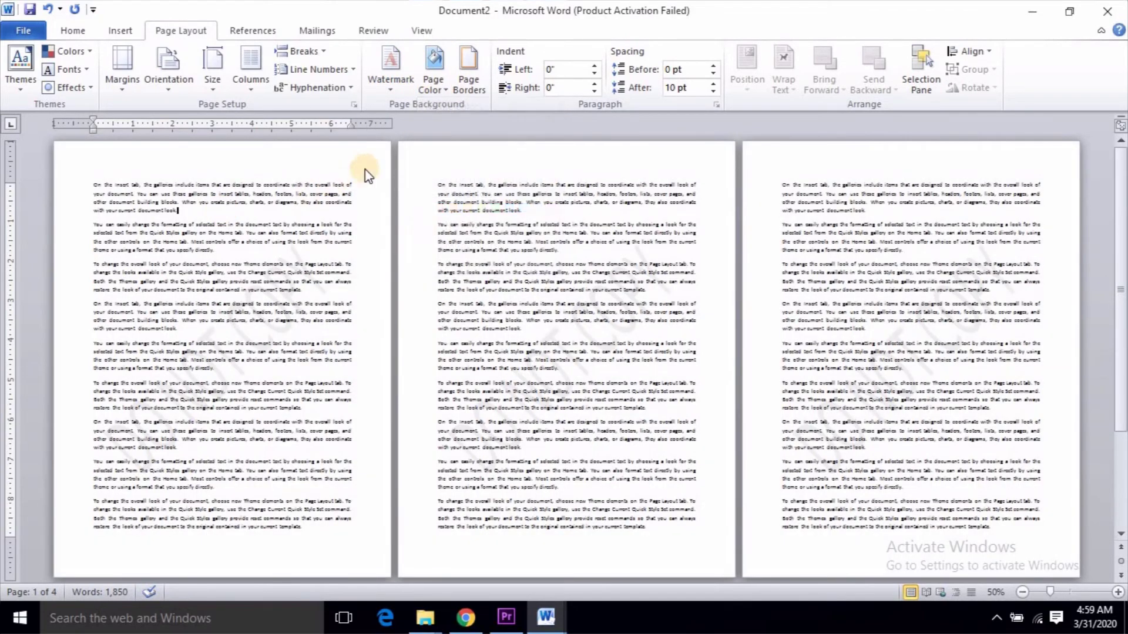
click(406, 92)
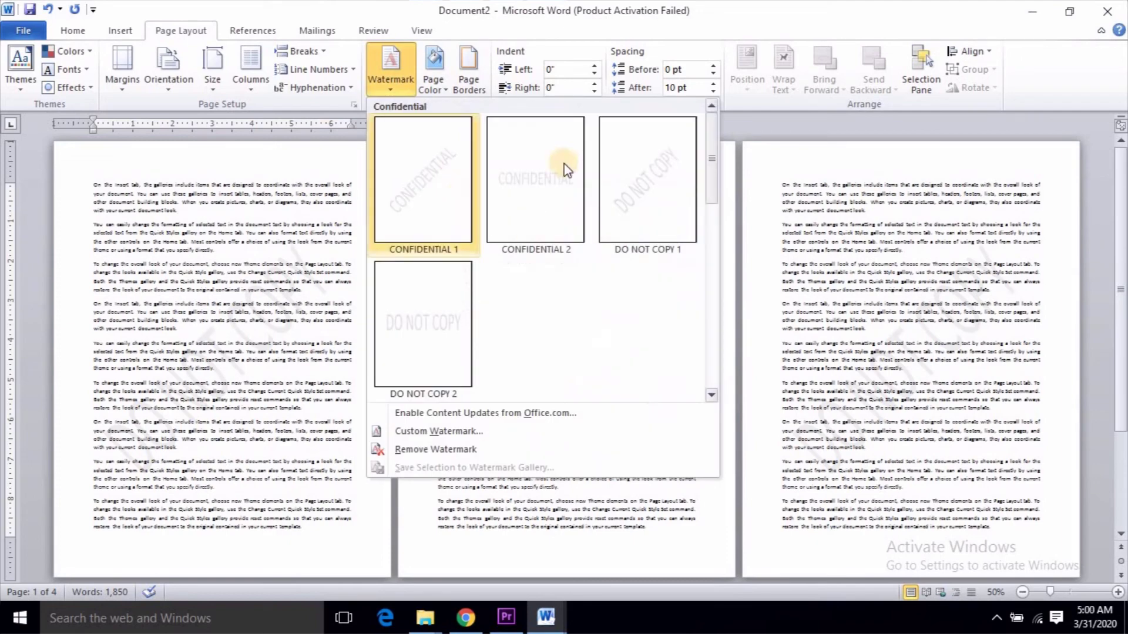
click(235, 271)
scroll(194, 264, up, 1)
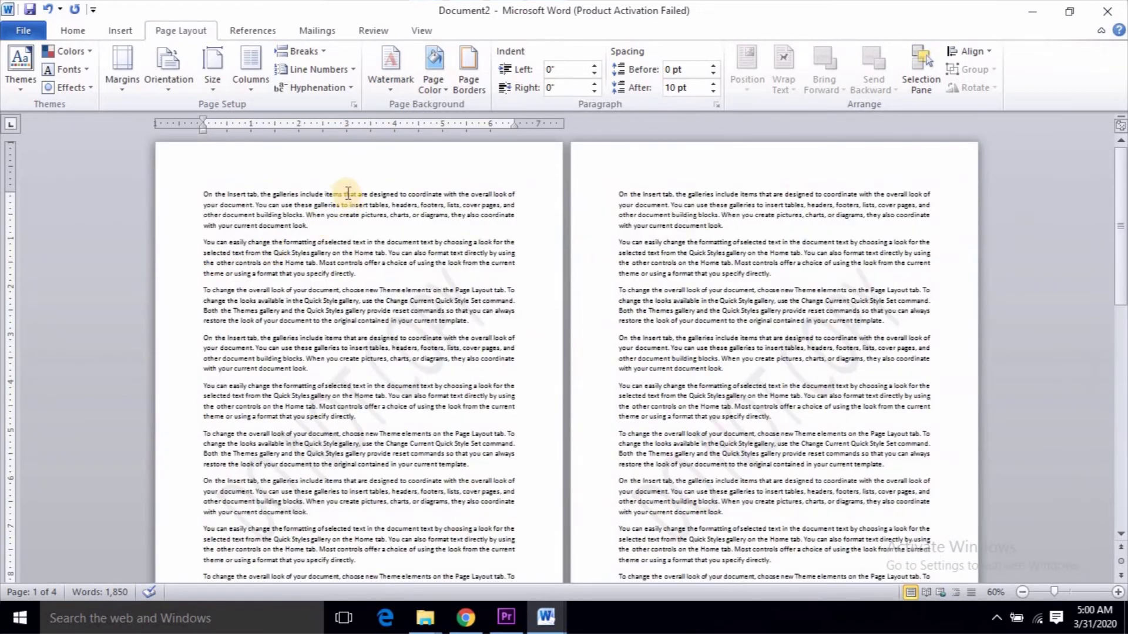
scroll(348, 214, down, 1)
Set up a custom text watermark with the wording RR COMPUTECH in place of DO NOT COPY
click(394, 94)
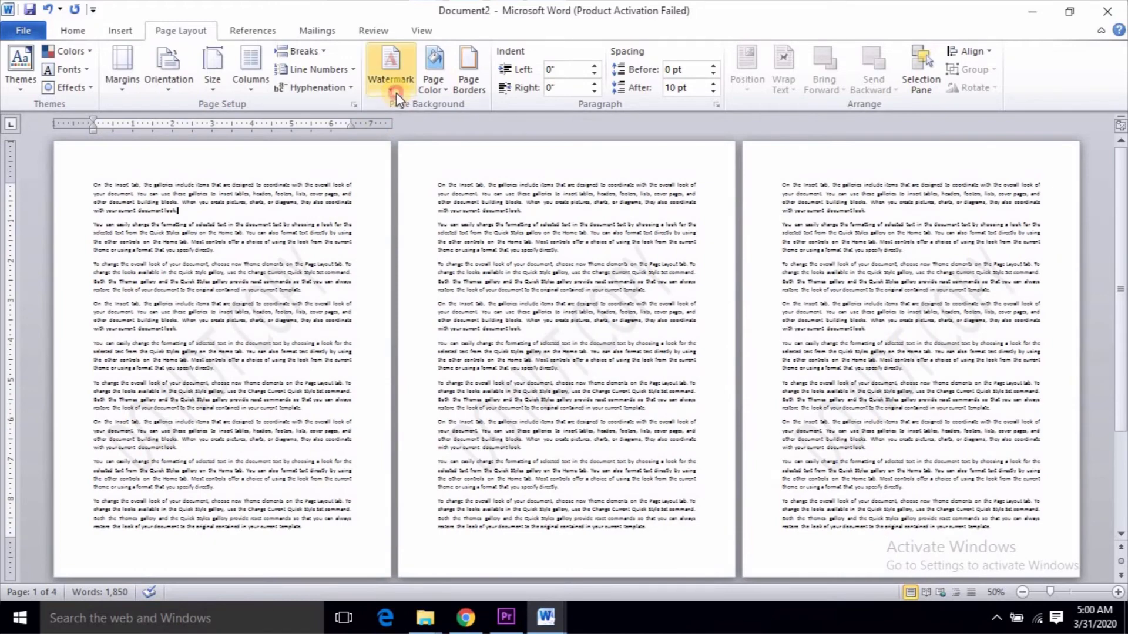
click(418, 432)
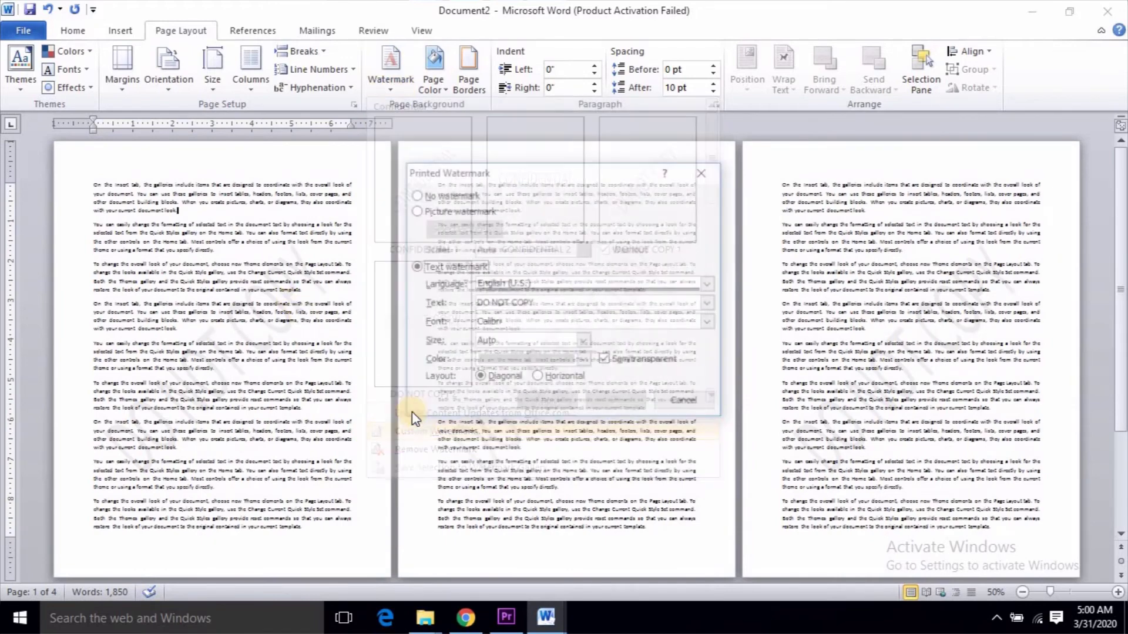
click(425, 268)
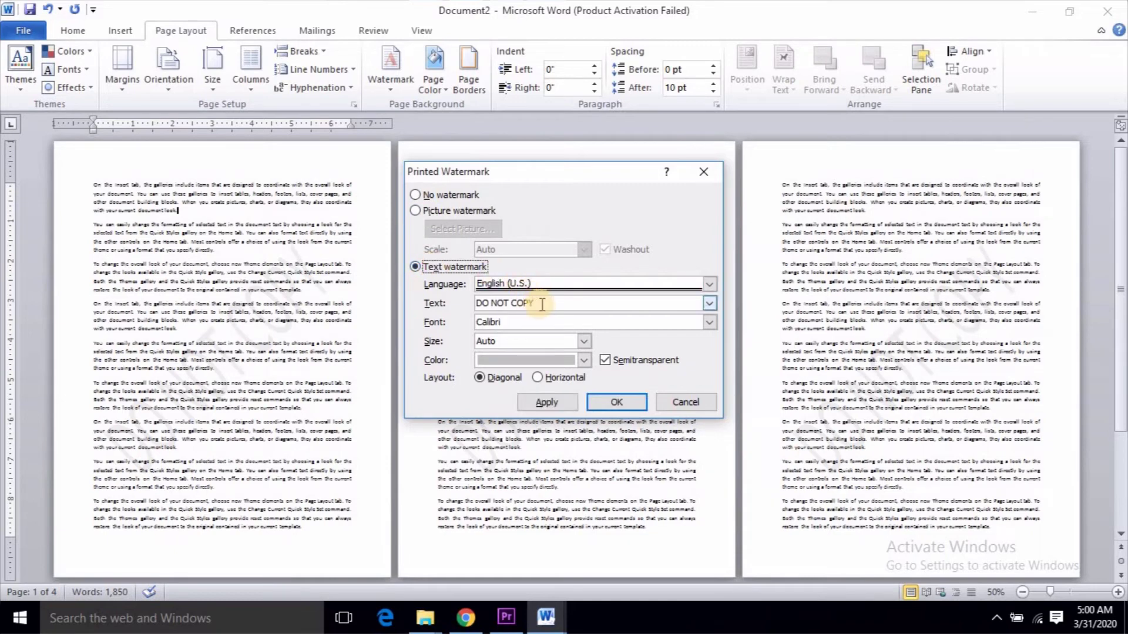
click(697, 299)
text(RR COMPUTECH)
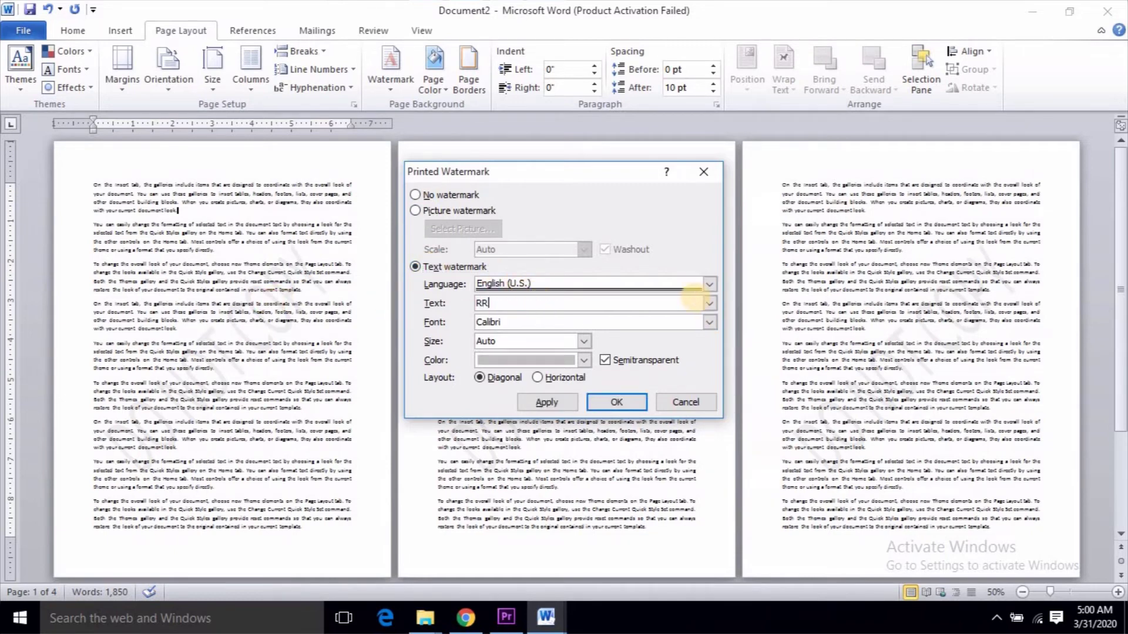
Format the RR COMPUTECH watermark in Cambria Math, size 80 and red, and apply it to the pages
click(710, 323)
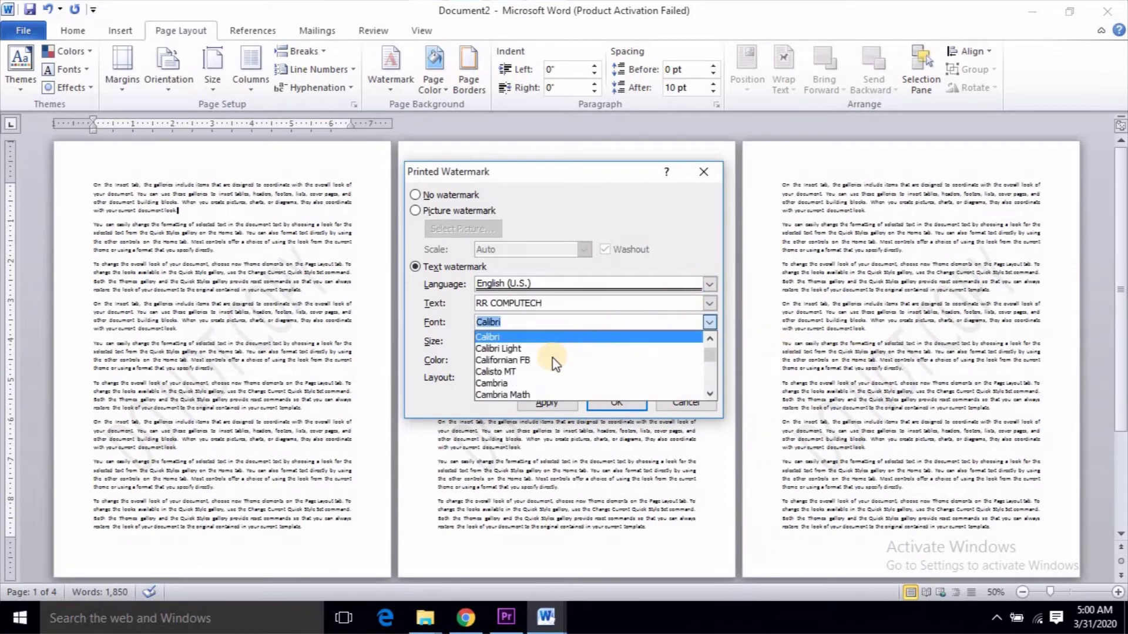
click(526, 391)
click(583, 342)
scroll(510, 376, down, 3)
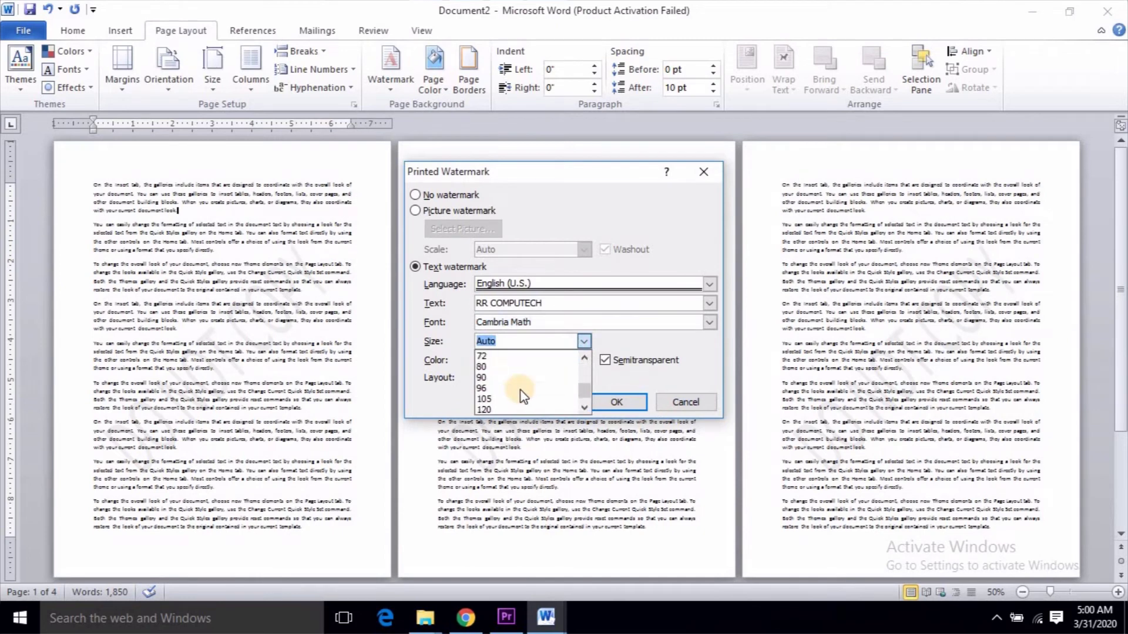
click(508, 368)
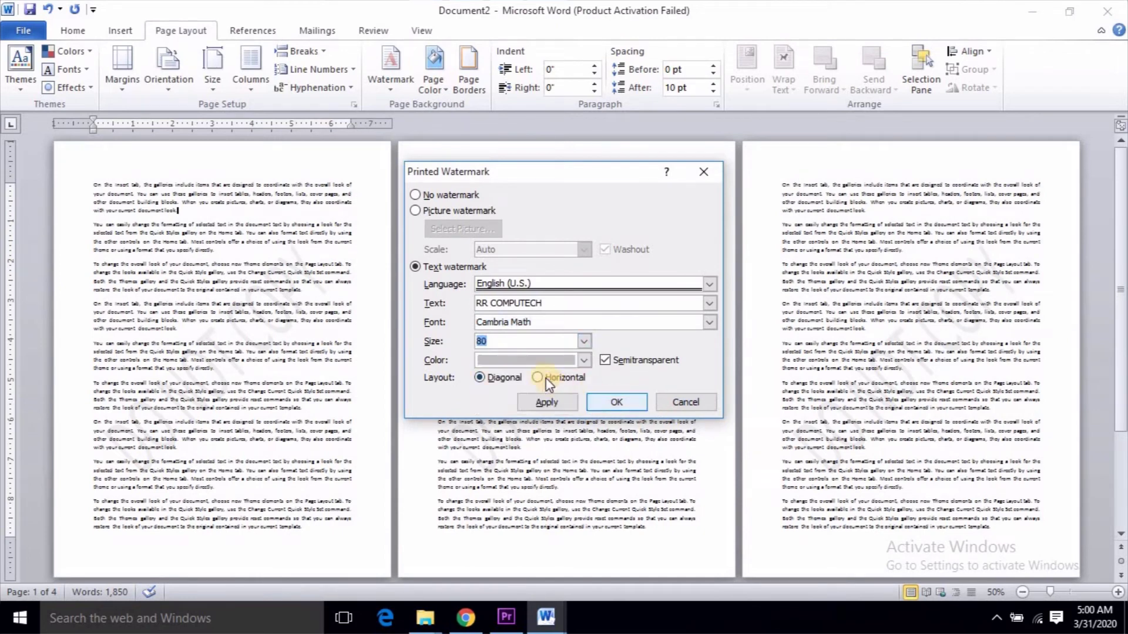
click(583, 360)
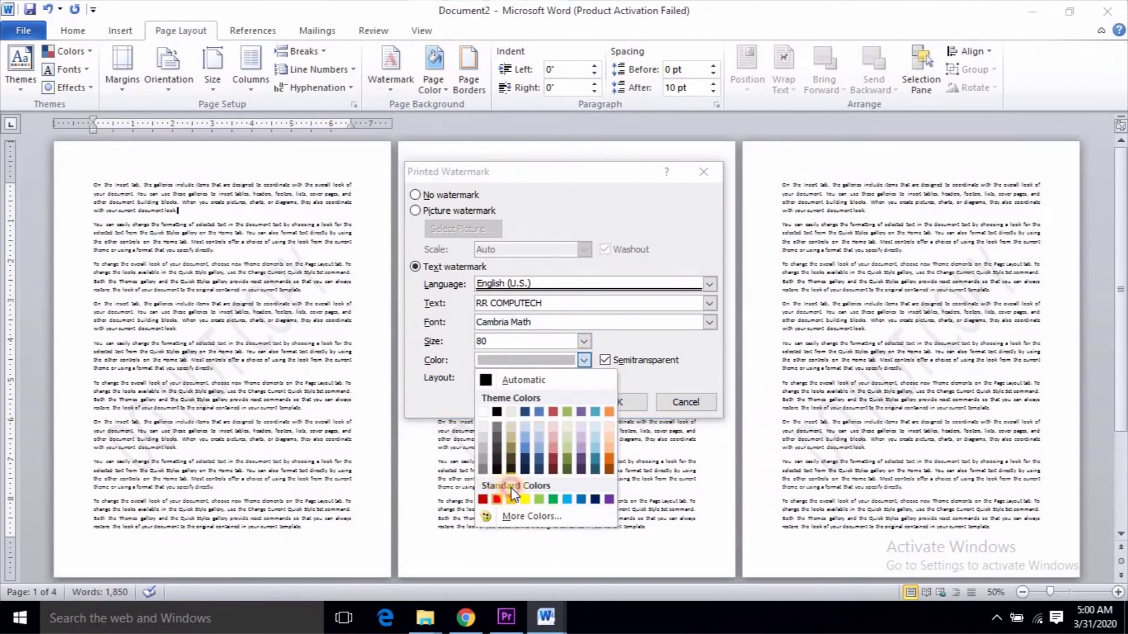
click(483, 500)
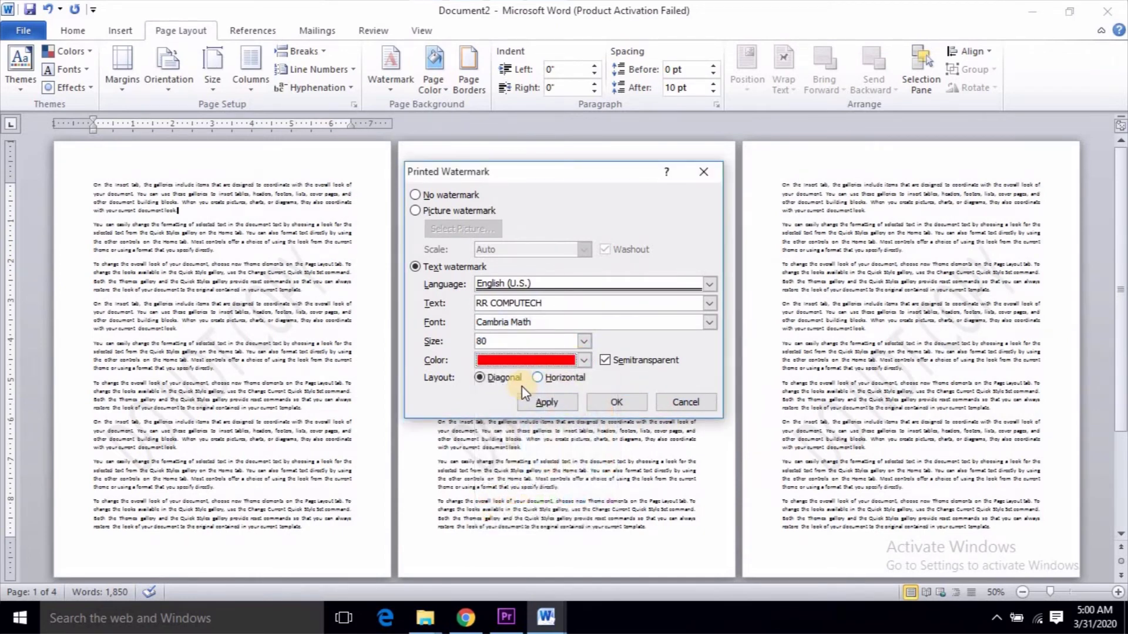
click(565, 401)
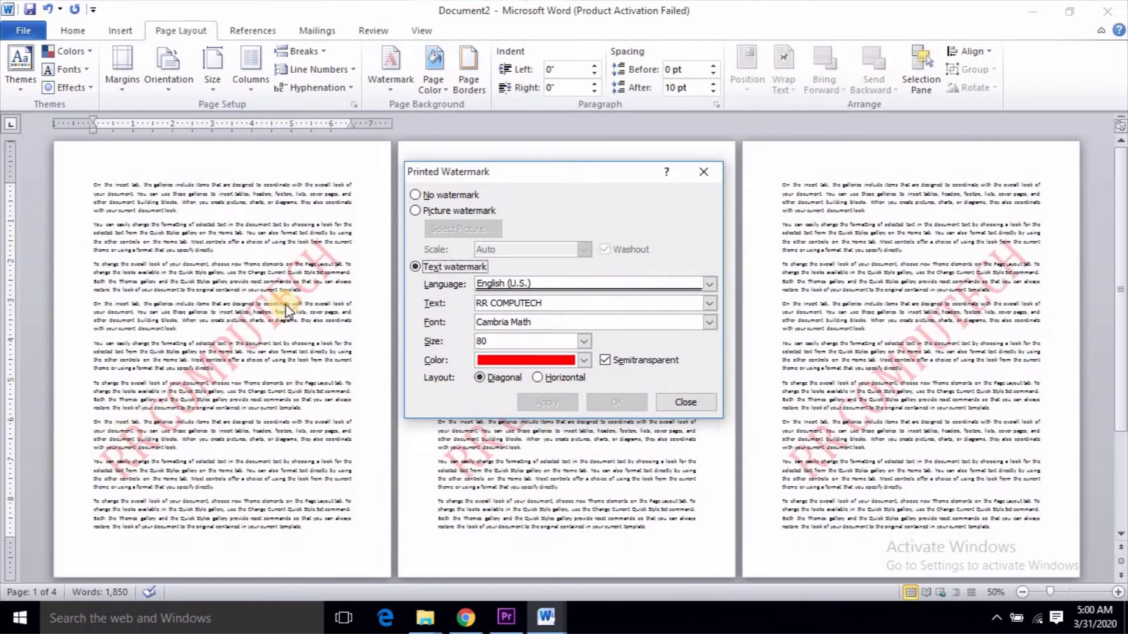
Try the horizontal layout on the RR COMPUTECH watermark and switch it back to diagonal
click(549, 379)
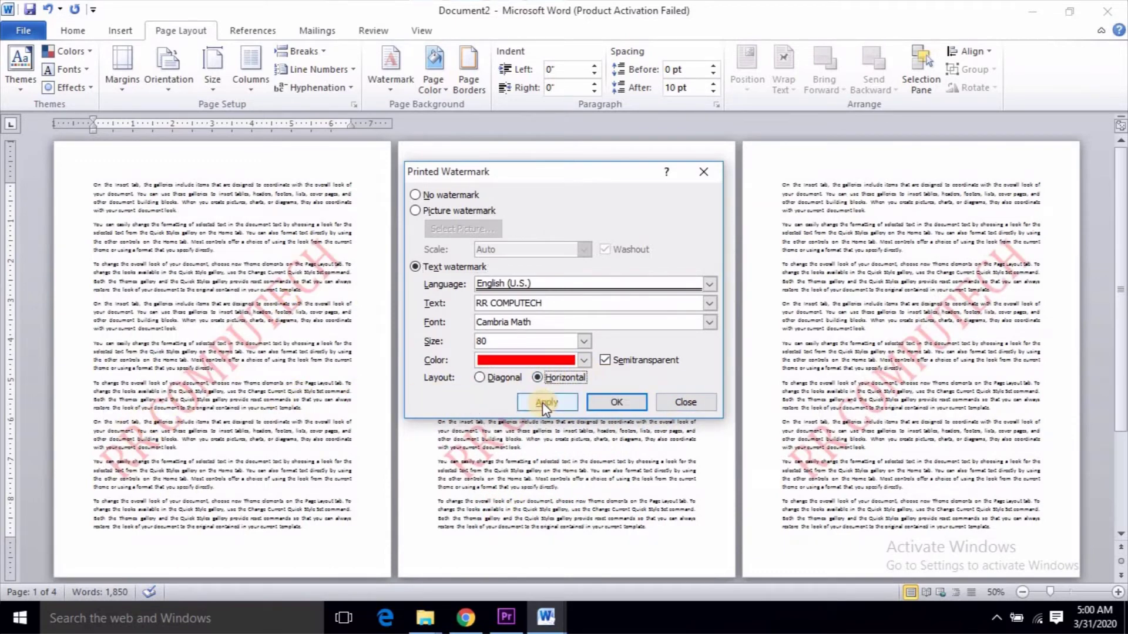
click(542, 403)
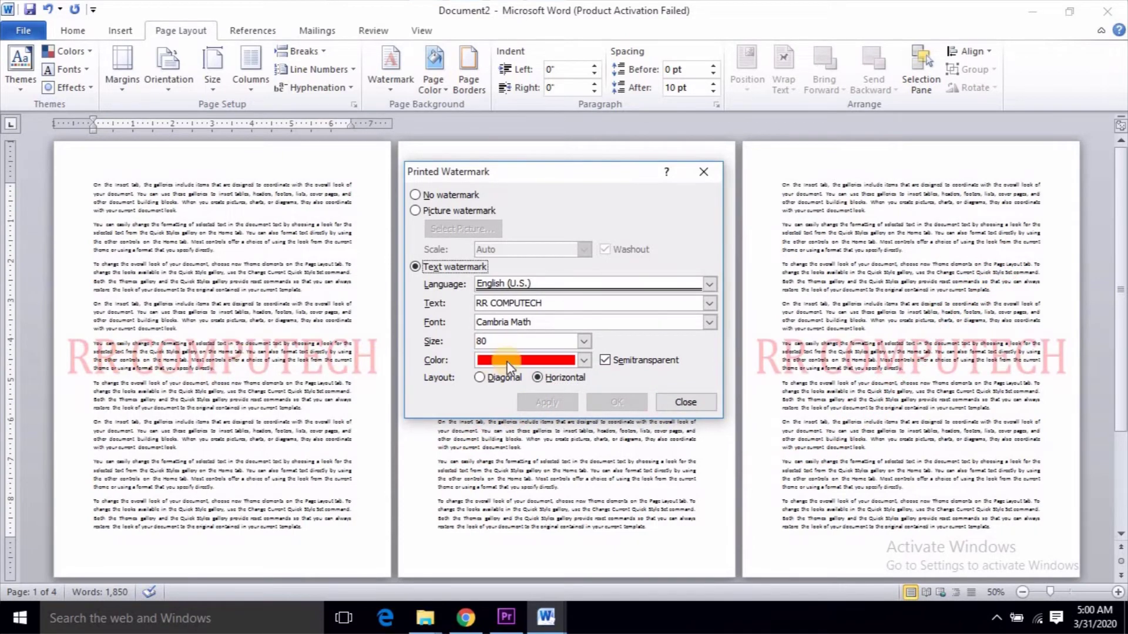
click(505, 379)
click(545, 403)
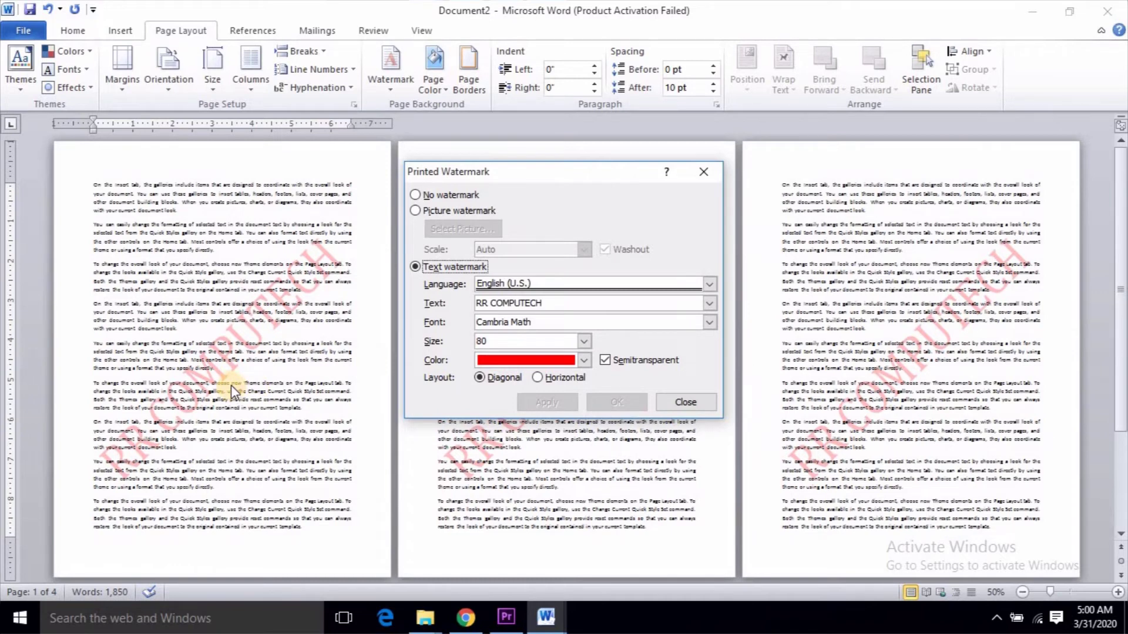
Turn off semitransparency for the RR COMPUTECH watermark, apply the change and close the watermark settings
click(609, 362)
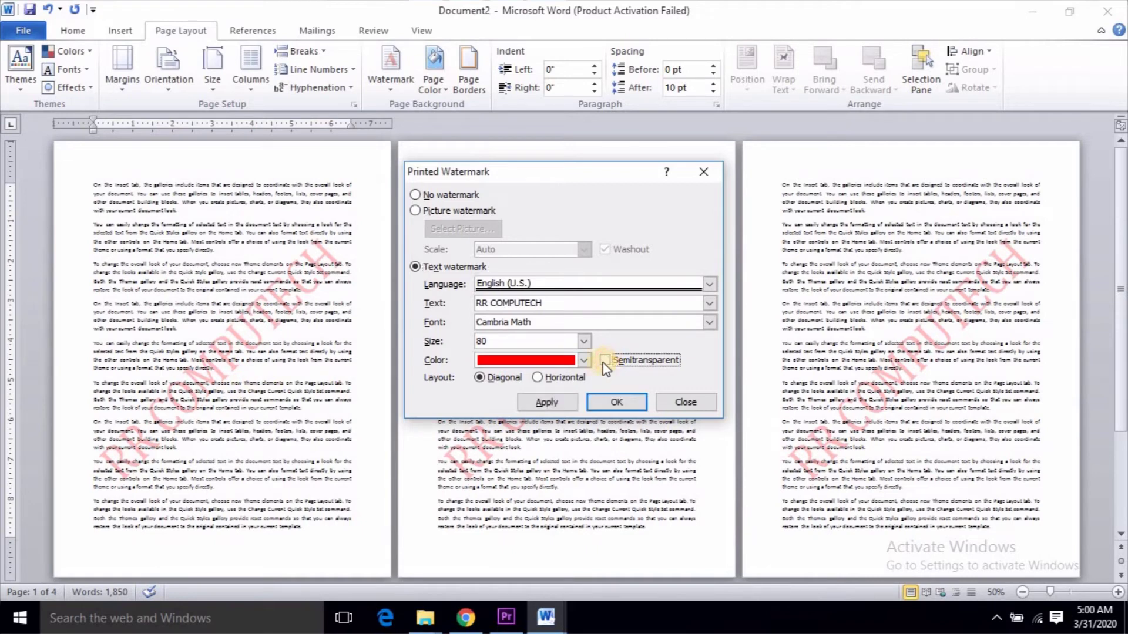
click(546, 403)
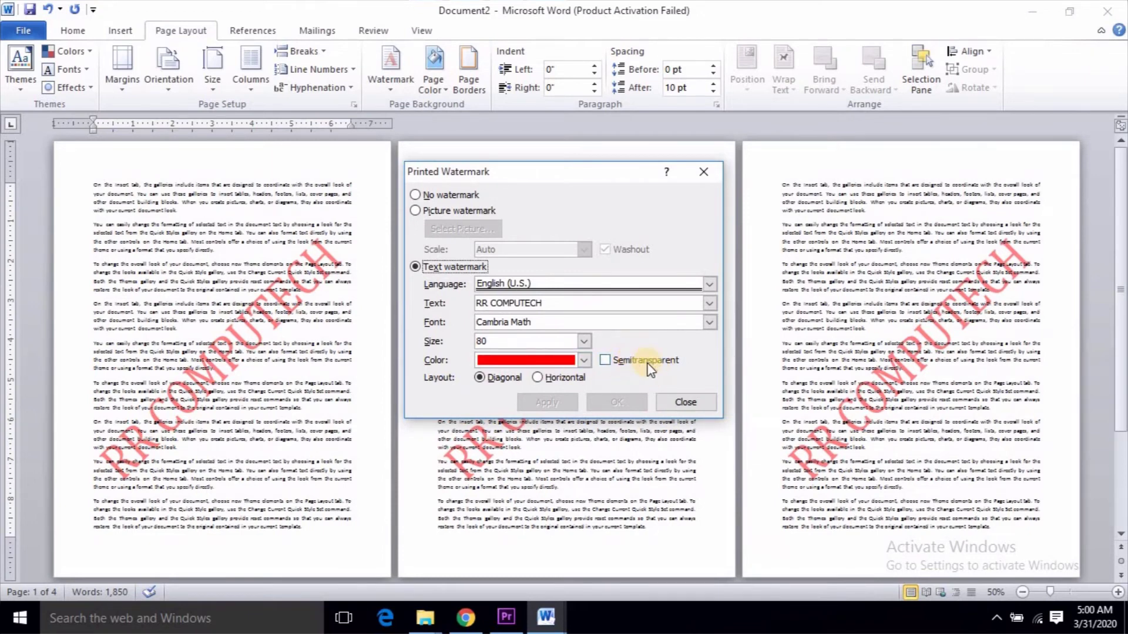
click(685, 403)
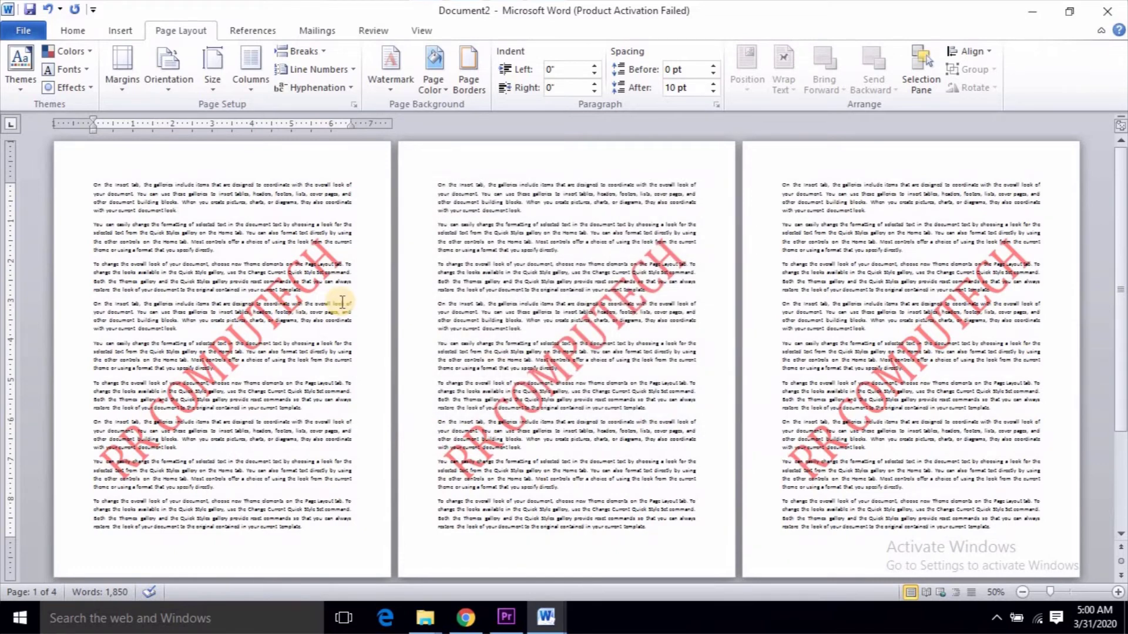
Switch the custom watermark from text to a picture watermark and open the picture selection
click(390, 64)
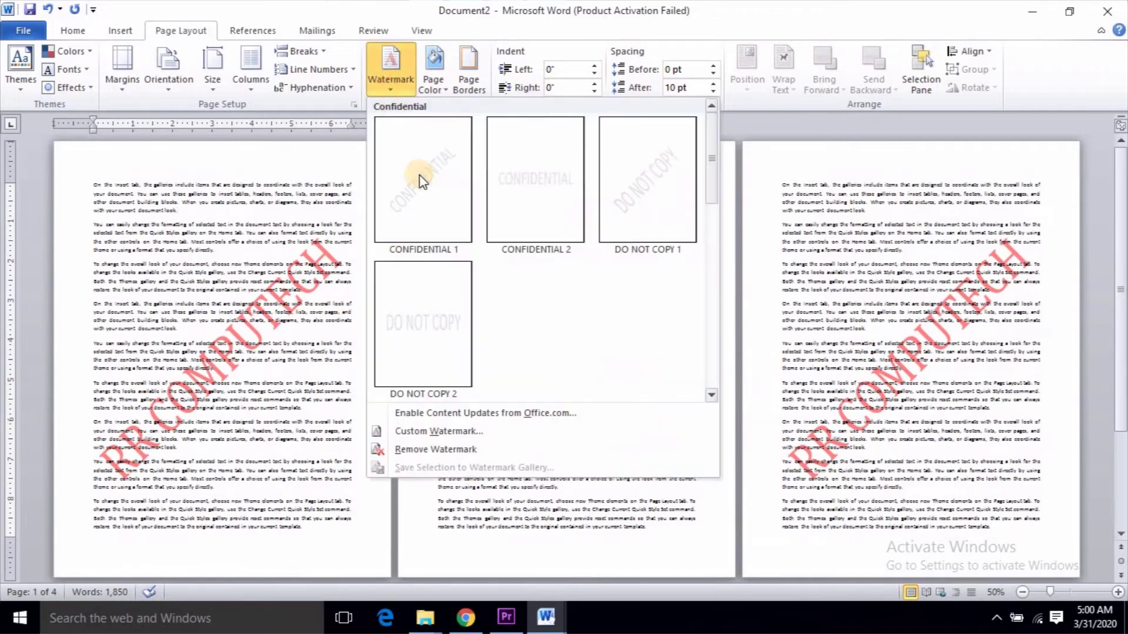
click(444, 432)
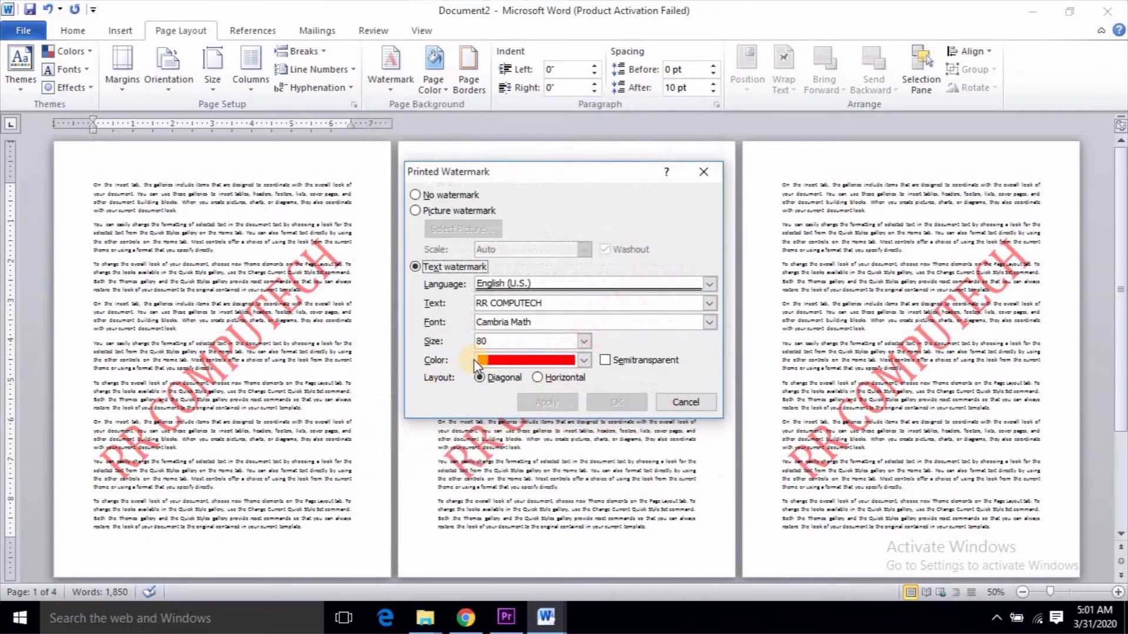
click(433, 209)
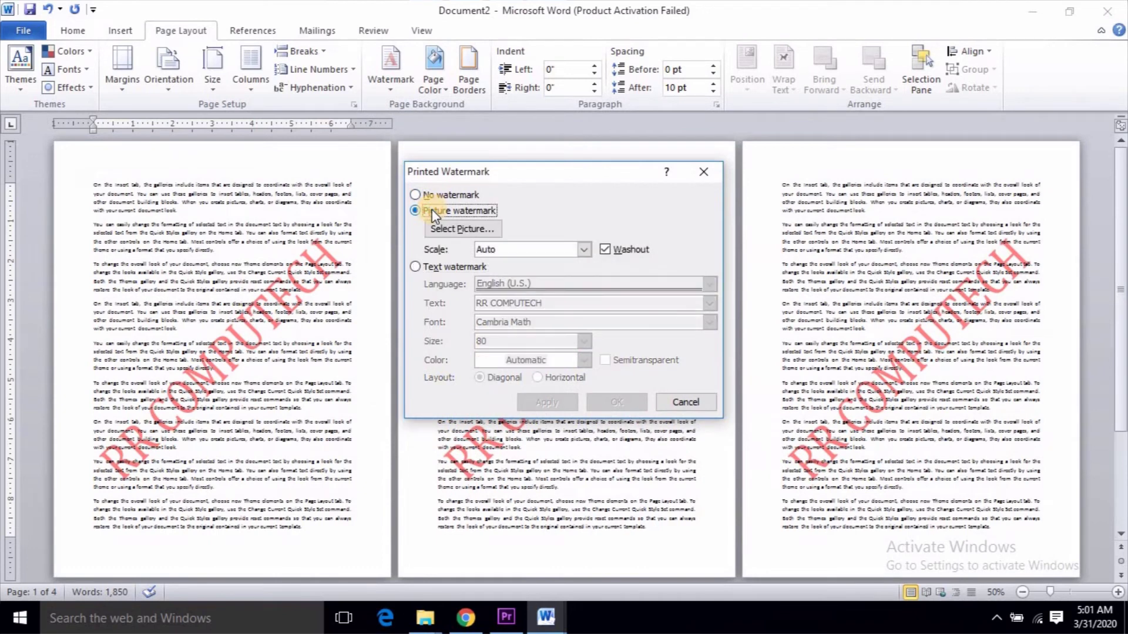
click(462, 230)
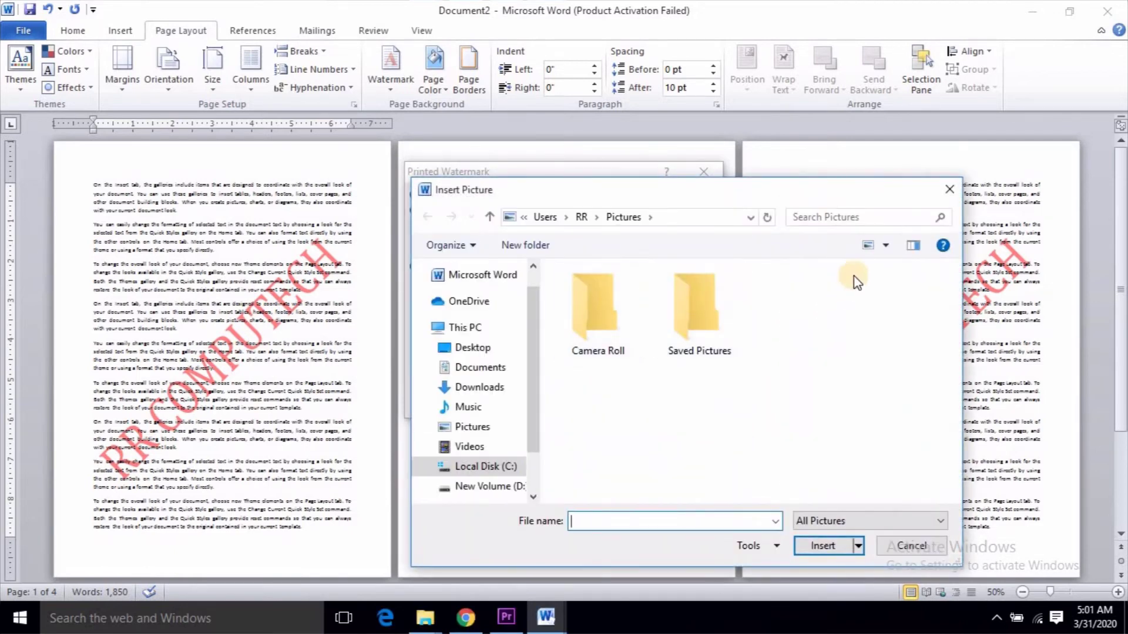
Choose the Logo name picture from the Desktop folder and apply it as the watermark
click(478, 329)
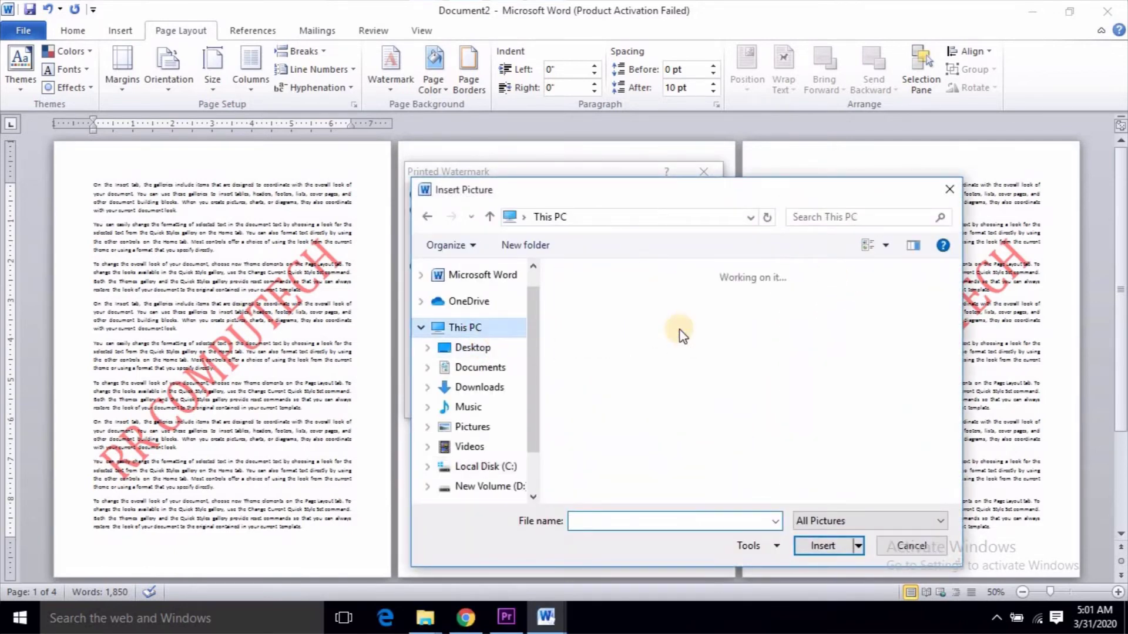
scroll(869, 340, down, 3)
drag(954, 389, 954, 435)
click(487, 368)
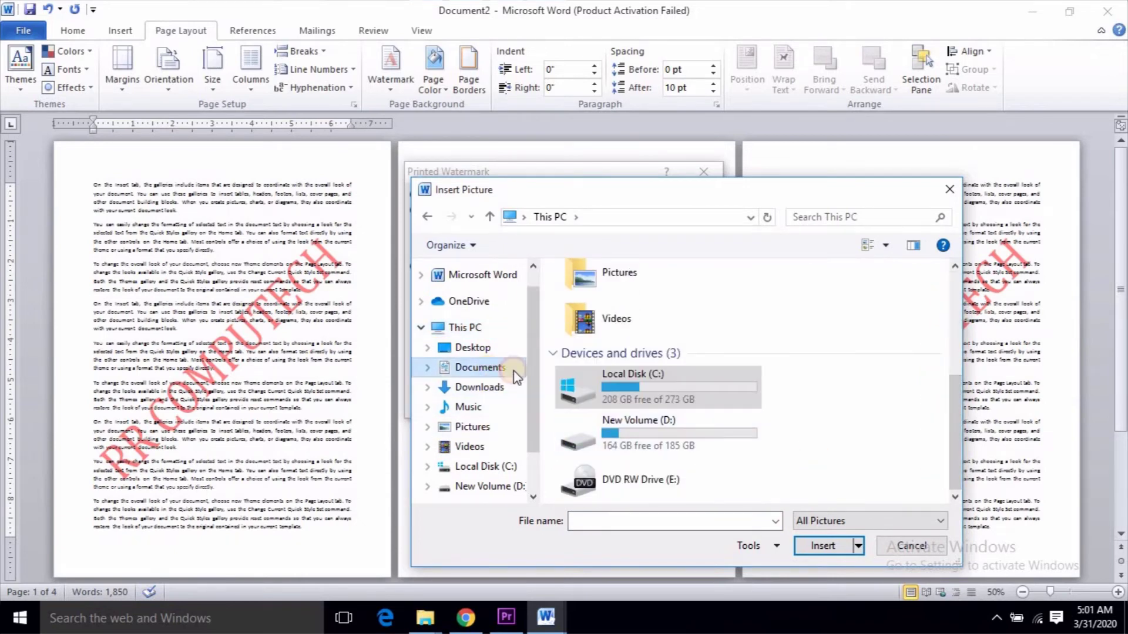
click(472, 347)
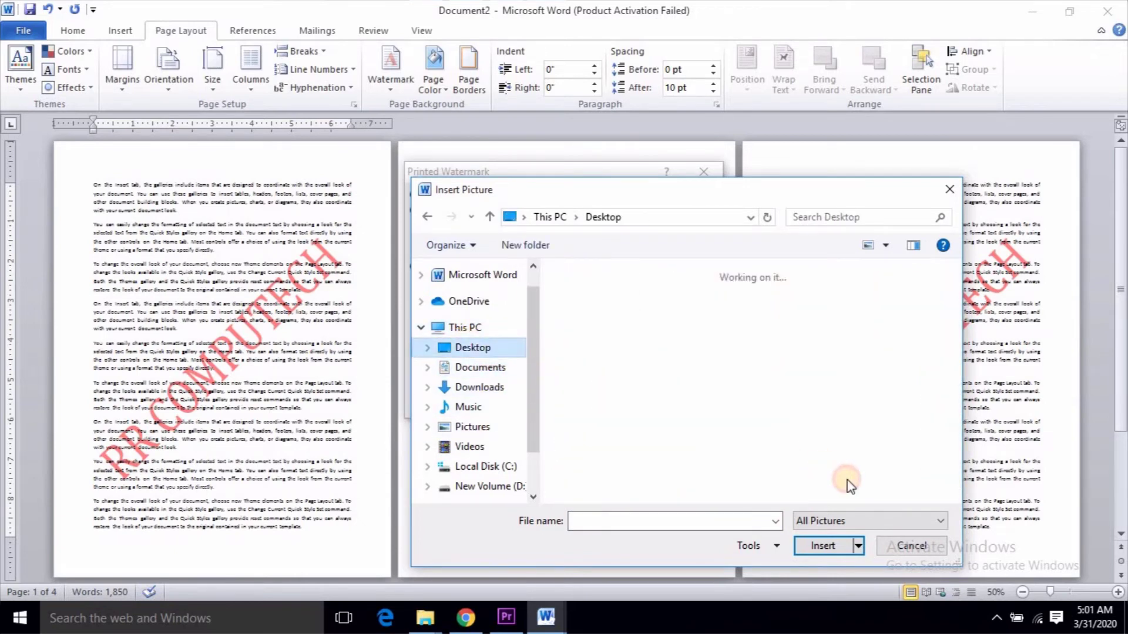
click(841, 520)
click(841, 520)
click(799, 473)
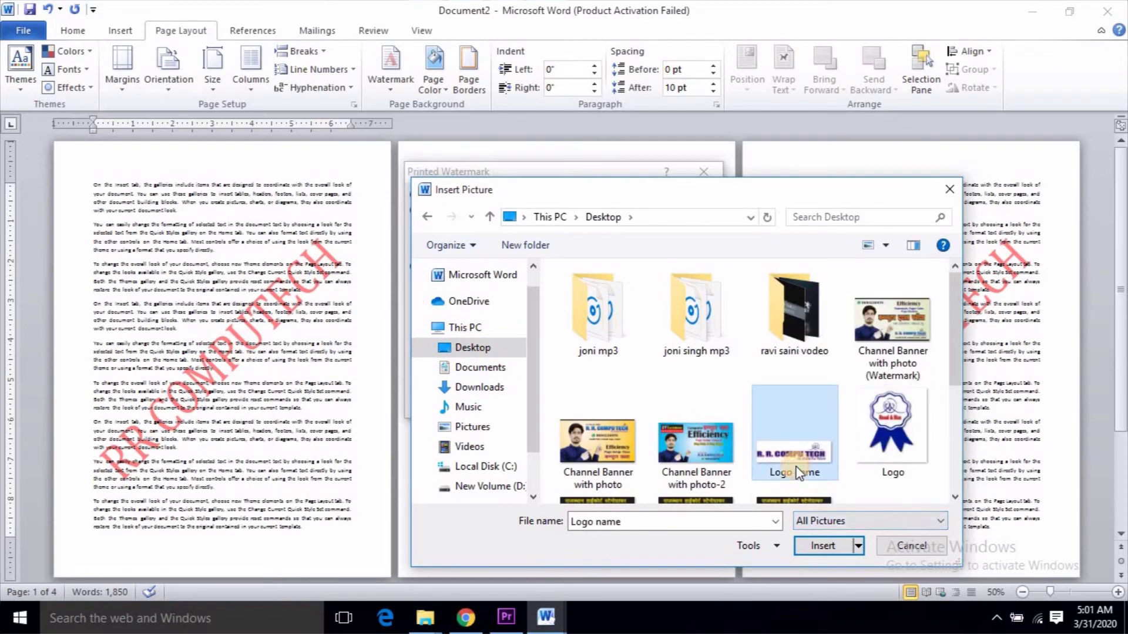
click(817, 543)
click(551, 403)
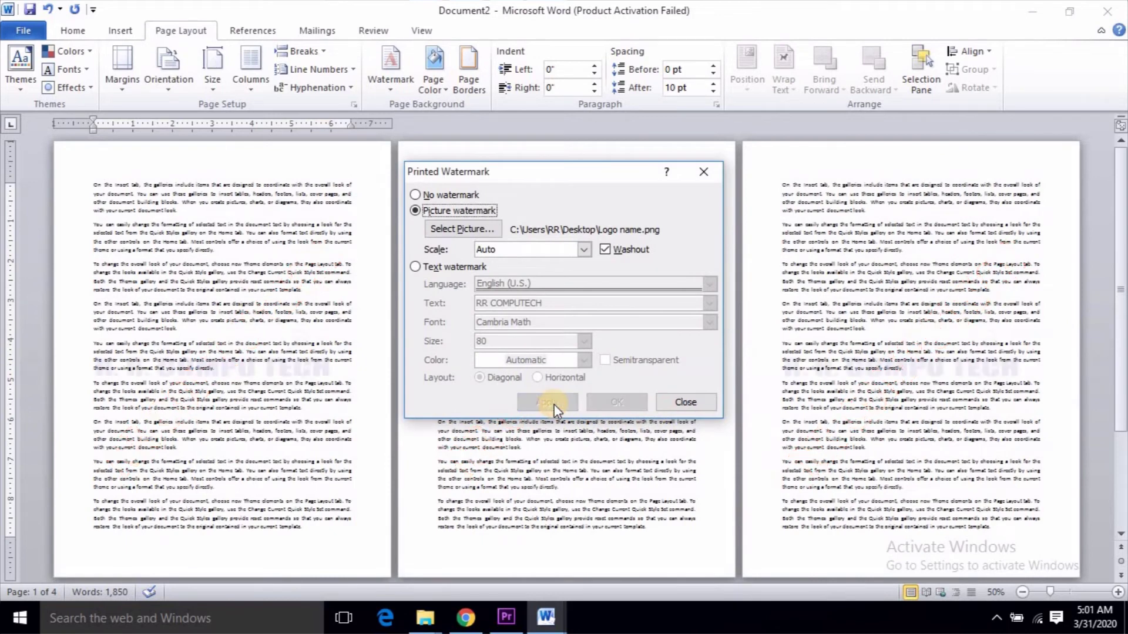
Turn off washout for the logo watermark, apply the change and close the watermark settings
click(605, 249)
click(549, 403)
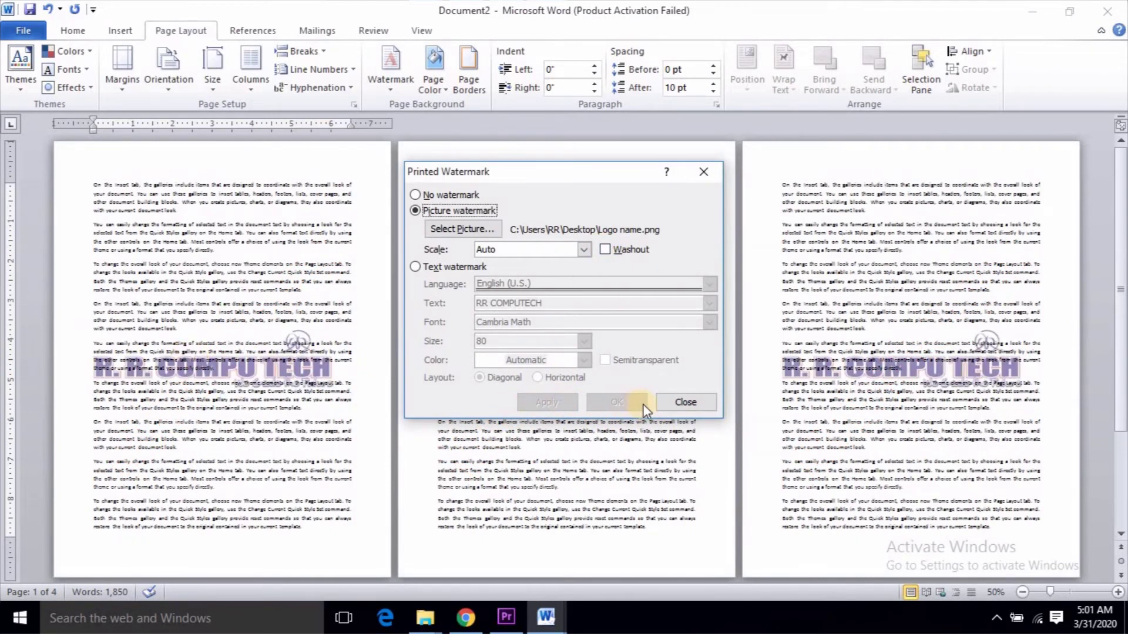
click(685, 403)
scroll(481, 372, down, 6)
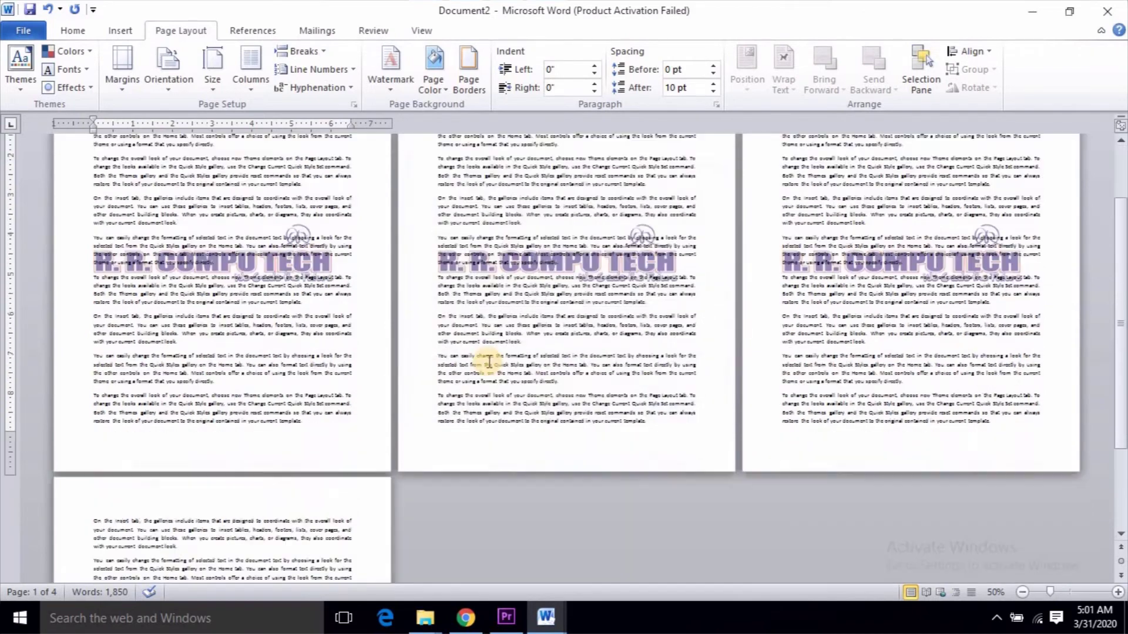
scroll(481, 373, up, 2)
scroll(481, 372, up, 3)
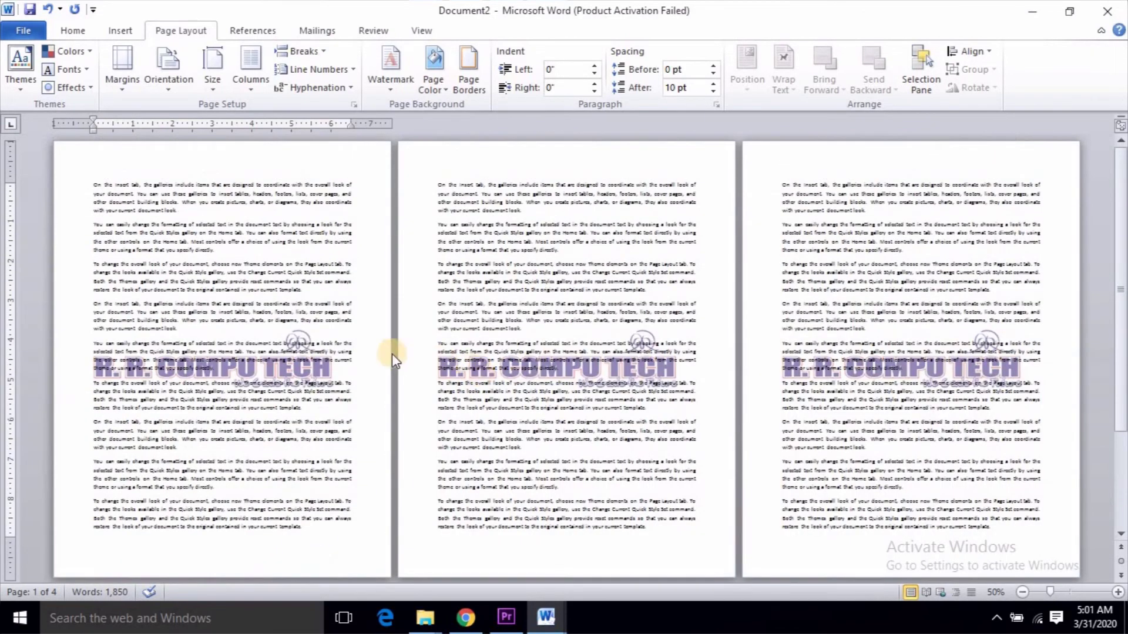
scroll(339, 349, up, 1)
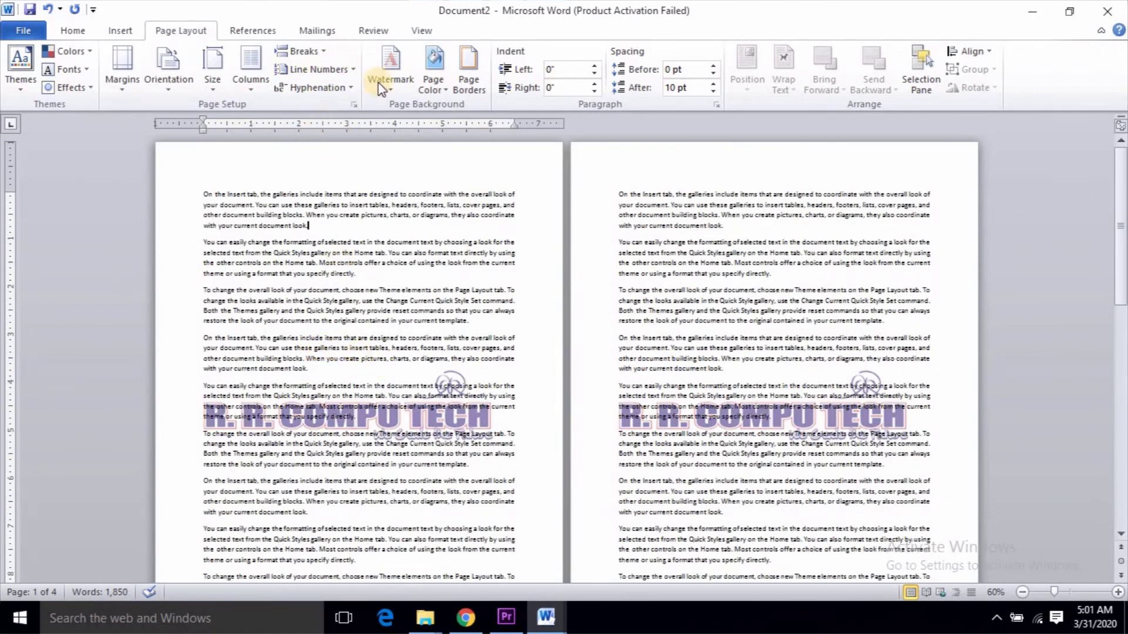
Reopen the custom watermark settings and apply a scale of 200% to the logo picture
click(393, 96)
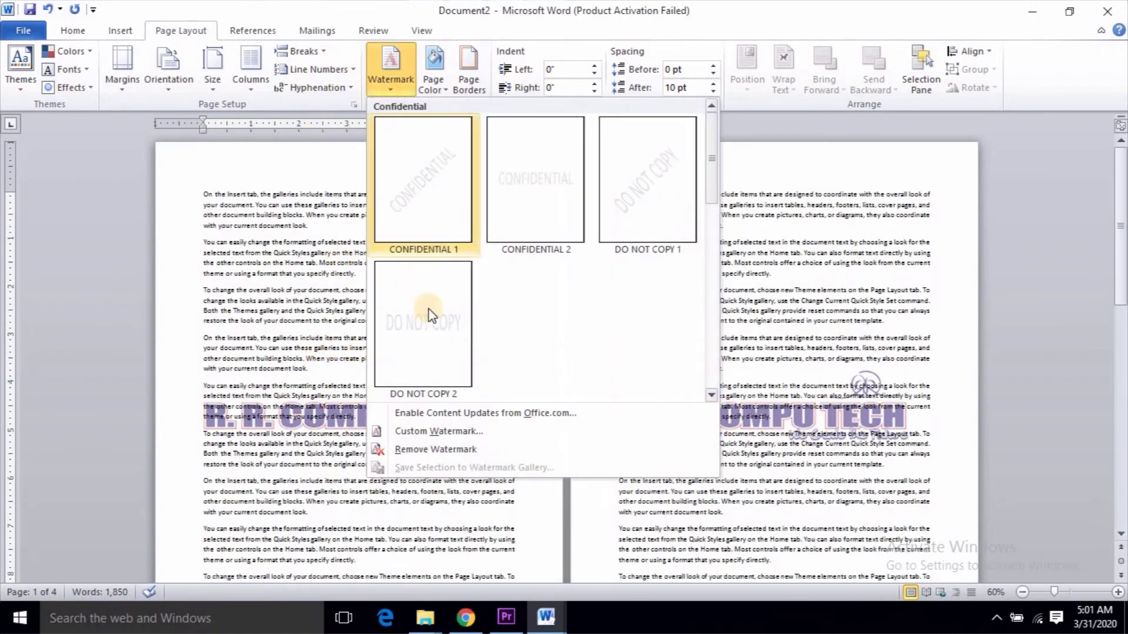
click(432, 434)
click(583, 249)
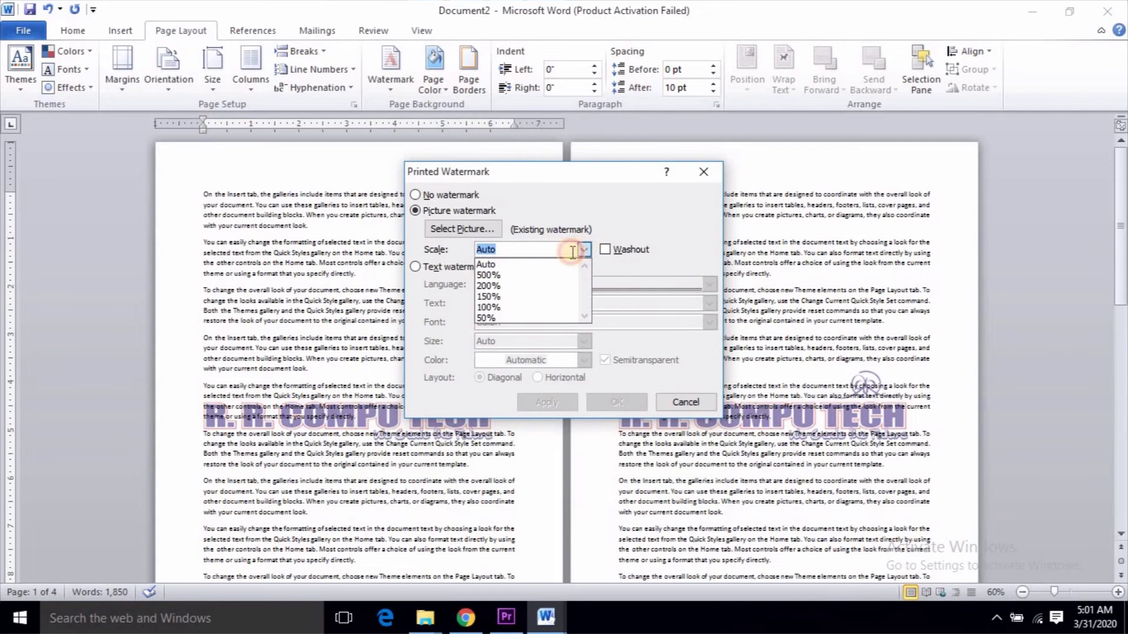
click(492, 286)
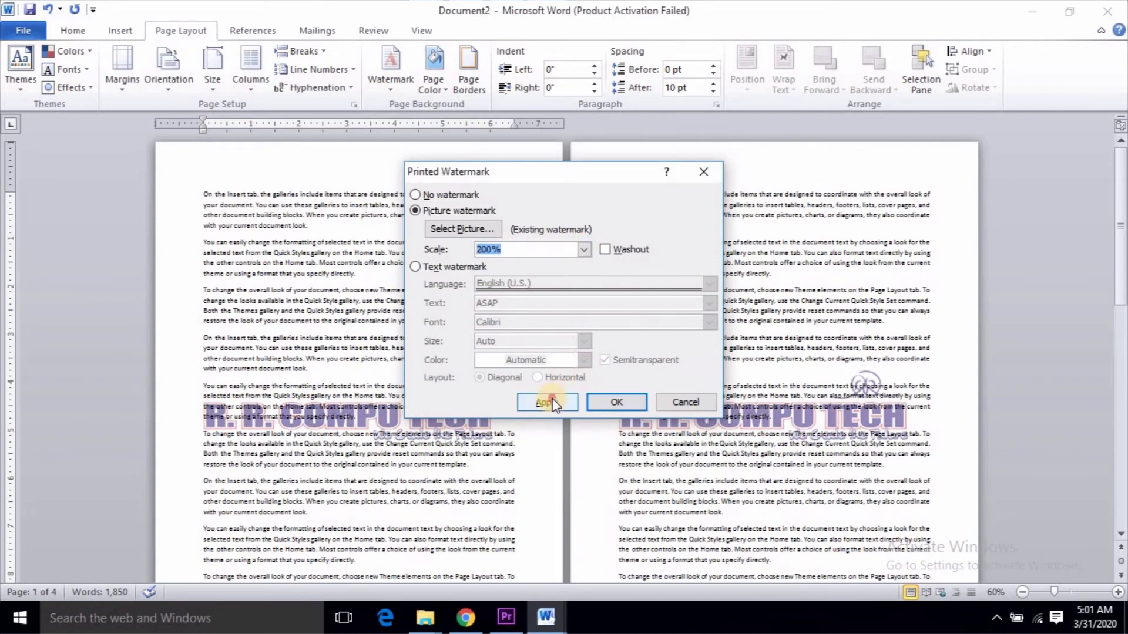
click(553, 402)
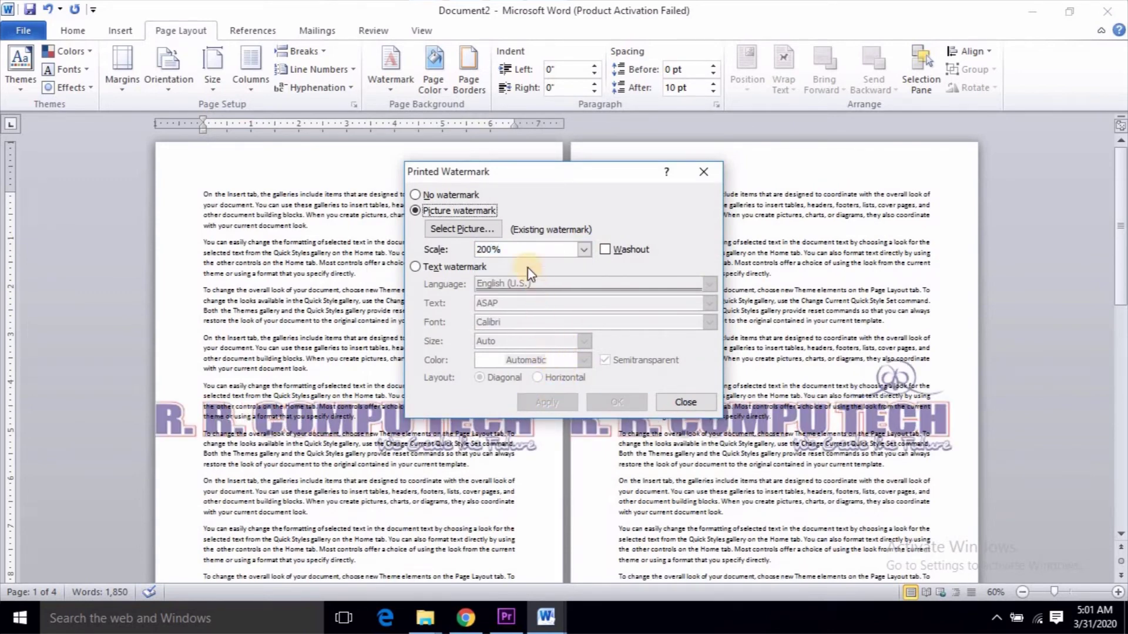
Set the logo watermark's scale to 60% and apply it to the pages
click(584, 249)
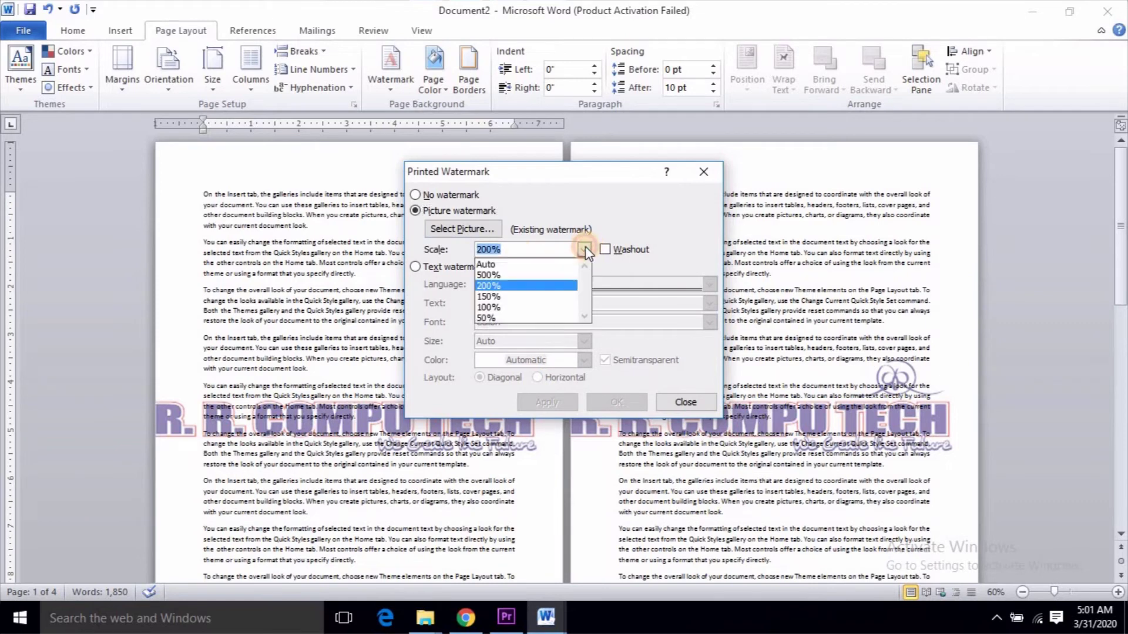
click(507, 264)
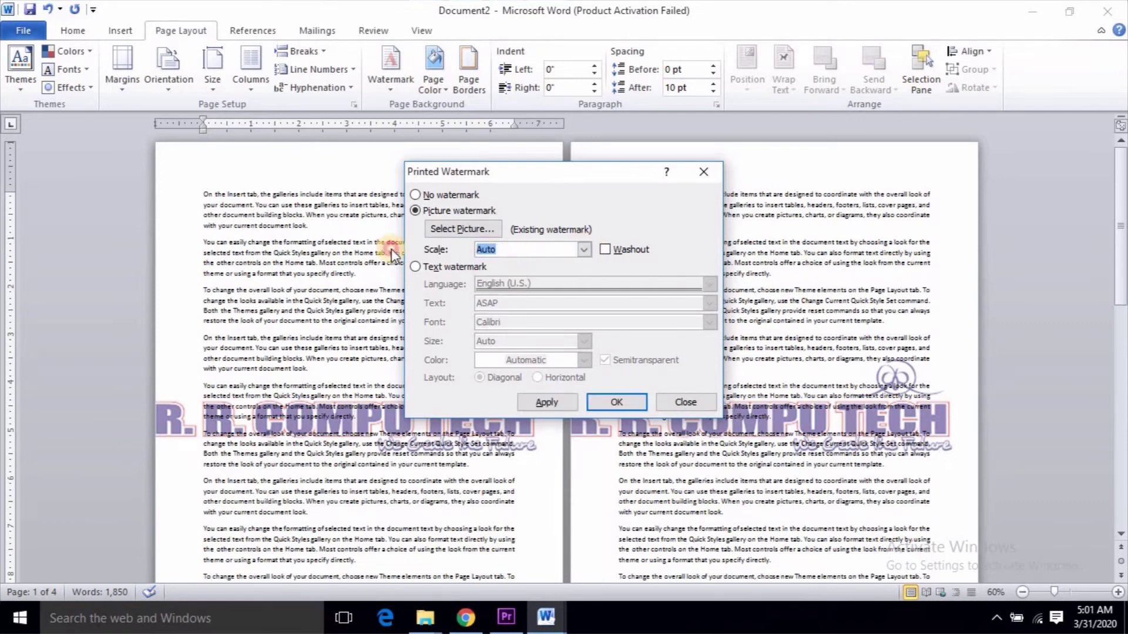
text(60%)
click(616, 403)
click(548, 403)
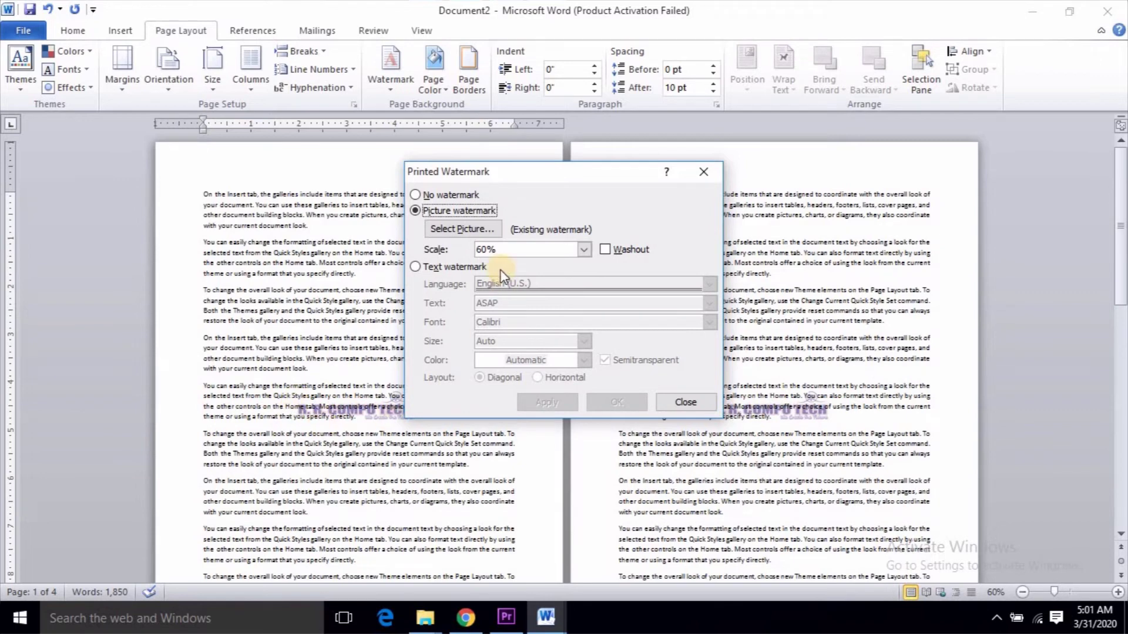
Set the logo watermark's scale to 120, apply it and close the watermark settings
click(529, 250)
text(120)
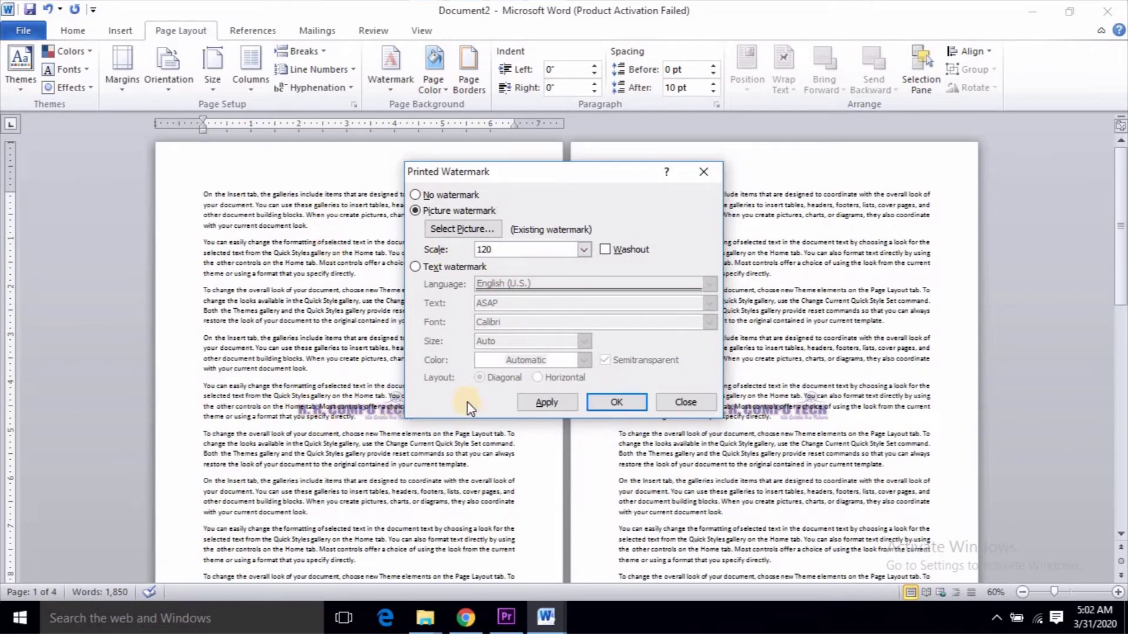
click(546, 403)
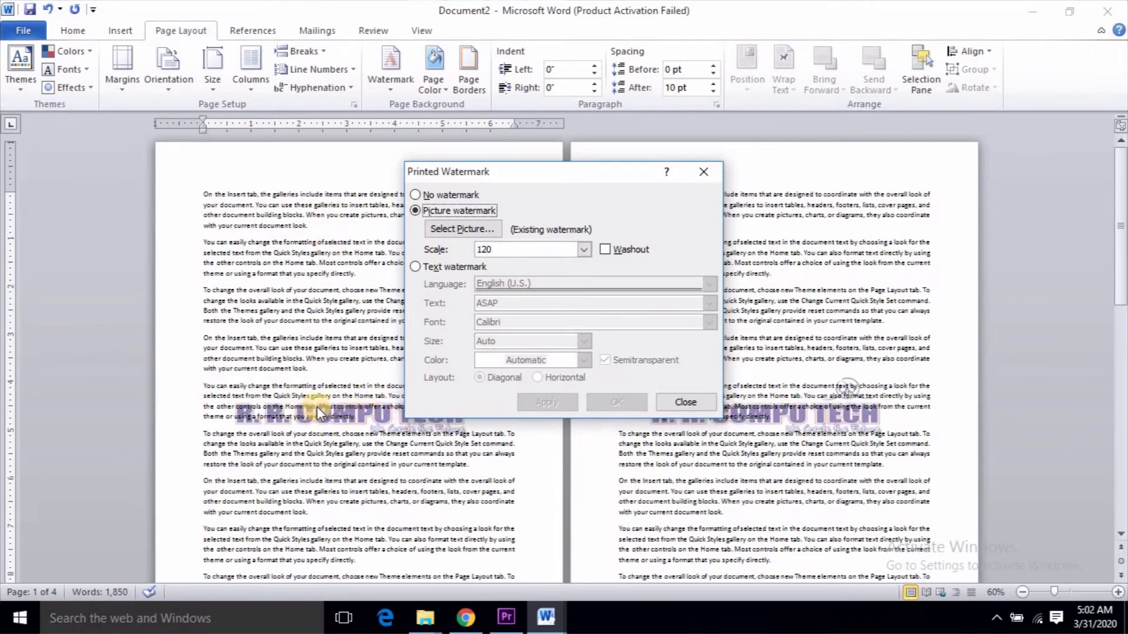
click(685, 403)
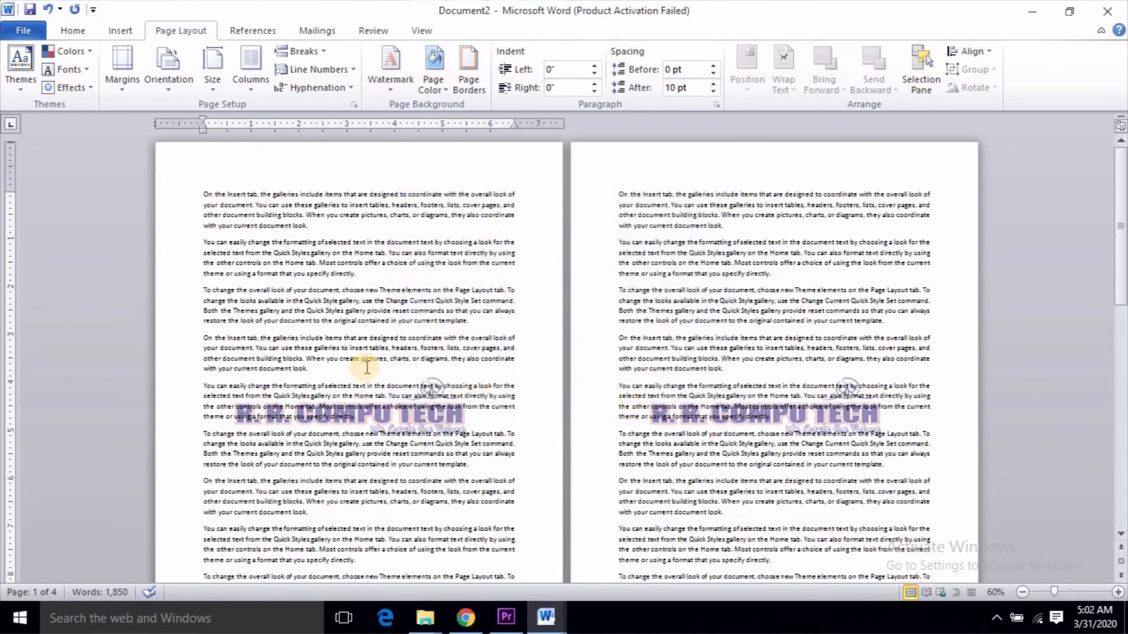
Remove the picture watermark from all pages of the document
scroll(369, 363, up, 1)
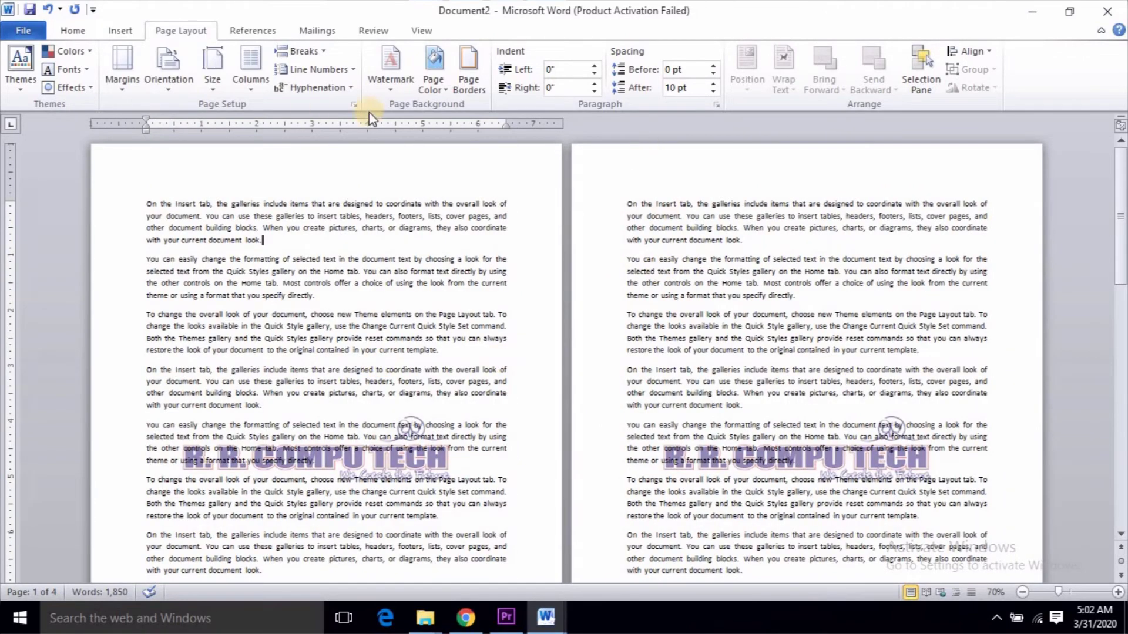
click(389, 93)
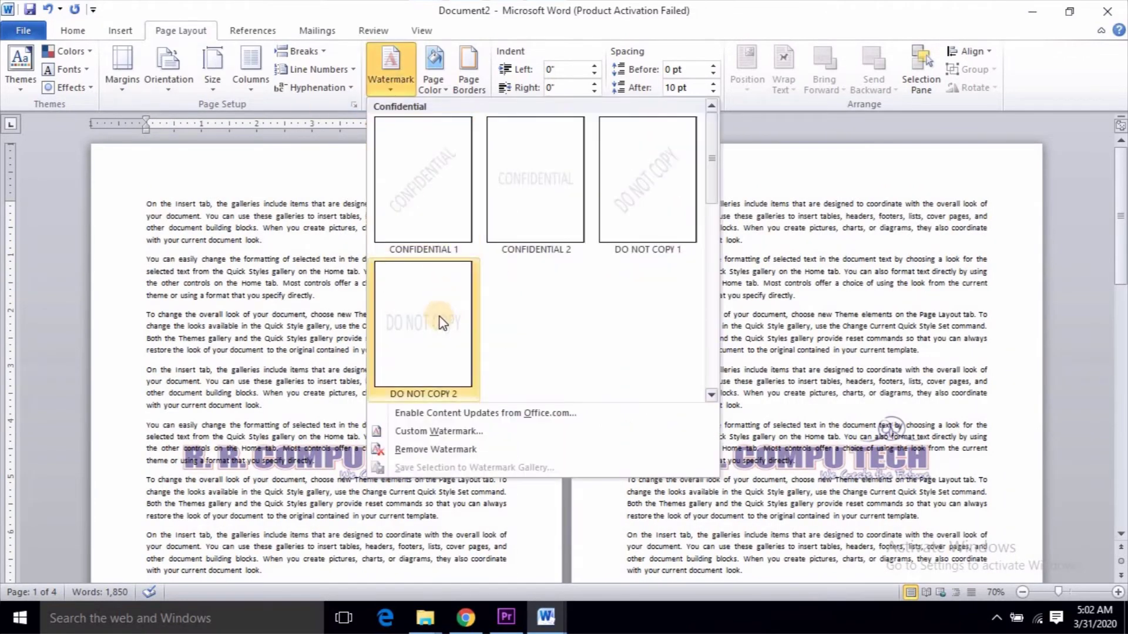
click(415, 449)
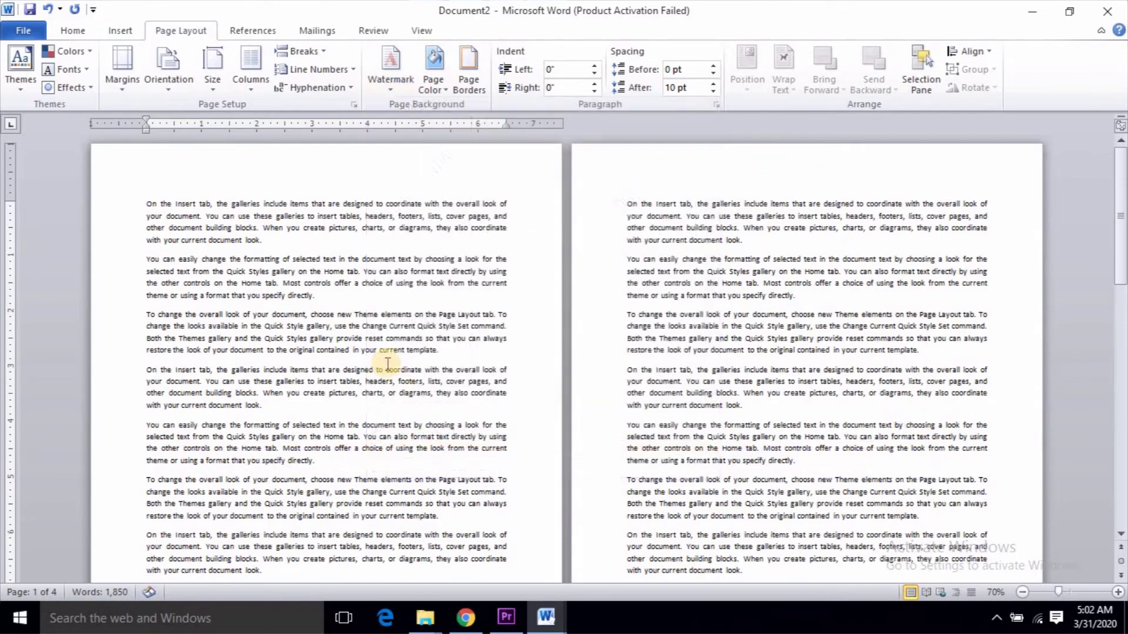
Create a custom text watermark with the wording RAM in red, keeping the Calibri font and diagonal layout, and apply it
click(397, 90)
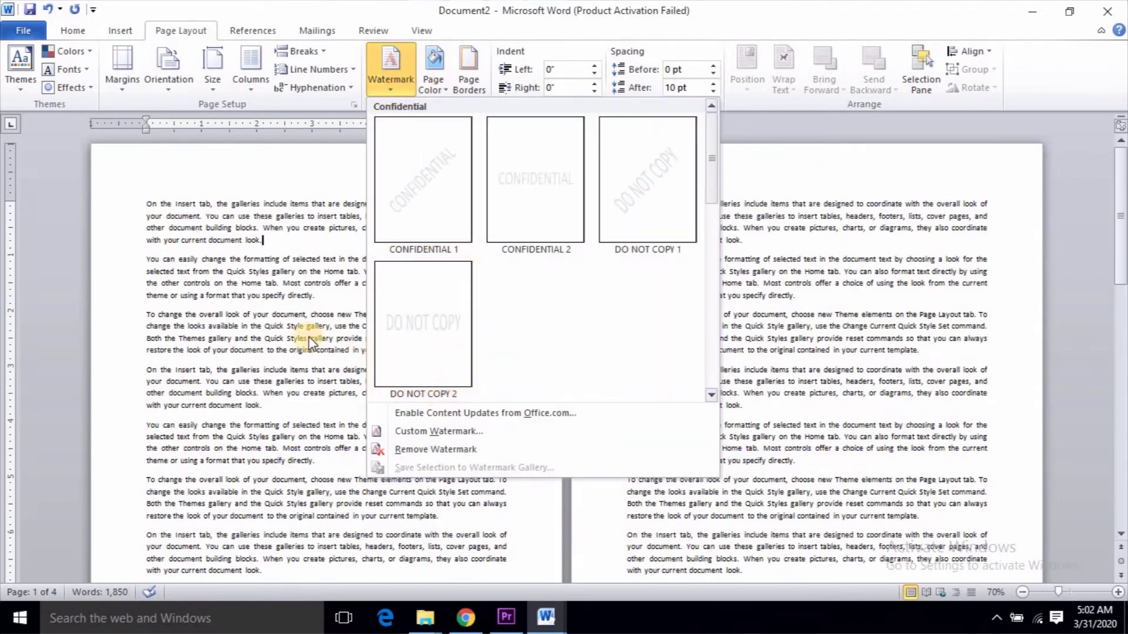
click(450, 435)
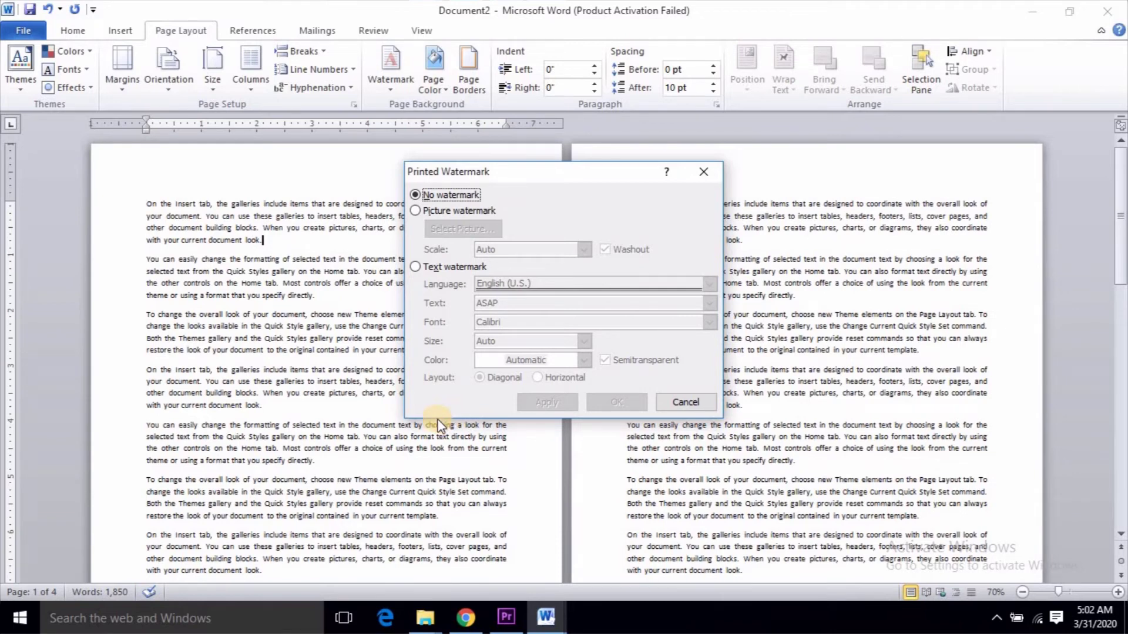
click(438, 269)
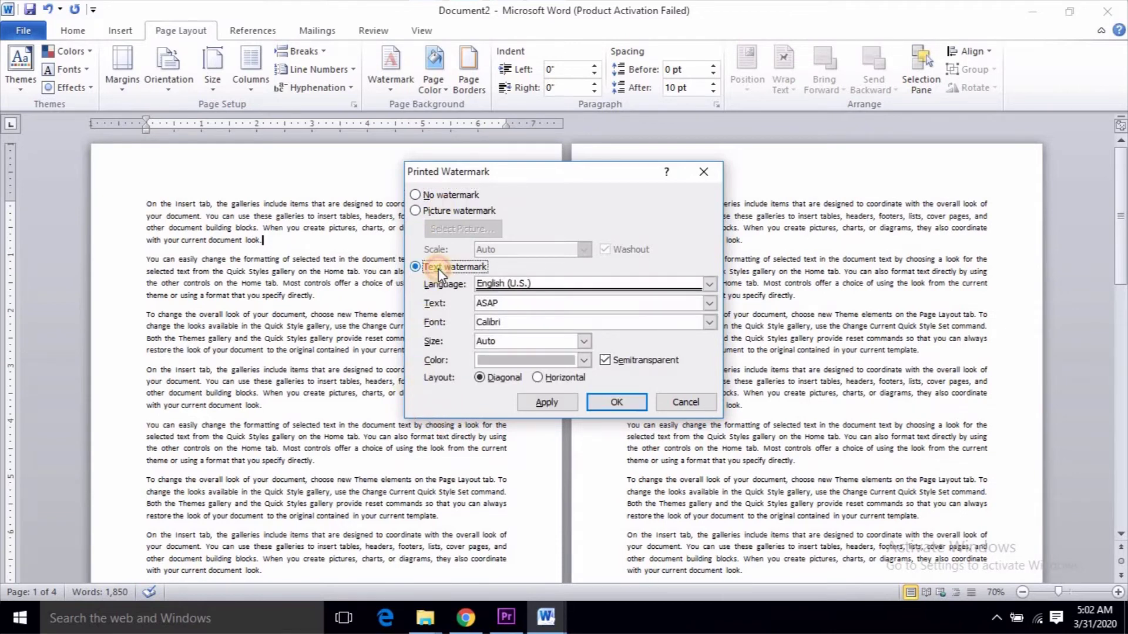
drag(524, 304, 408, 304)
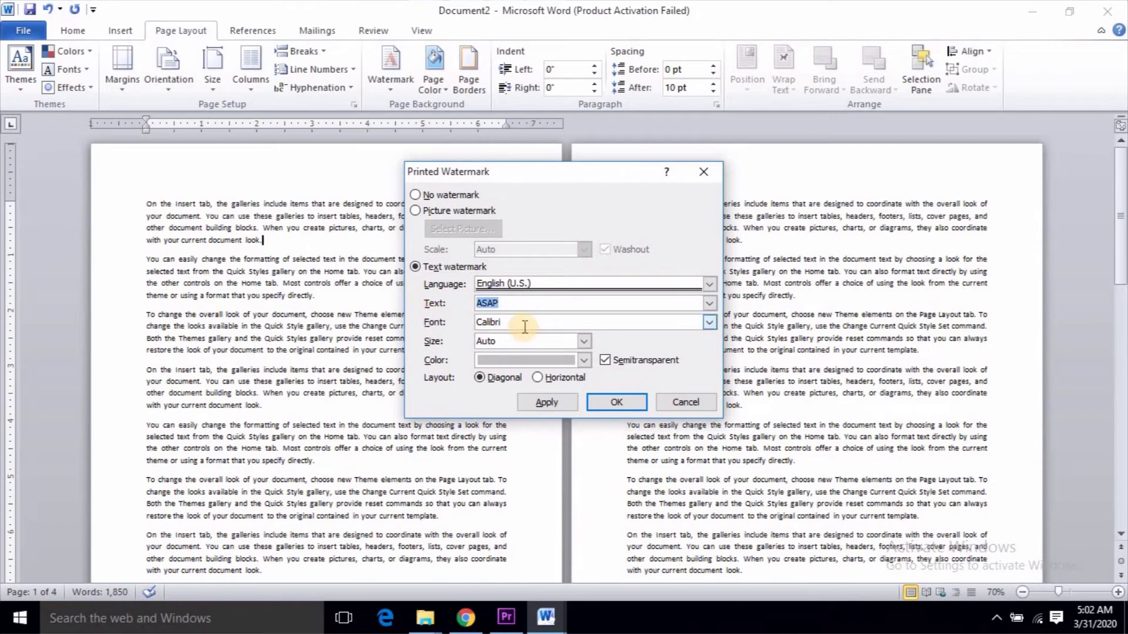
click(583, 360)
click(496, 499)
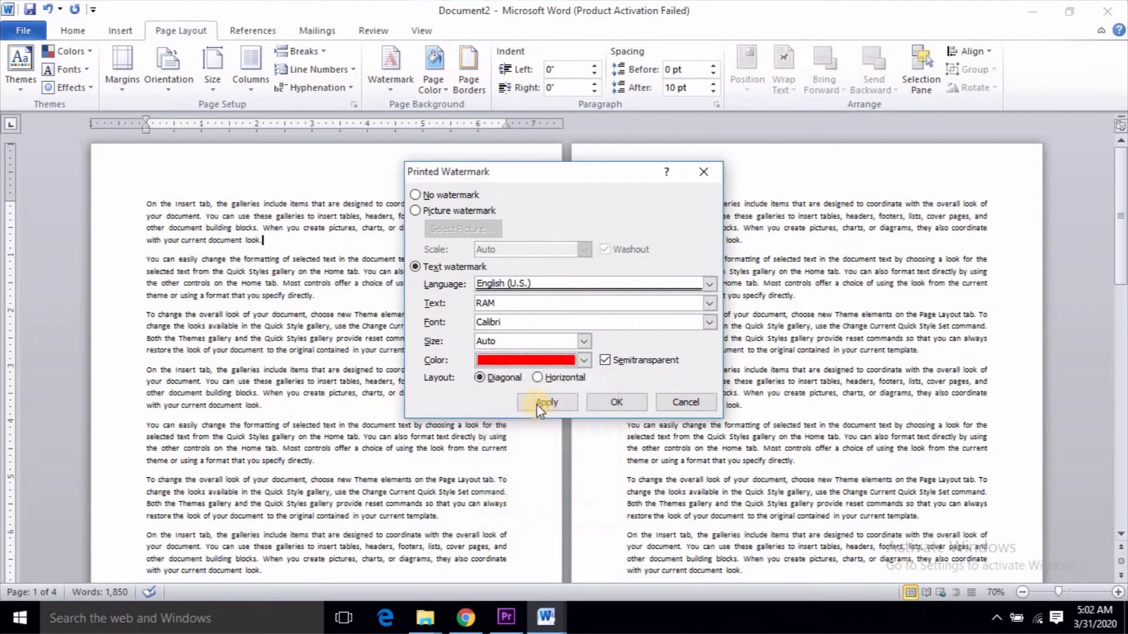
click(547, 404)
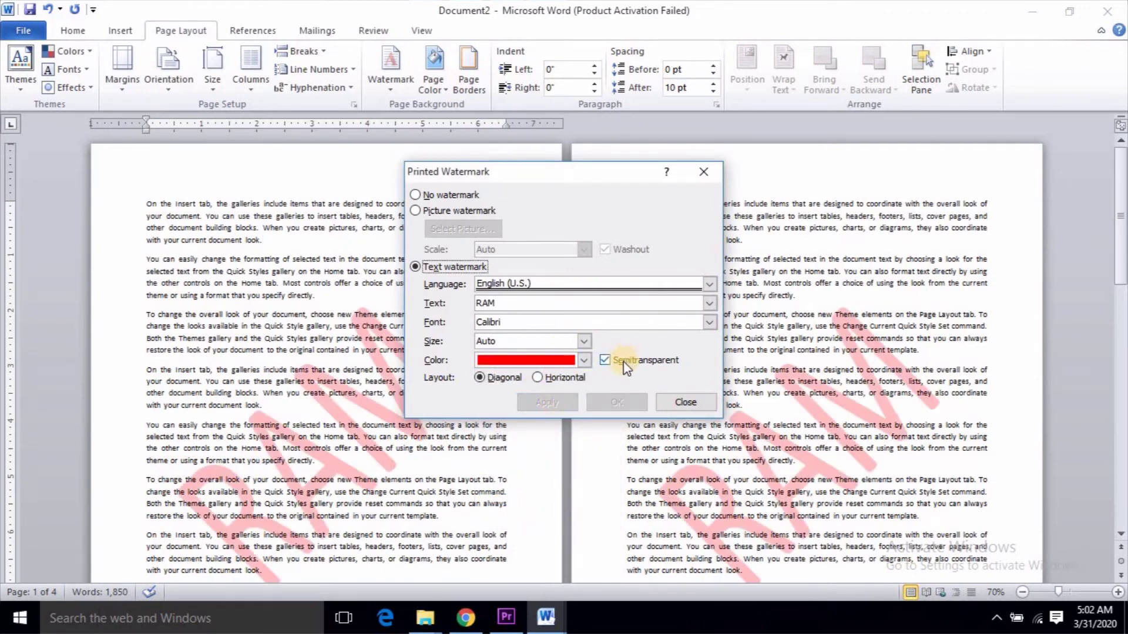
Turn off semitransparency for the RAM watermark, apply the change, close the settings and review all pages
key(space)
click(569, 404)
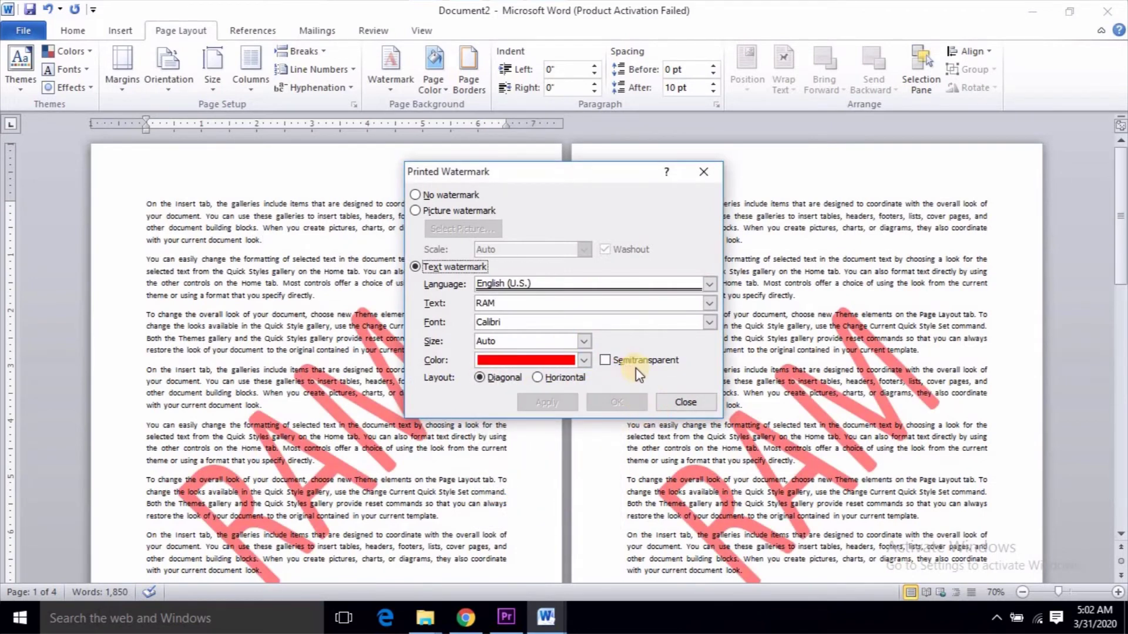
click(681, 404)
scroll(640, 386, down, 5)
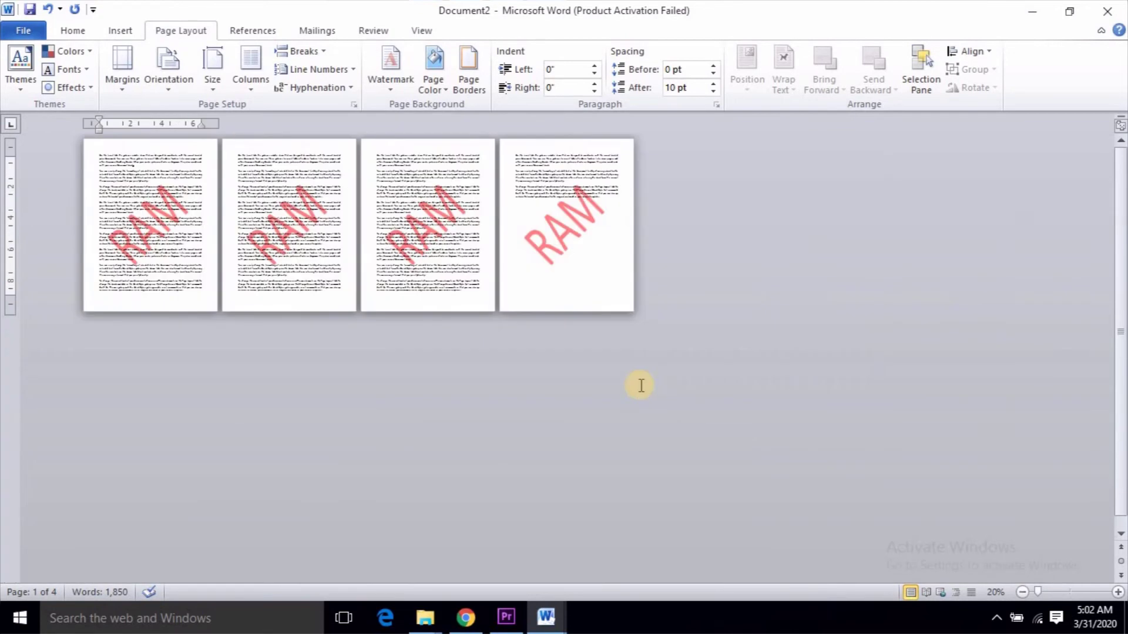
scroll(640, 386, up, 1)
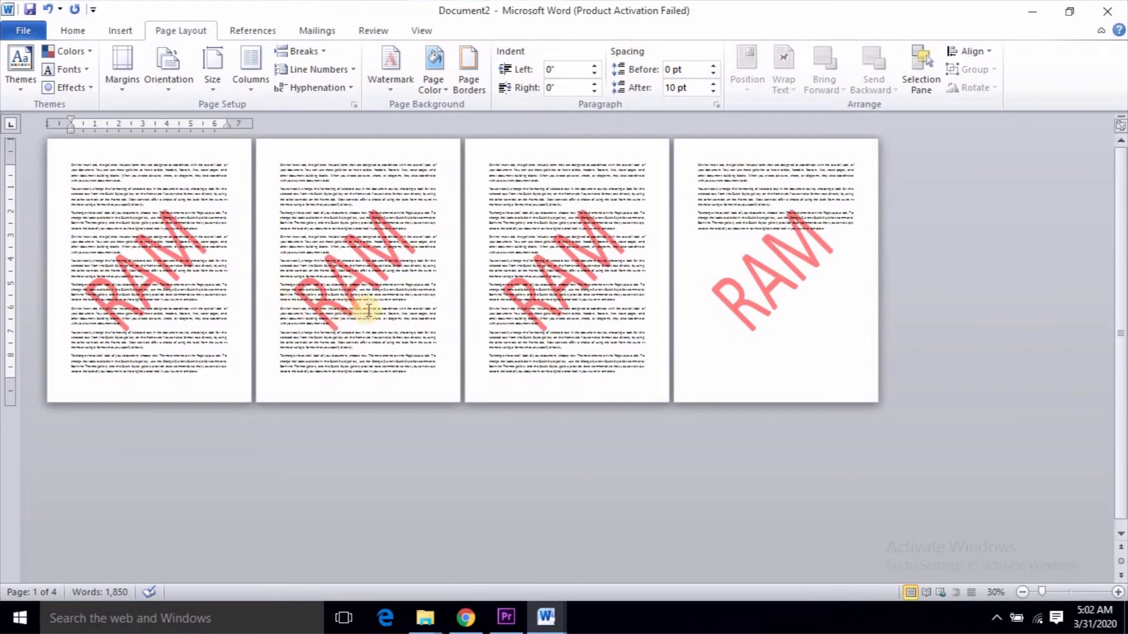
Insert a Next Page section break at the start of the third page's text
click(488, 167)
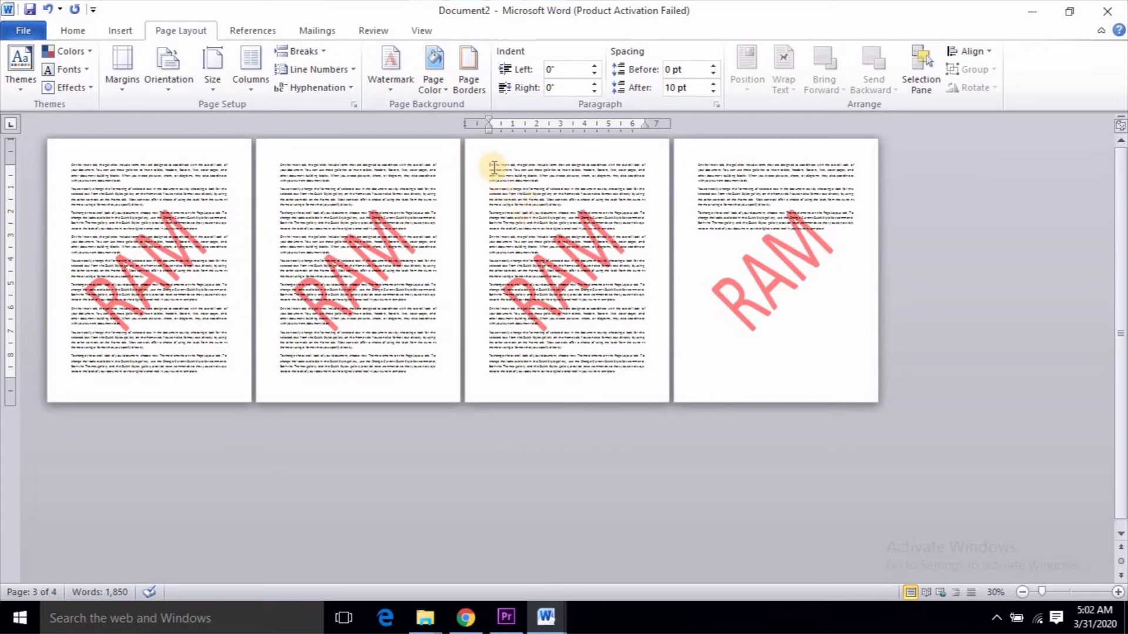
scroll(494, 164, up, 4)
scroll(534, 214, down, 2)
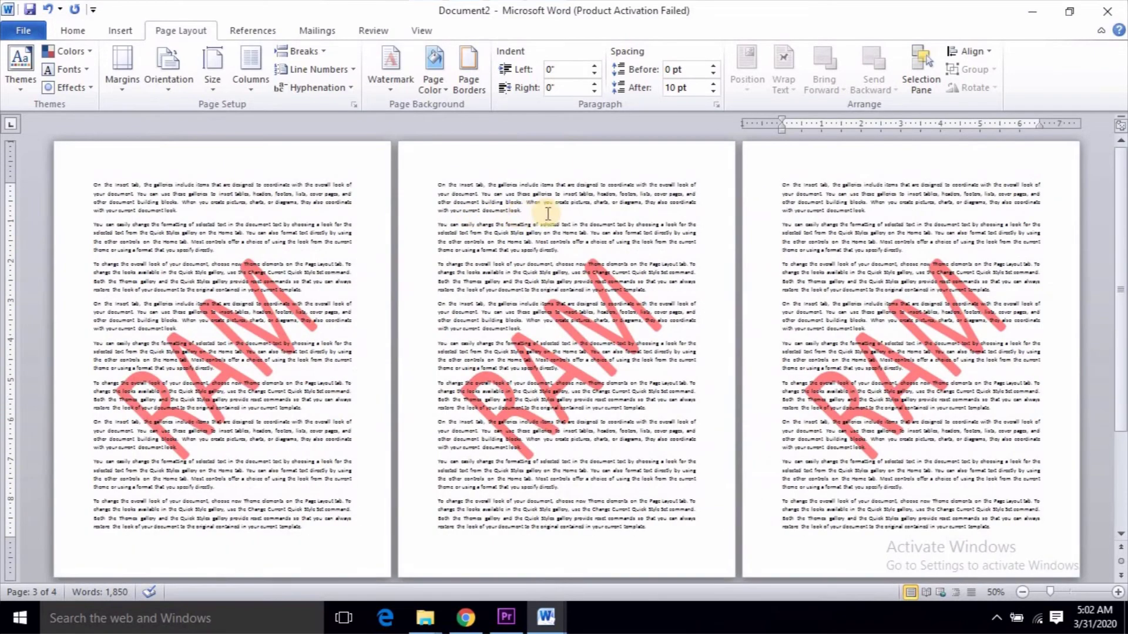
scroll(846, 201, up, 2)
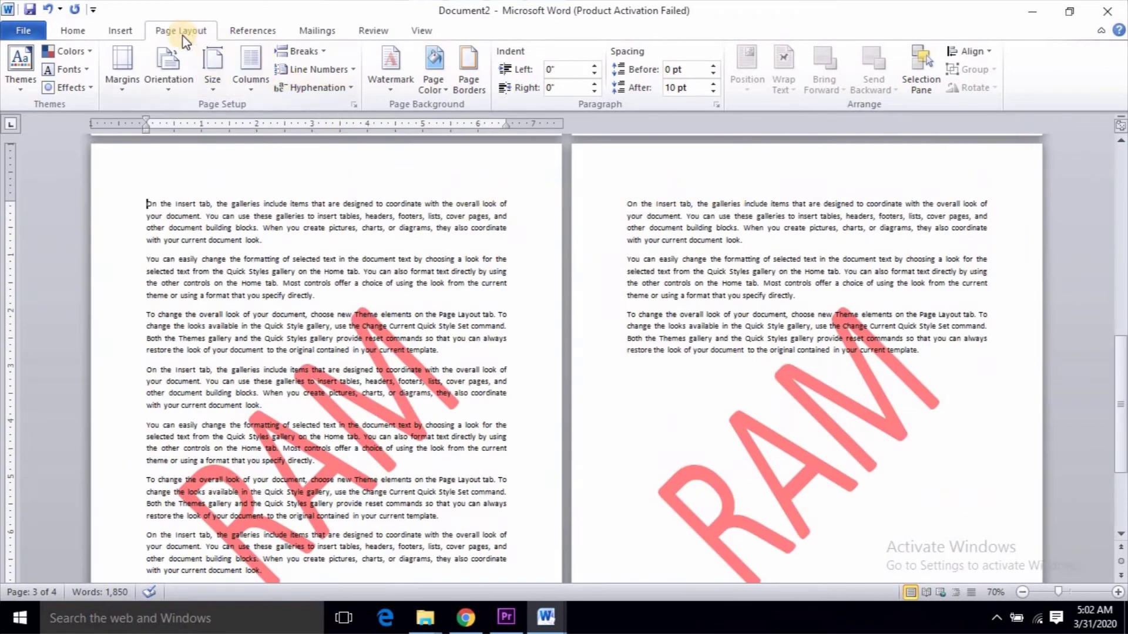
click(325, 56)
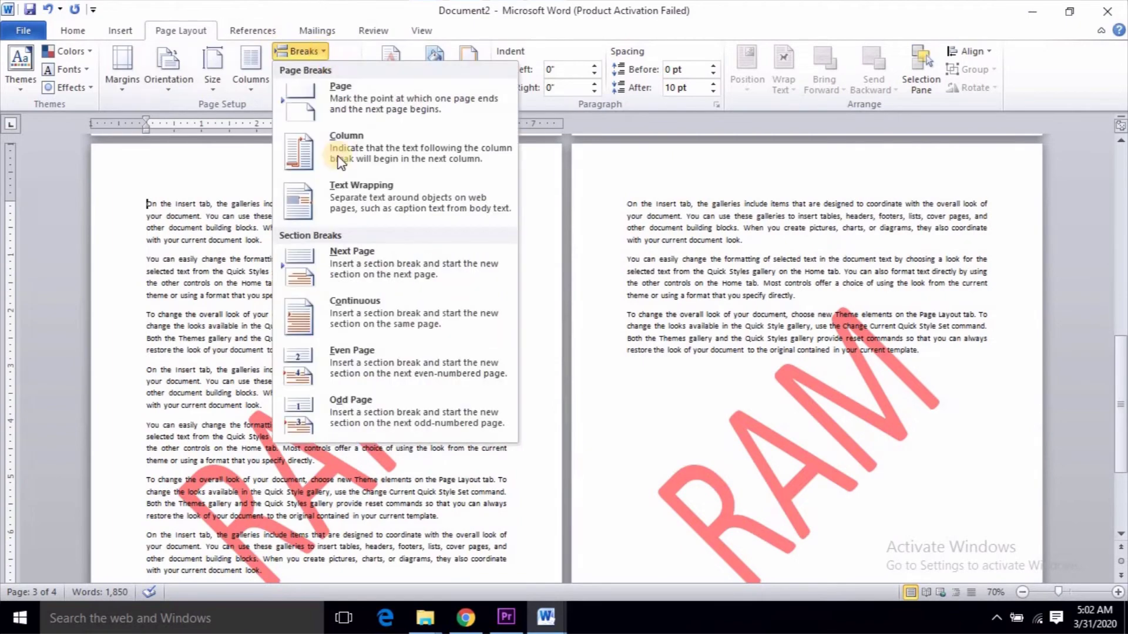
click(354, 272)
scroll(293, 238, down, 2)
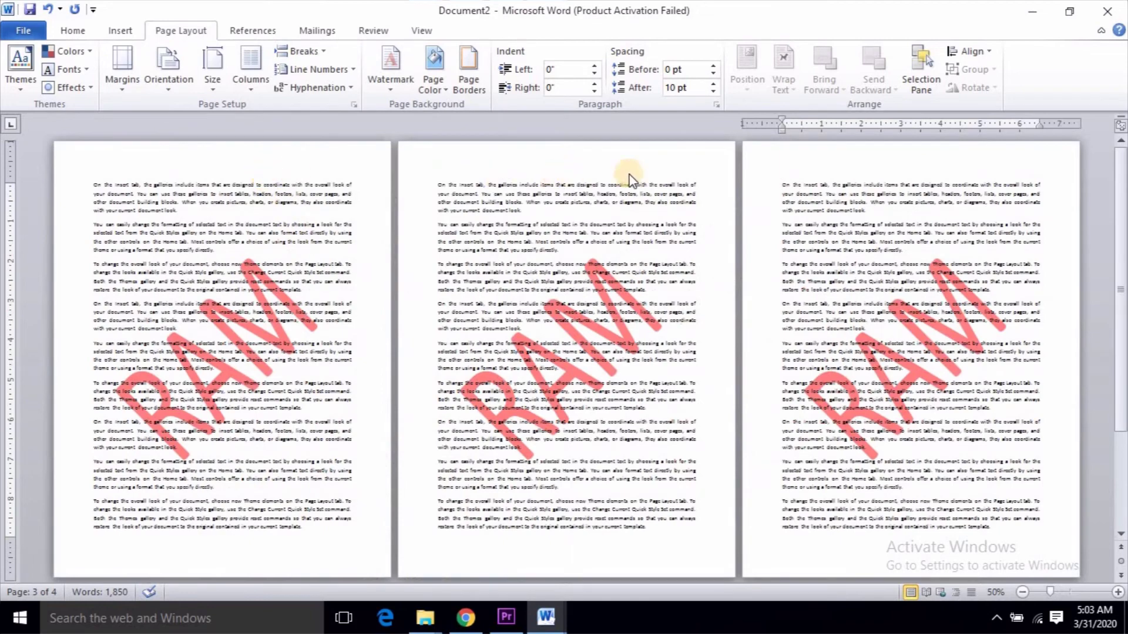
Open the third page's header for editing, select its RAM watermark and unlink the Section 2 header from the previous section
scroll(511, 184, down, 1)
double_click(773, 163)
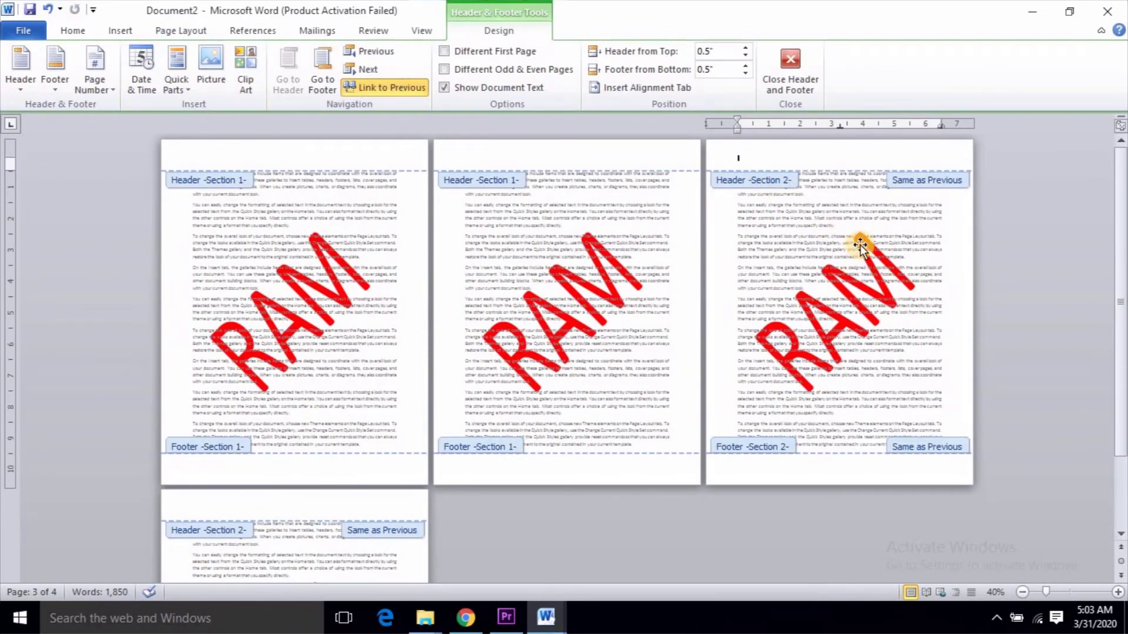
click(886, 263)
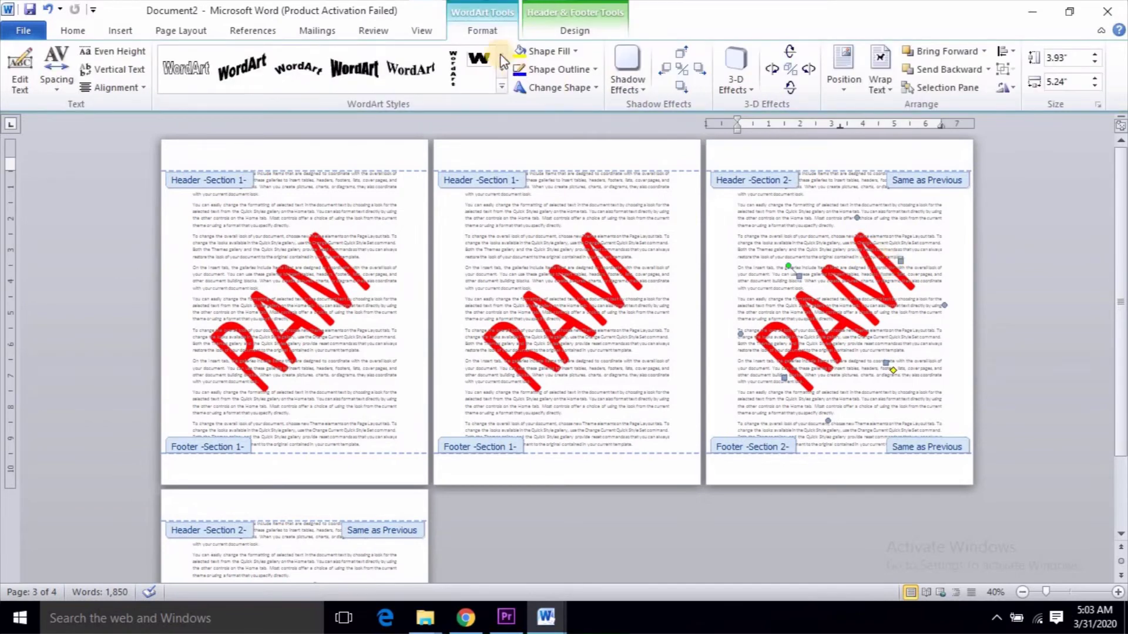
click(555, 32)
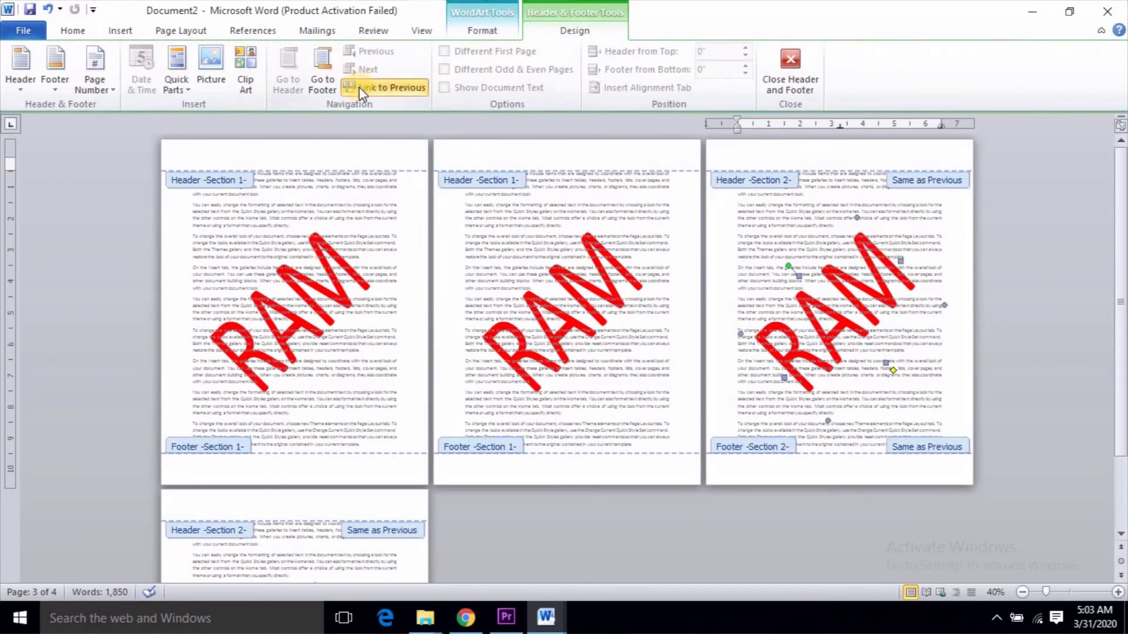
click(360, 88)
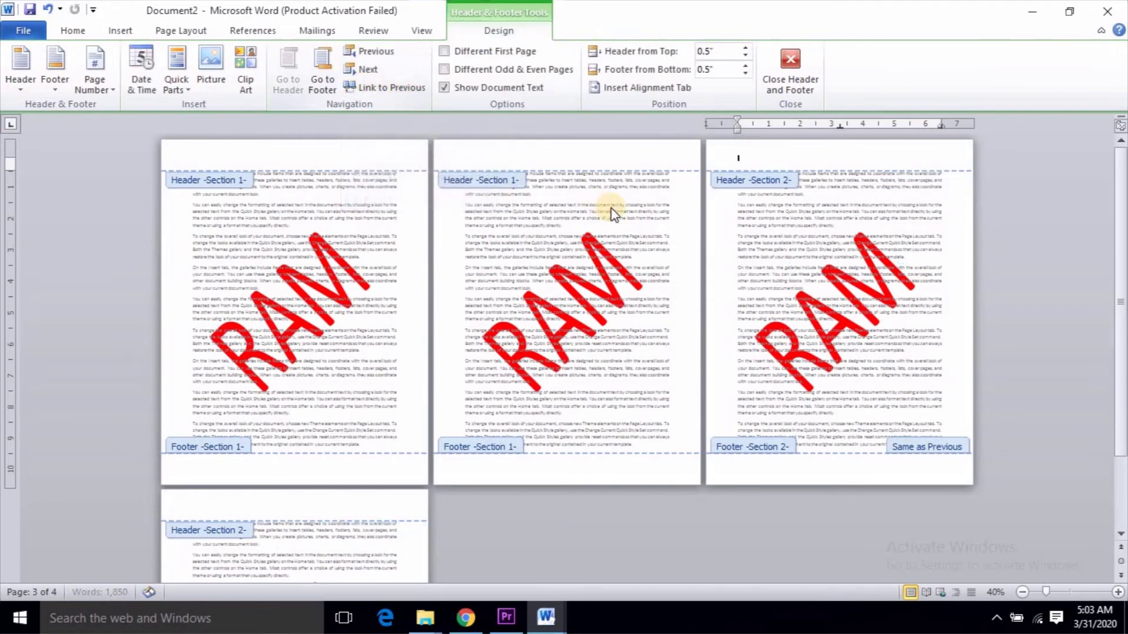
Change the Section 2 watermark's WordArt text on page 3 to SANGWAL, leave the header and review all pages
click(895, 269)
click(896, 270)
click(895, 270)
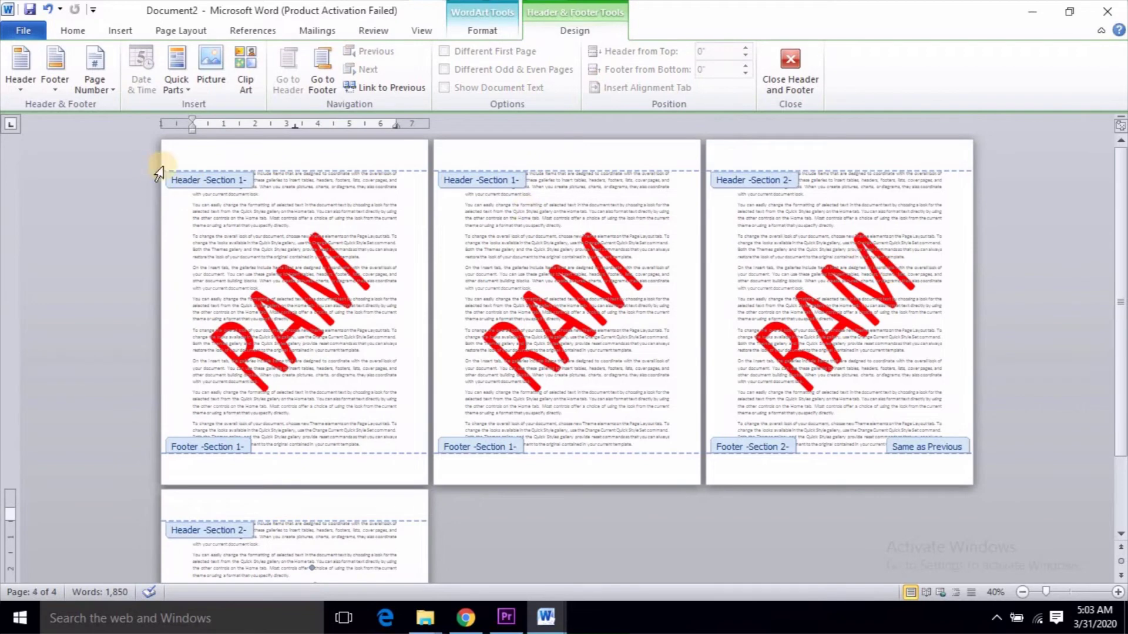
click(886, 292)
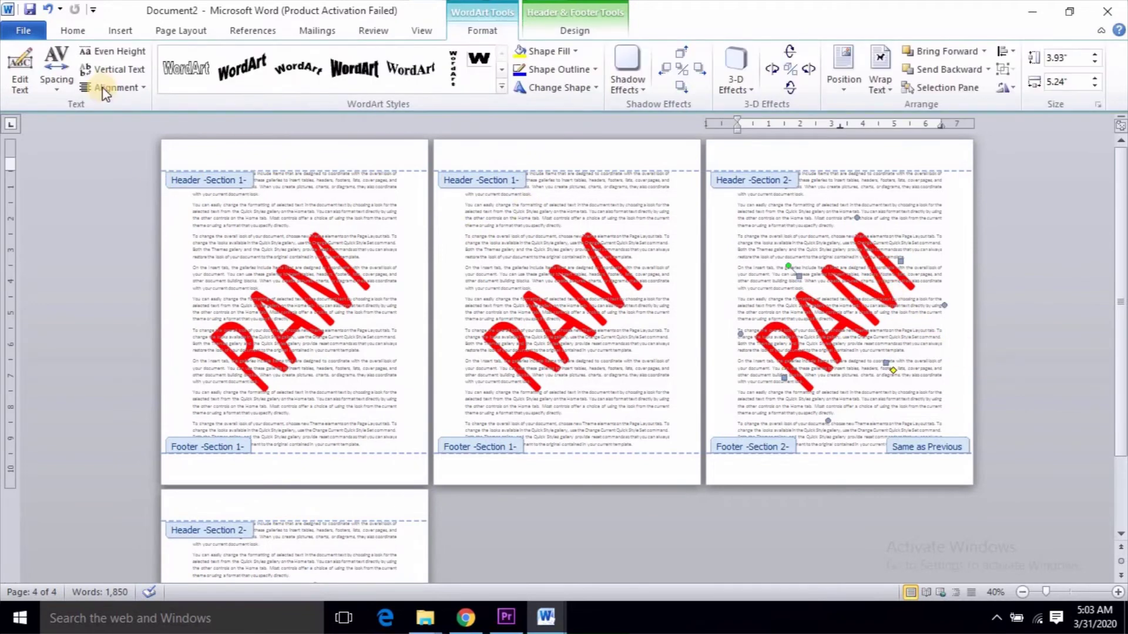
click(19, 71)
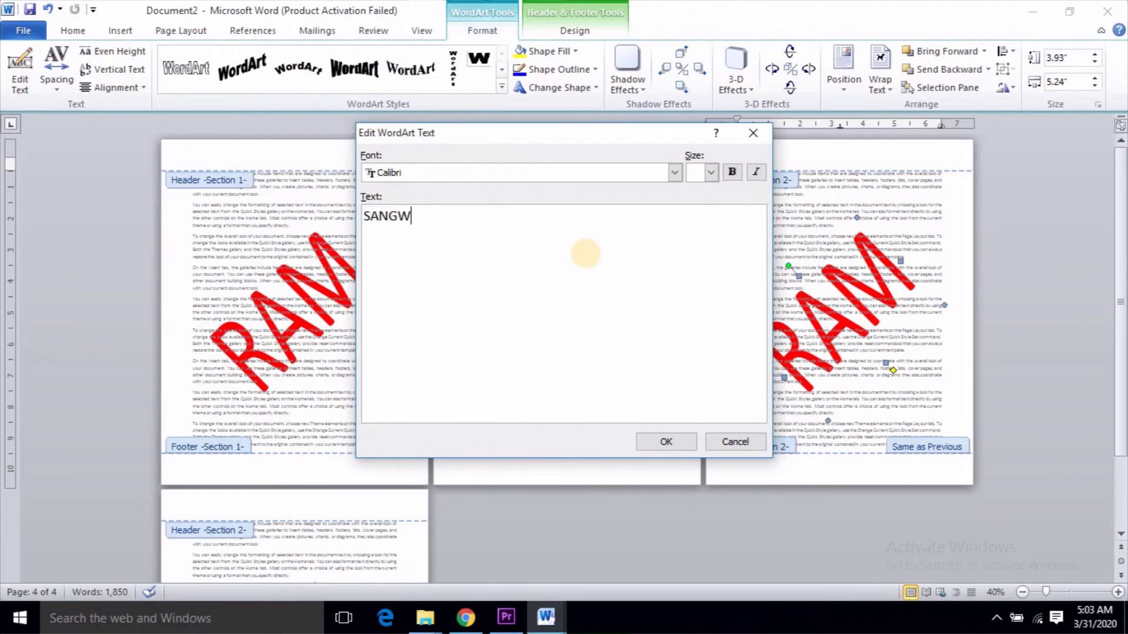
click(666, 442)
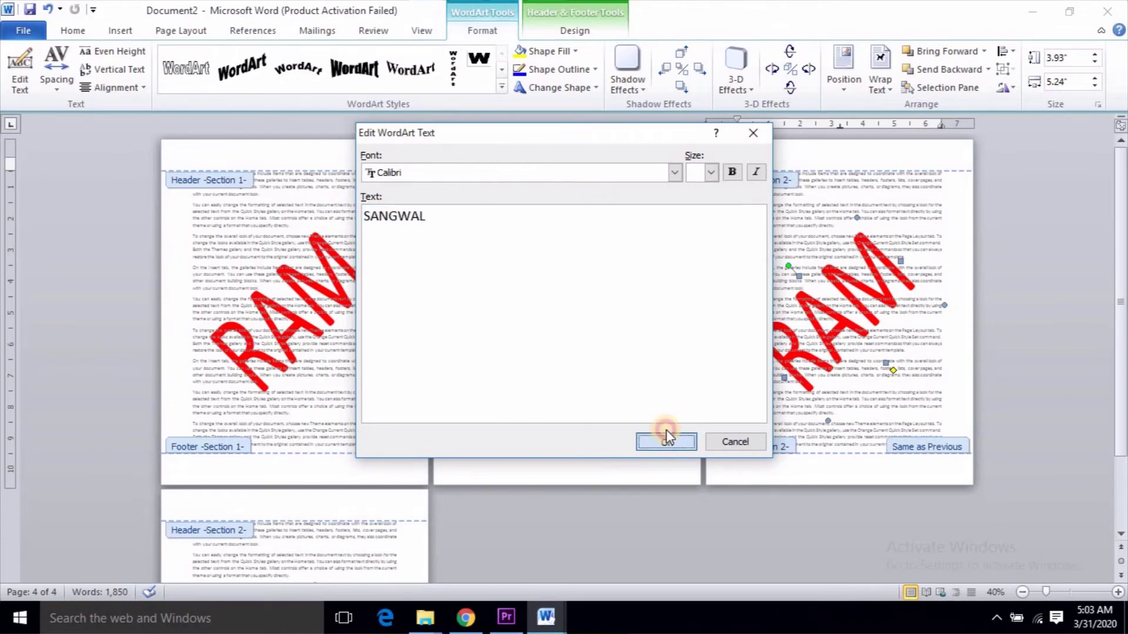
double_click(614, 312)
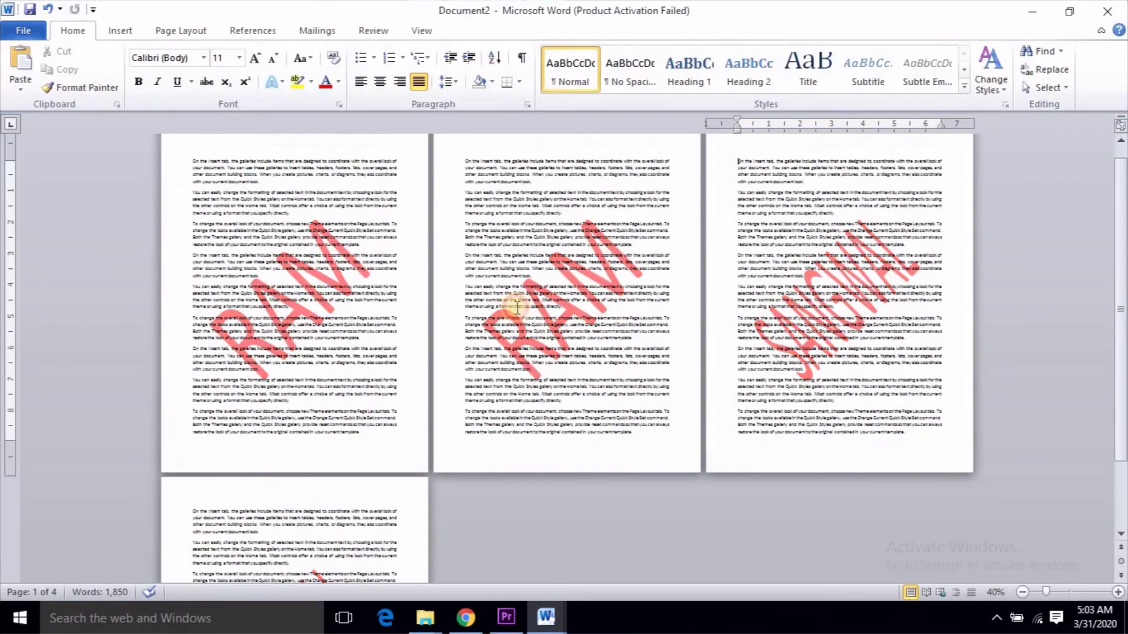
ctrl+scroll(460, 312, down, 2)
ctrl+scroll(450, 303, up, 1)
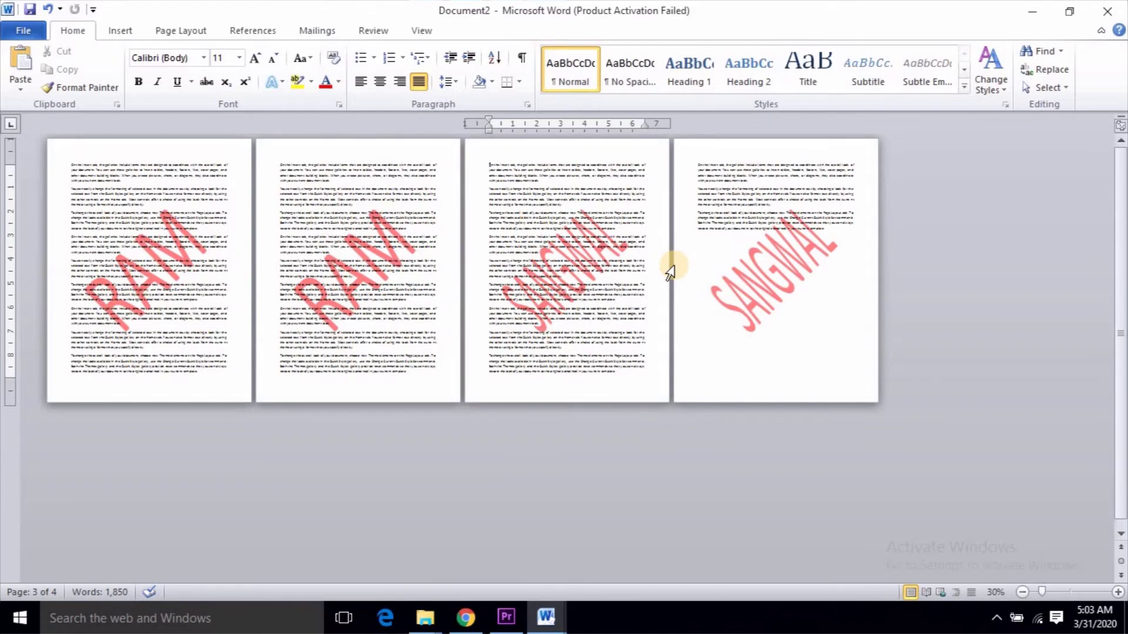
Examine the watermark gallery and its option for saving a selection as a custom watermark
scroll(575, 252, up, 4)
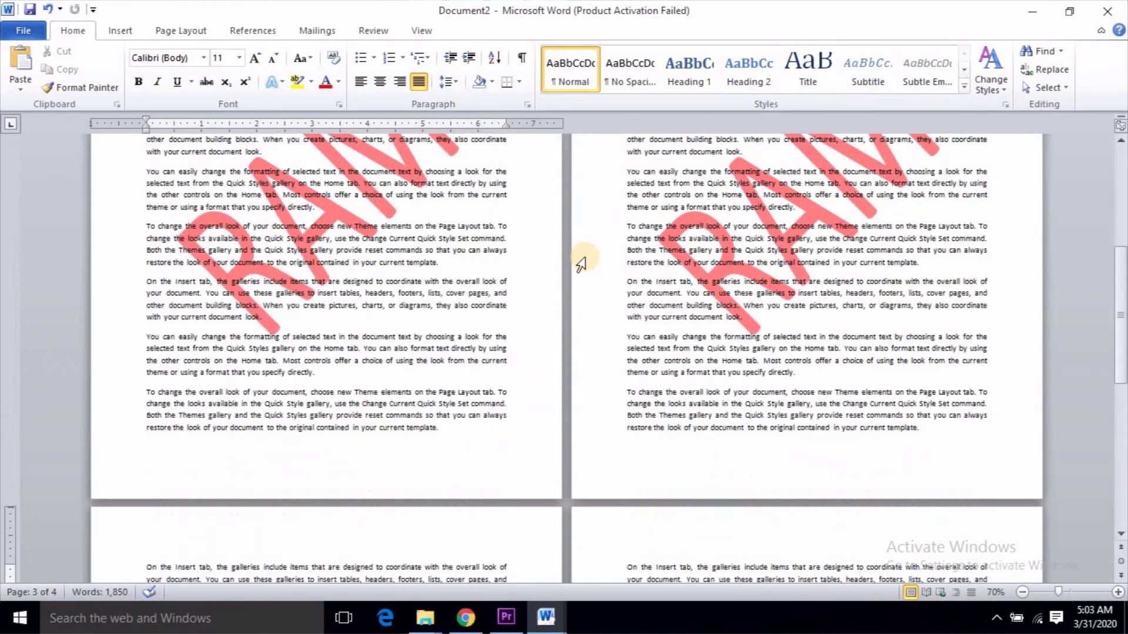
click(180, 31)
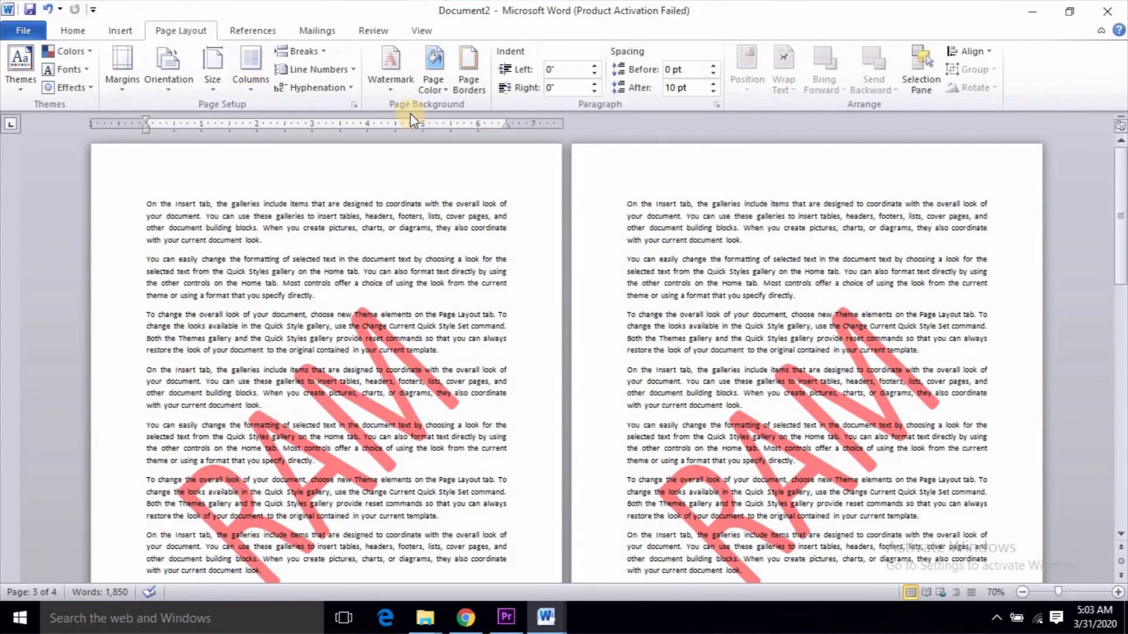
click(401, 96)
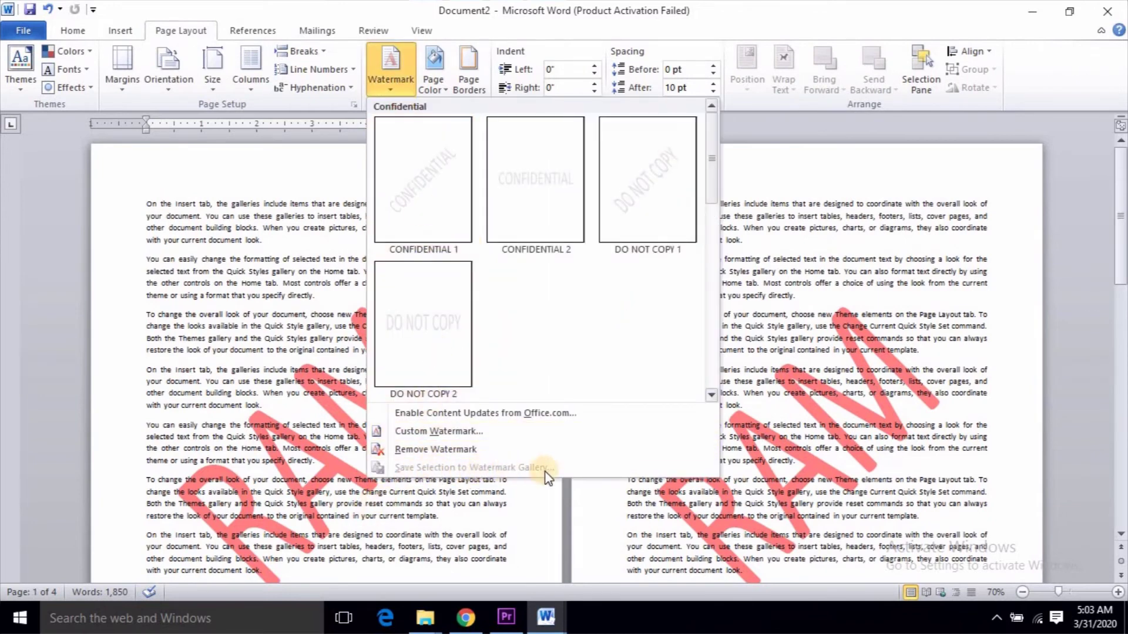
mouse_move(715, 164)
mouse_down()
mouse_move(714, 357)
mouse_move(711, 143)
mouse_up()
click(260, 308)
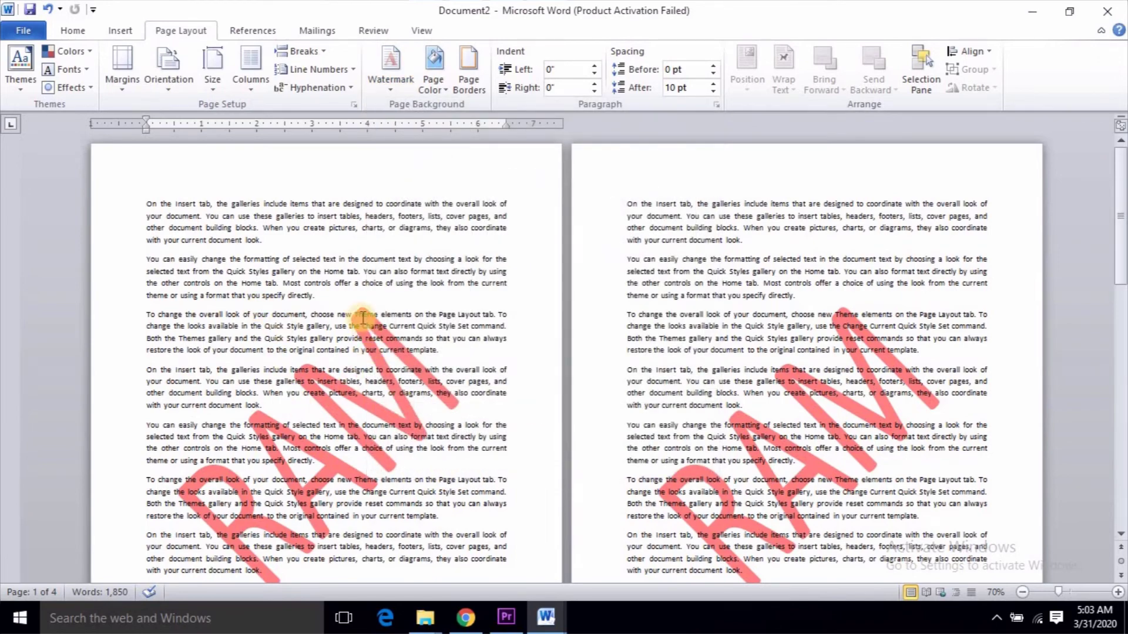
Draw a text box about 5.04" by 0.88" from the first page's header, containing the company name Rr computech and its address
double_click(347, 174)
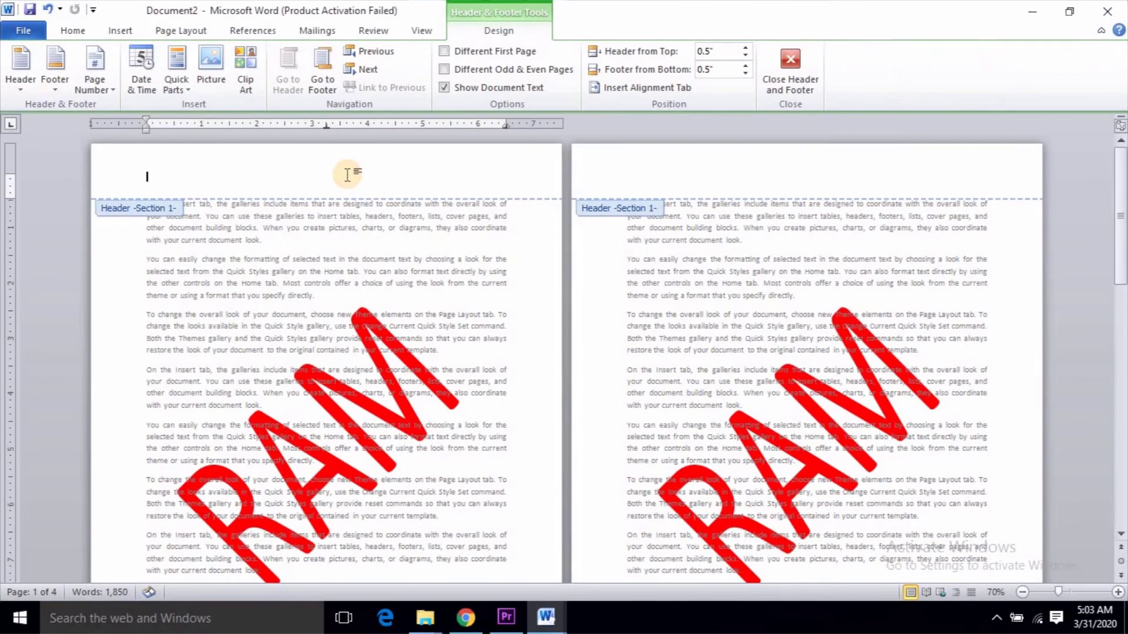
click(73, 30)
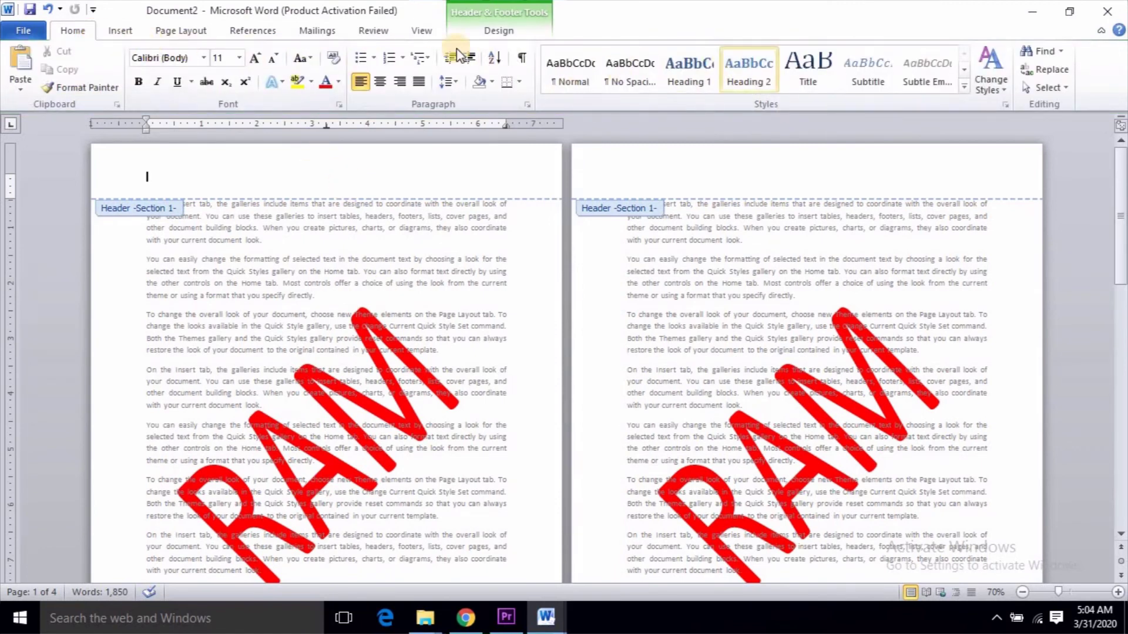
click(120, 30)
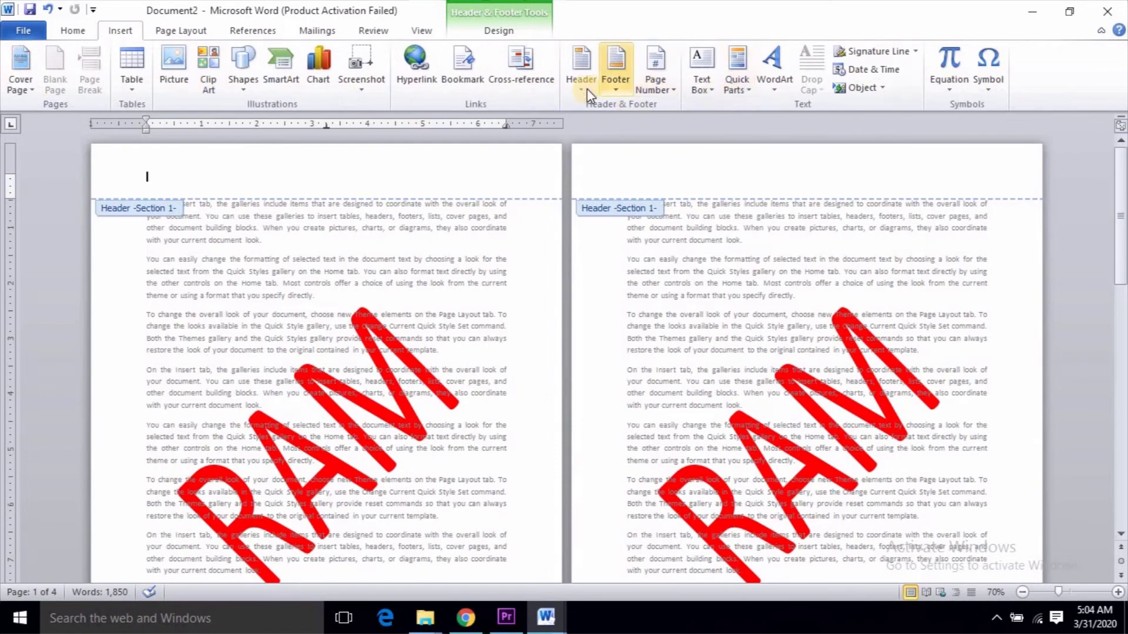
click(702, 82)
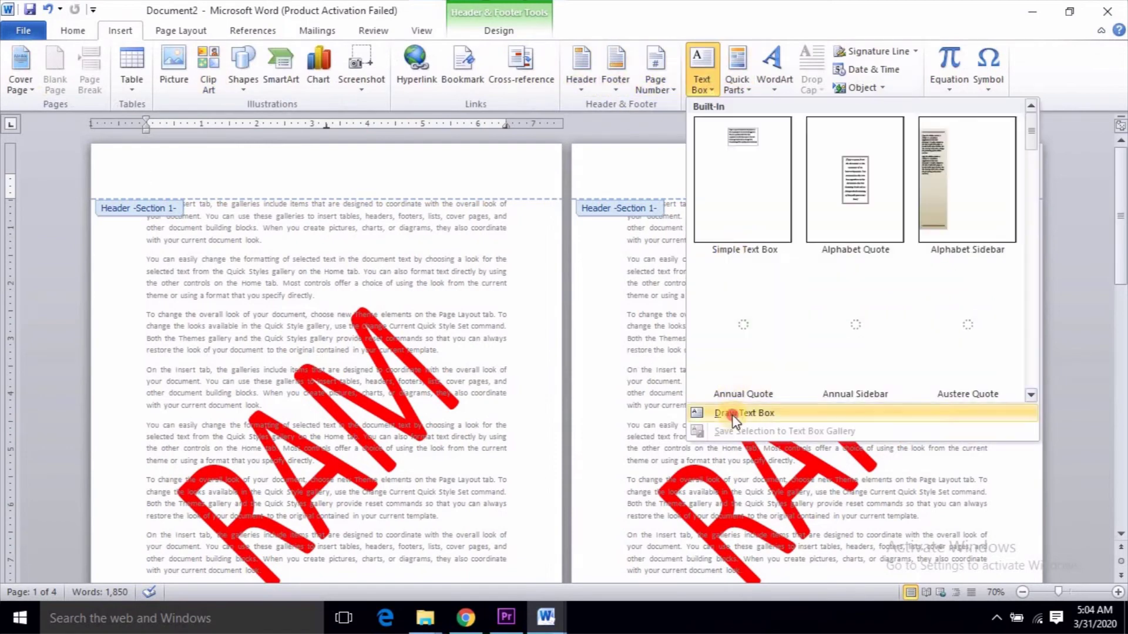
click(737, 490)
mouse_move(186, 233)
mouse_down()
mouse_move(252, 271)
mouse_move(464, 281)
mouse_up()
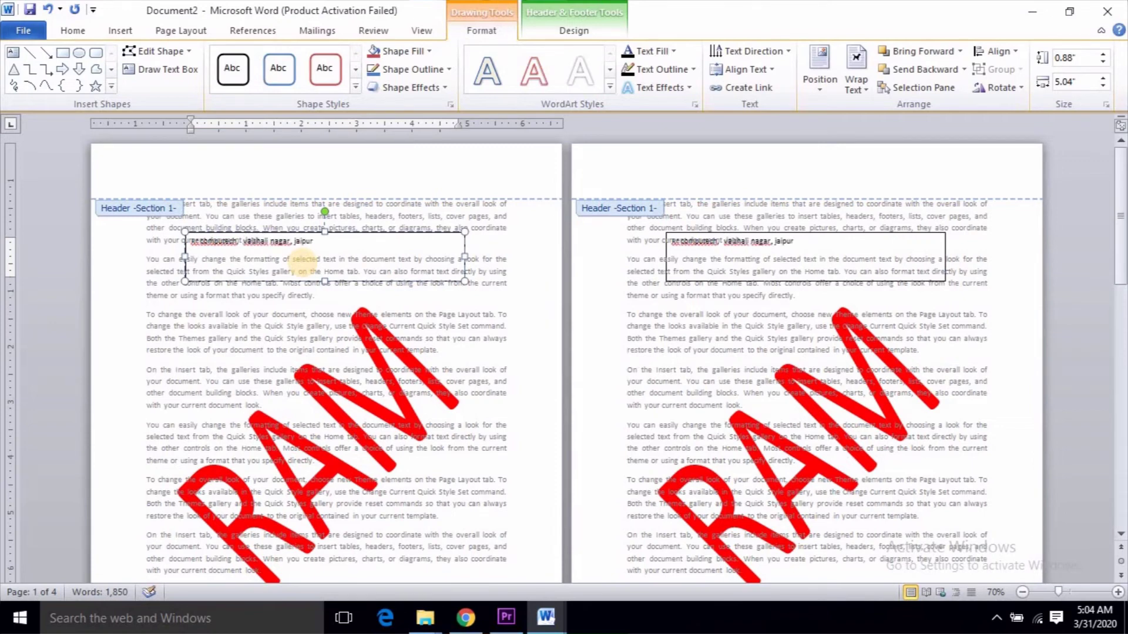
Enlarge all the text in the text box as far as it still fits on one line
key(ctrl+a)
key(ctrl+shift+period)
key(ctrl+shift+period)
key(ctrl+shift+period)
key(ctrl+shift+period)
key(ctrl+shift+period)
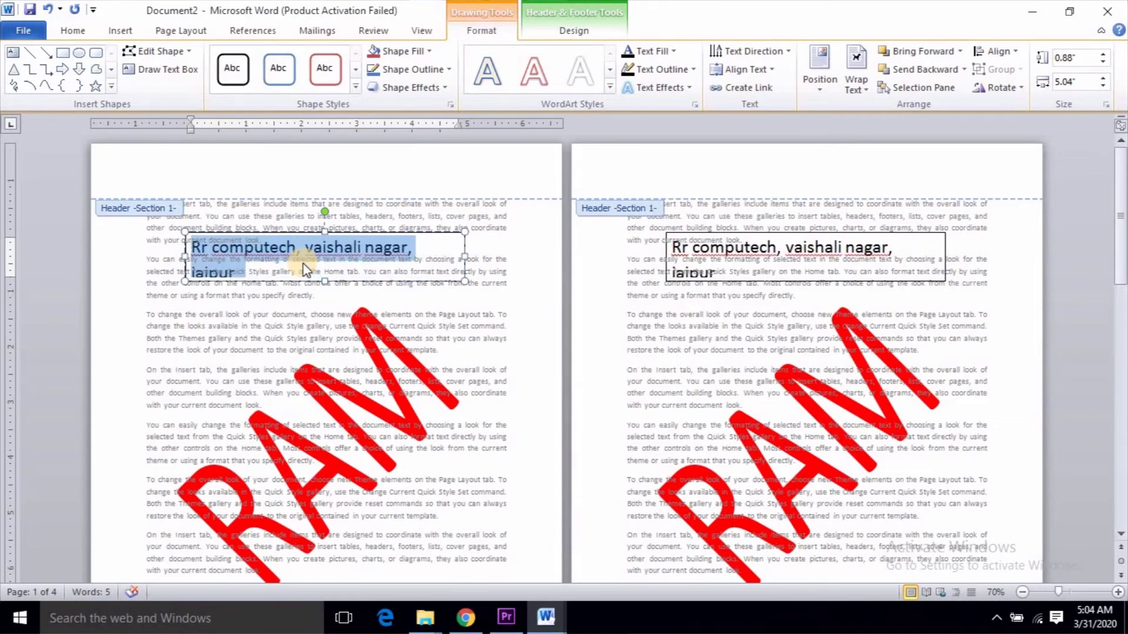
key(ctrl+shift+comma)
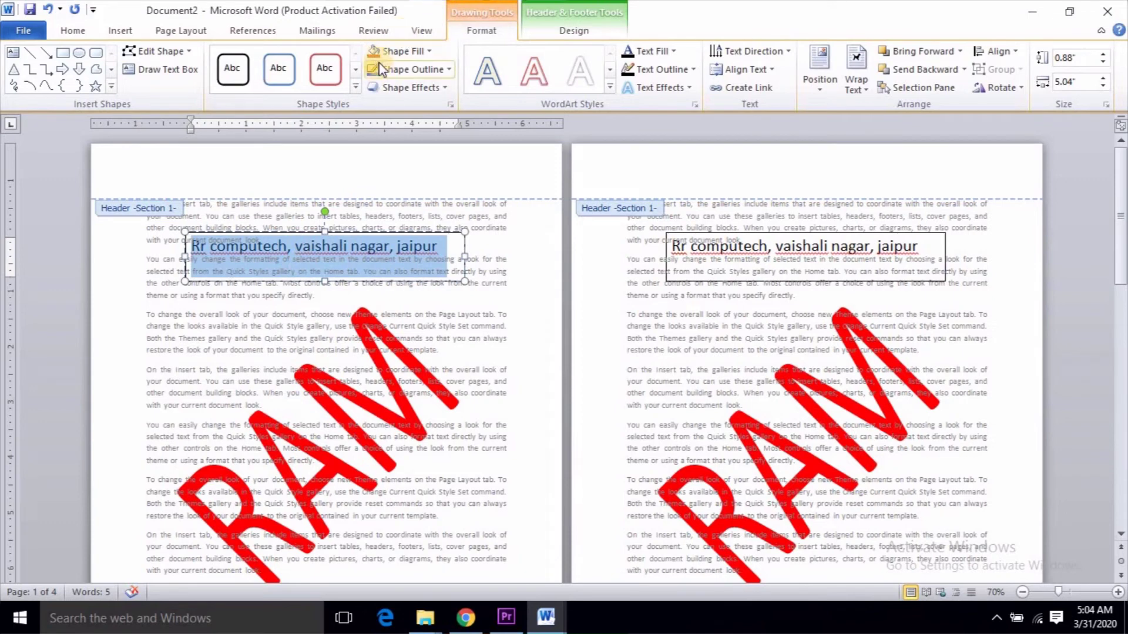
Fill the text box with yellow and move it into the top margin, near the page's upper-left corner
click(429, 51)
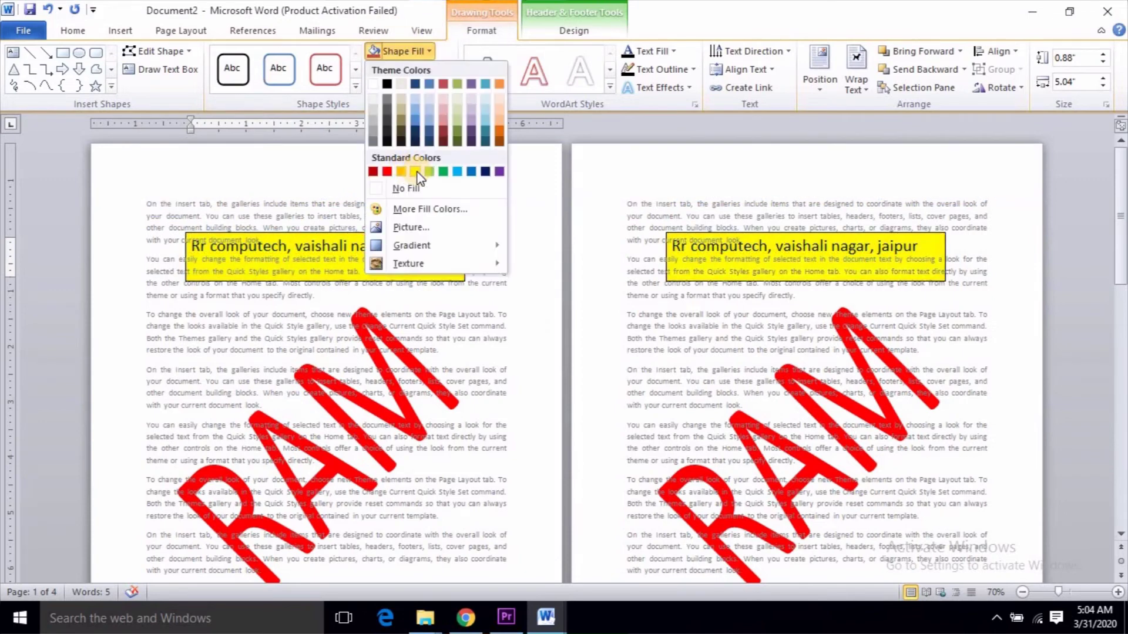
click(412, 172)
mouse_move(400, 234)
mouse_down()
mouse_move(294, 156)
mouse_move(321, 151)
mouse_up()
drag(398, 164, 466, 169)
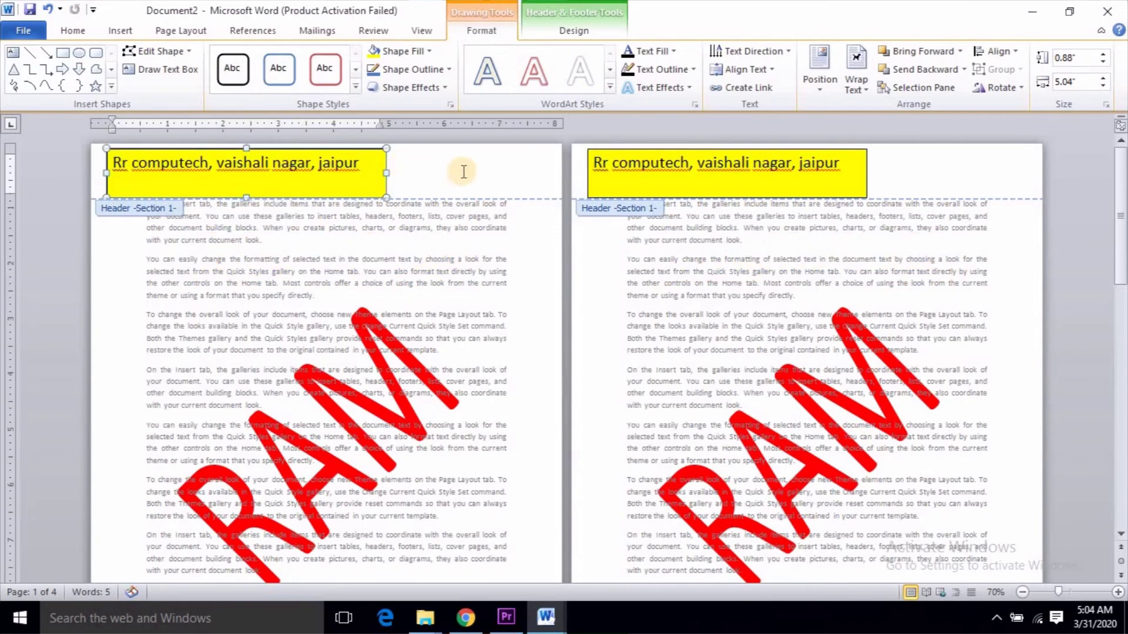
scroll(438, 295, down, 2)
scroll(435, 291, down, 1)
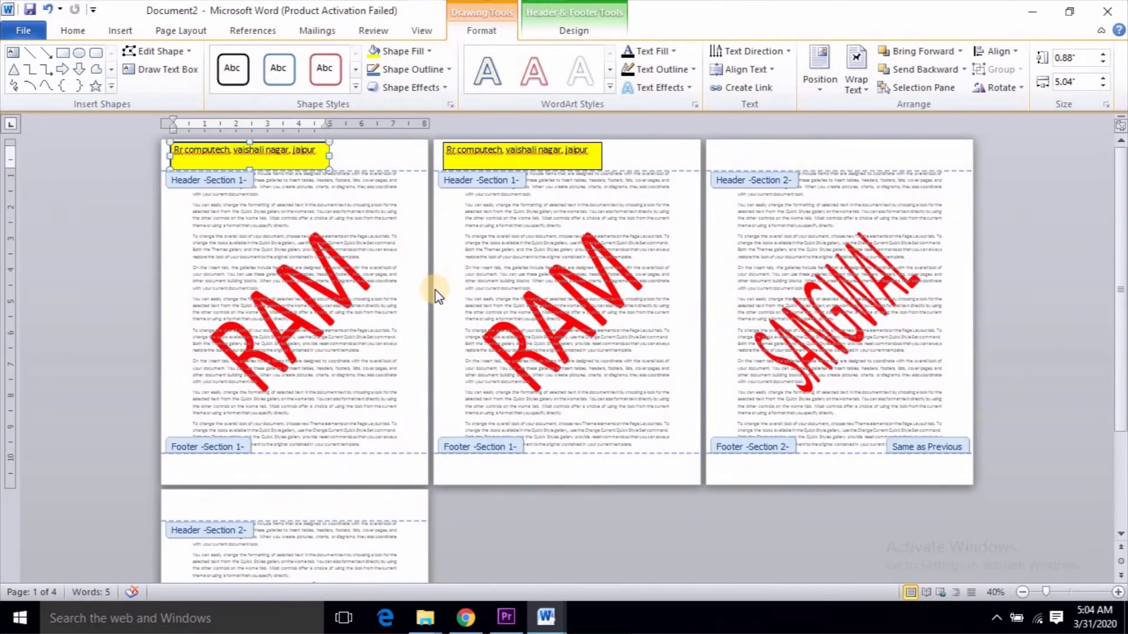
scroll(434, 291, up, 4)
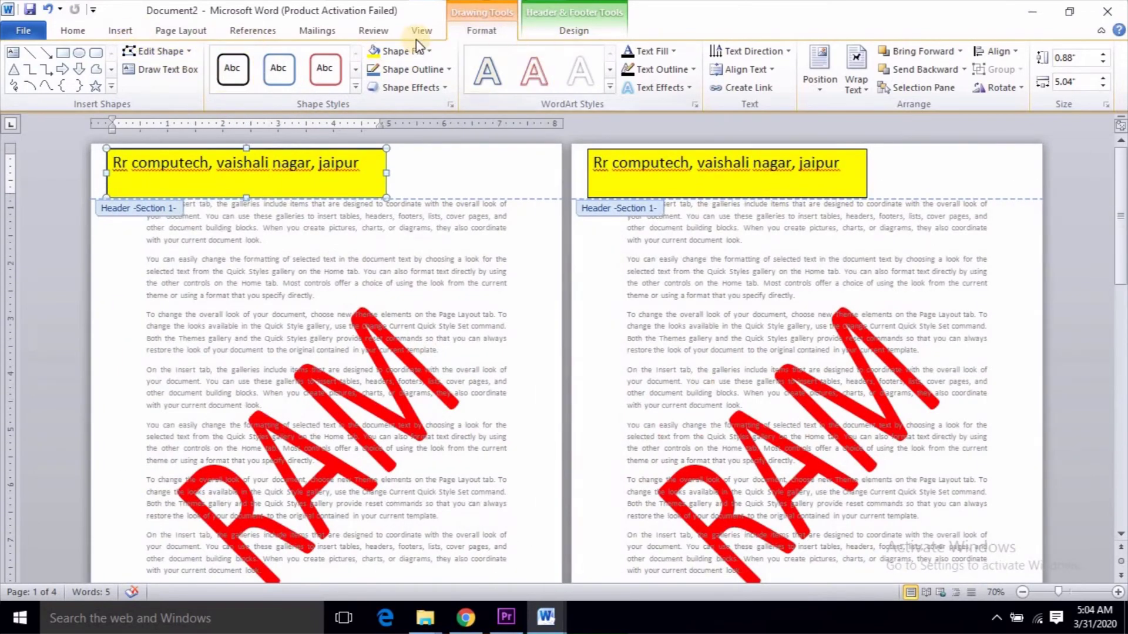
Save the yellow text box to the Watermarks gallery as "Rr computech," in the General category, and close the header
click(186, 39)
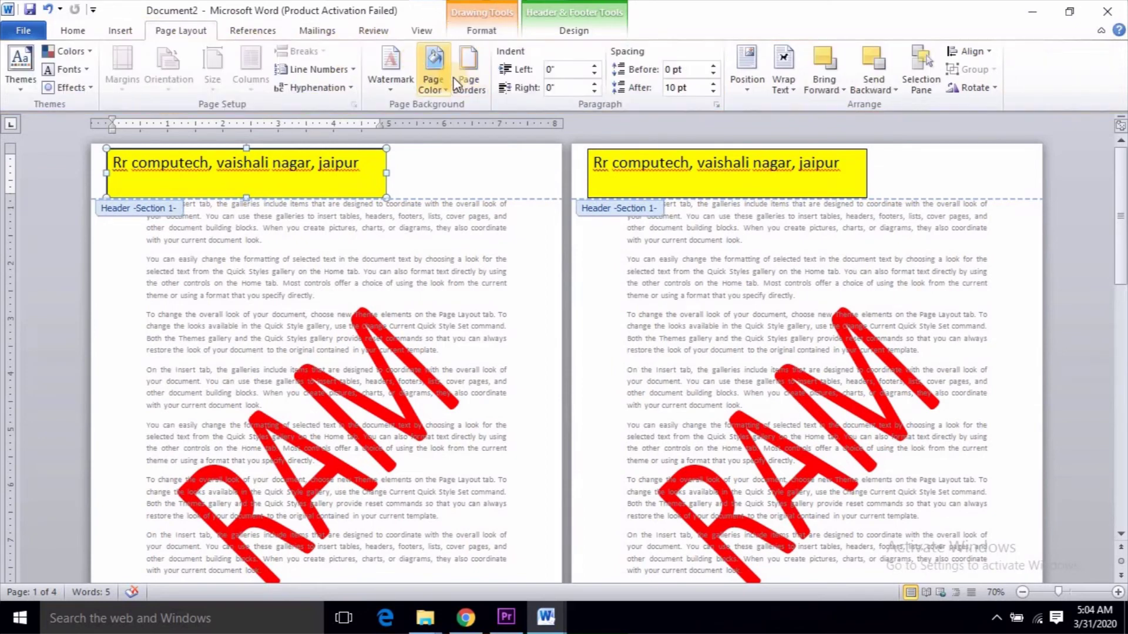
click(388, 91)
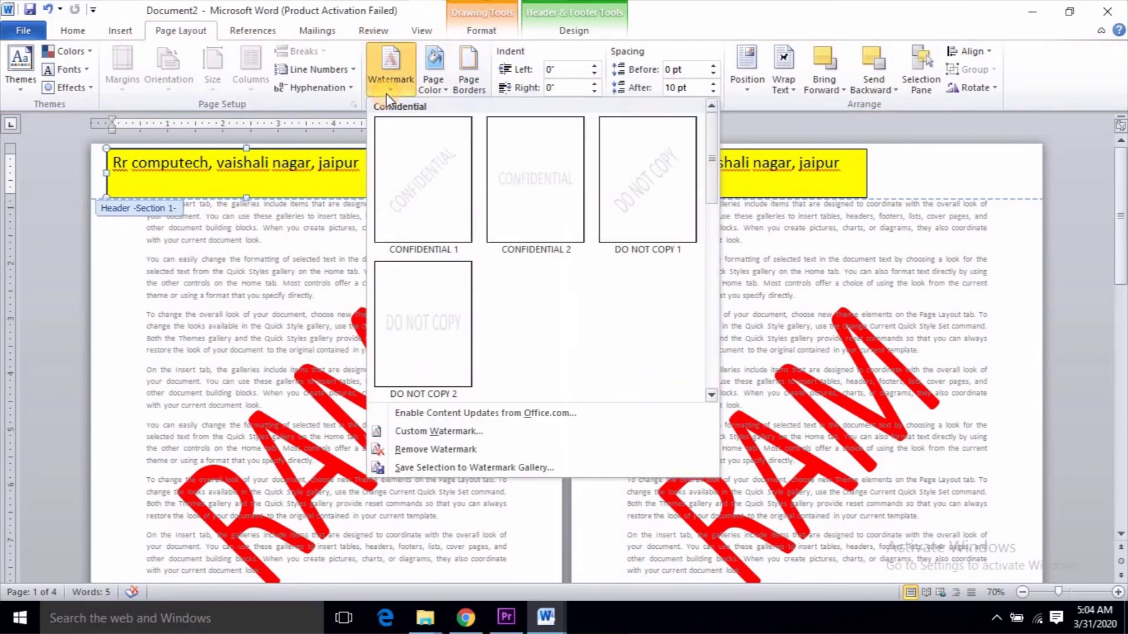
click(449, 468)
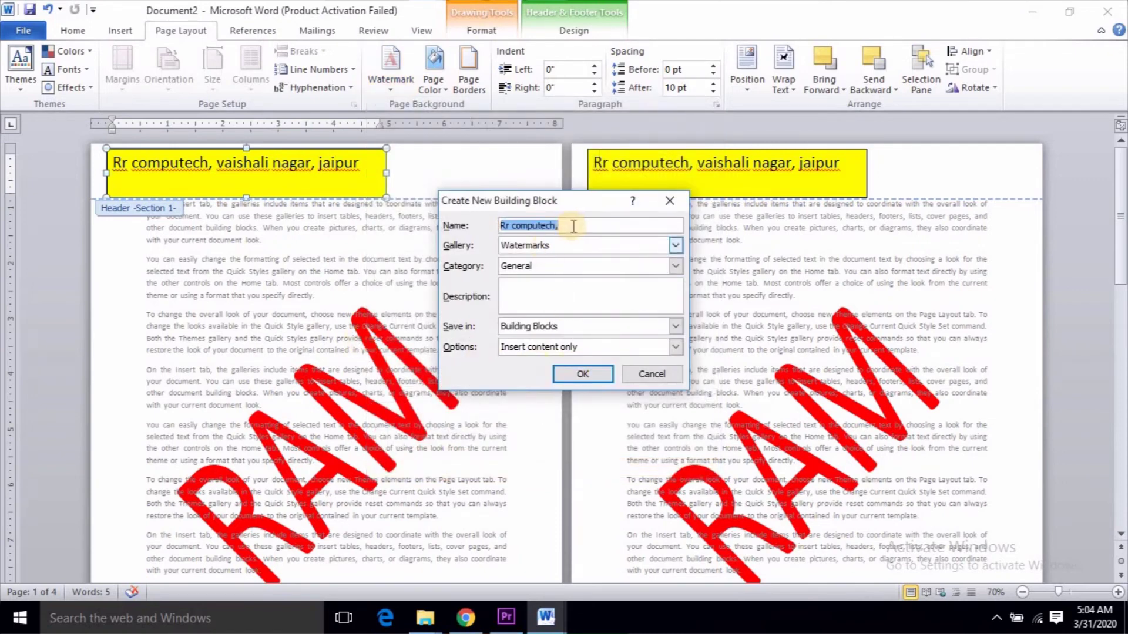
click(582, 374)
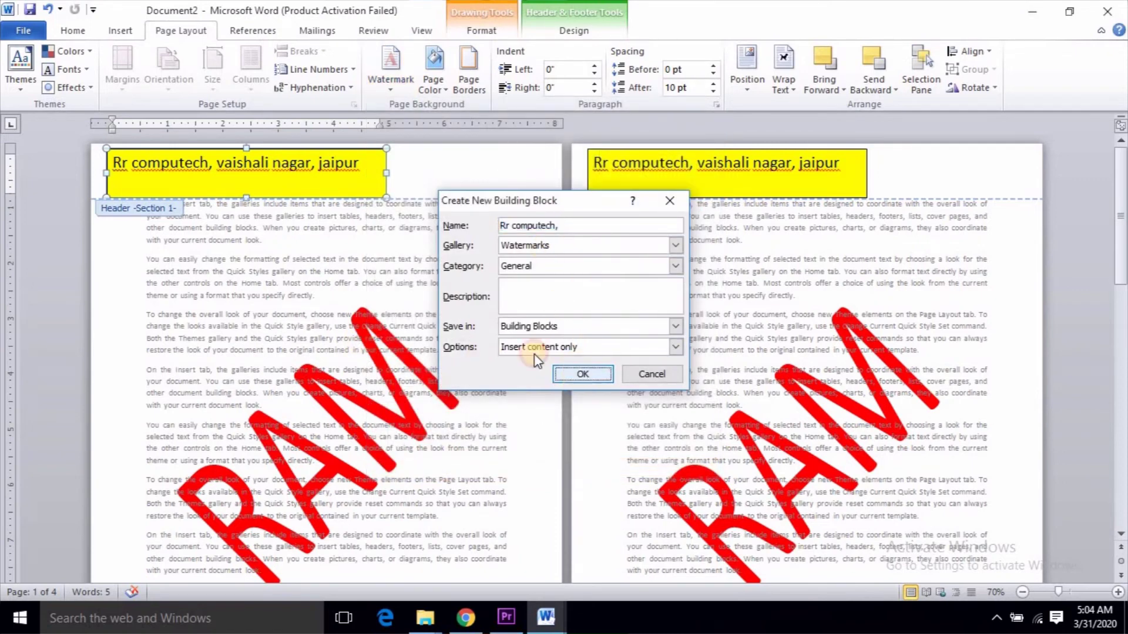
double_click(360, 290)
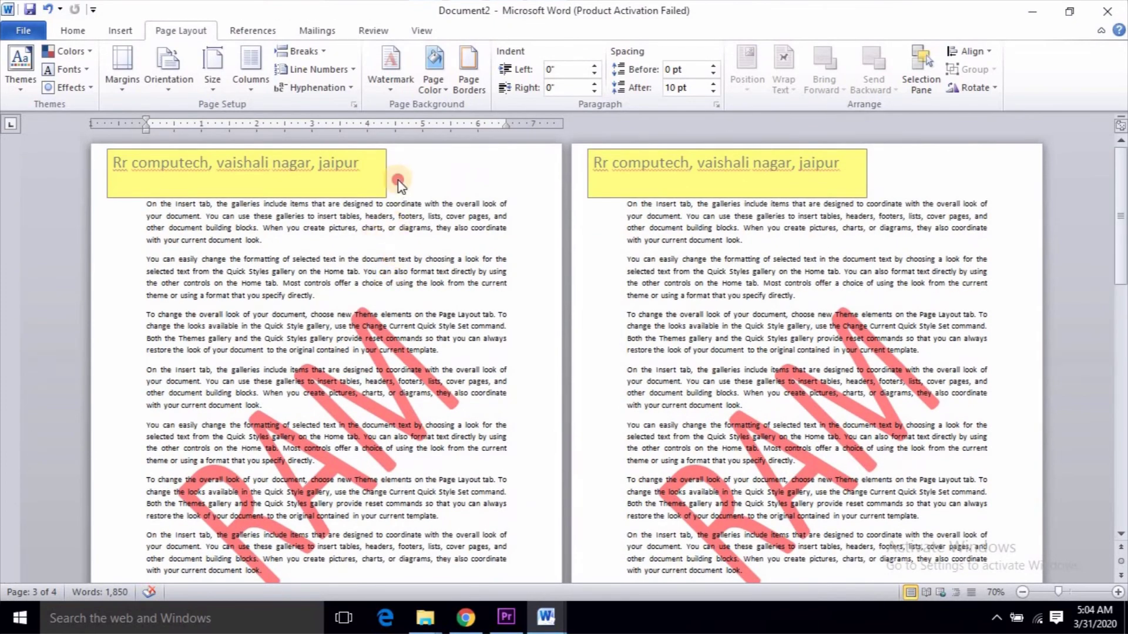
Delete the yellow Rr computech text box from the first section's header and return to the body text
double_click(395, 177)
click(374, 158)
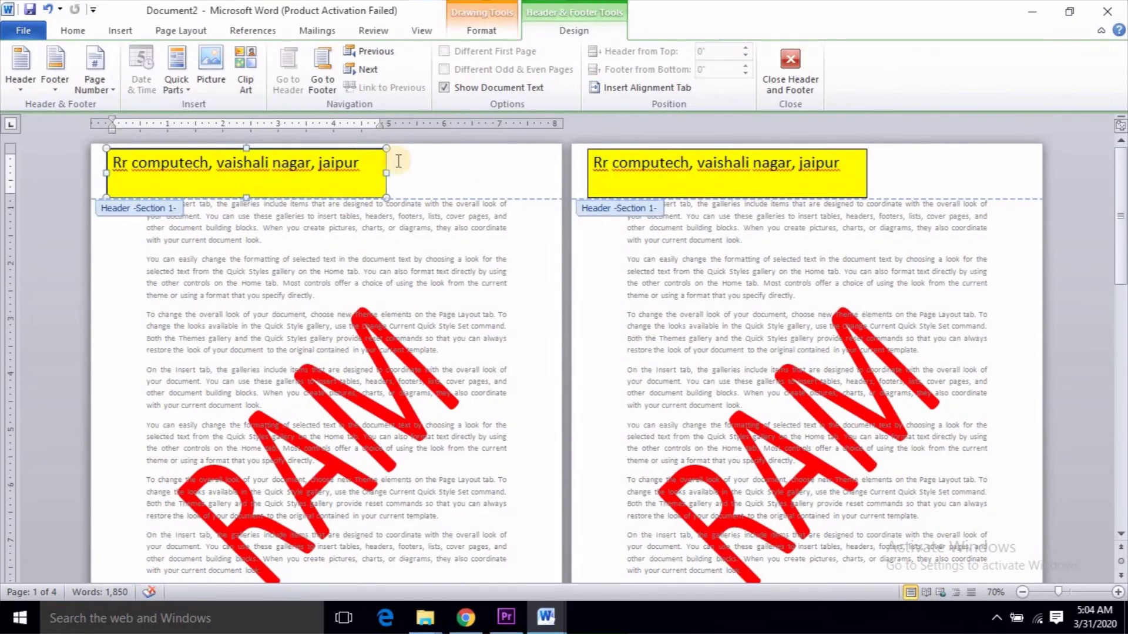
key(Delete)
double_click(406, 257)
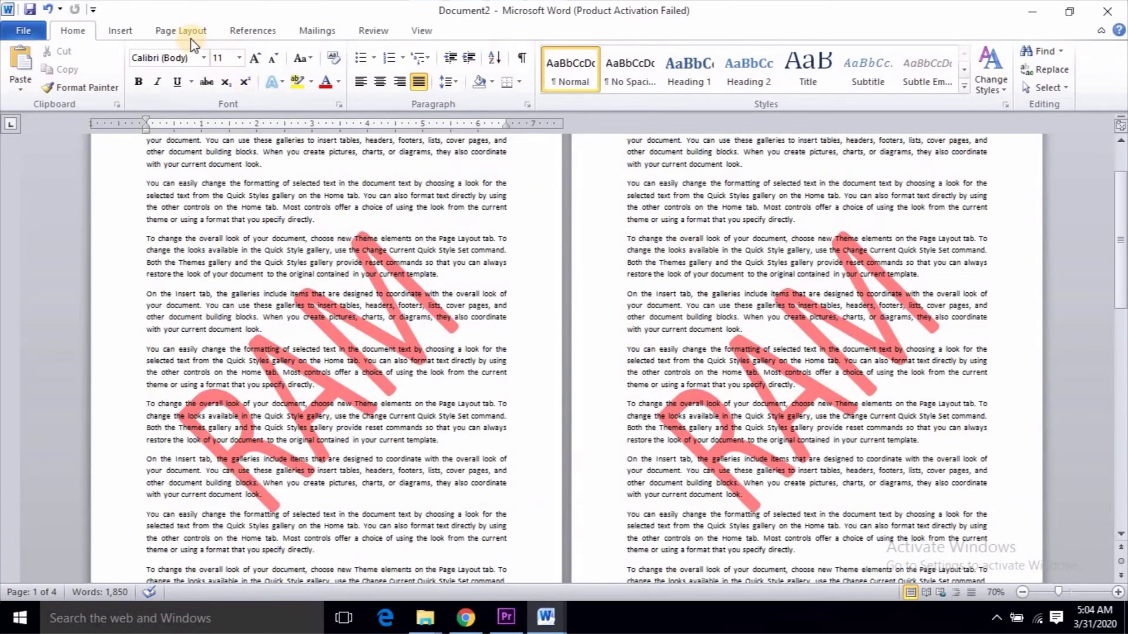
Insert the saved "Rr computech," watermark from the gallery's General category
click(182, 31)
click(396, 89)
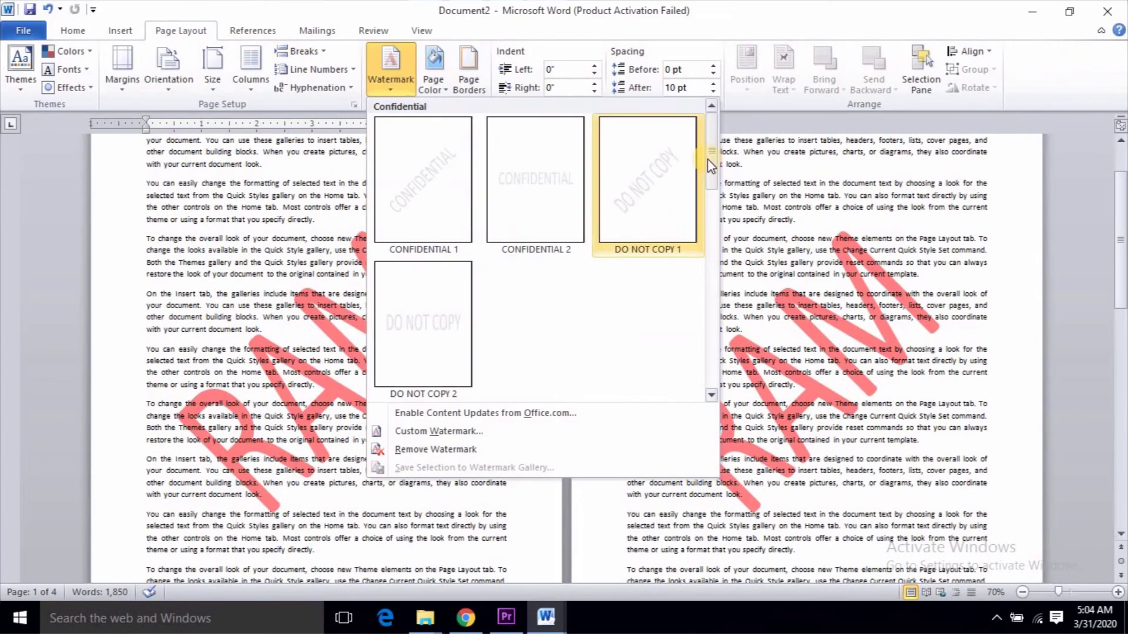
drag(709, 160, 708, 339)
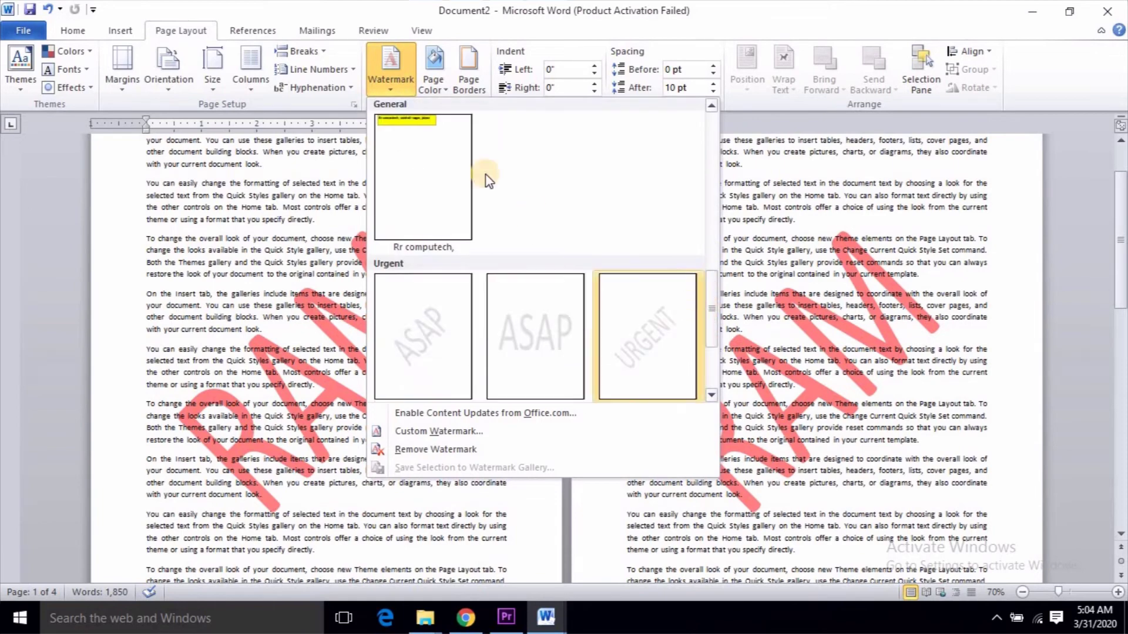
click(402, 161)
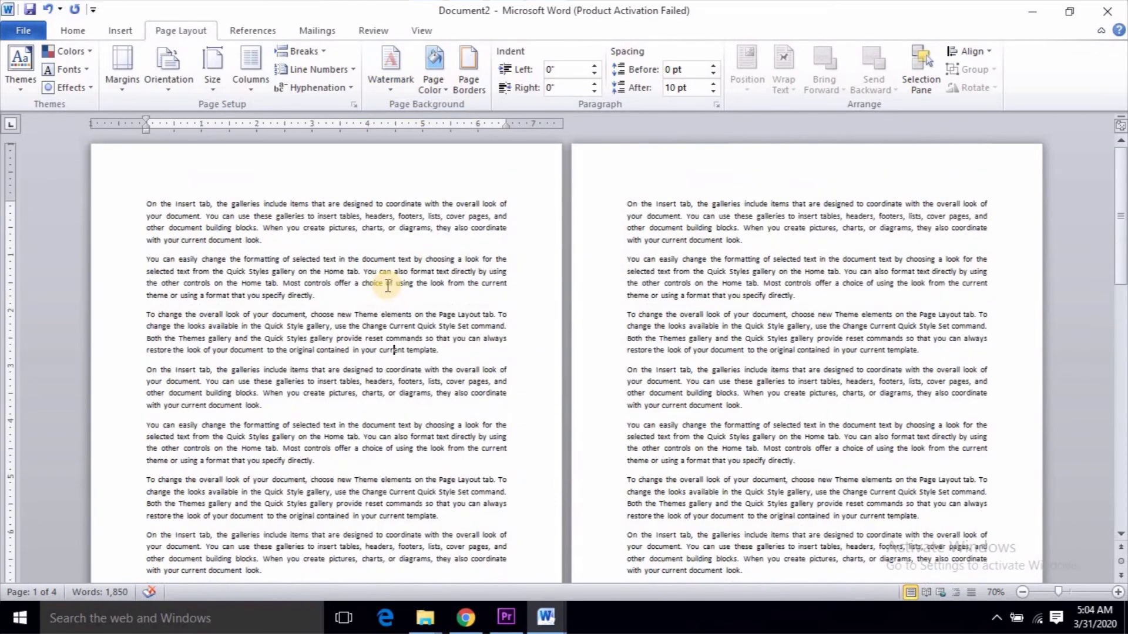
Examine all four pages to see where the Rr computech watermark has been placed
scroll(494, 316, down, 10)
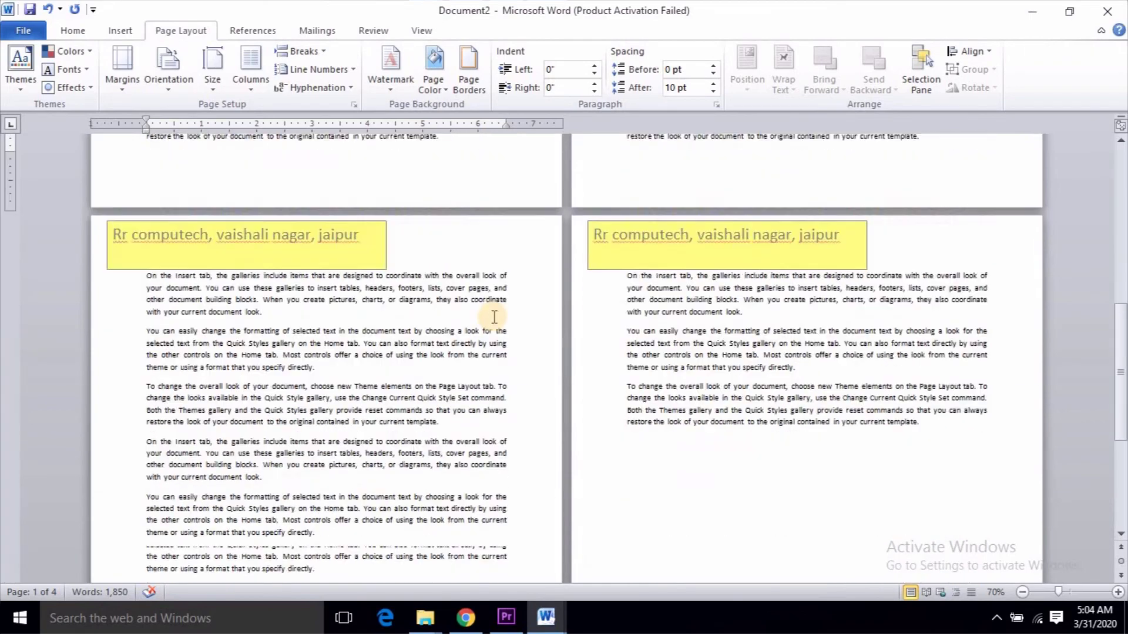
scroll(494, 316, up, 3)
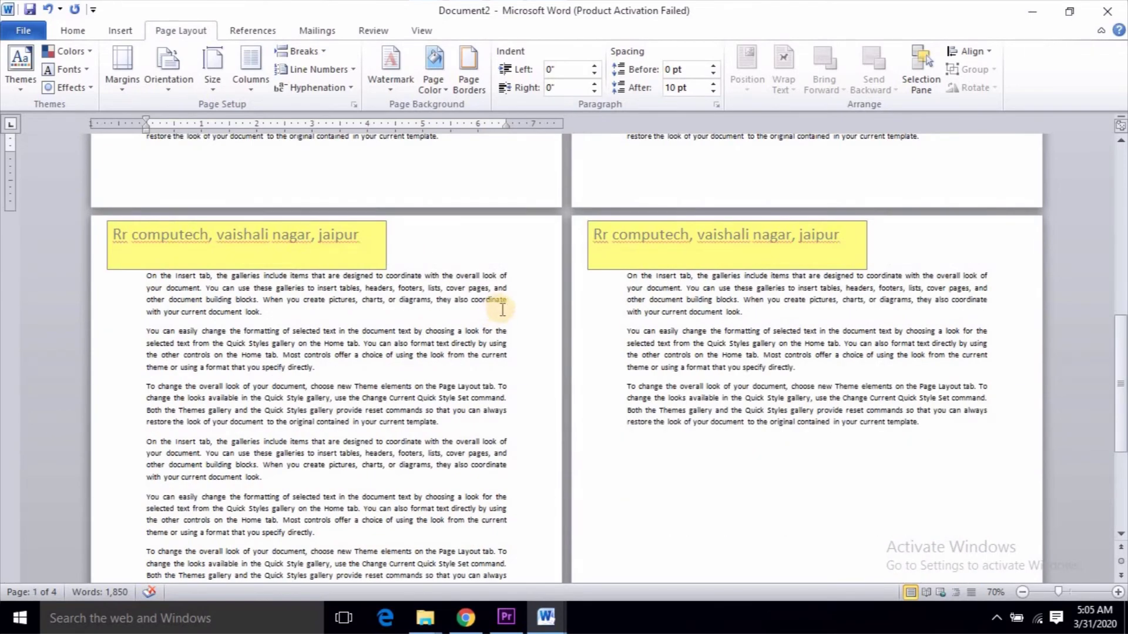
scroll(511, 345, up, 6)
scroll(490, 344, down, 2)
scroll(482, 342, down, 1)
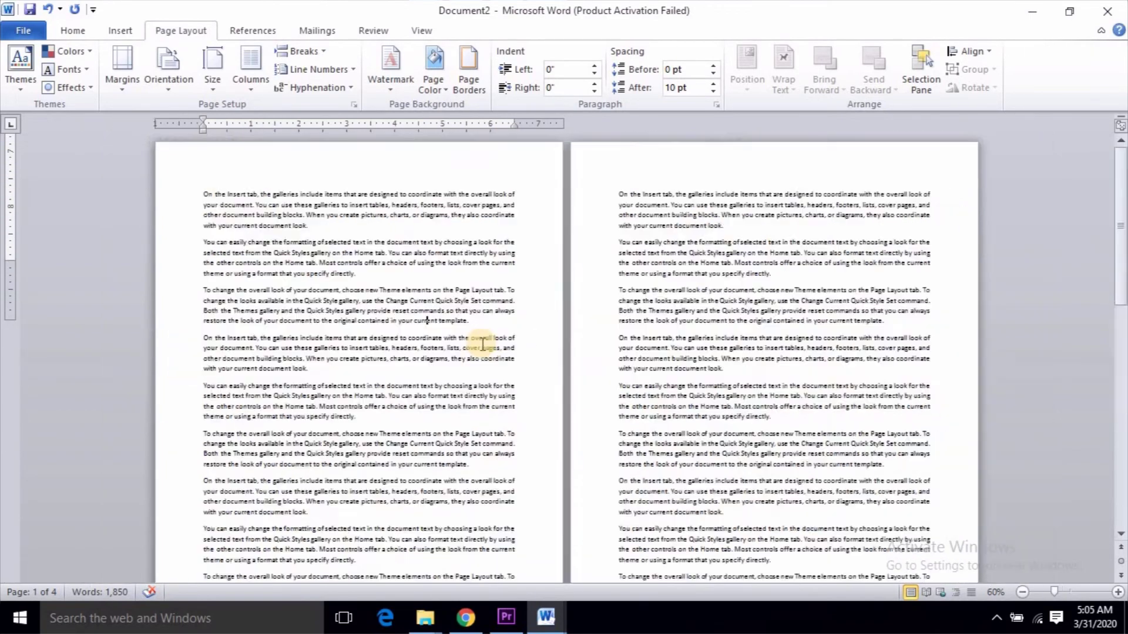
scroll(482, 344, down, 3)
scroll(609, 346, up, 2)
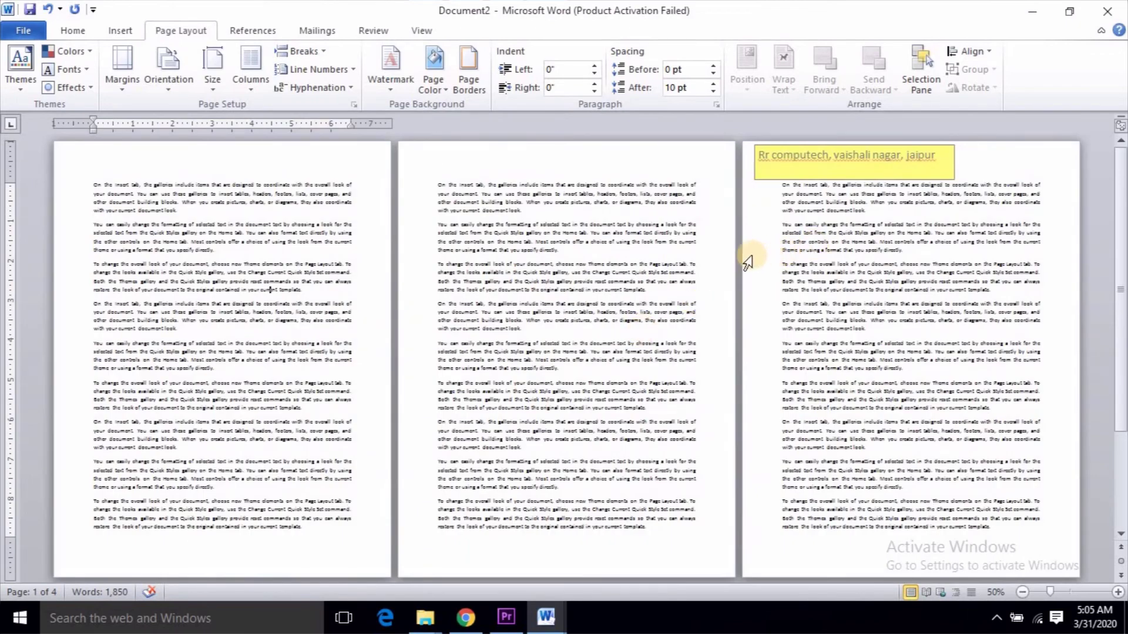
scroll(764, 252, up, 2)
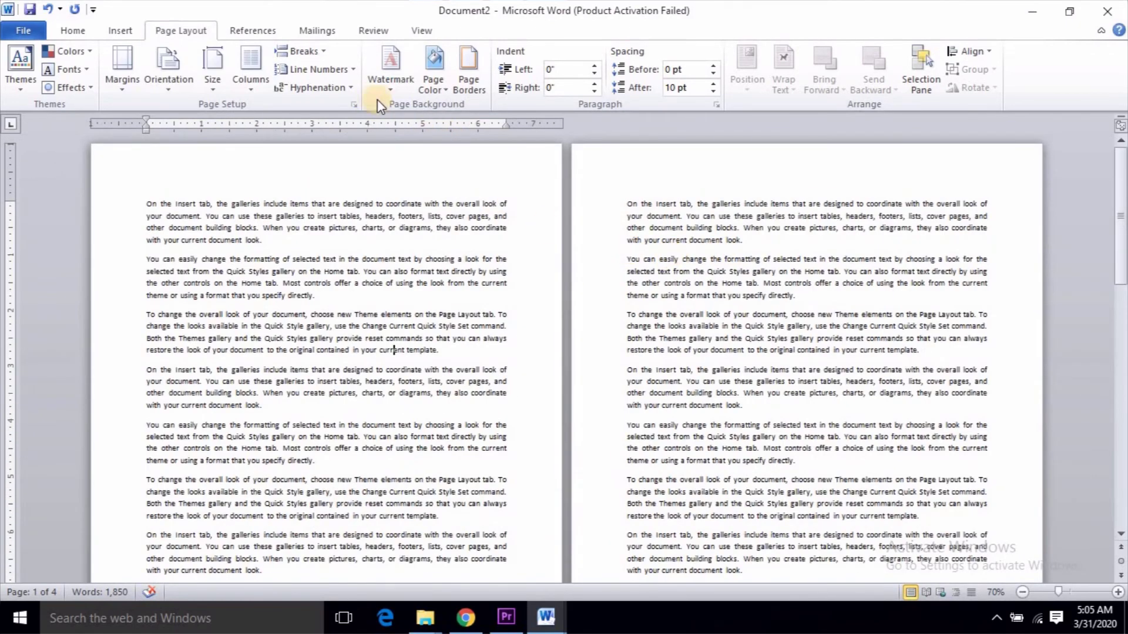
Undo the insertion of the saved Rr computech watermark
scroll(405, 219, down, 6)
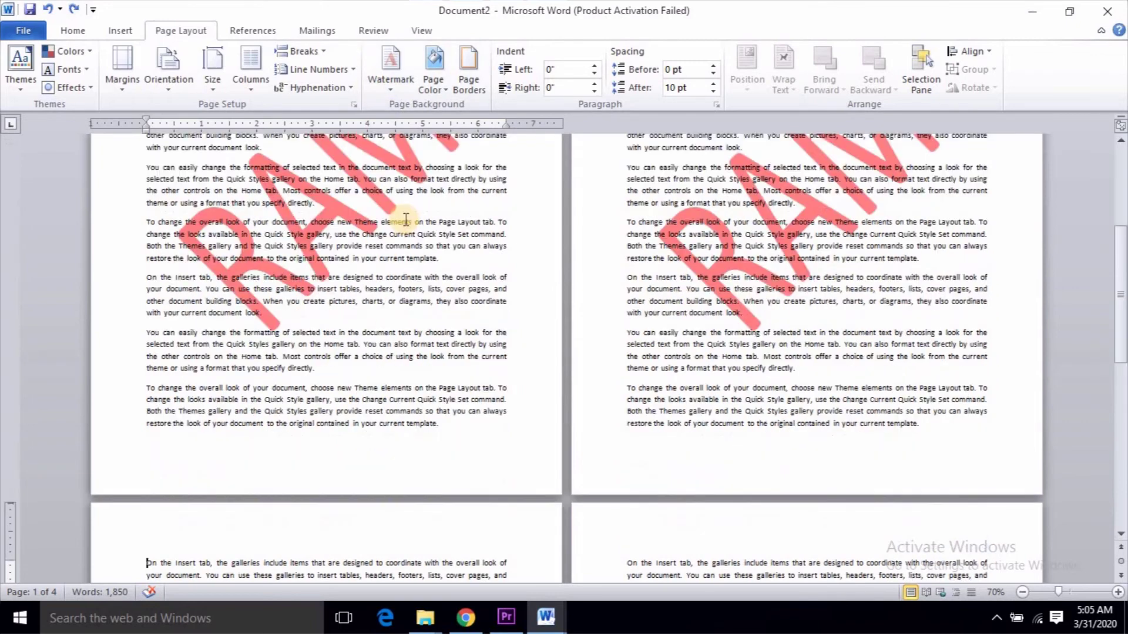
scroll(405, 219, up, 5)
click(391, 65)
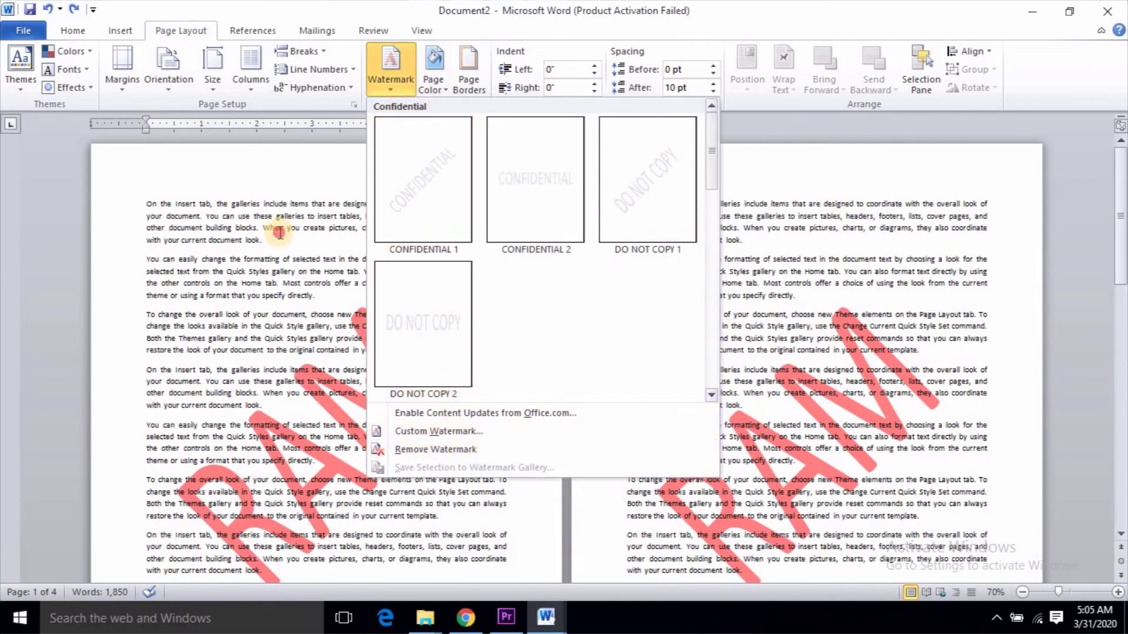
key(Escape)
Set the page color to bright pink from the additional standard colors
click(434, 82)
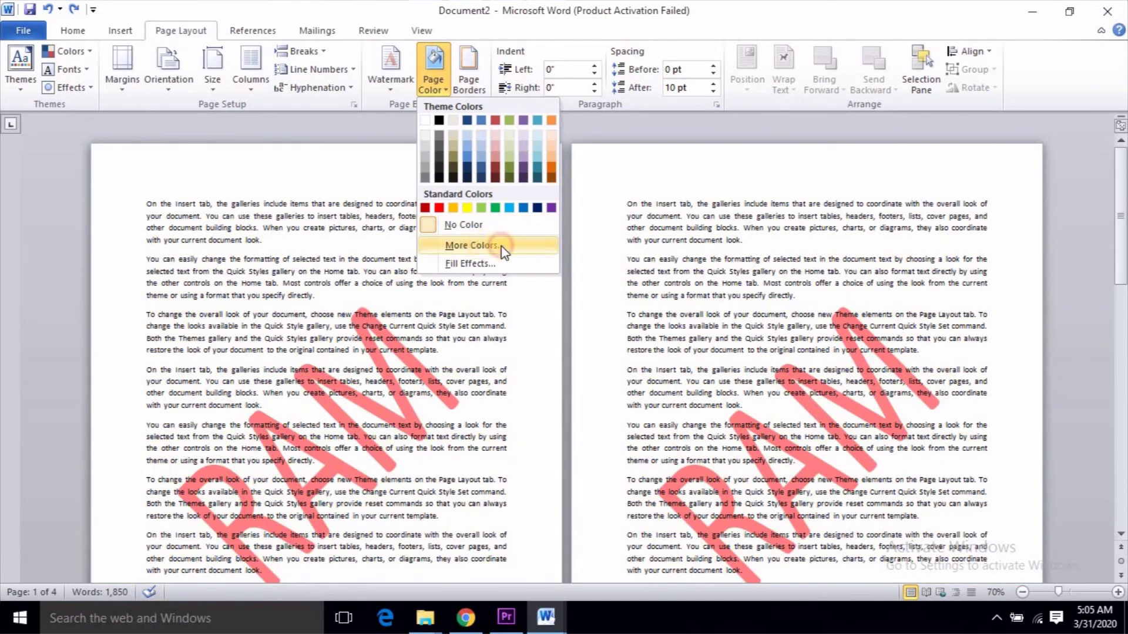
click(503, 247)
click(563, 283)
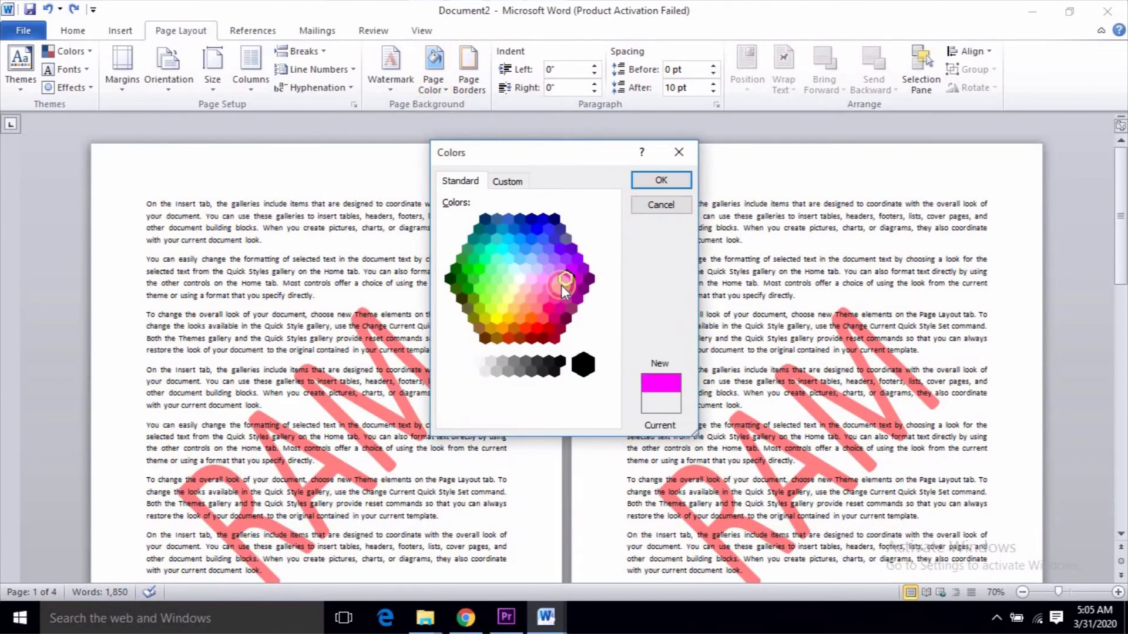
click(642, 180)
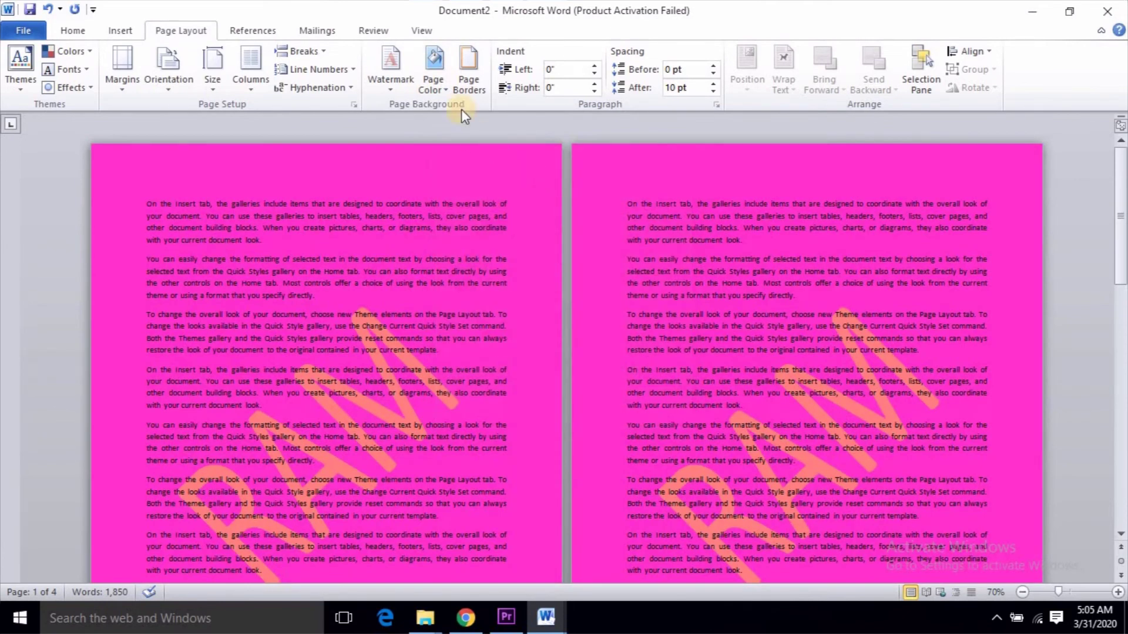
Set up a one-color yellow gradient as the page fill effect, with its shade moved slightly towards Dark
click(433, 73)
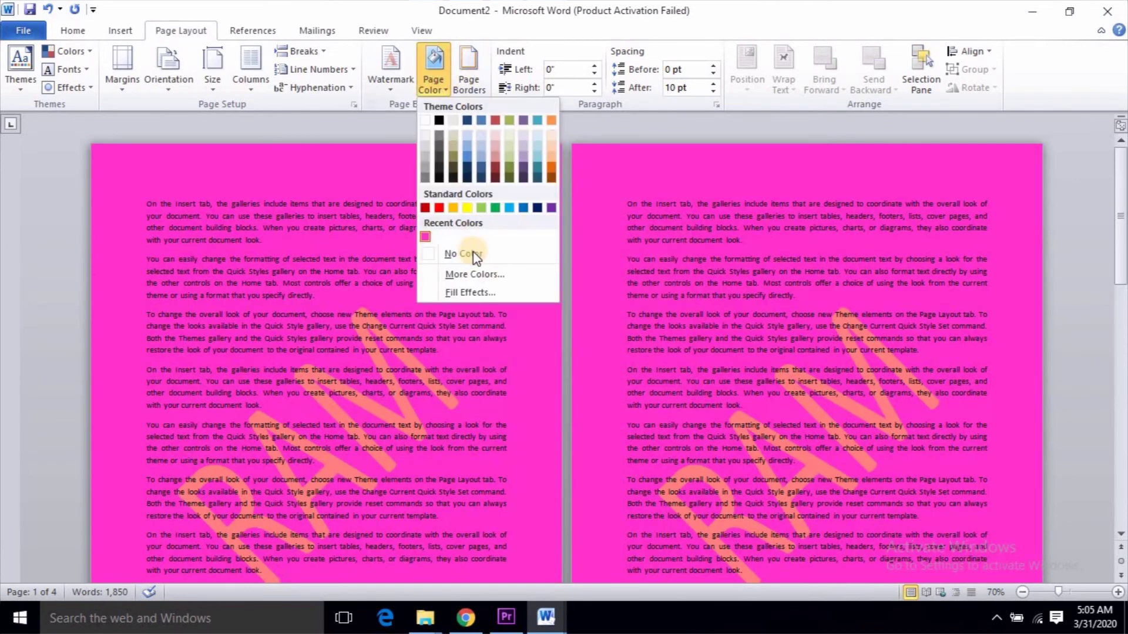
click(470, 292)
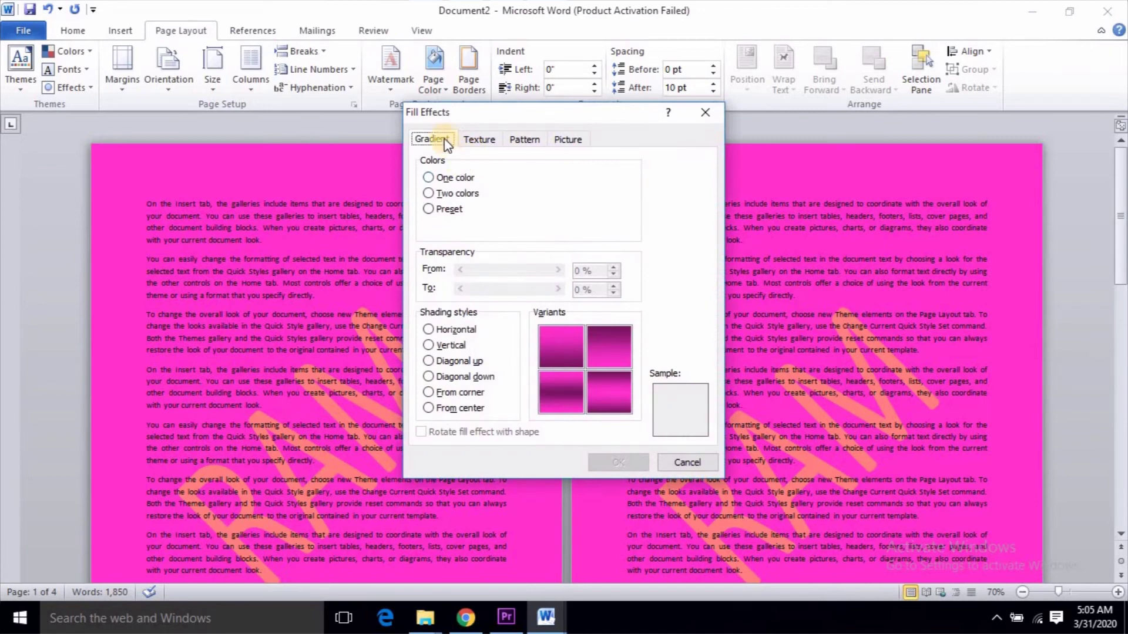
click(479, 140)
click(523, 140)
click(578, 144)
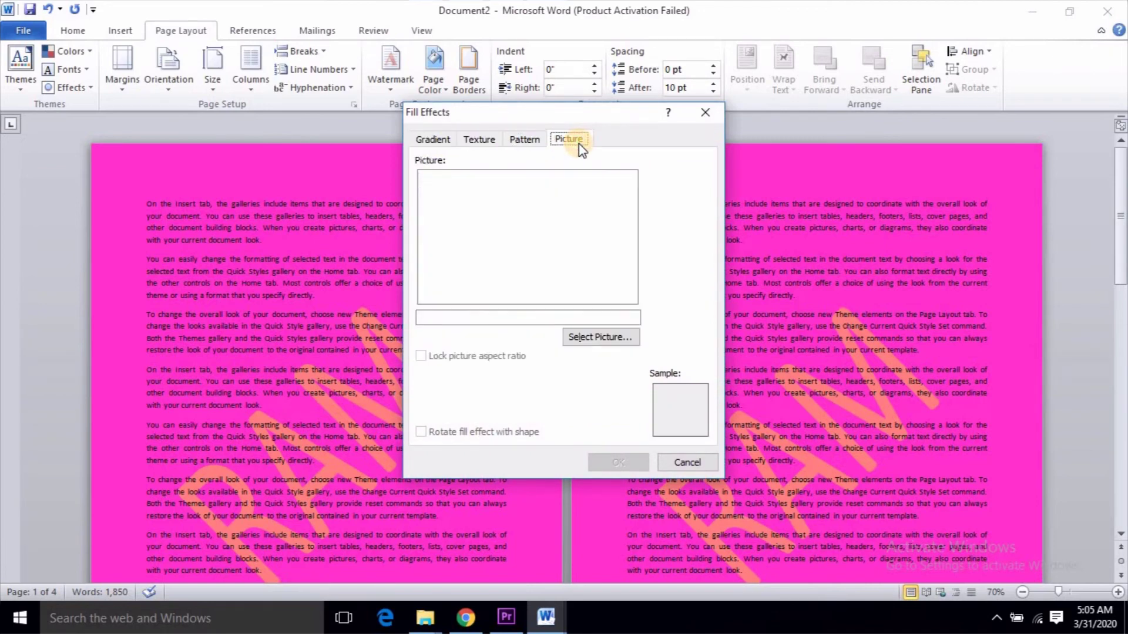
click(429, 139)
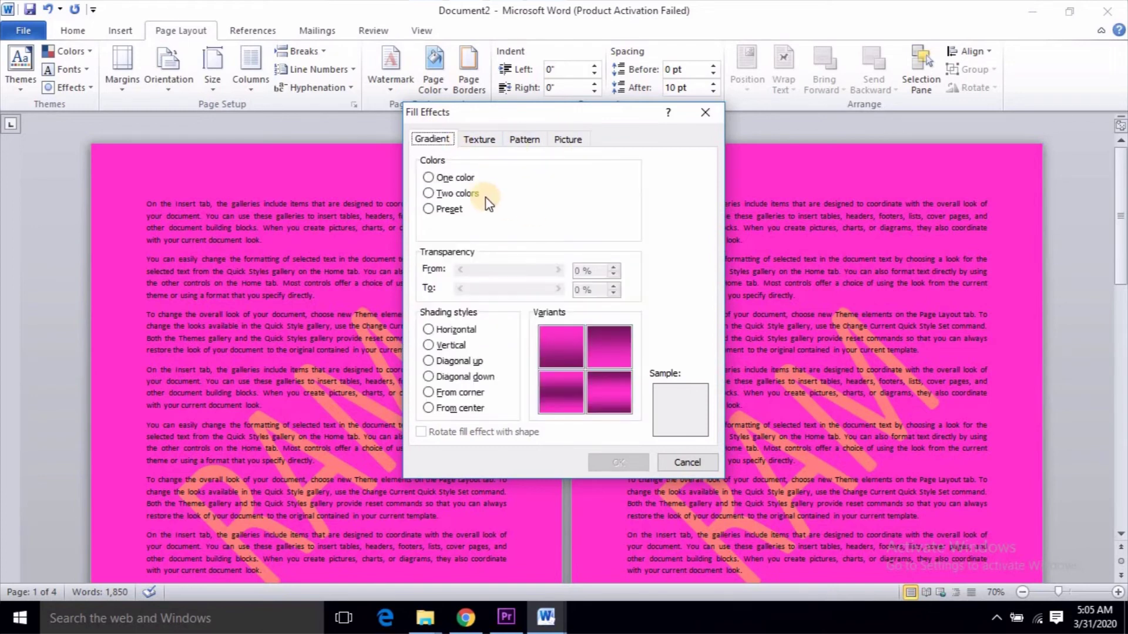
click(445, 178)
click(574, 192)
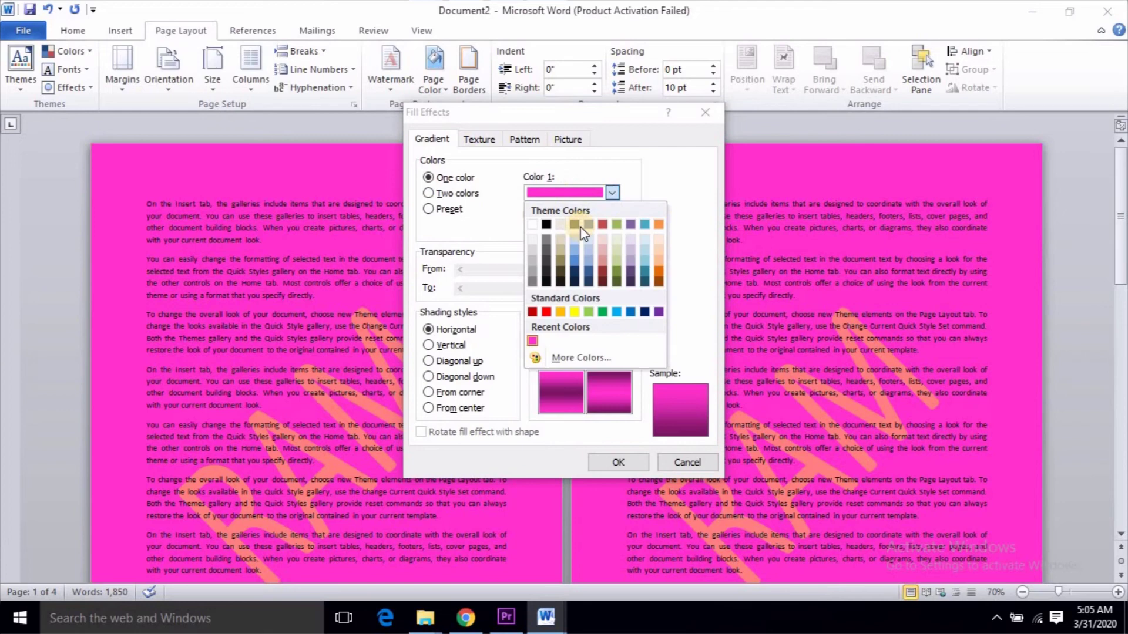
click(575, 312)
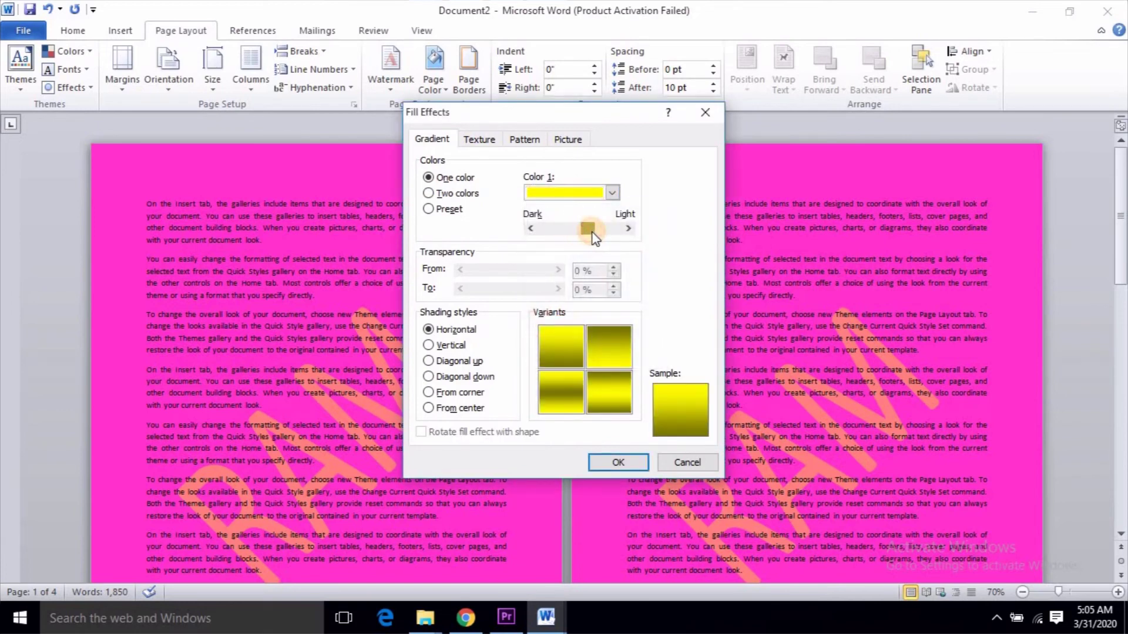
drag(592, 232, 567, 235)
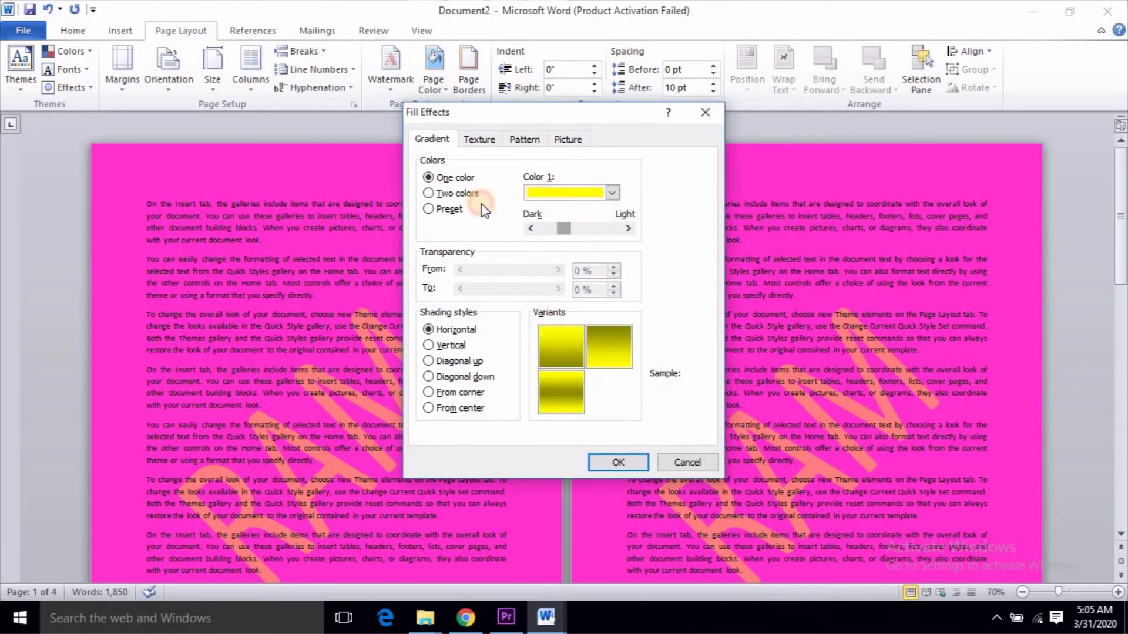
Change the page gradient to two colors, with light blue as Color 1 and orange as Color 2
click(428, 193)
click(612, 193)
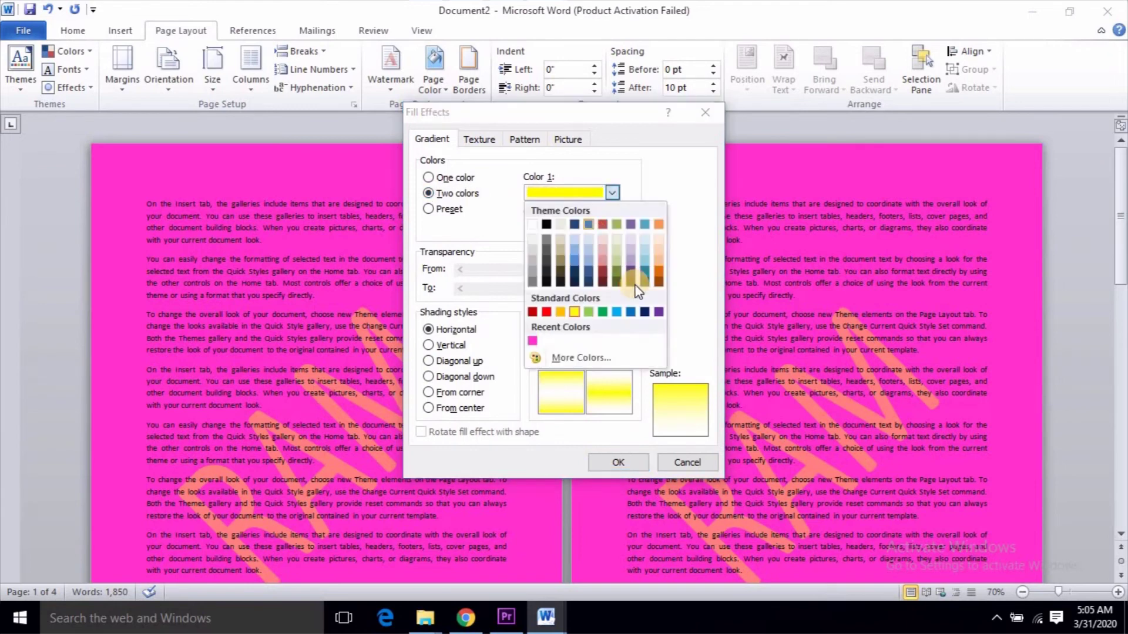
click(617, 312)
click(611, 226)
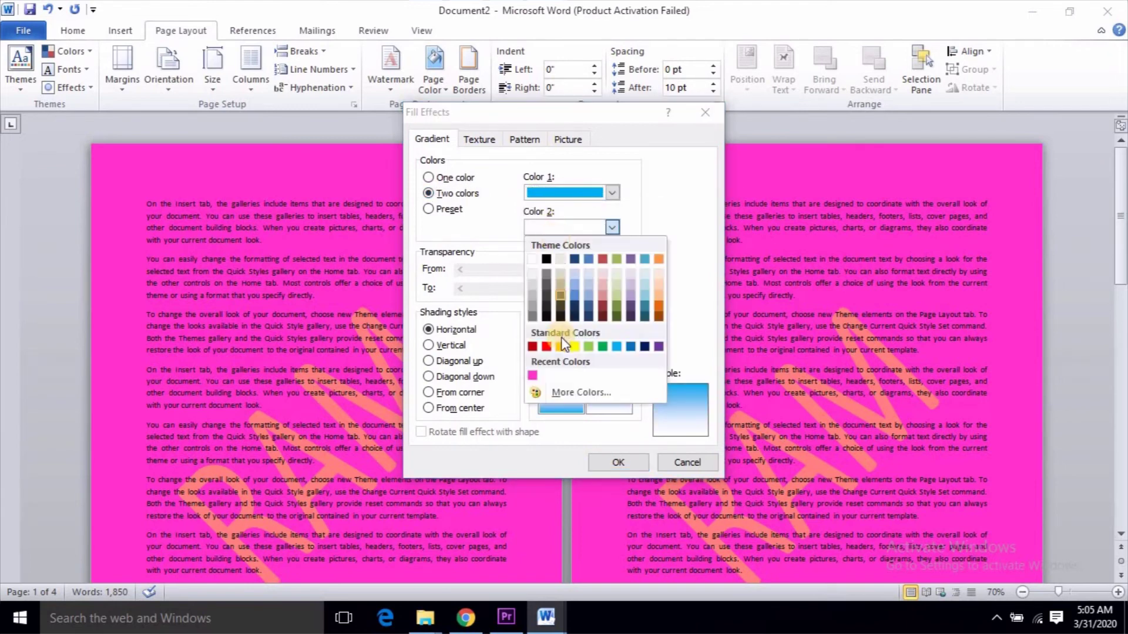
click(560, 347)
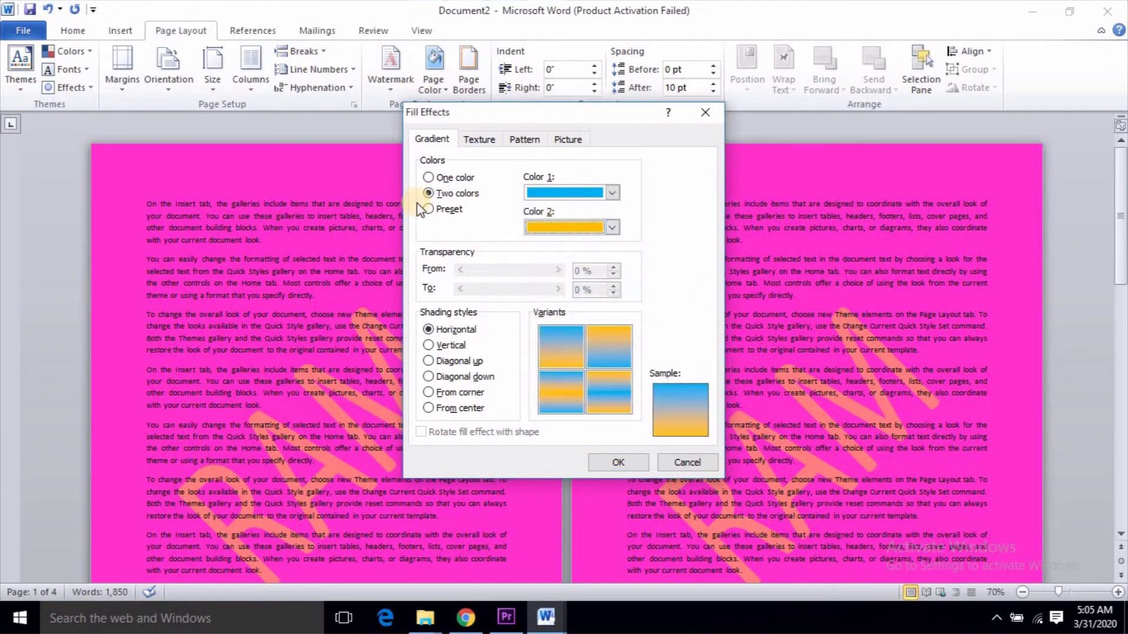
Try the vertical and diagonal shading styles, choose From corner, and apply the gradient to the pages
click(436, 346)
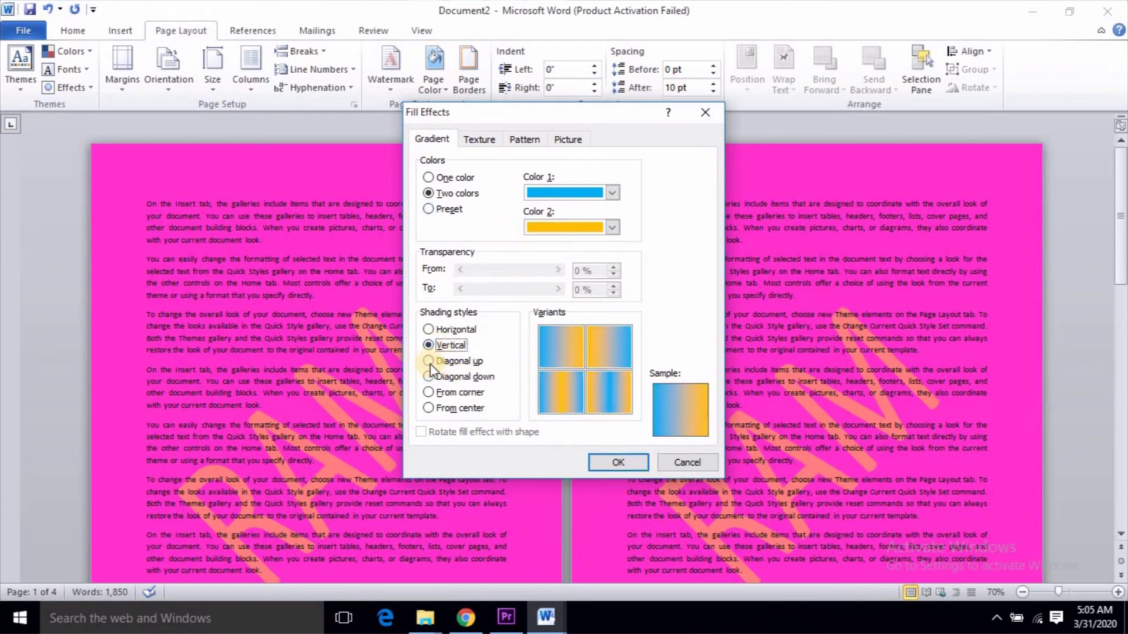
click(432, 362)
click(431, 376)
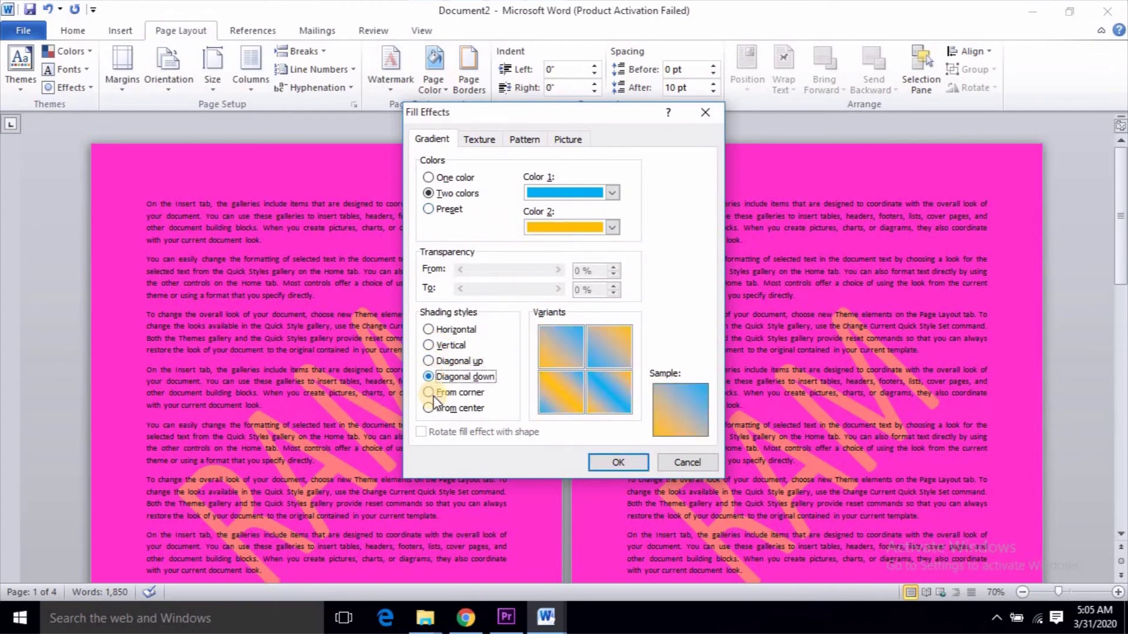
click(429, 392)
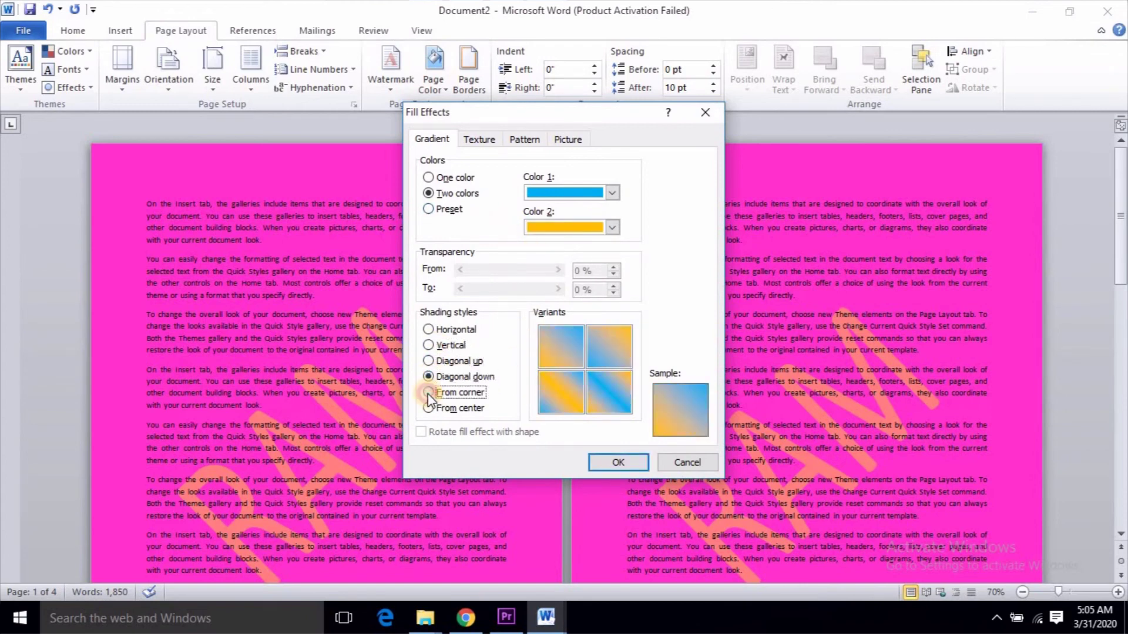
click(617, 463)
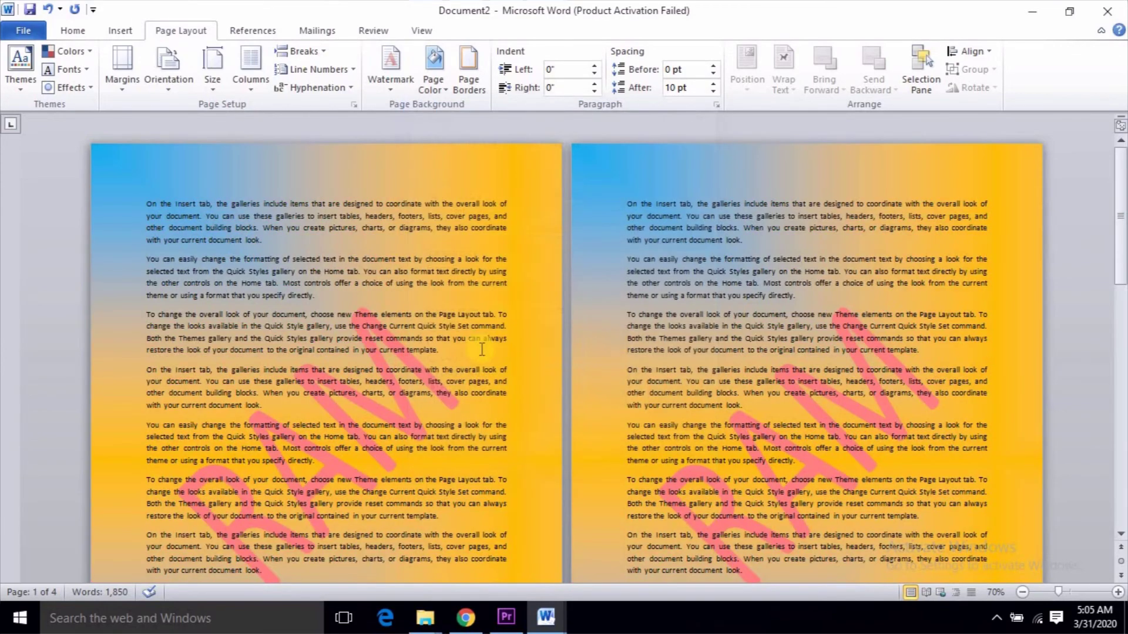
scroll(483, 352, down, 1)
scroll(483, 353, down, 3)
scroll(512, 354, up, 3)
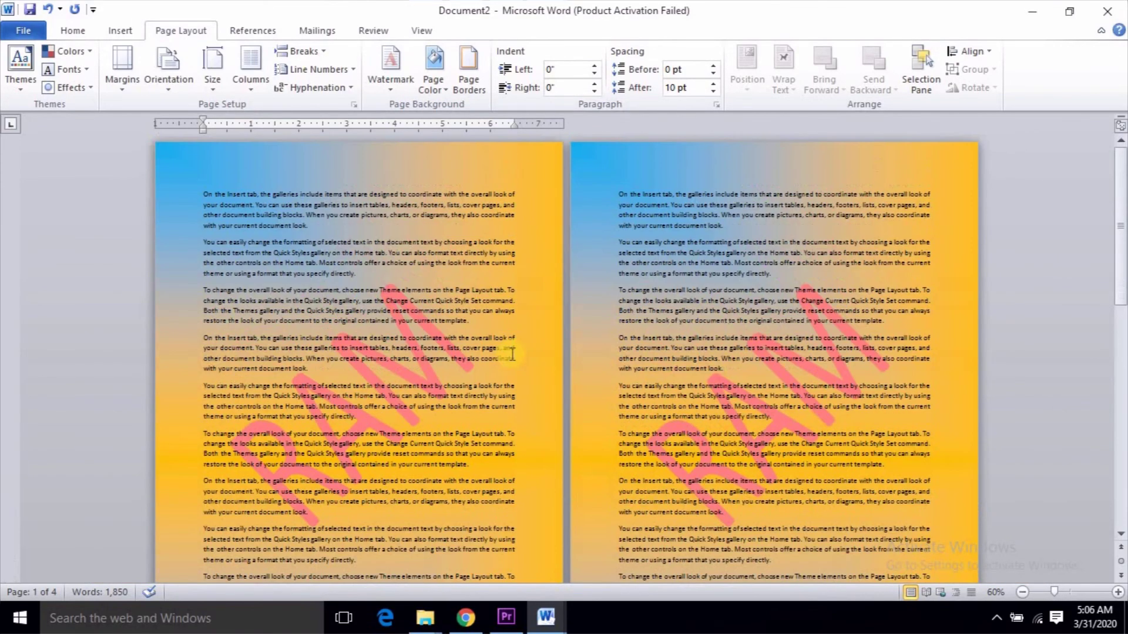
scroll(511, 354, up, 1)
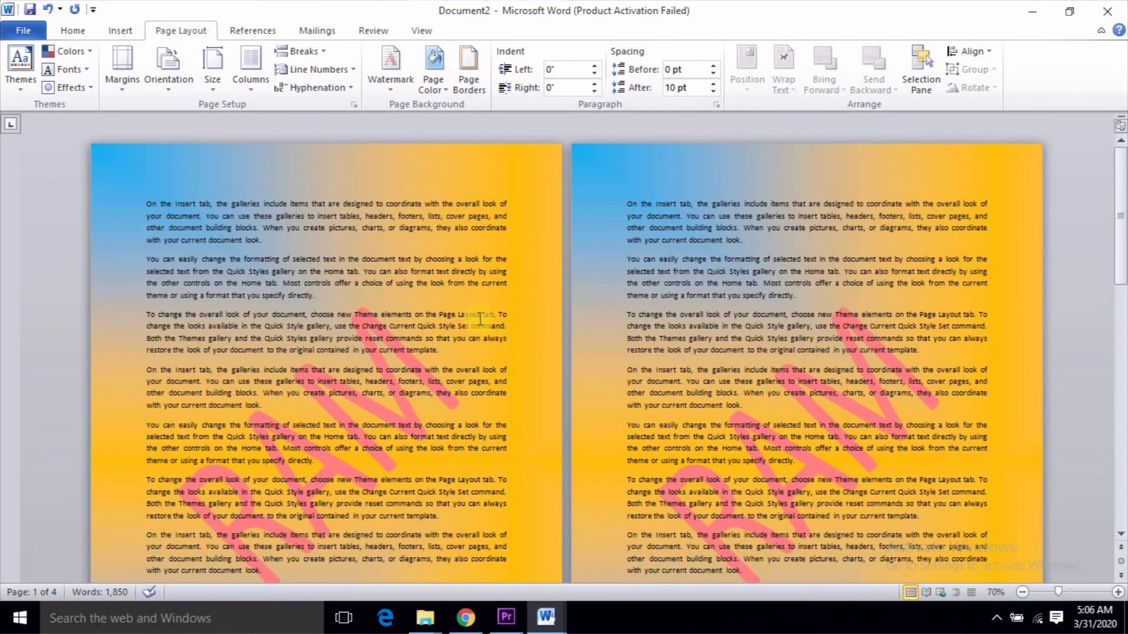
Fill the page background with the Water droplets texture
click(434, 98)
click(453, 294)
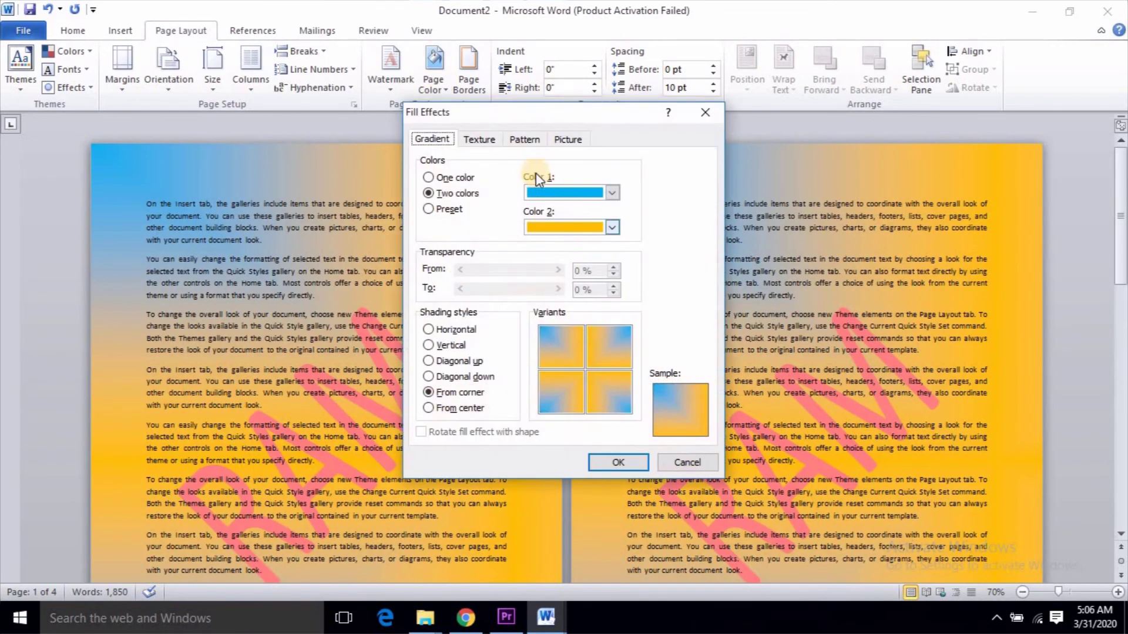
click(489, 144)
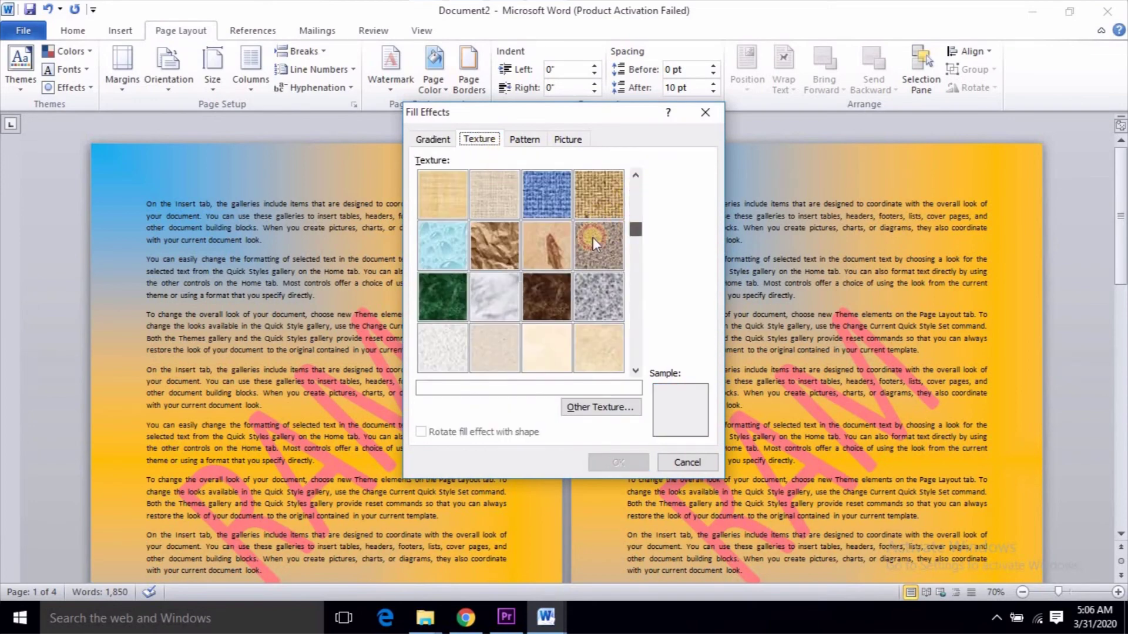
click(442, 245)
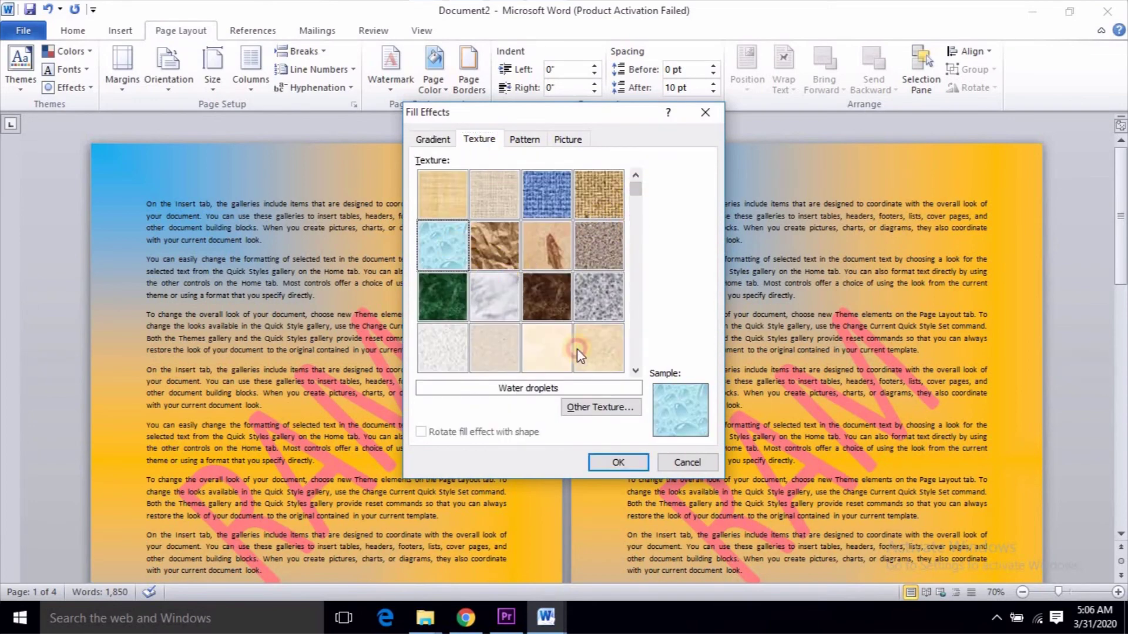
click(618, 462)
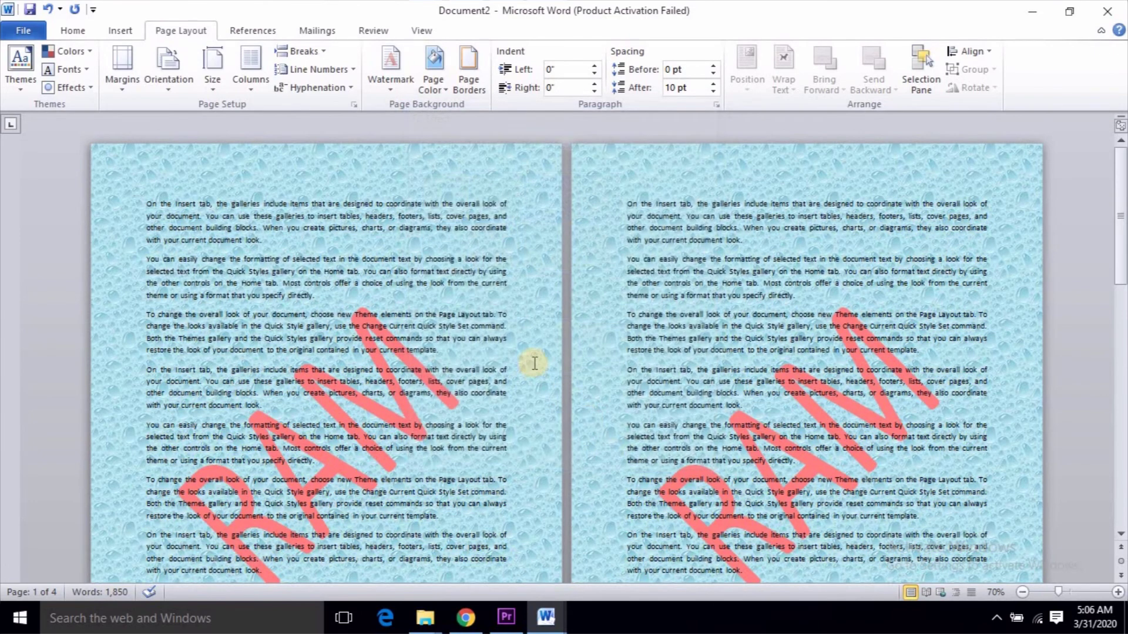
Fill the page background with the Large grid pattern, using a dark blue foreground and a light green background
click(439, 87)
click(483, 291)
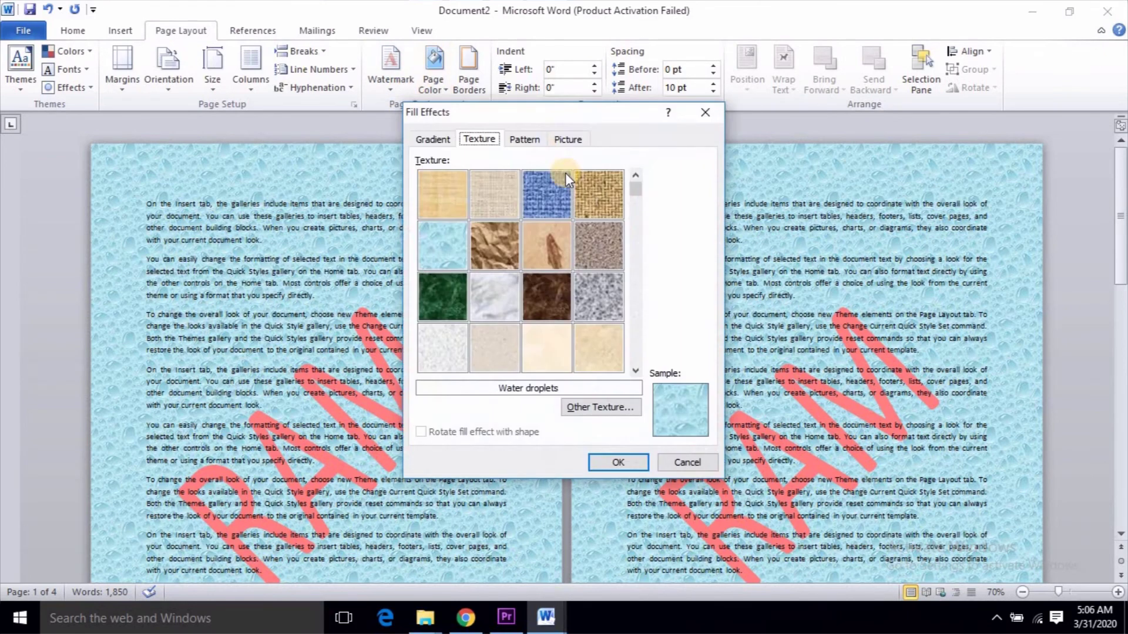
click(532, 147)
click(621, 200)
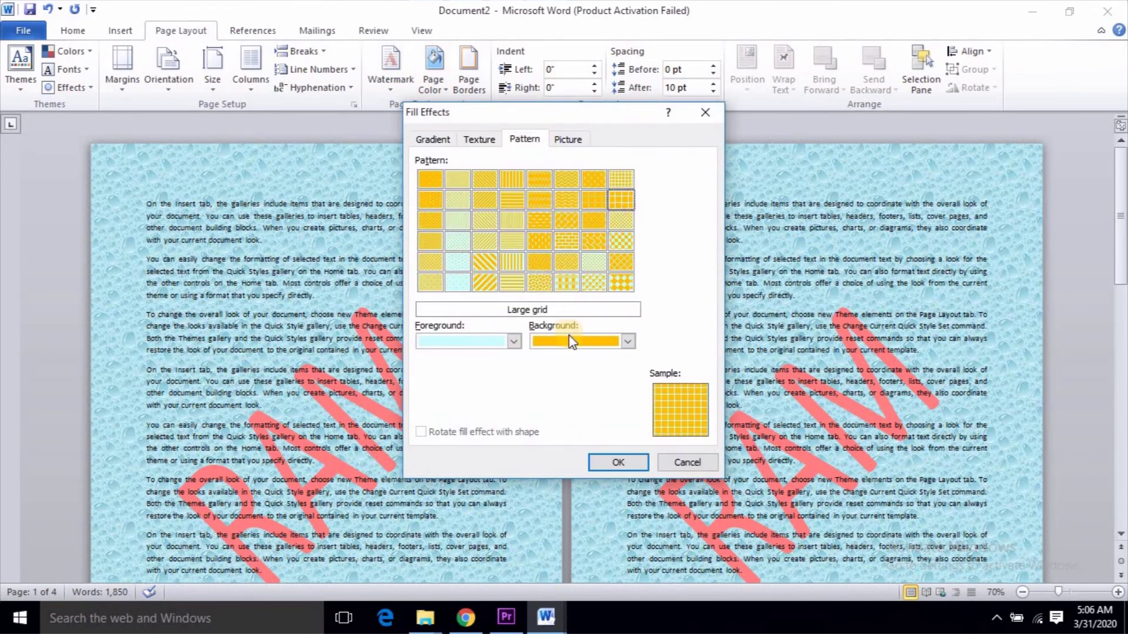
click(573, 340)
click(594, 461)
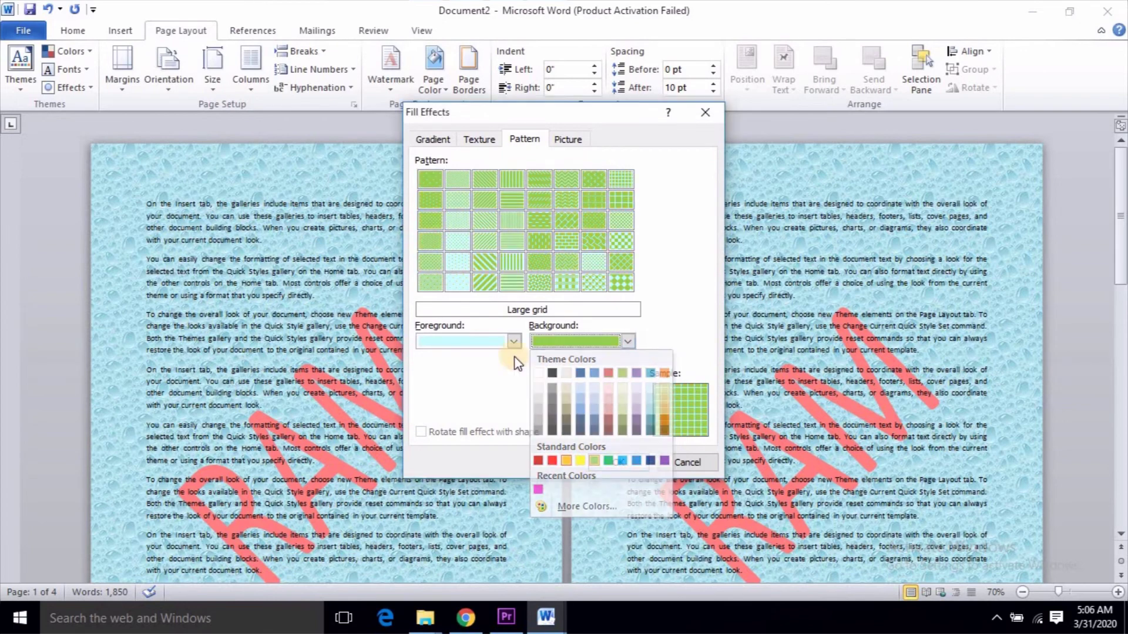
click(487, 347)
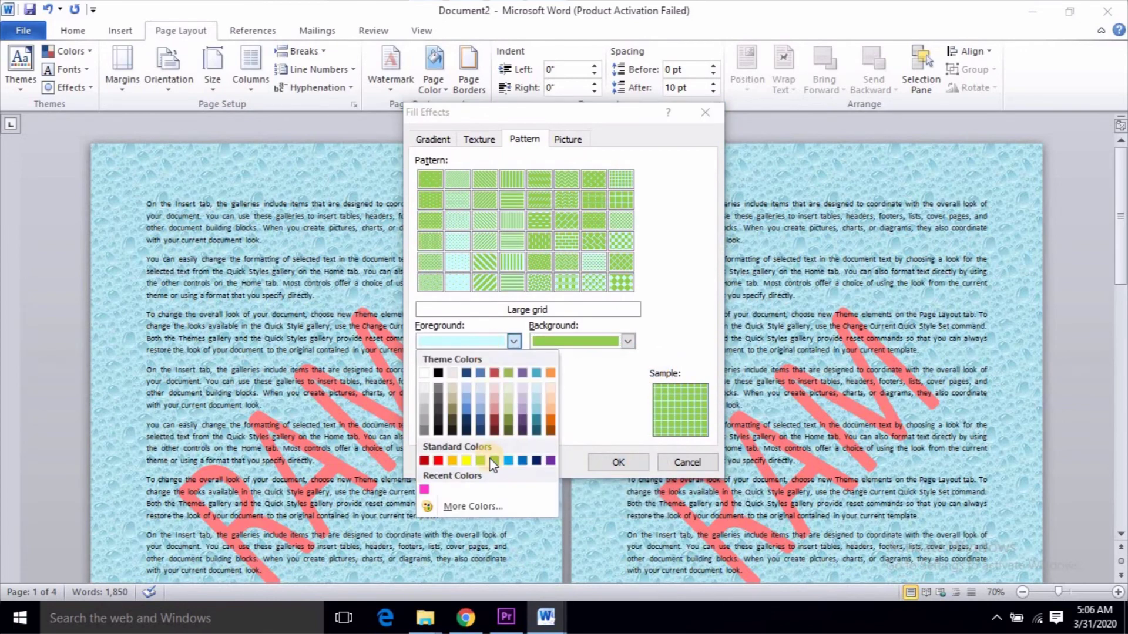
click(536, 461)
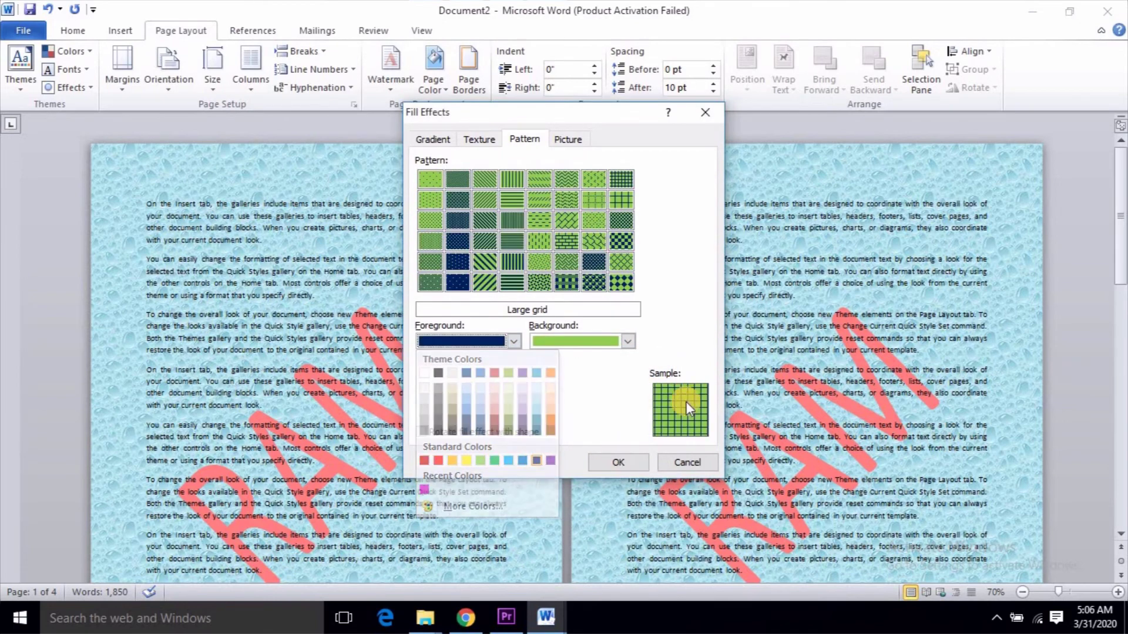
click(619, 462)
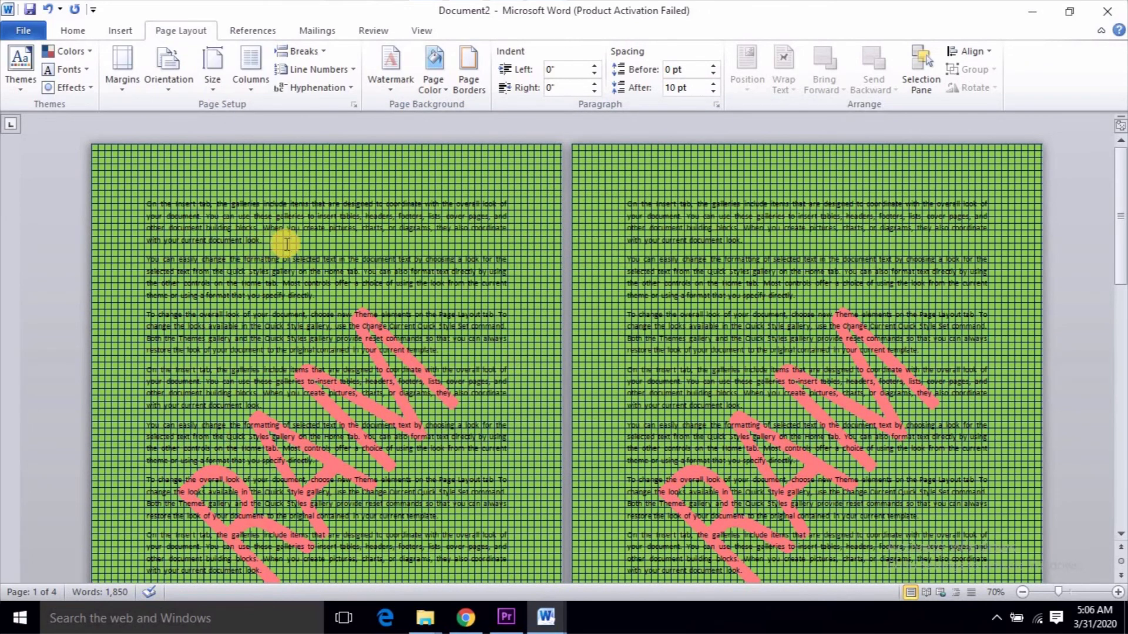
scroll(296, 240, up, 4)
scroll(365, 257, down, 1)
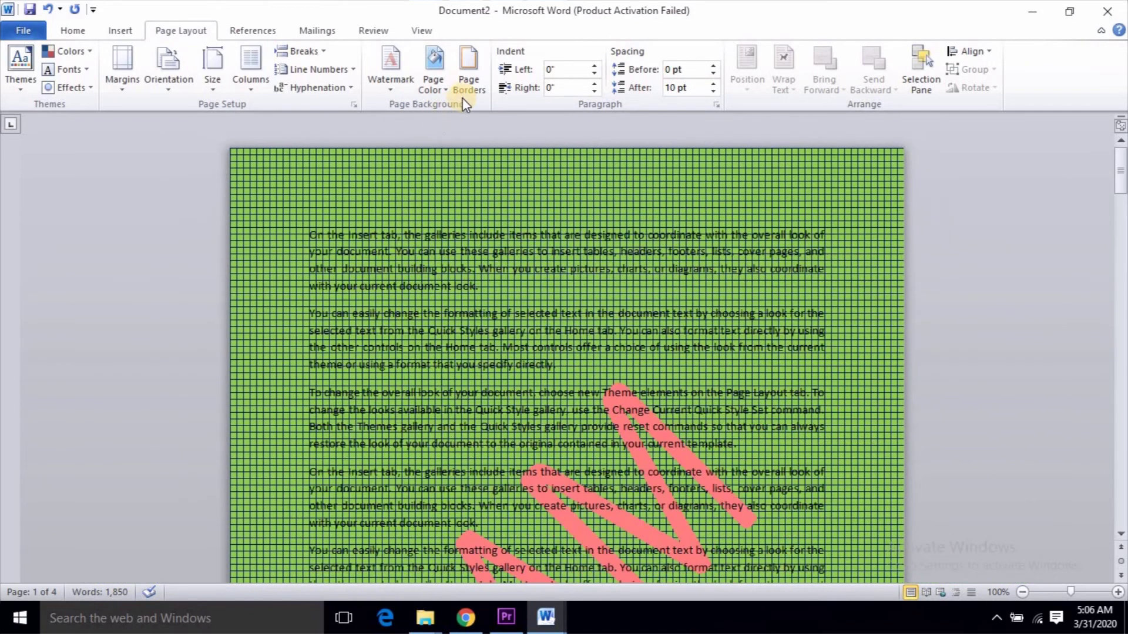
Fill the page background with the Logo picture from the Desktop folder
click(434, 87)
click(452, 293)
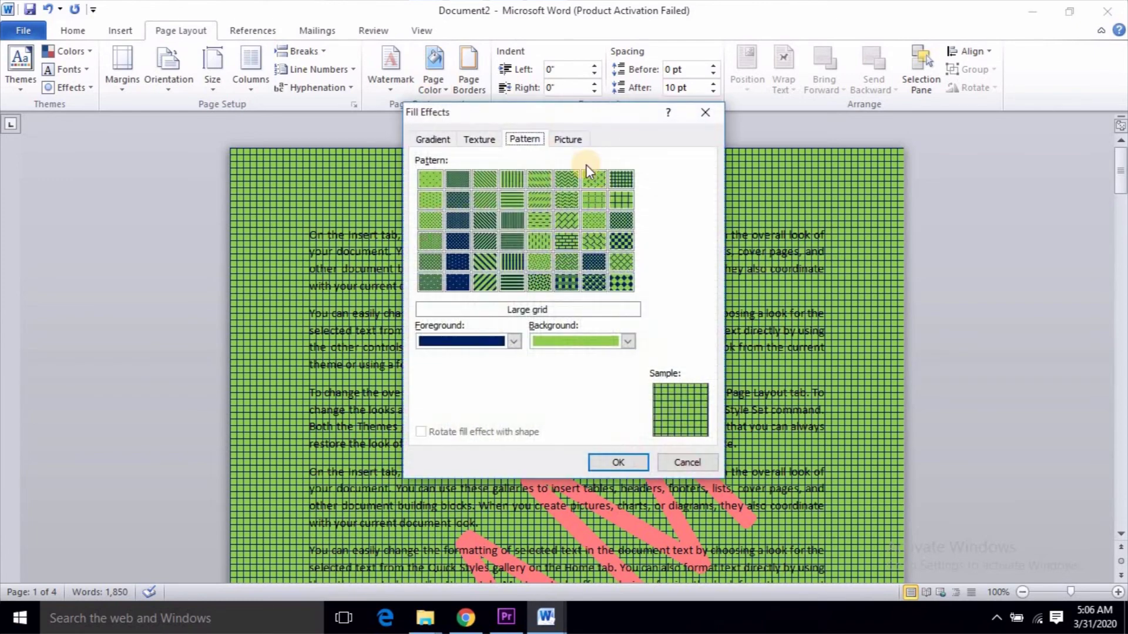
click(567, 140)
click(598, 337)
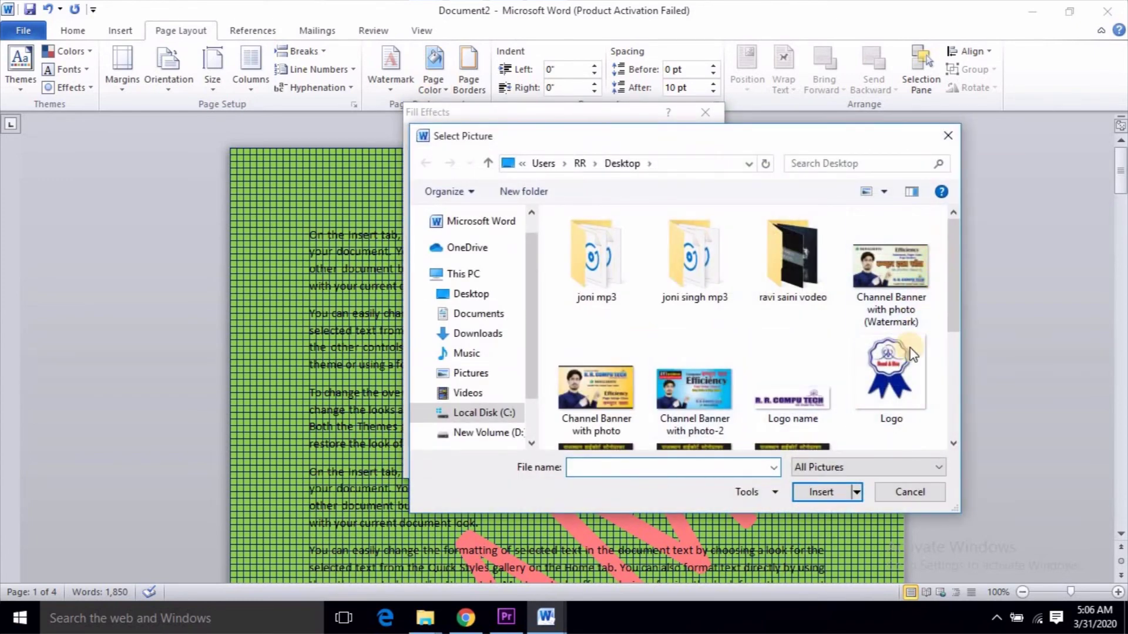
click(903, 364)
click(821, 492)
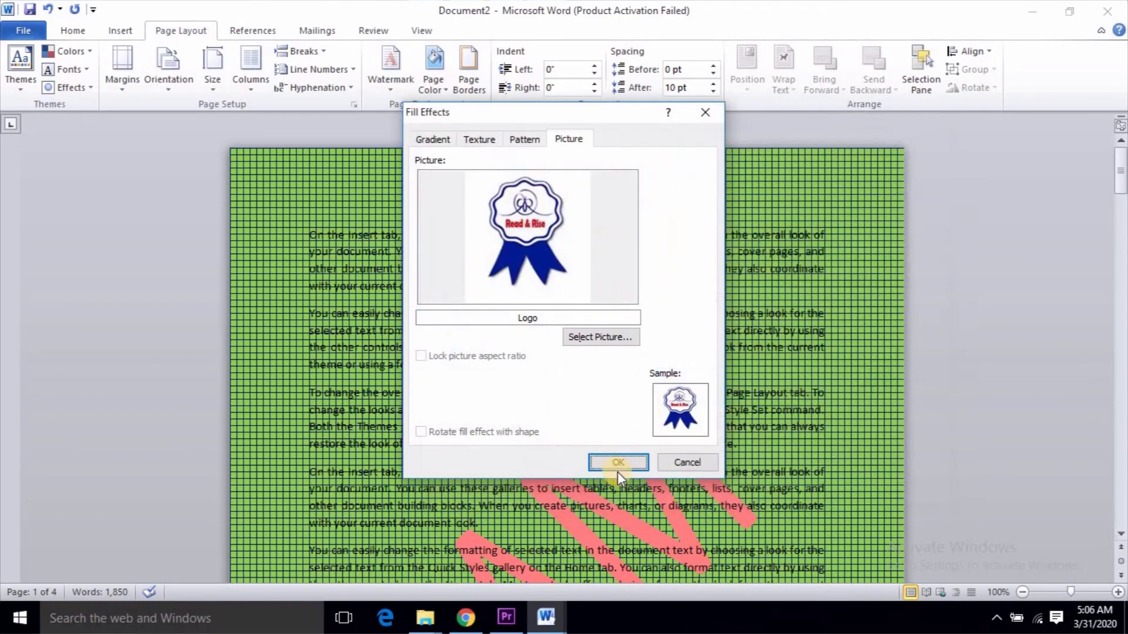
click(621, 462)
scroll(576, 332, down, 5)
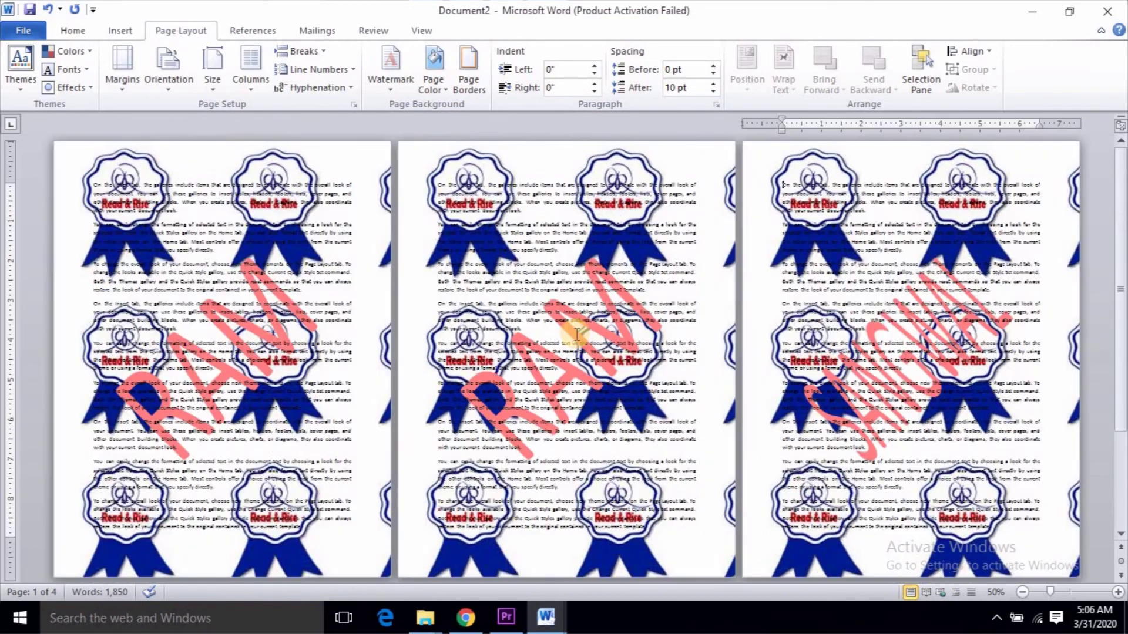
scroll(577, 334, up, 3)
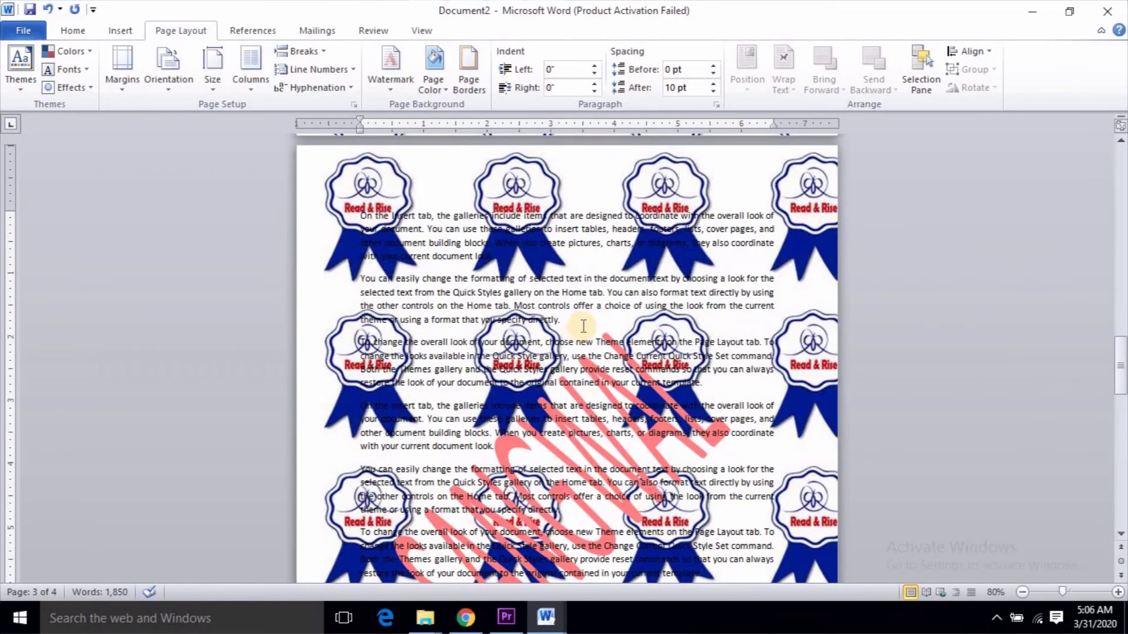
Set the page color to No Color and remove the text watermark from the document
click(444, 90)
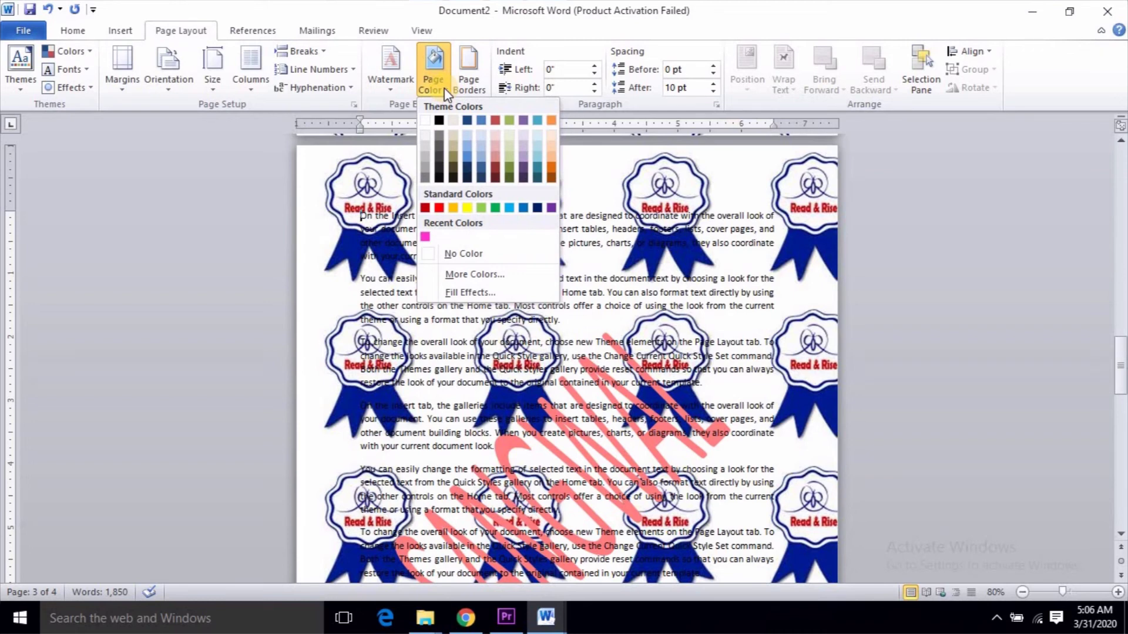
click(480, 257)
click(404, 86)
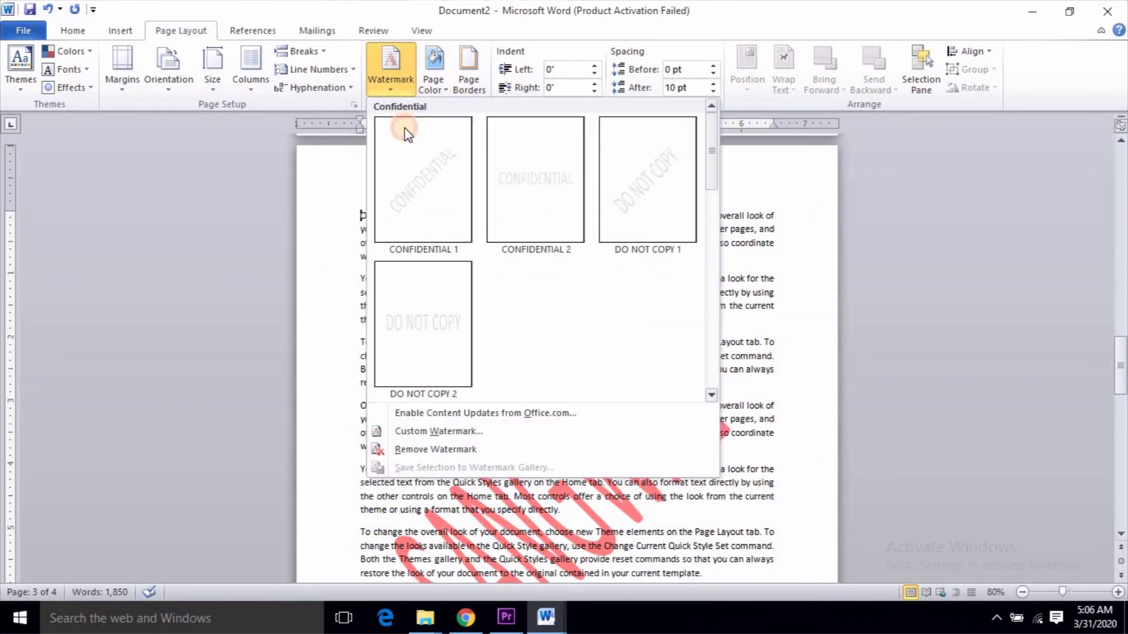
click(439, 453)
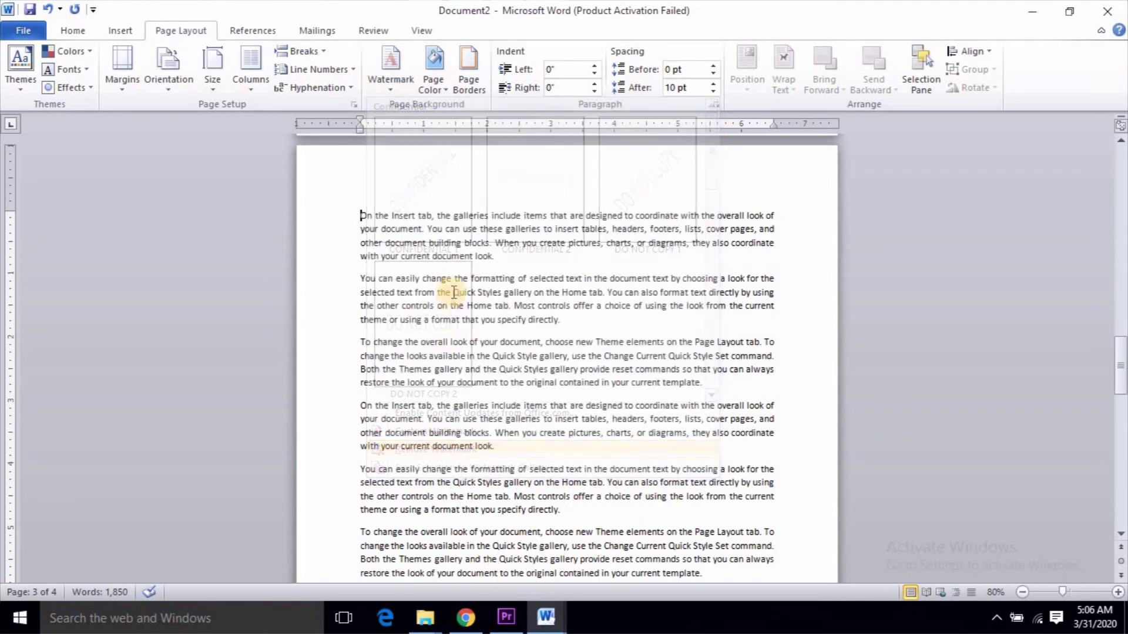
ctrl+scroll(459, 286, down, 2)
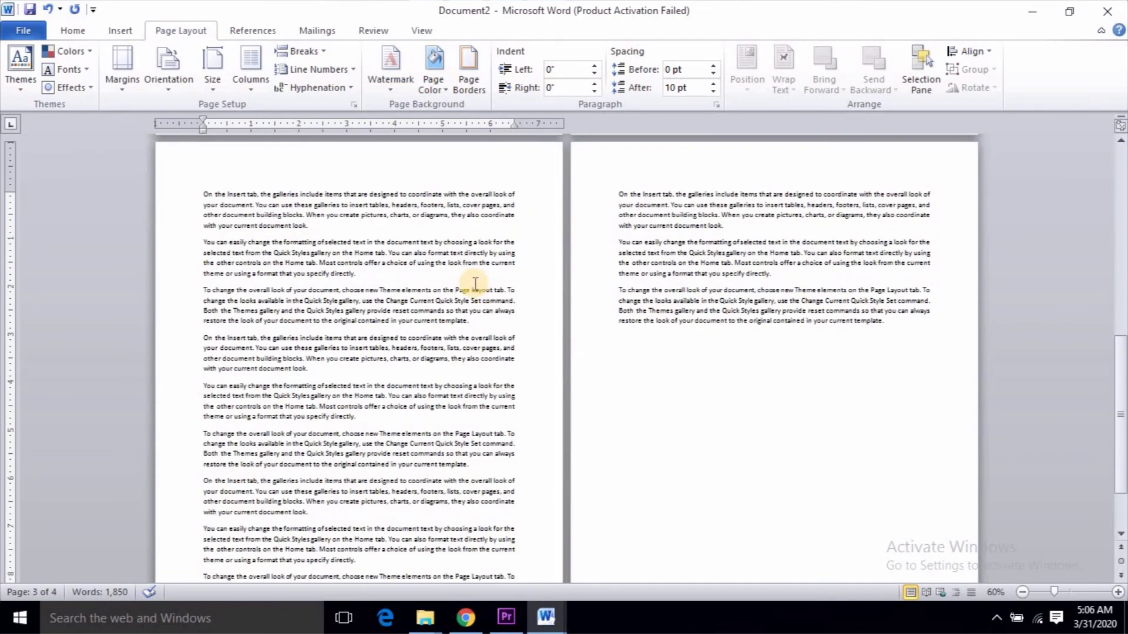
scroll(475, 283, up, 10)
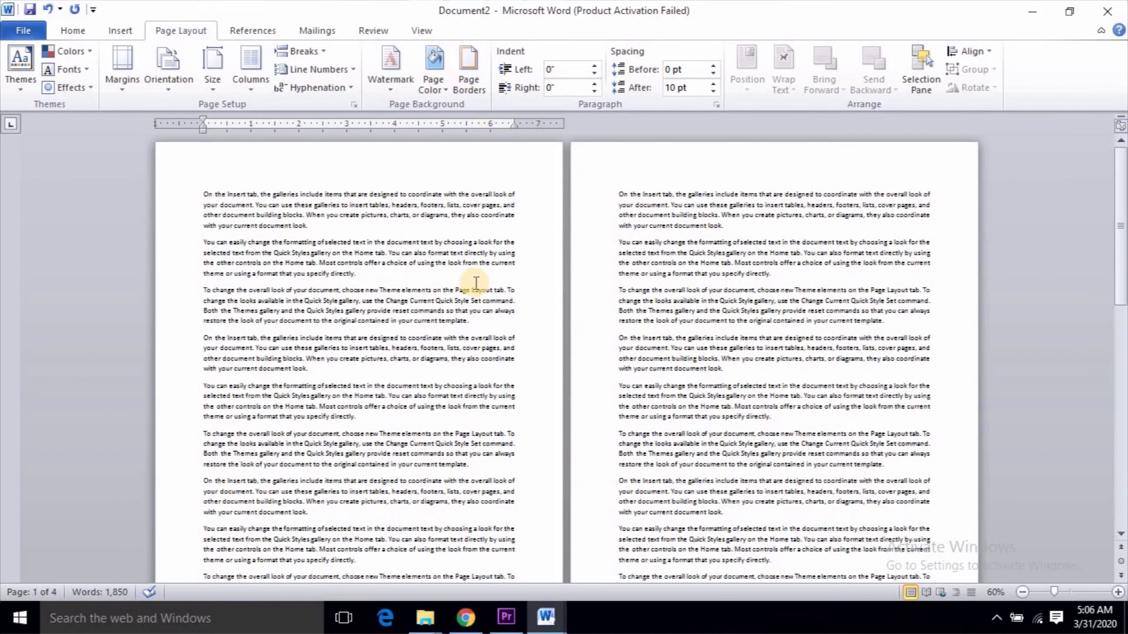
Create a new blank document in a maximized window and generate sample text in it with =rand(30)
key(ctrl+n)
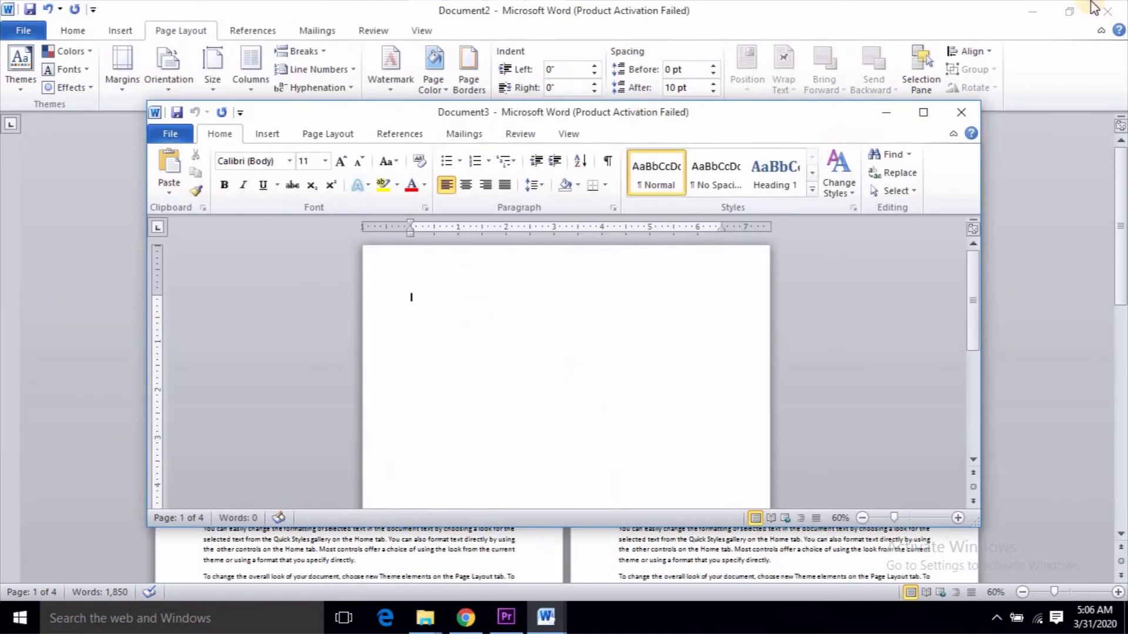
click(934, 124)
ctrl+scroll(587, 310, up, 3)
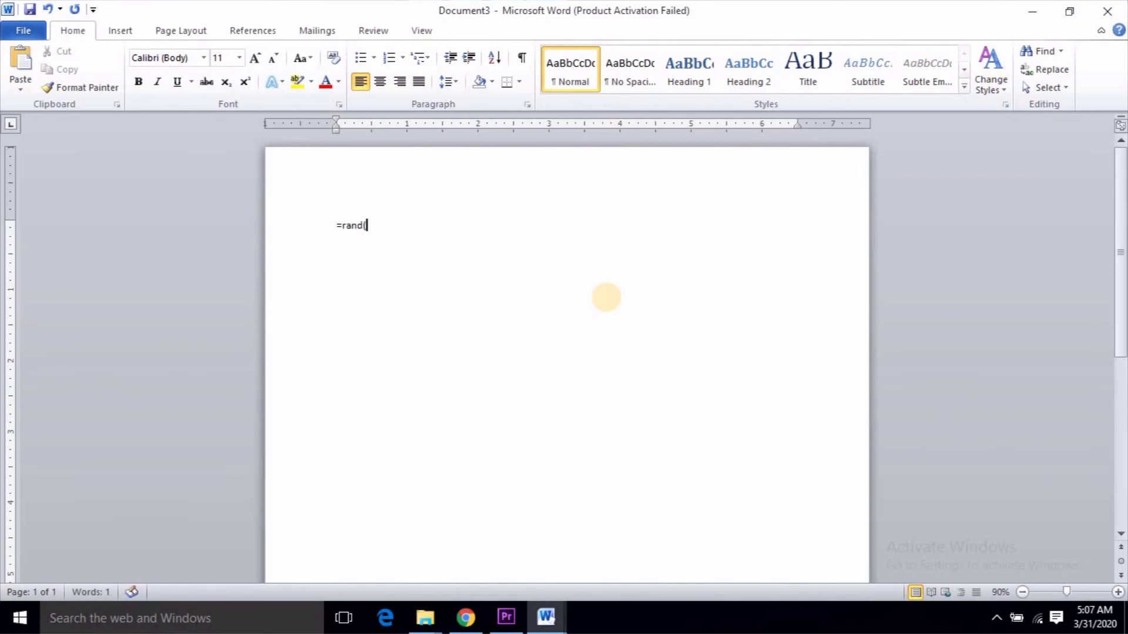
text(=rand(30))
key(Return)
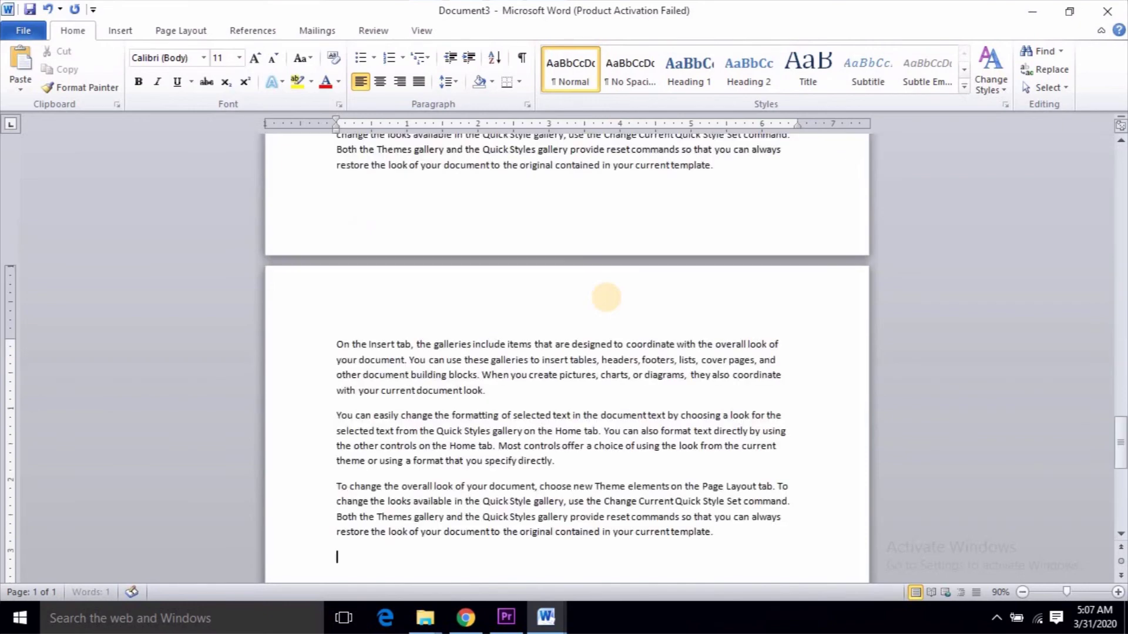
ctrl+scroll(617, 345, down, 3)
scroll(627, 341, up, 5)
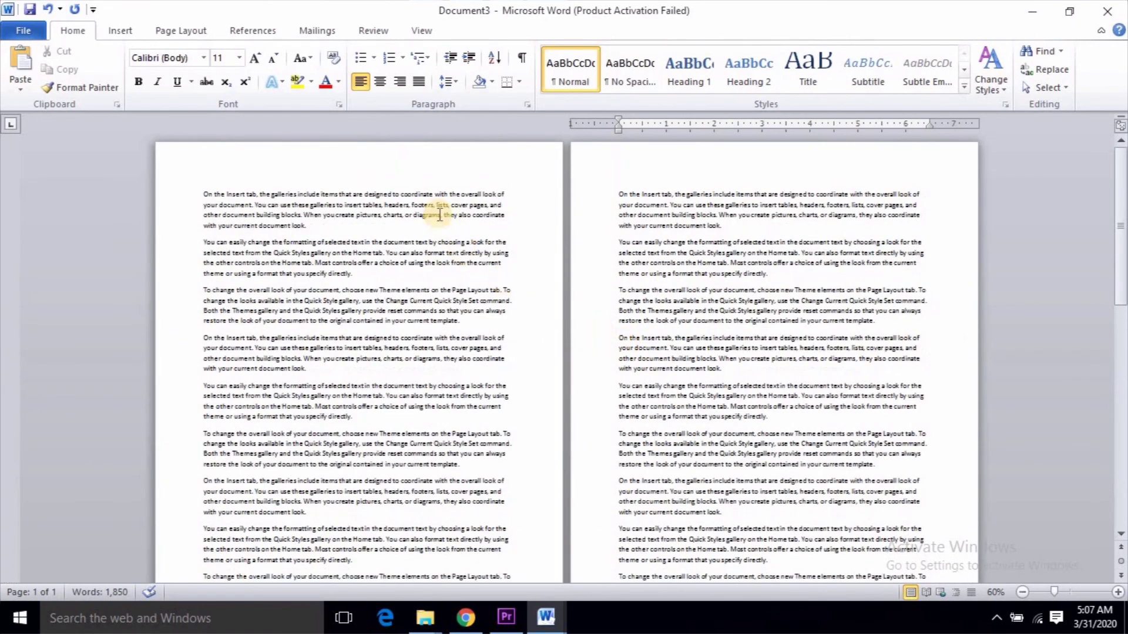
Set up a red Box page border with a thick-thin line style and a width of 4½ pt
click(181, 30)
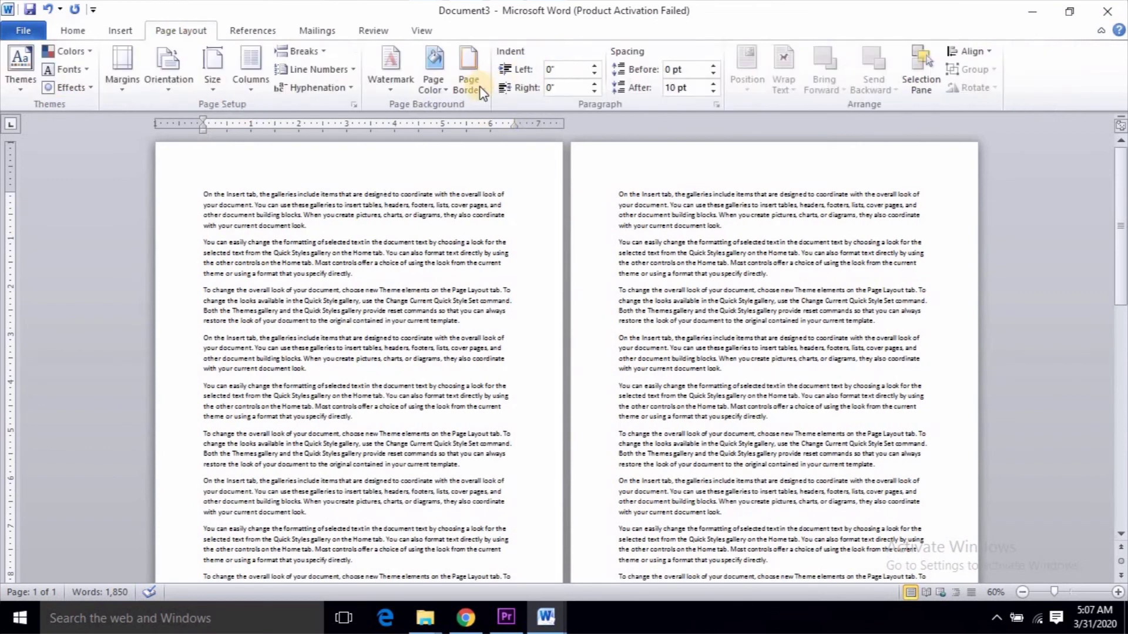
click(469, 76)
scroll(552, 241, down, 5)
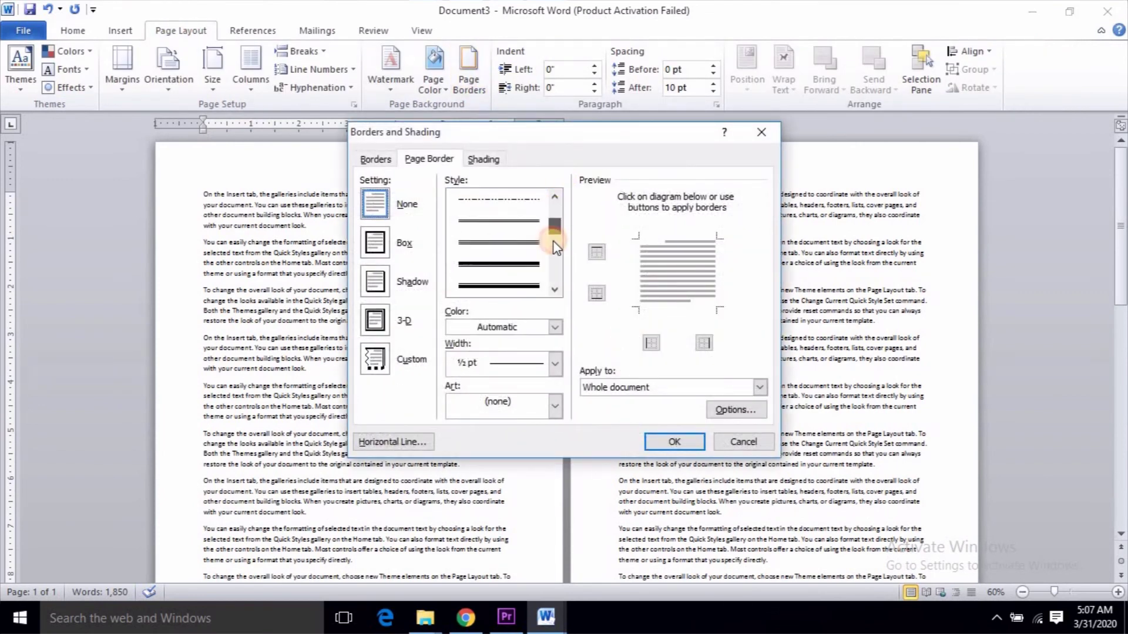
click(529, 246)
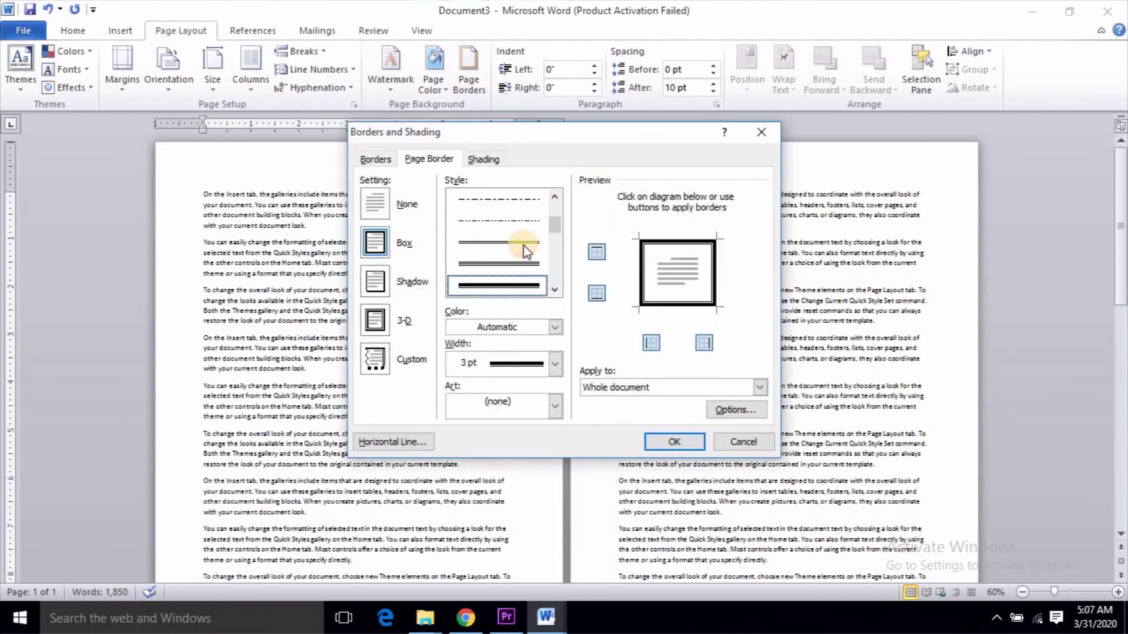
click(555, 327)
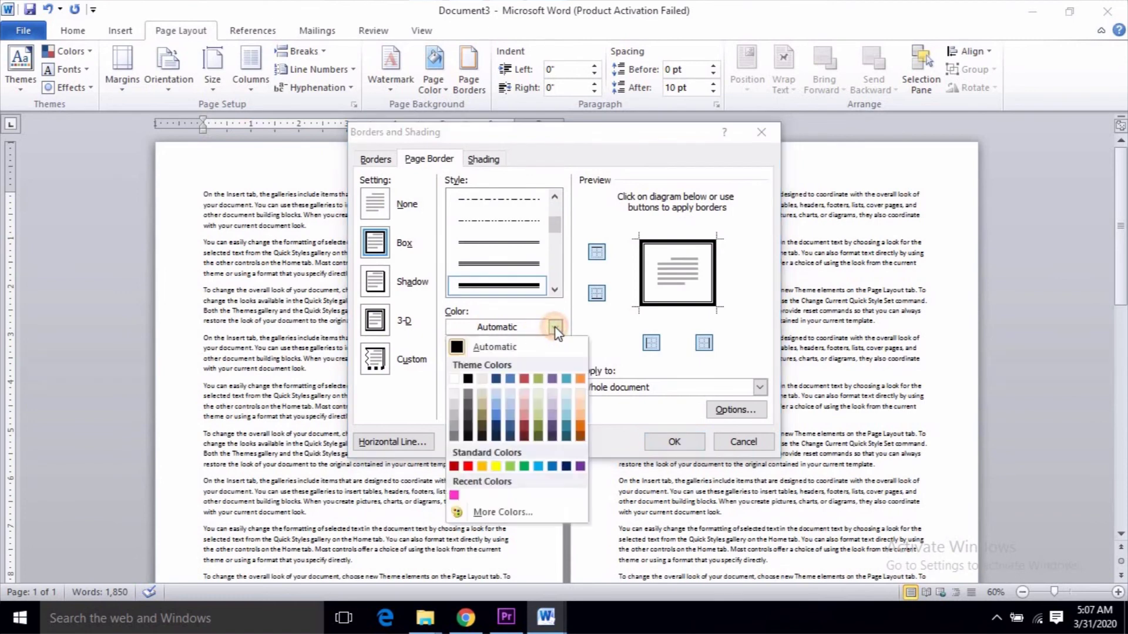
click(476, 466)
click(498, 364)
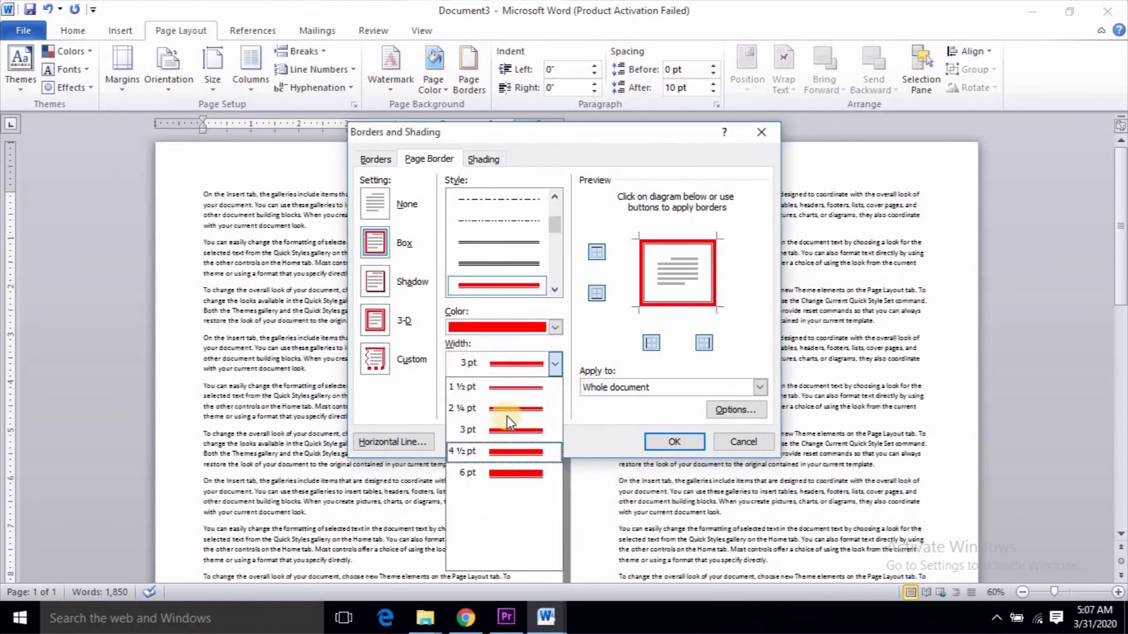
click(514, 451)
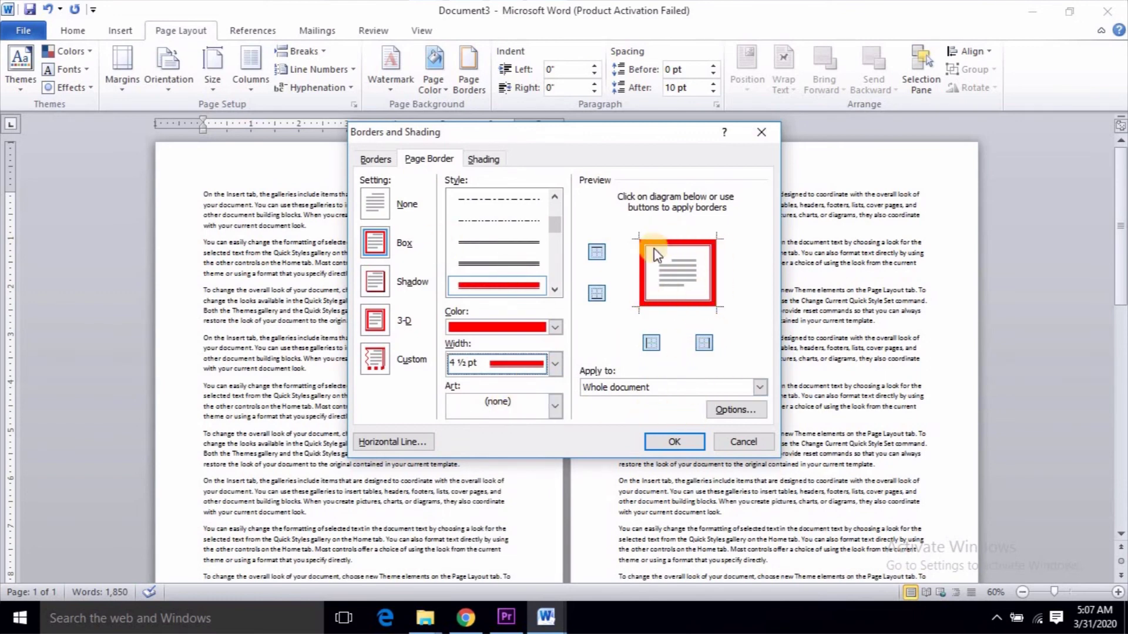
Switch the page border's top and right sides off and on, apply it to the whole document, and undo it
click(597, 252)
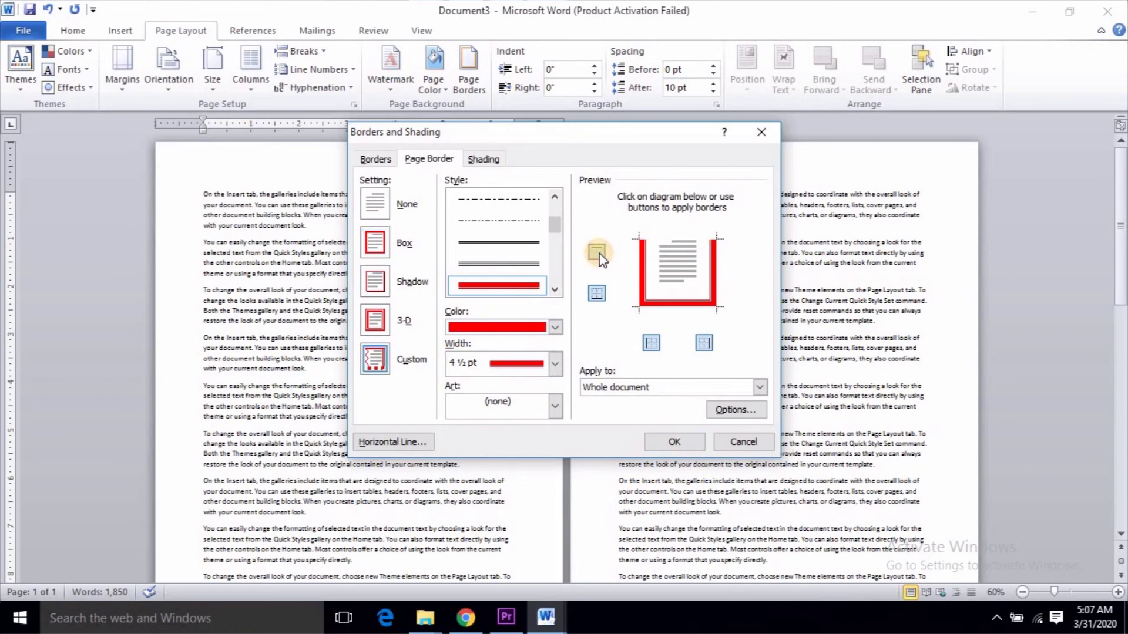
click(597, 253)
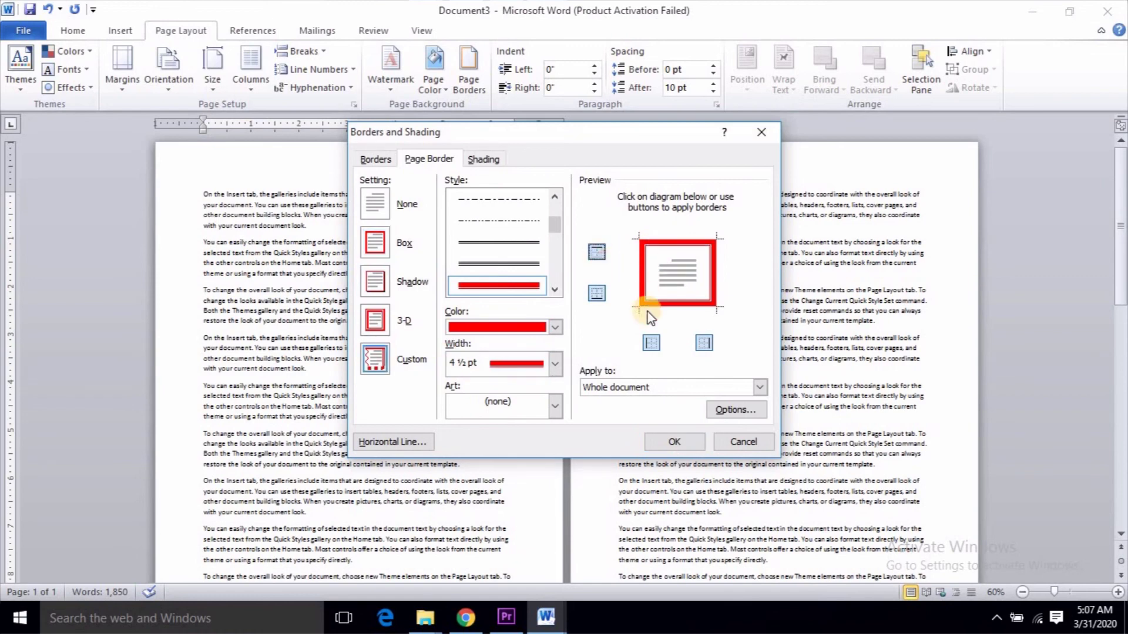
click(704, 344)
click(704, 345)
click(674, 442)
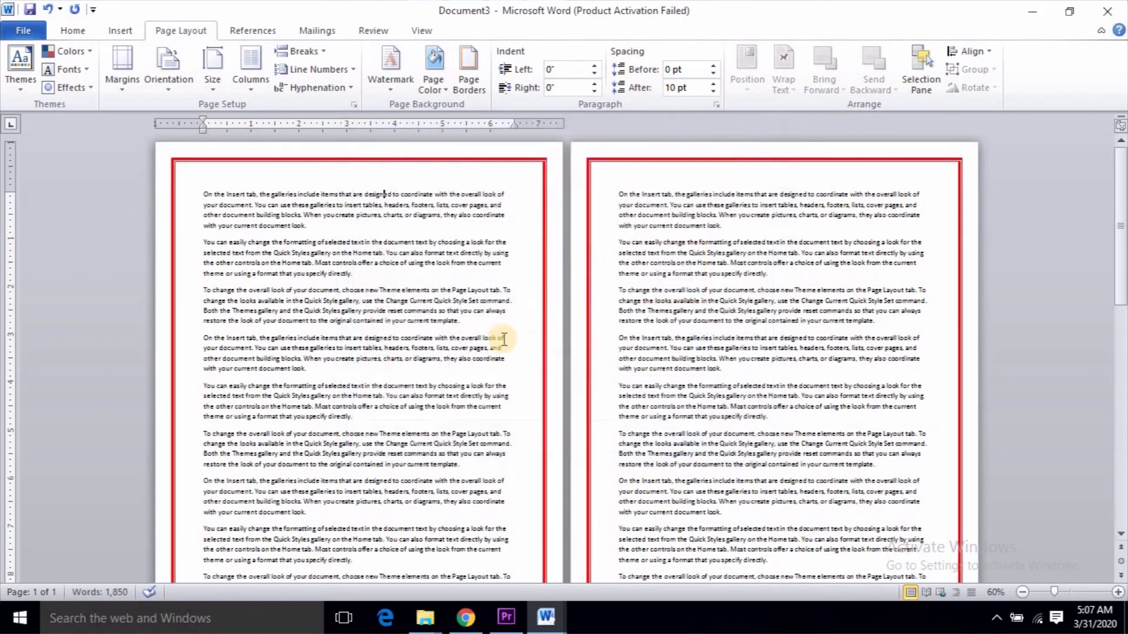
ctrl+scroll(513, 355, down, 4)
ctrl+scroll(514, 354, up, 1)
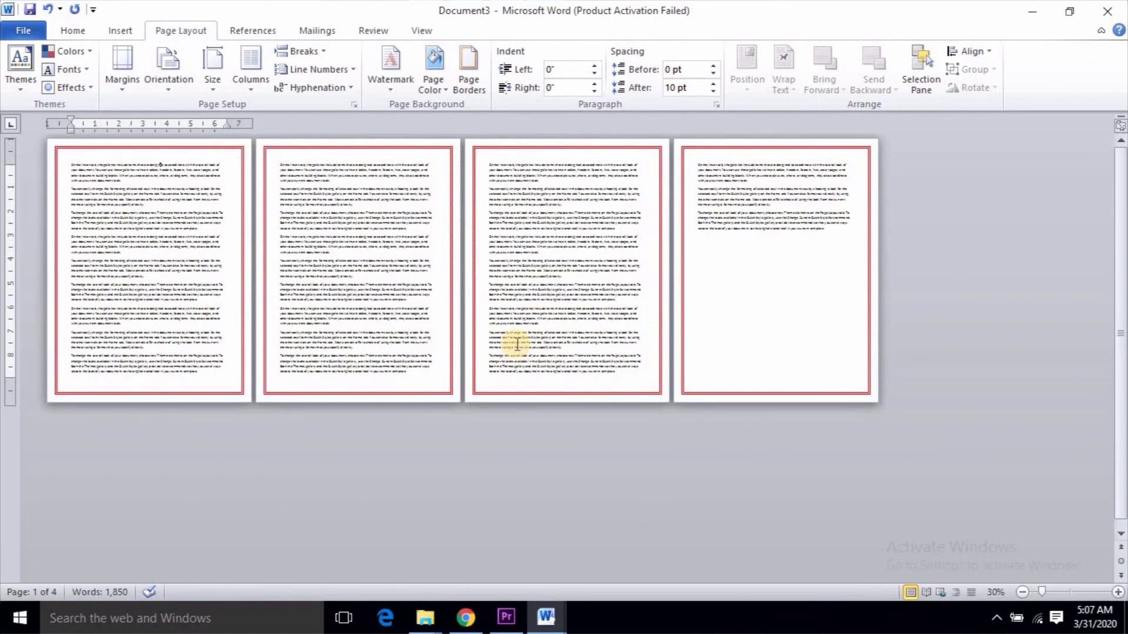
key(ctrl+z)
Apply the palm tree art page border at 31 pt width to the whole document
ctrl+scroll(517, 344, up, 7)
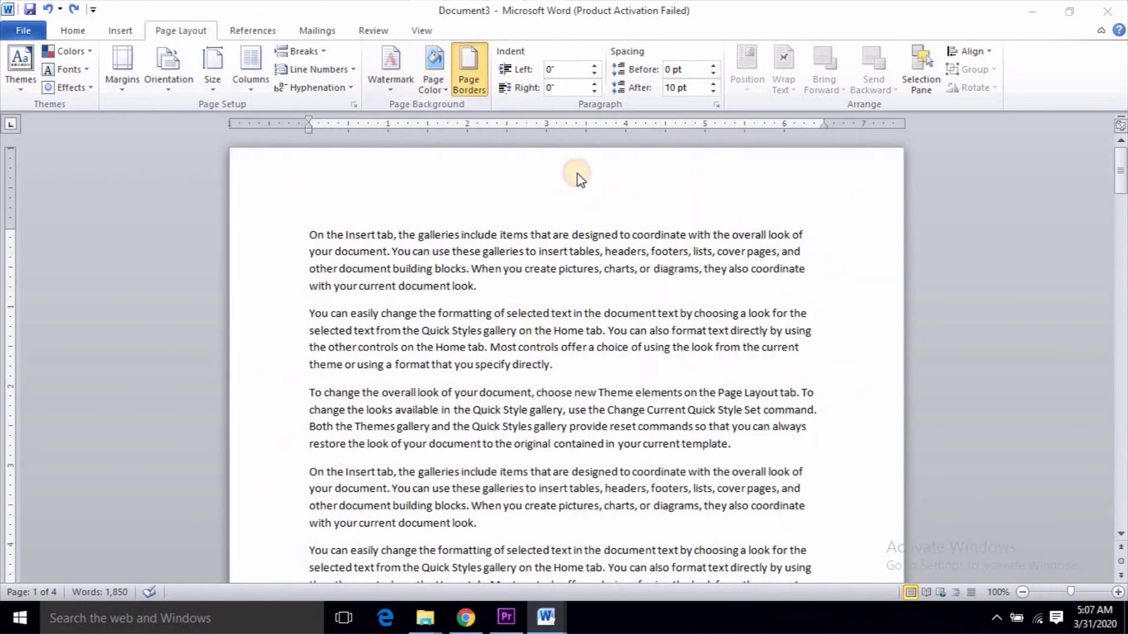
click(553, 413)
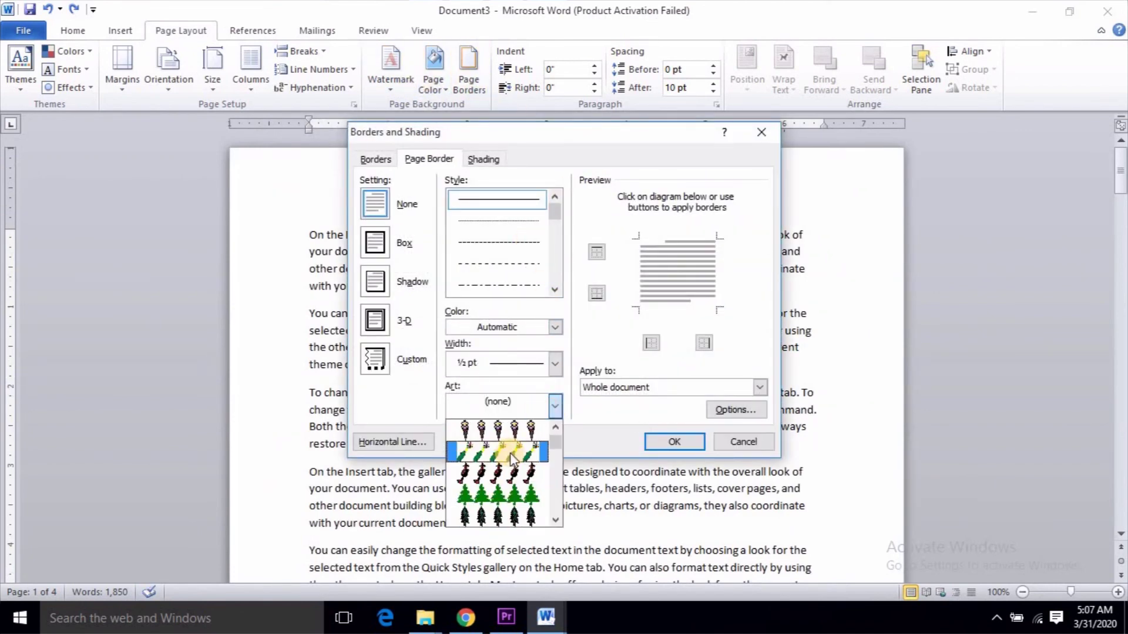
scroll(510, 458, down, 1)
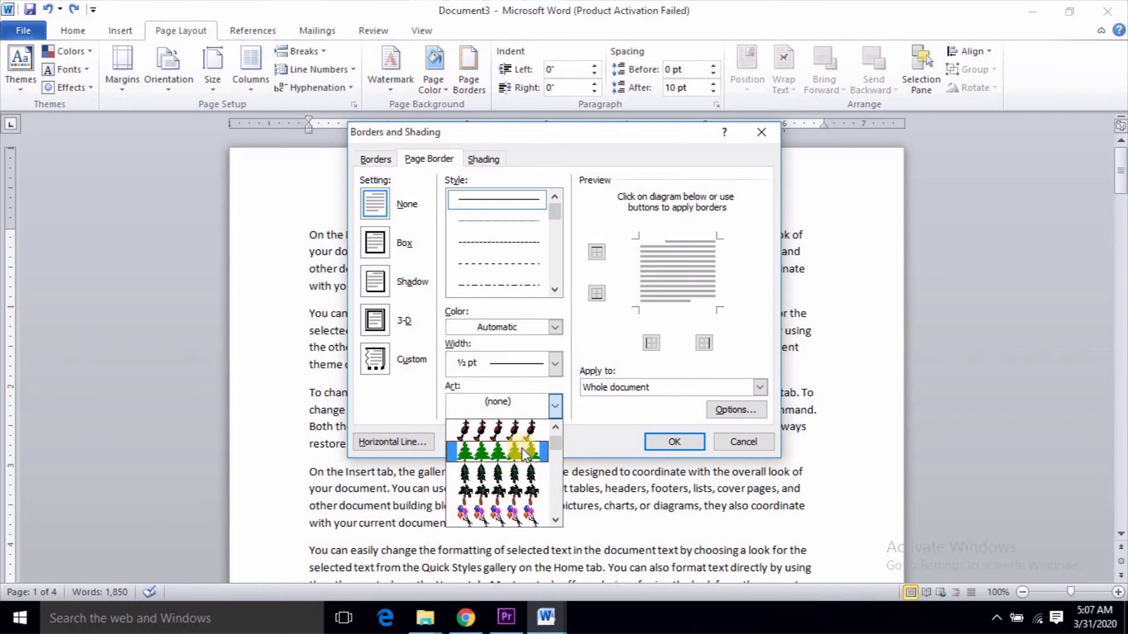
click(509, 495)
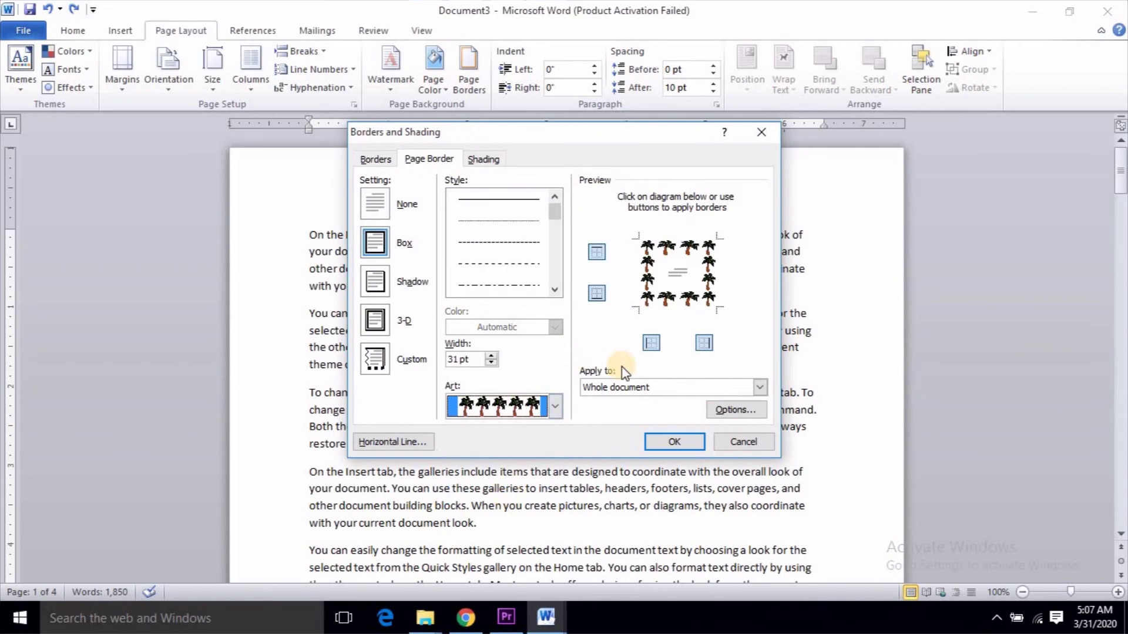
click(675, 447)
ctrl+scroll(531, 365, down, 5)
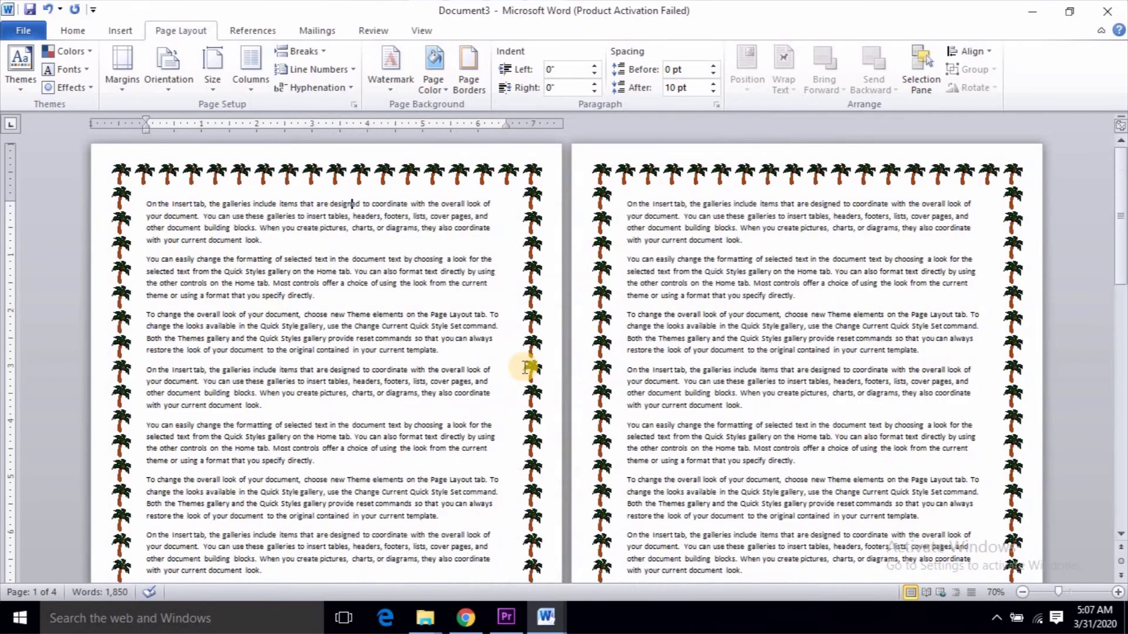
ctrl+scroll(529, 364, up, 6)
ctrl+scroll(528, 361, up, 1)
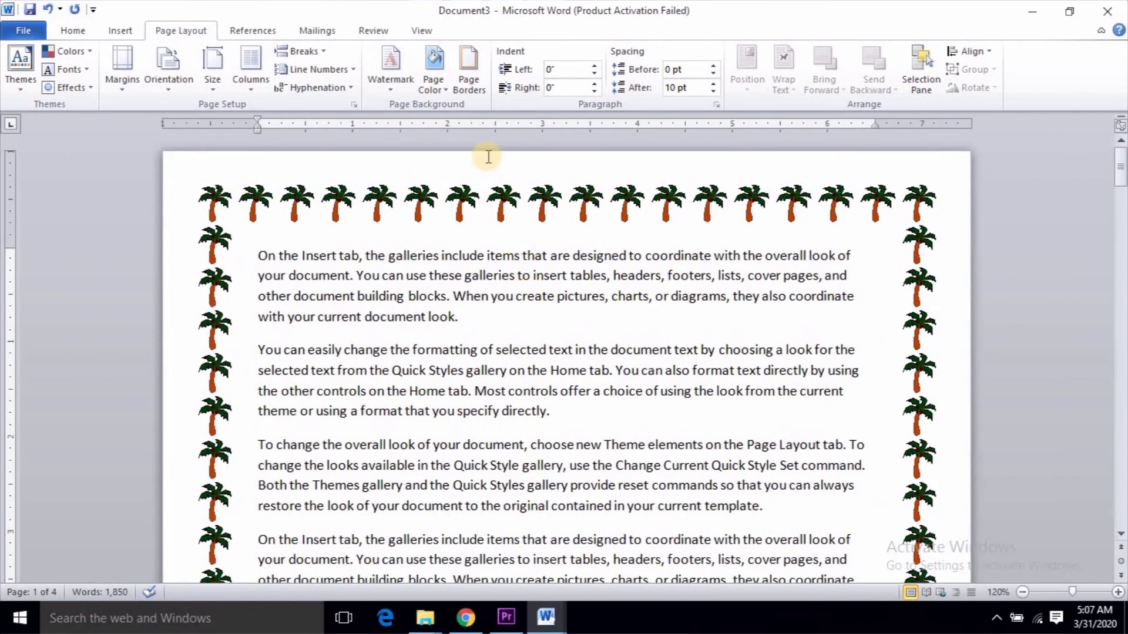
Reduce the palm tree page border's width to 15 pt
click(469, 88)
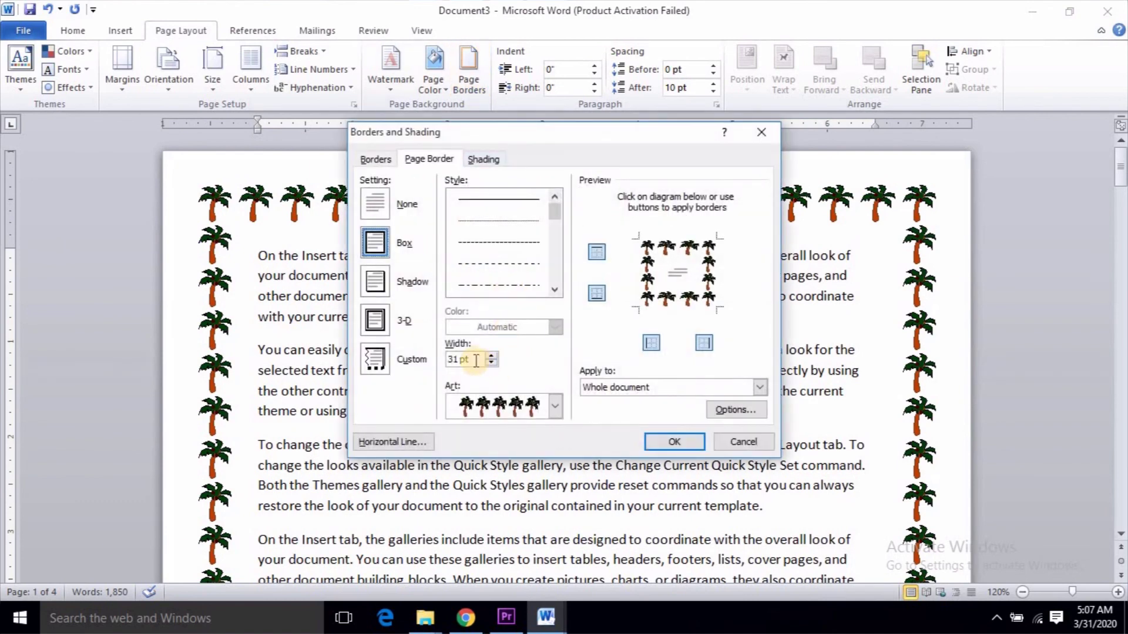
drag(475, 360, 411, 360)
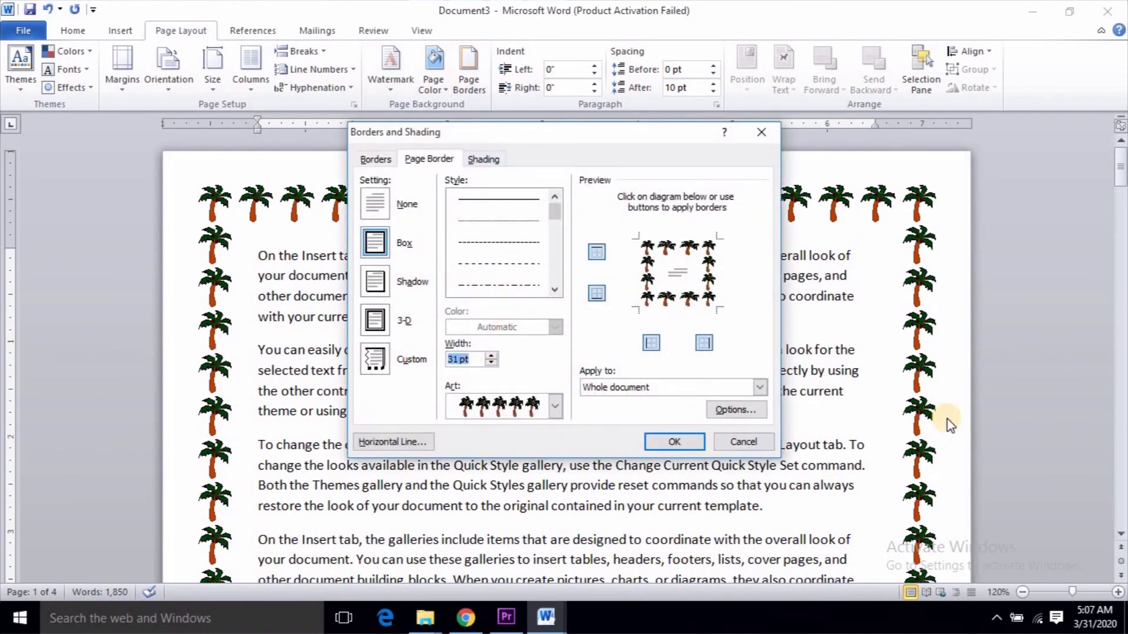
text(15)
click(674, 442)
scroll(577, 424, down, 9)
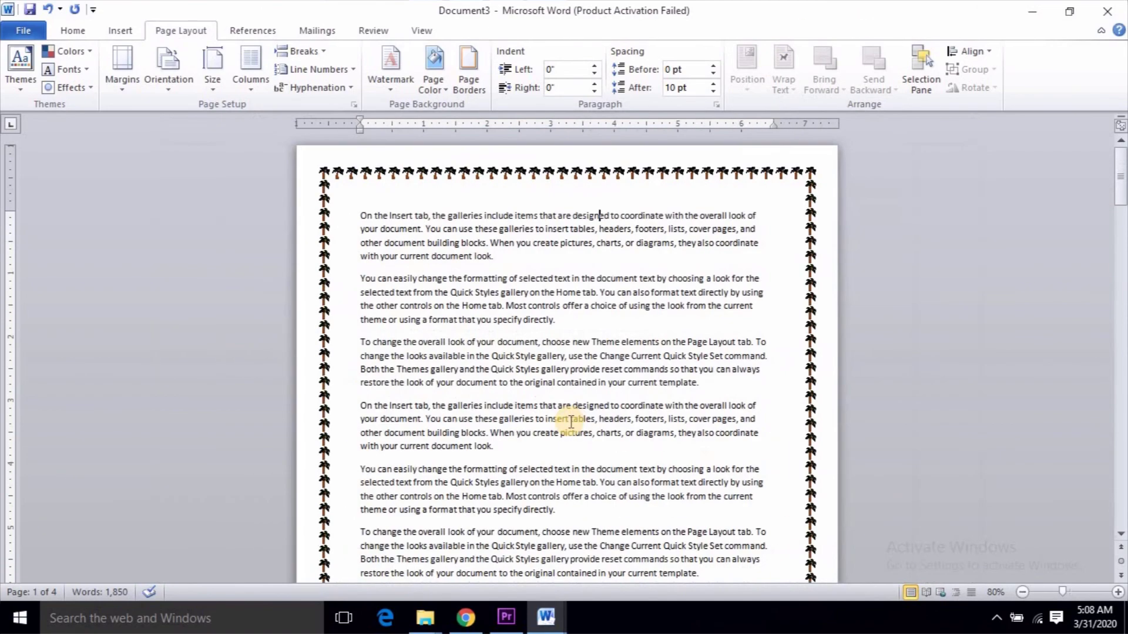
scroll(577, 424, up, 5)
scroll(577, 419, up, 2)
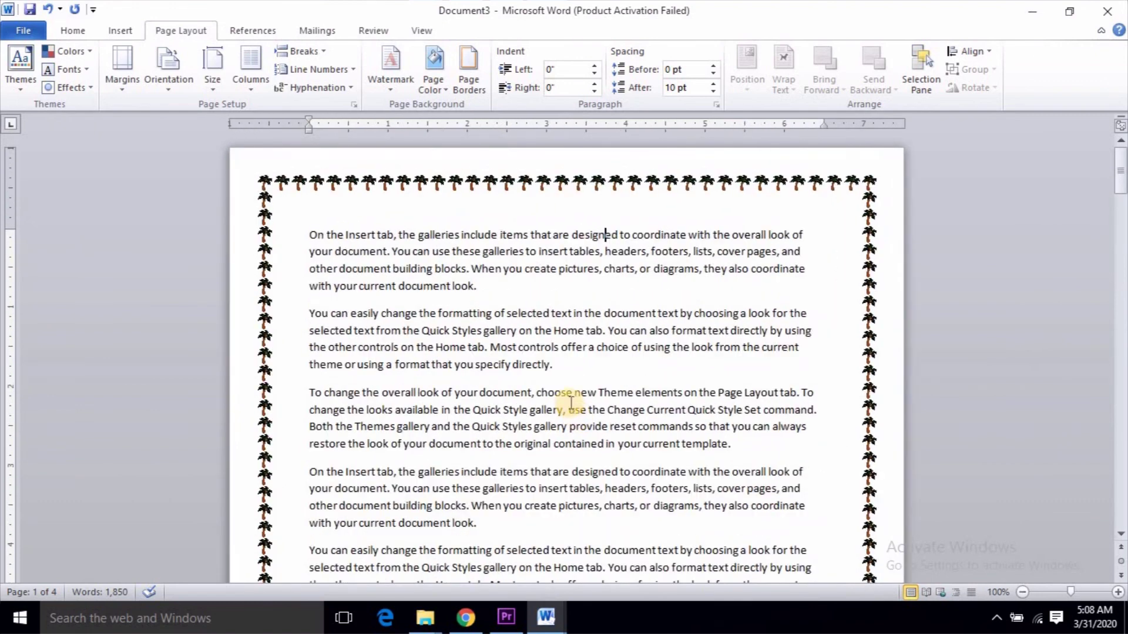
Review which parts of the document the page border can apply to, and keep it on the whole document
click(469, 86)
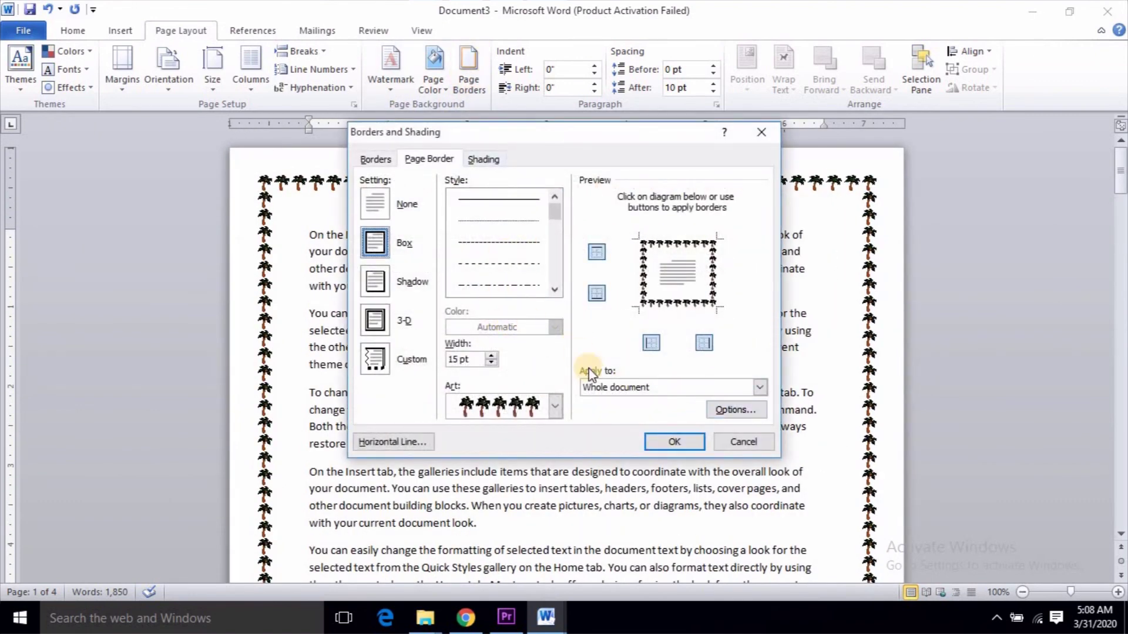
click(626, 387)
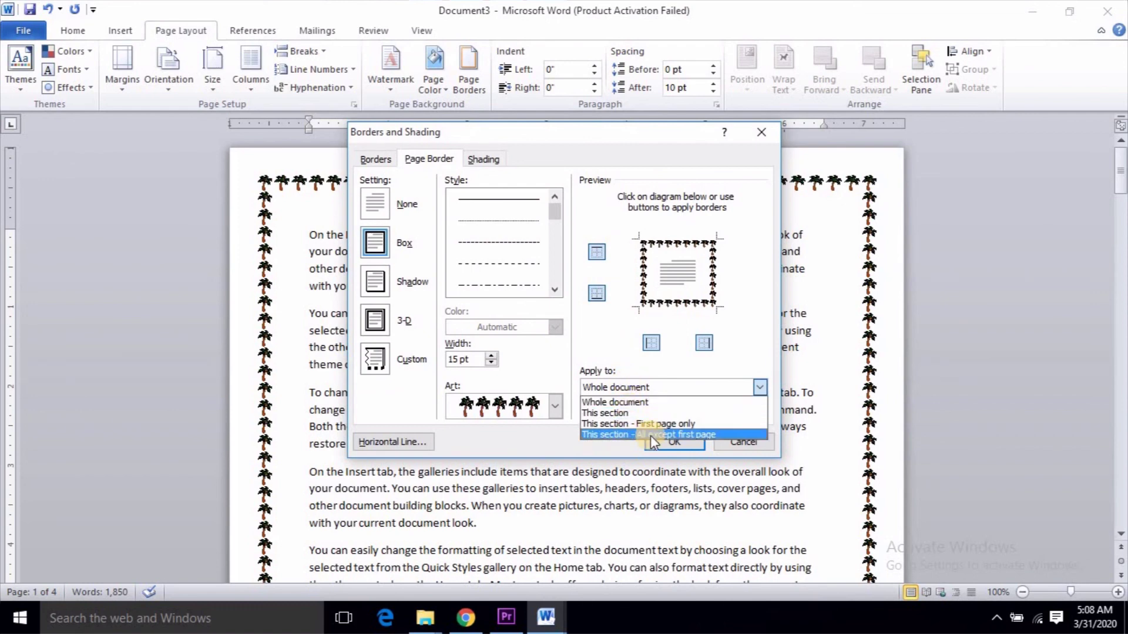
click(712, 389)
click(674, 441)
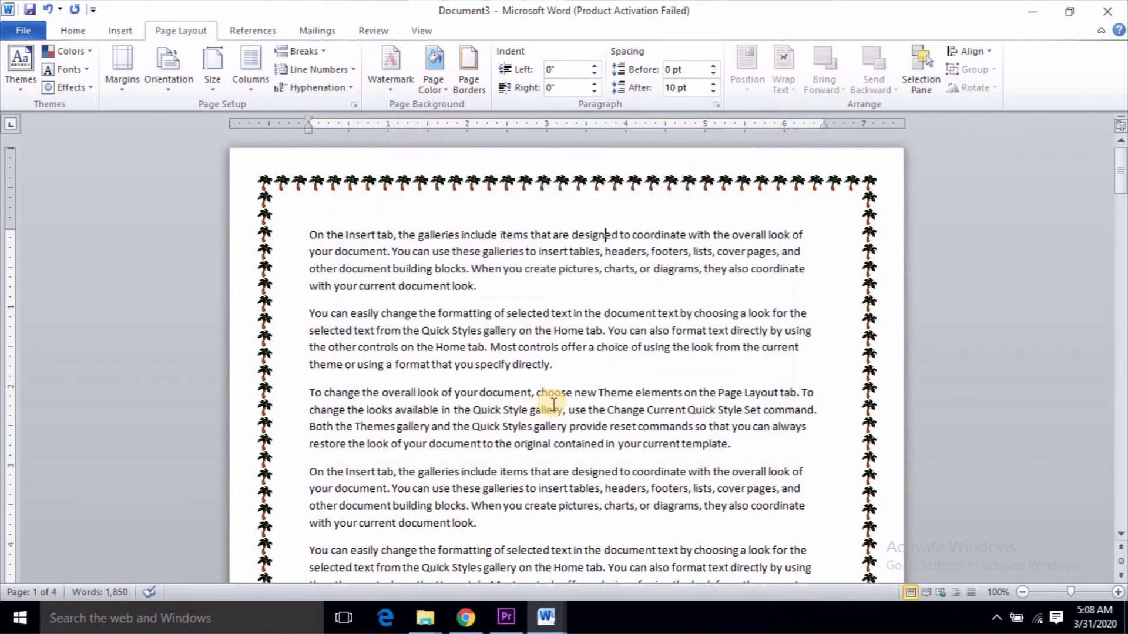
ctrl+scroll(570, 398, down, 3)
ctrl+scroll(570, 398, down, 3)
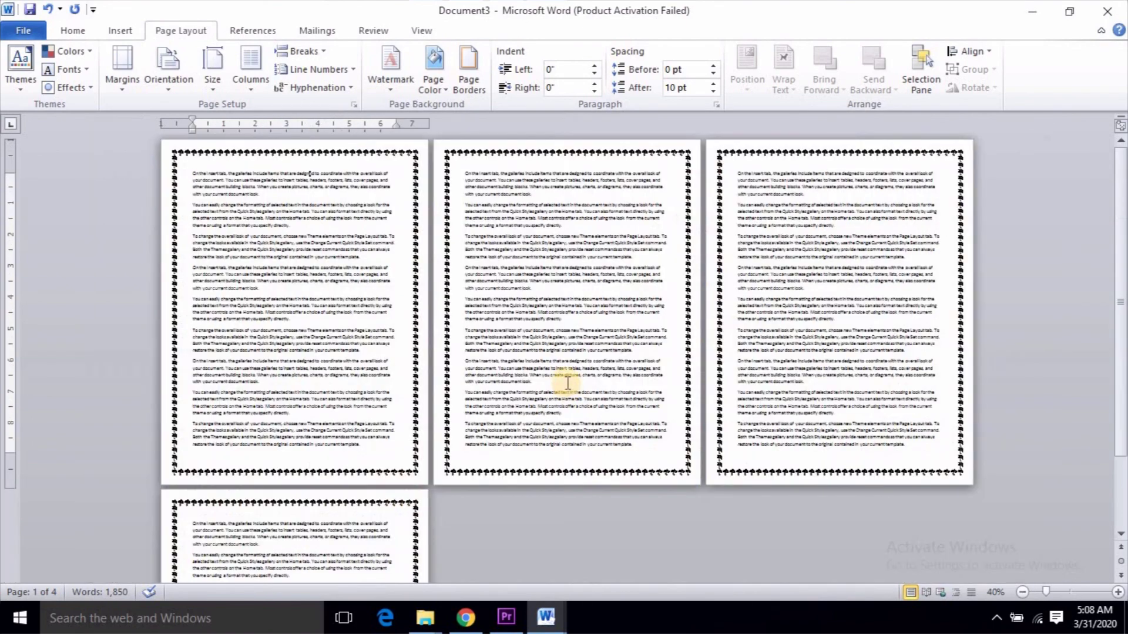
Insert a Next Page section break before the text of page 2 and check the section labels in the header area
click(467, 170)
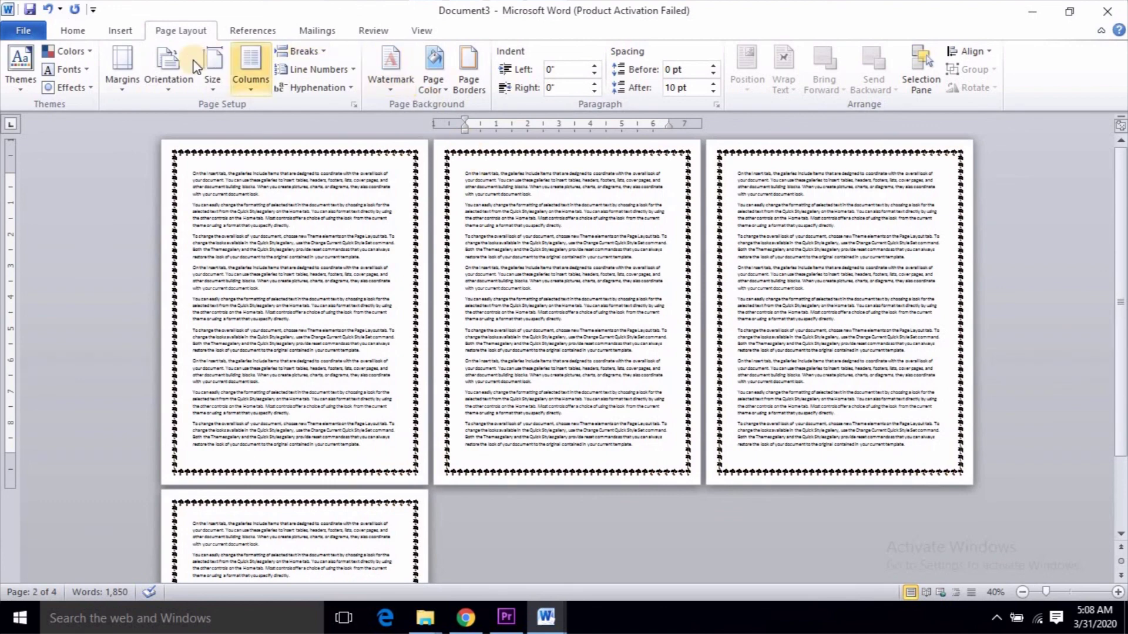
click(300, 51)
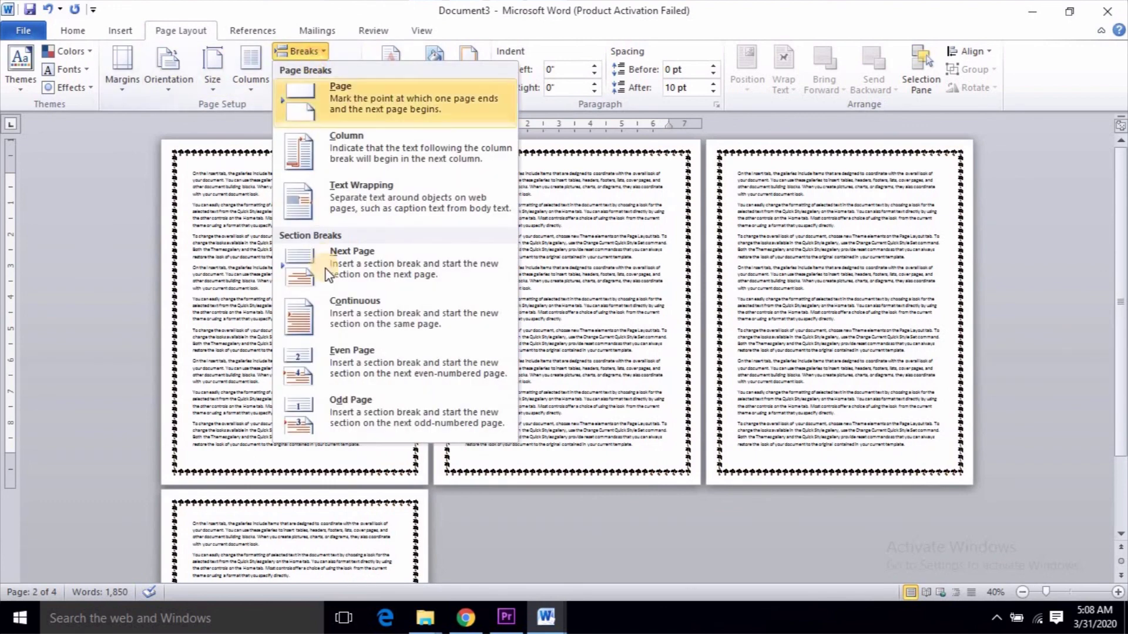
click(327, 265)
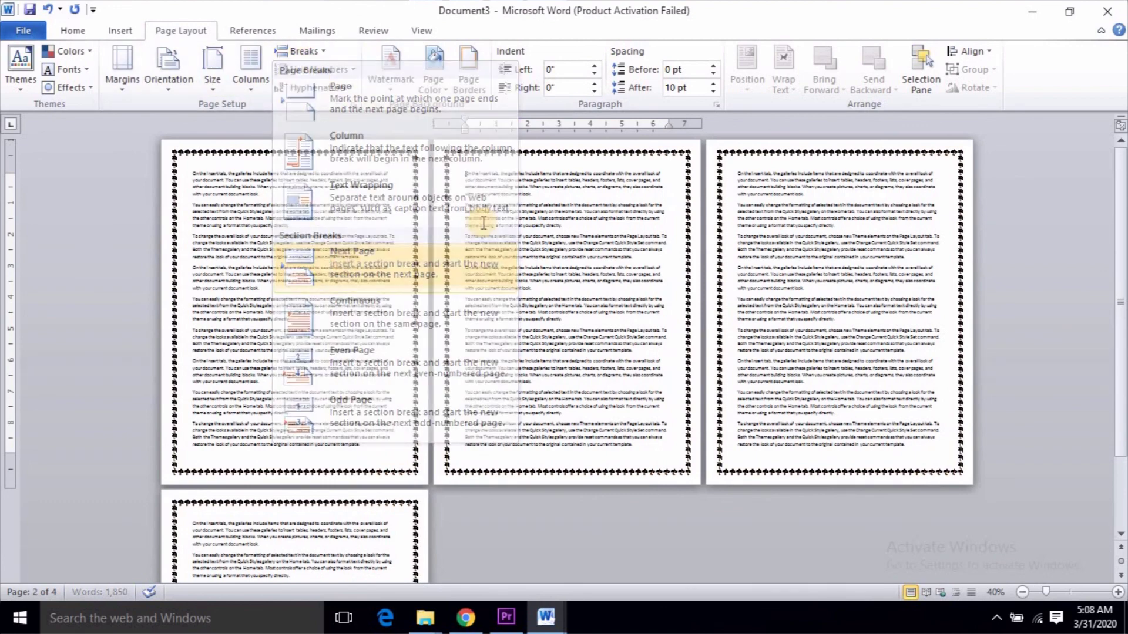
double_click(503, 159)
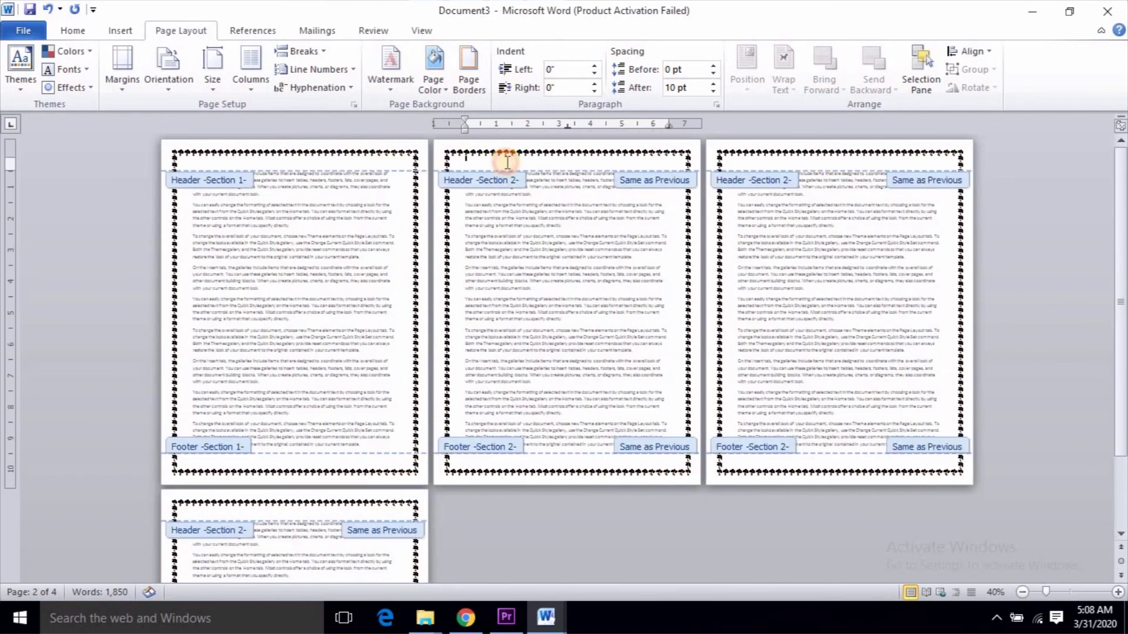
double_click(501, 222)
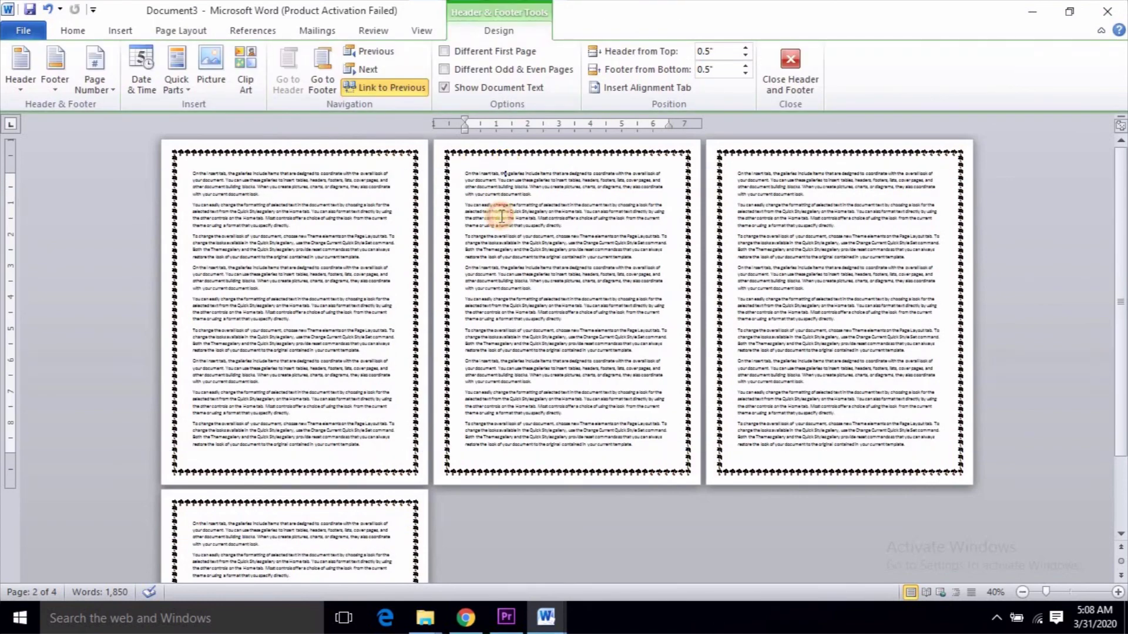
Apply a red 4½ pt Box page border to only the first page of the section starting on page 2
click(465, 175)
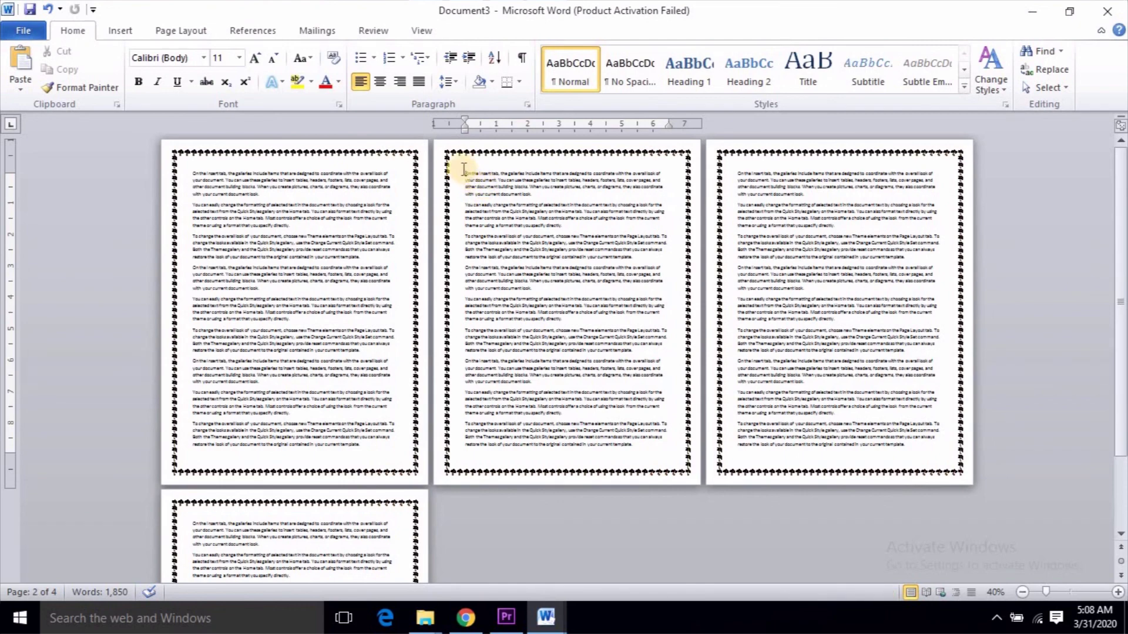
click(181, 30)
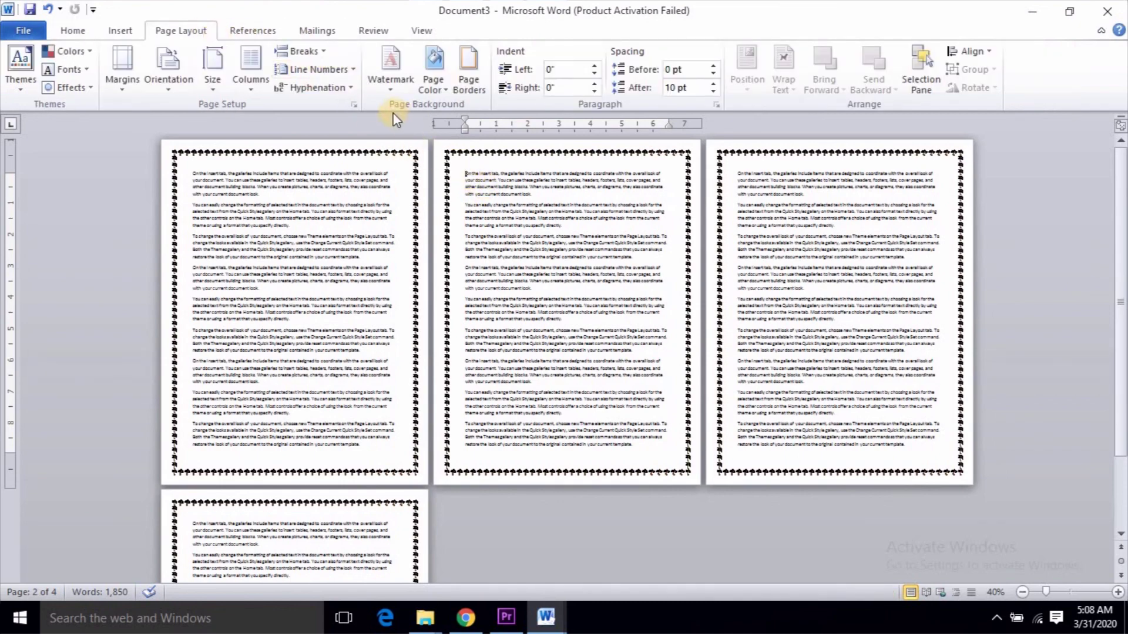
click(467, 88)
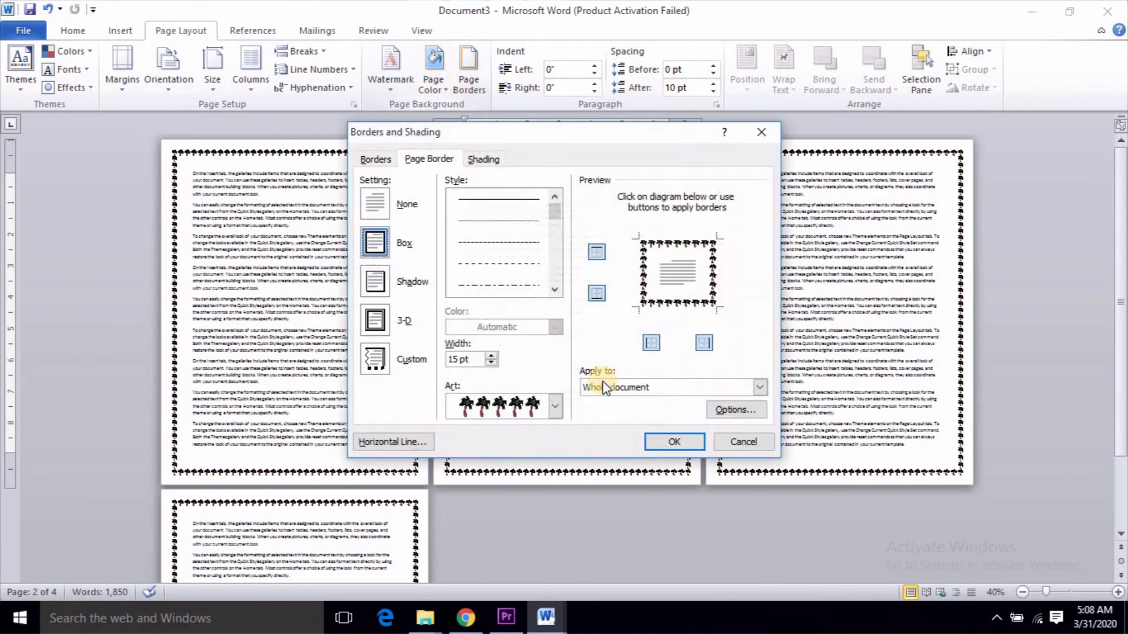
scroll(553, 219, down, 3)
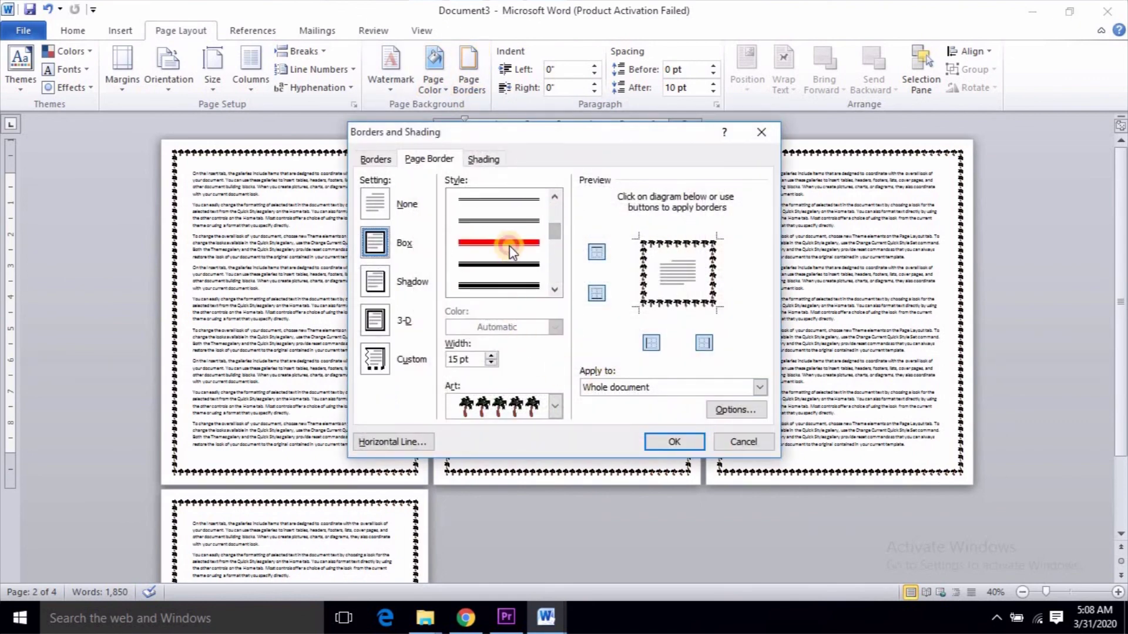
click(509, 242)
click(672, 387)
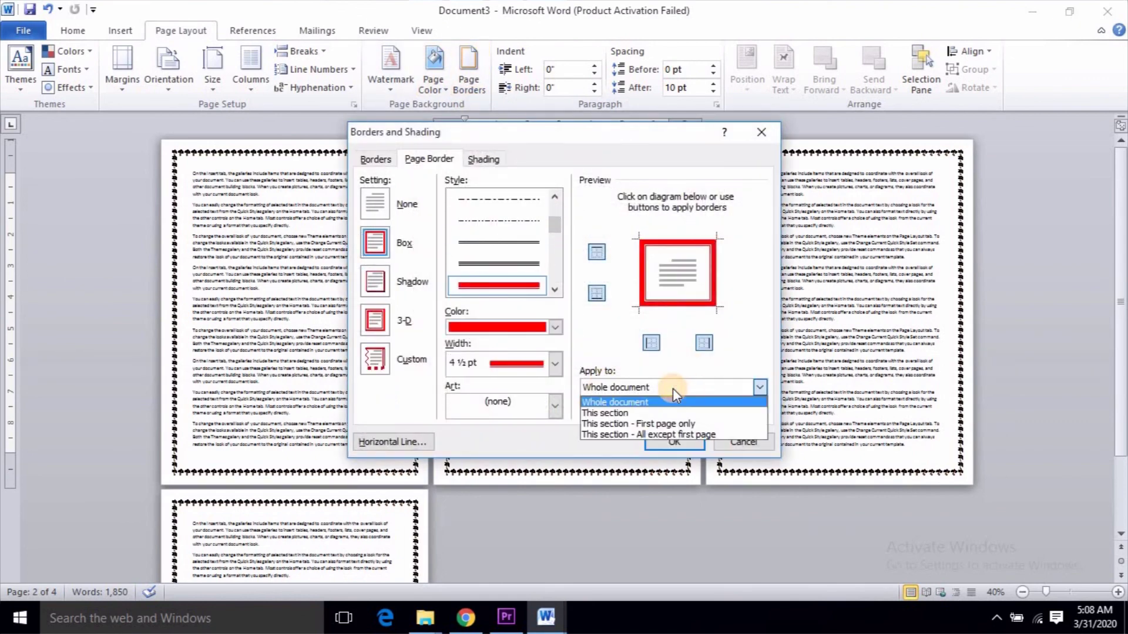
click(640, 426)
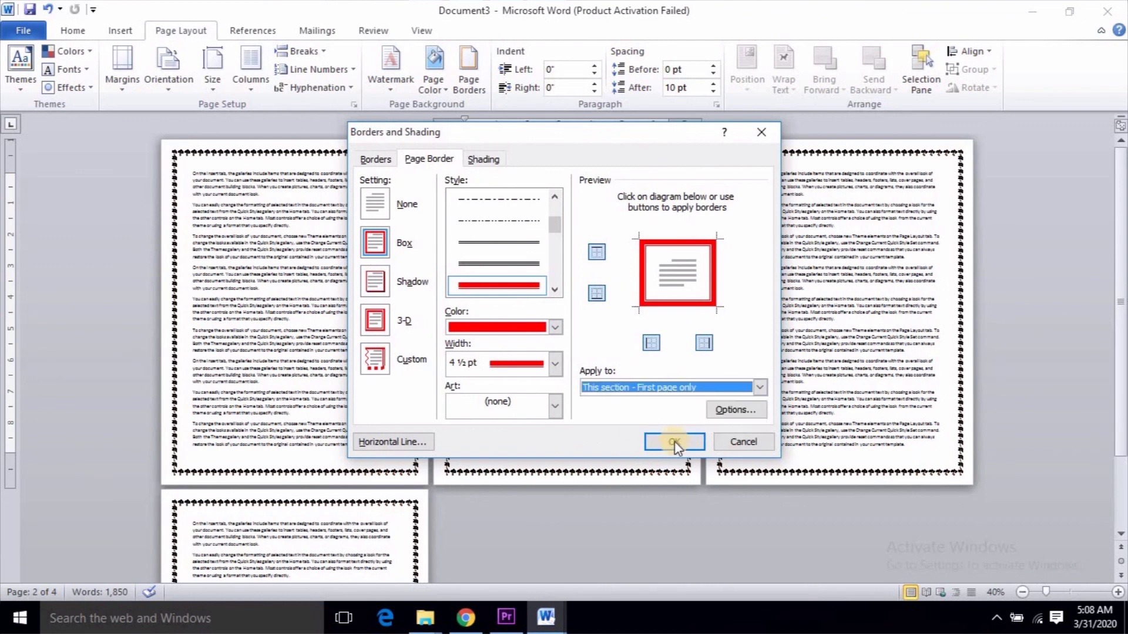
click(674, 442)
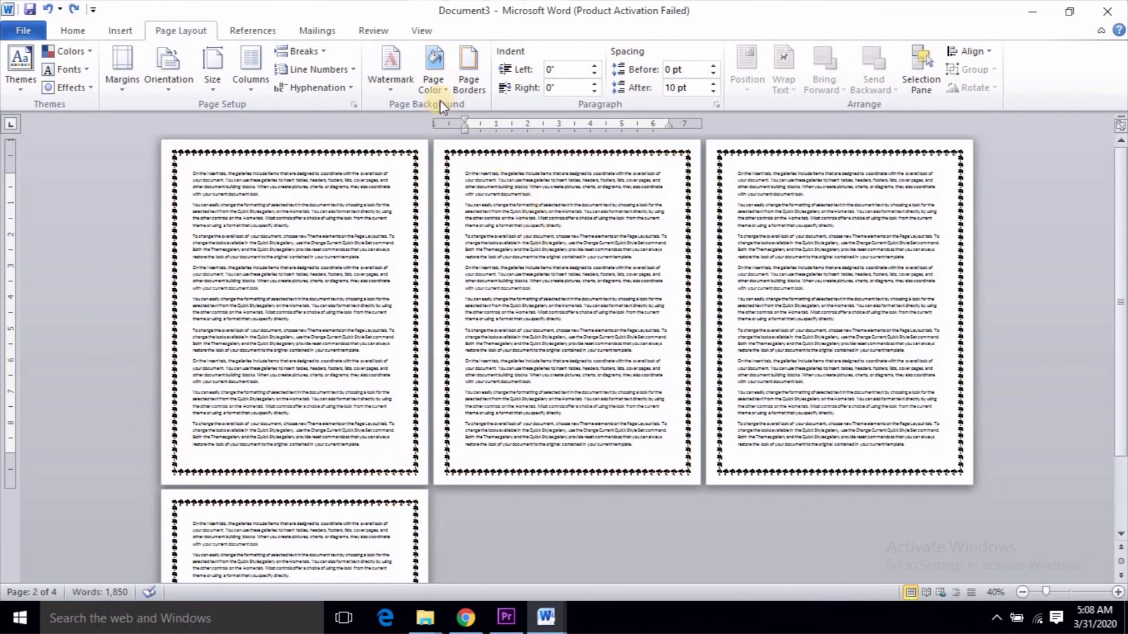
Apply the red thick-thin line page border to all pages of the second section except its first page
click(468, 76)
click(639, 389)
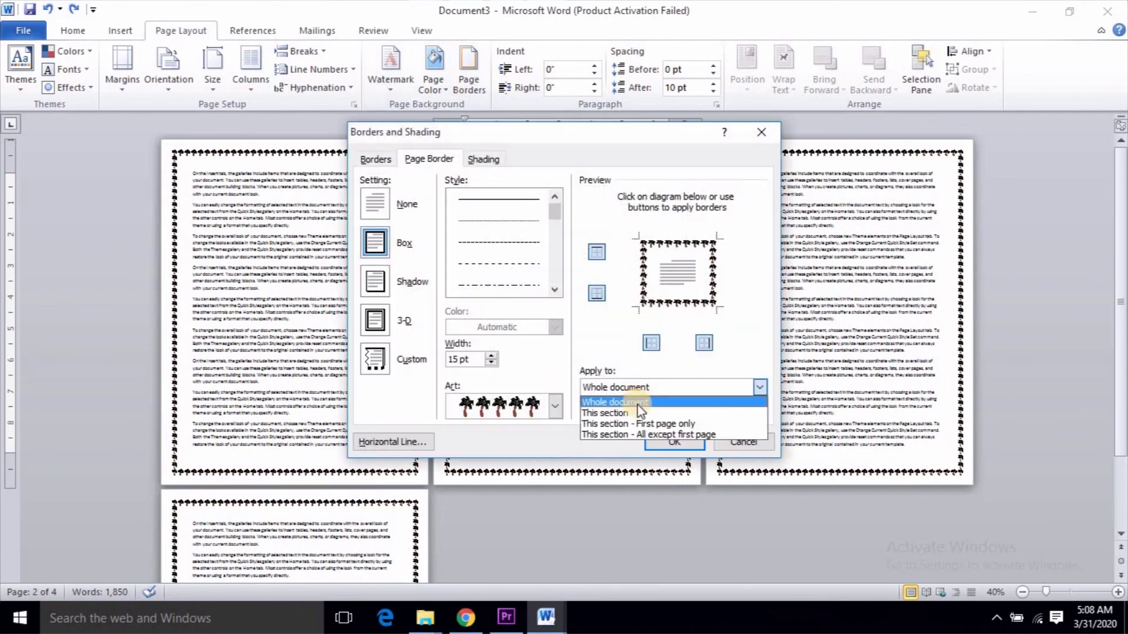
click(636, 435)
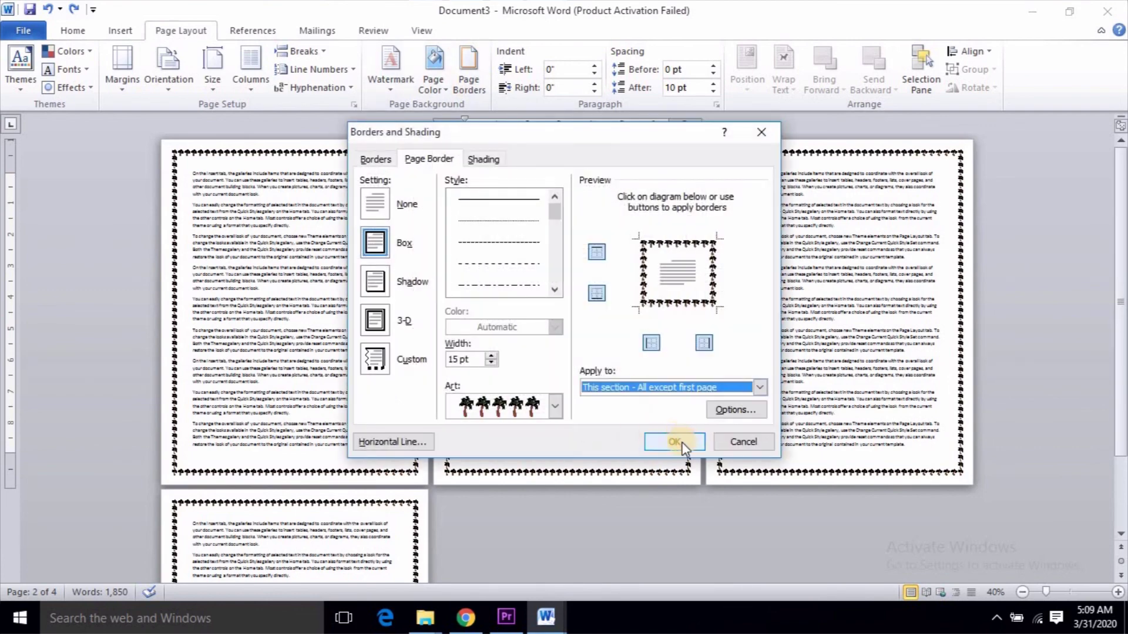
drag(554, 214, 539, 246)
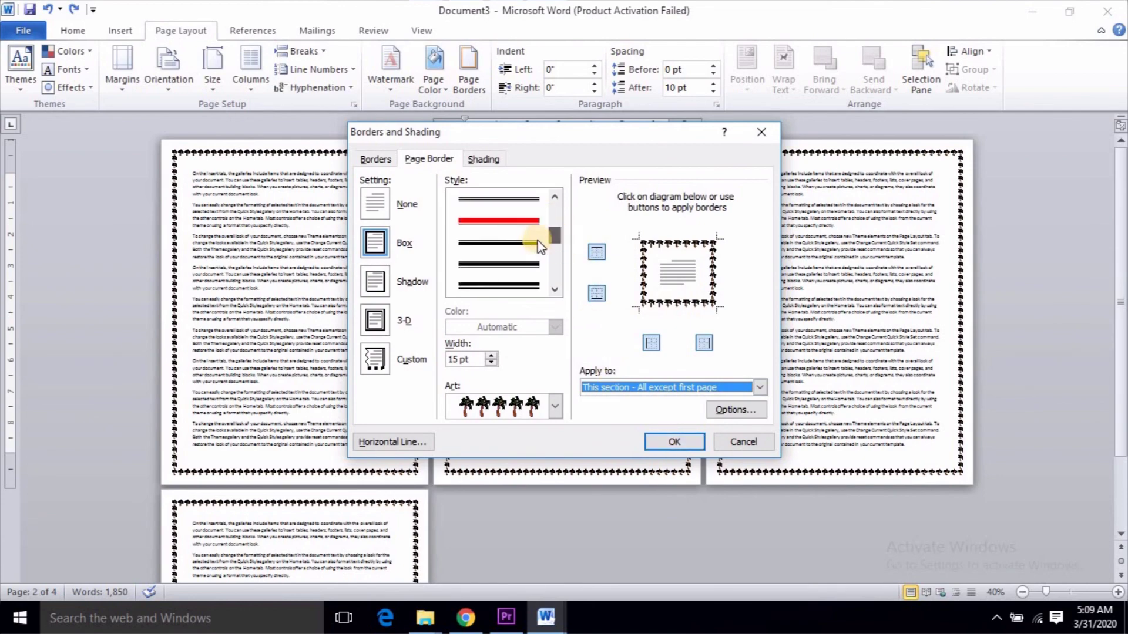
click(499, 223)
click(675, 443)
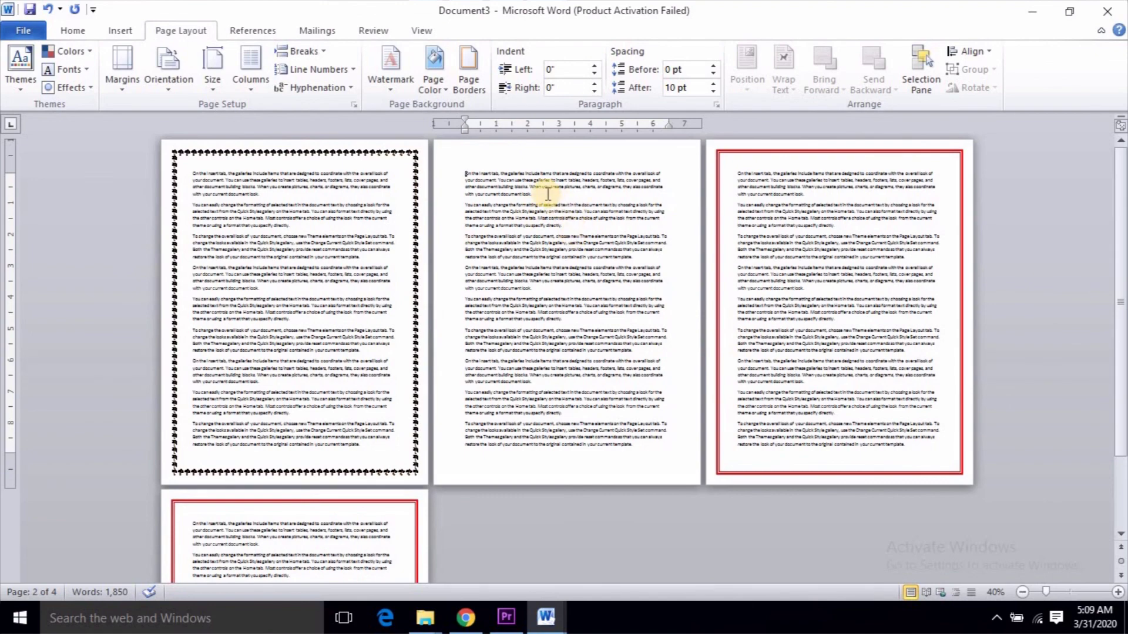
scroll(548, 193, up, 2)
scroll(529, 217, down, 3)
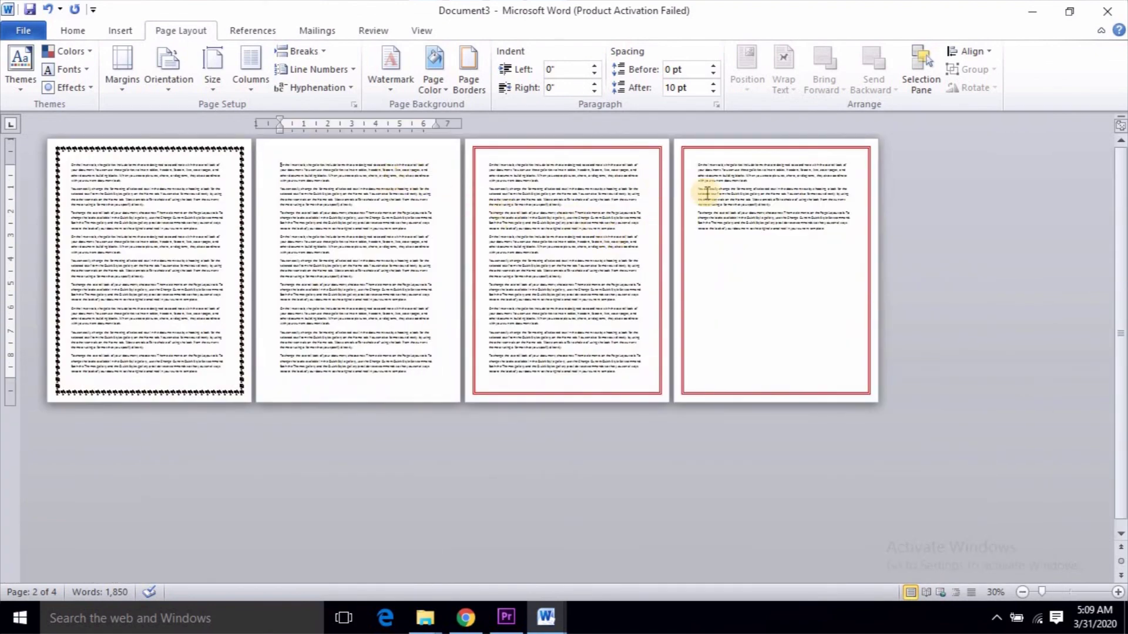
Add three page breaks below the text on the last page, and undo them
click(779, 281)
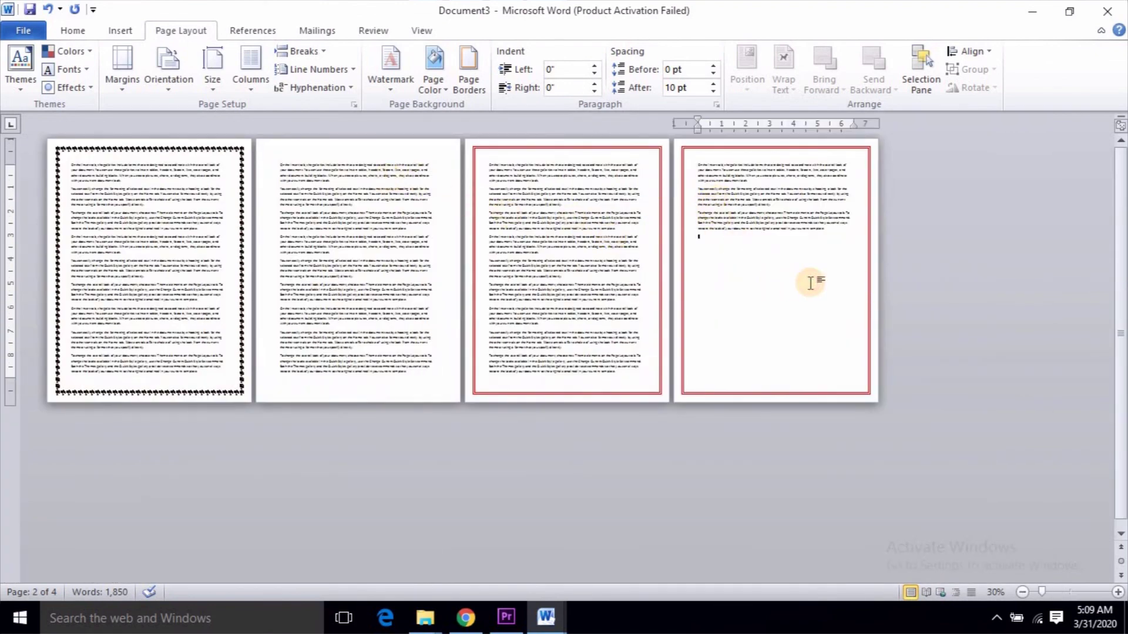
key(ctrl+Return)
key(ctrl+Return)
key(ctrl+Return)
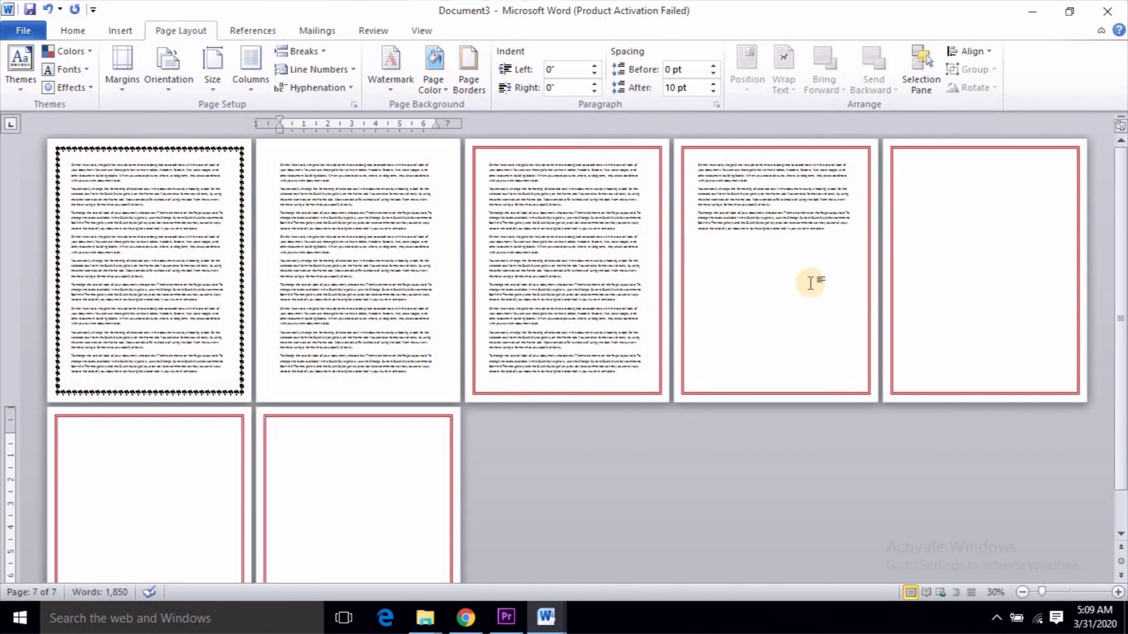
key(ctrl+z)
key(ctrl+z)
key(ctrl+z)
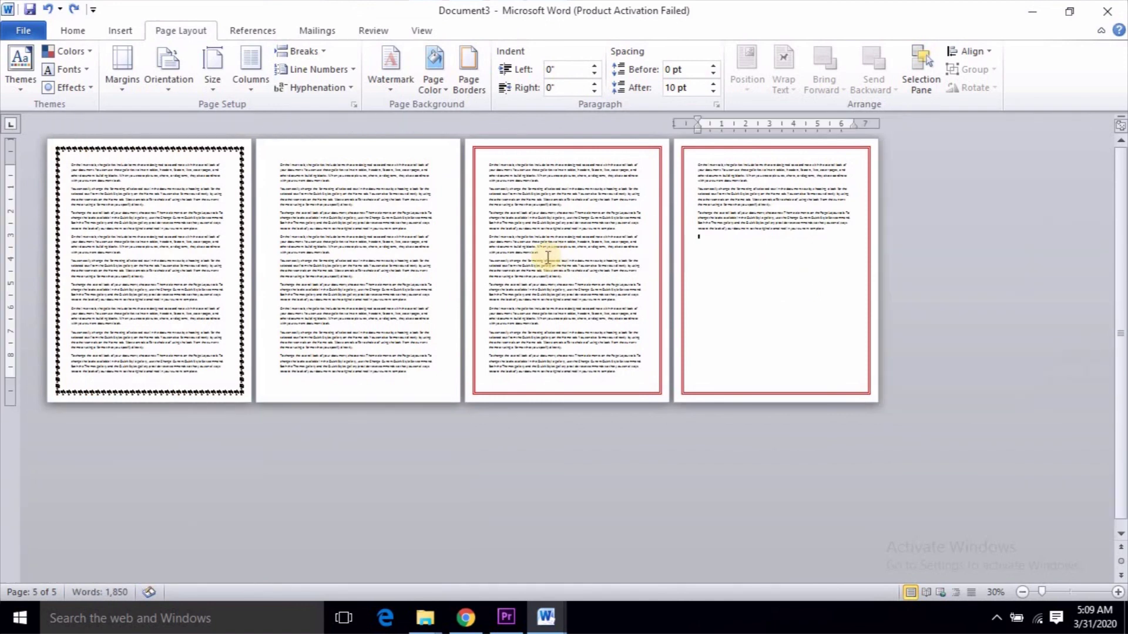